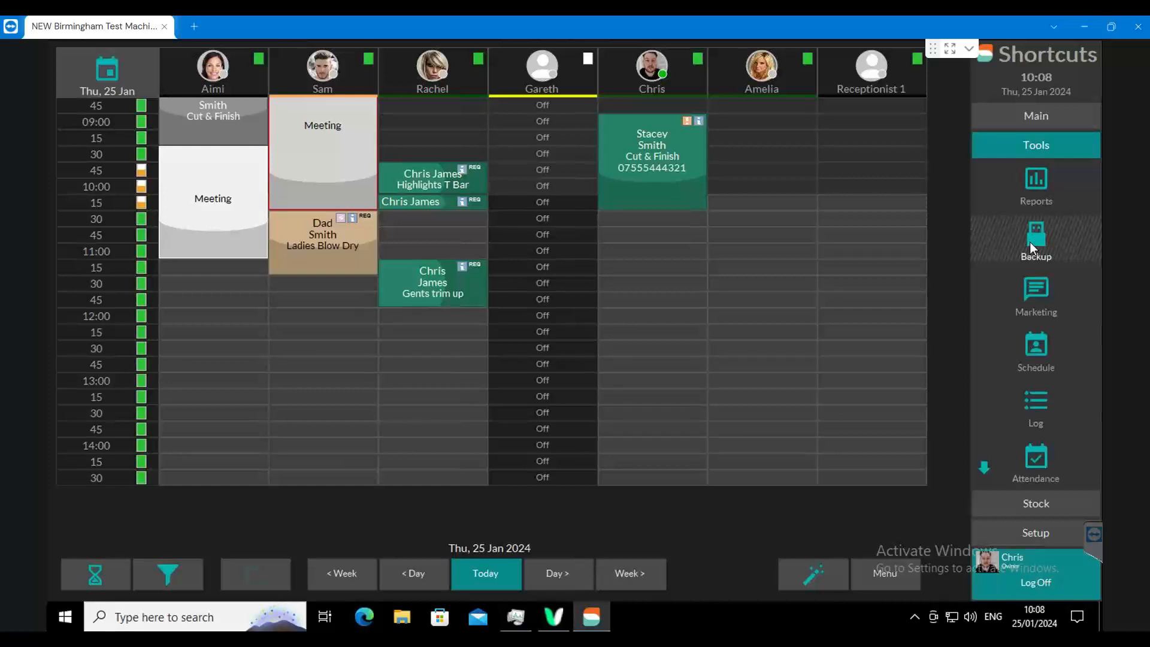
- Back up the Shortcuts database to the c:\ drive under the suggested name, accepting the main hard drive as location, and dismiss the backup window
left_click(1030, 242)
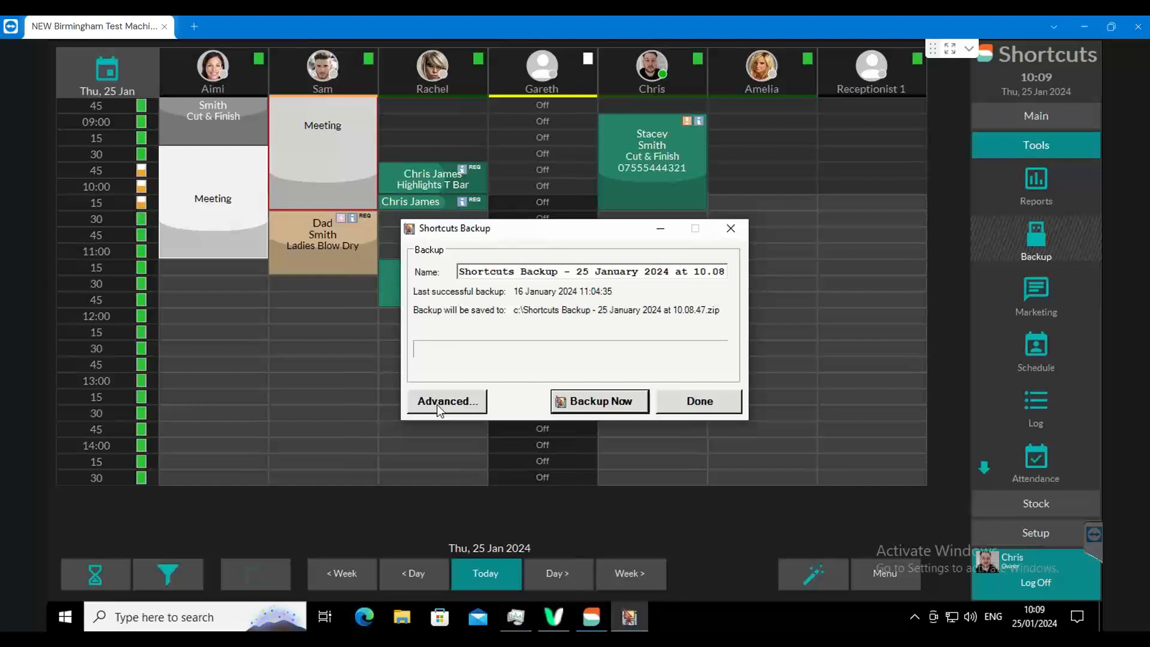
left_click(566, 404)
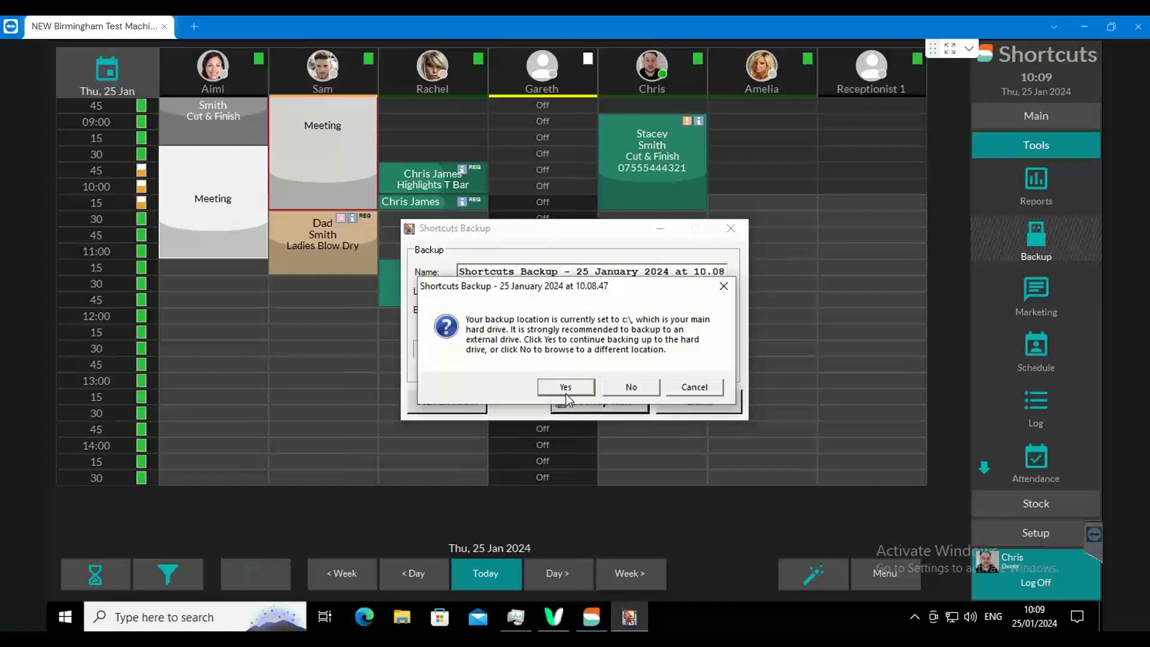
left_click(566, 394)
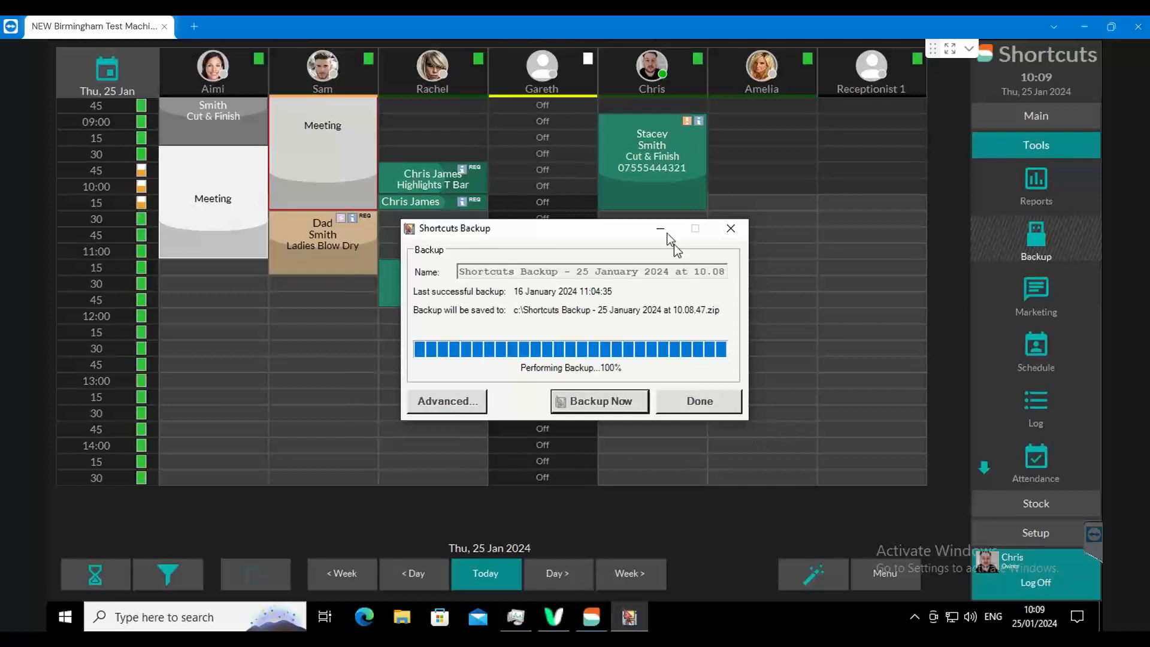
left_click(730, 228)
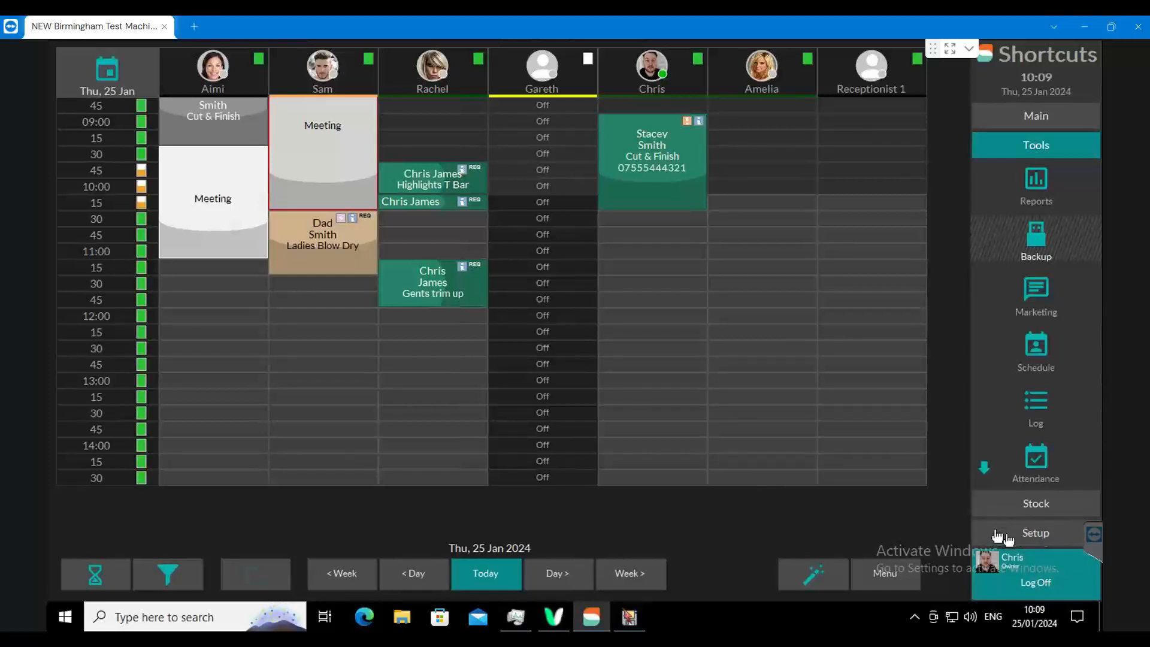
- Open the schedule type setup in the general configuration and look over the existing College and Day Off types
left_click(1043, 535)
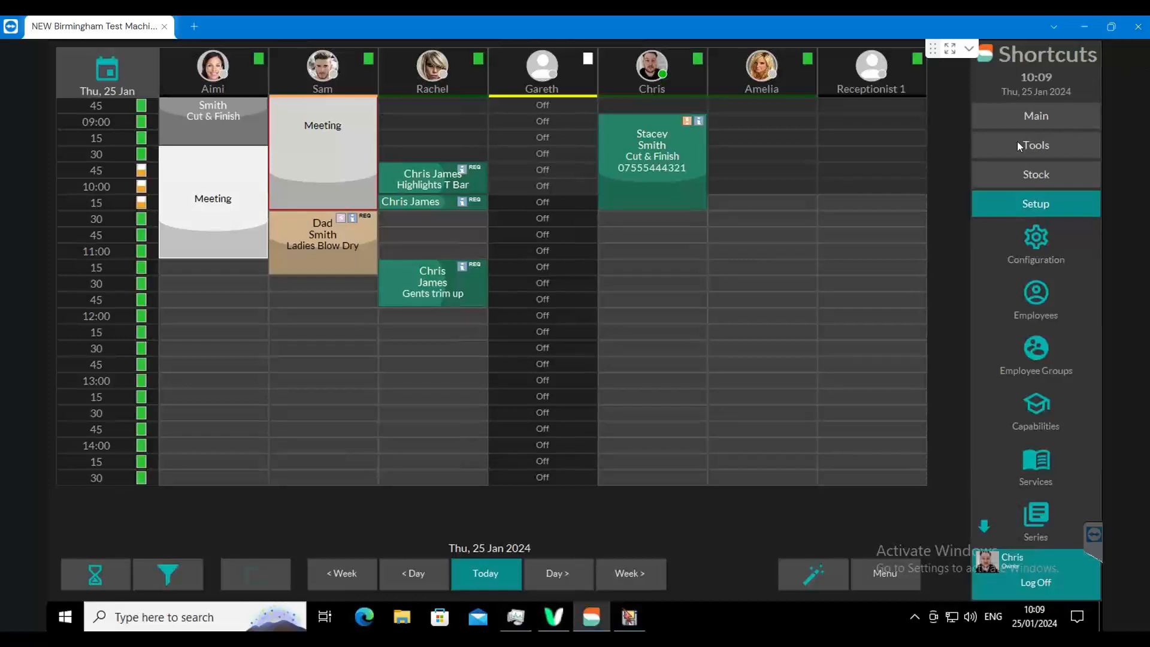
left_click(979, 198)
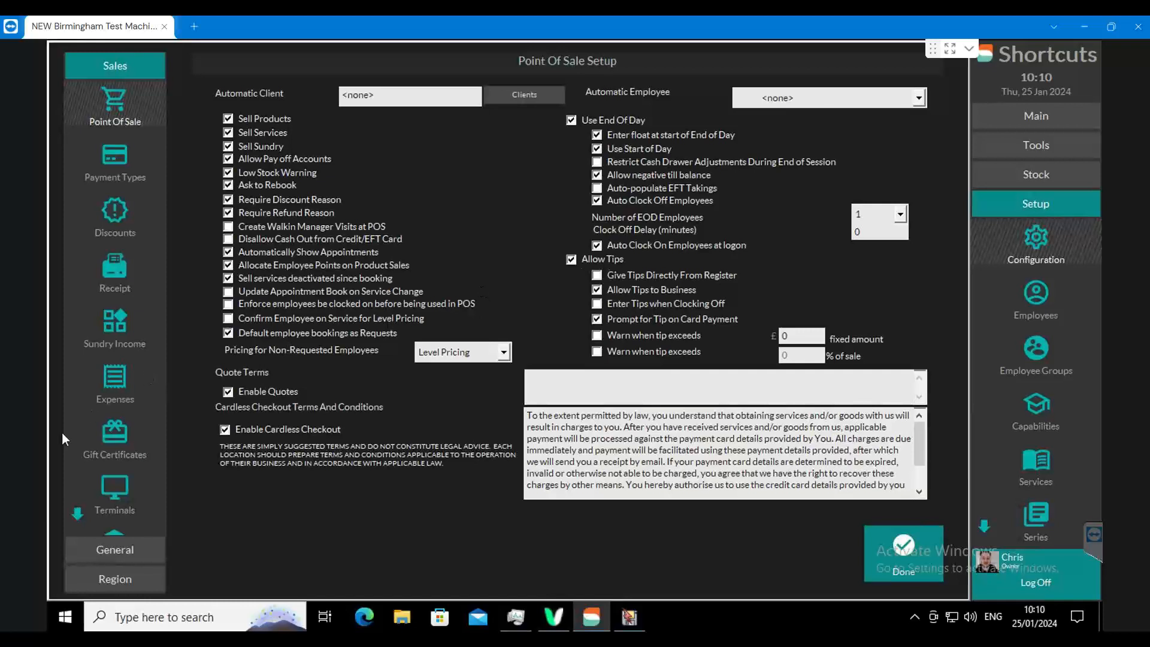
left_click(115, 555)
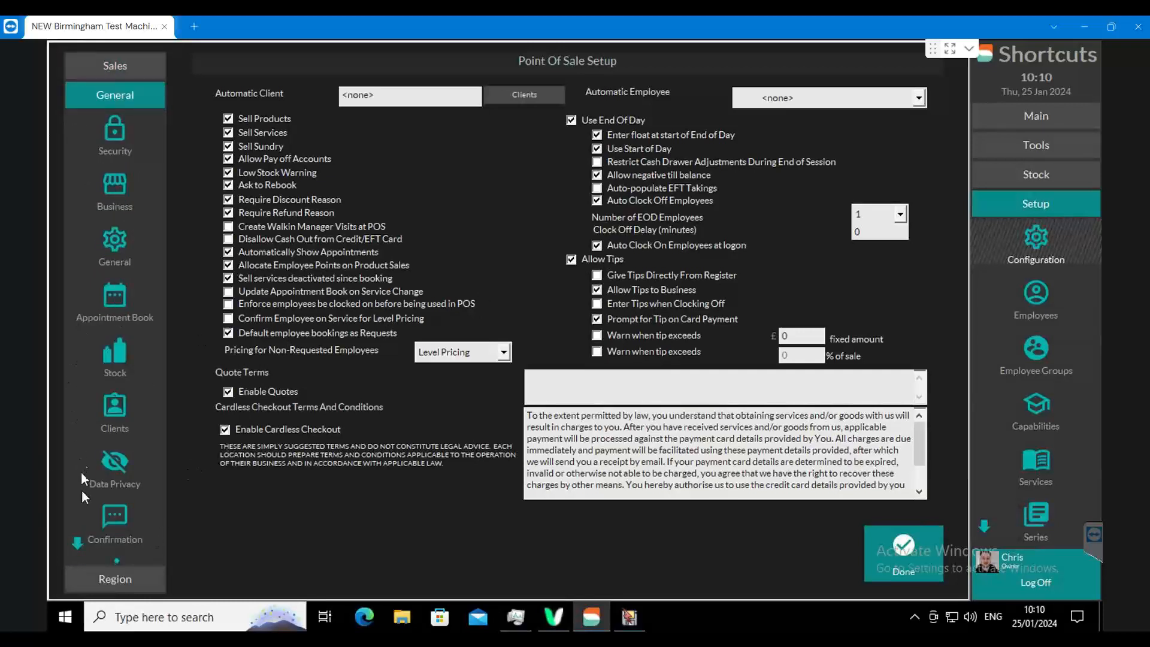
left_click(77, 542)
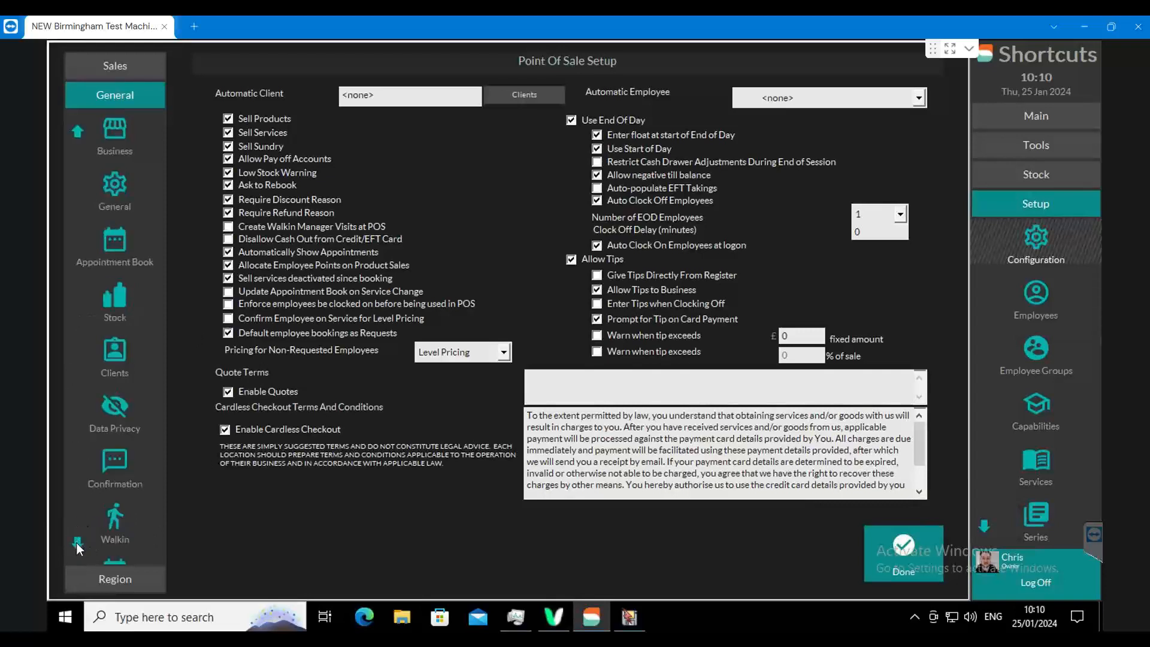
left_click(77, 543)
left_click(76, 542)
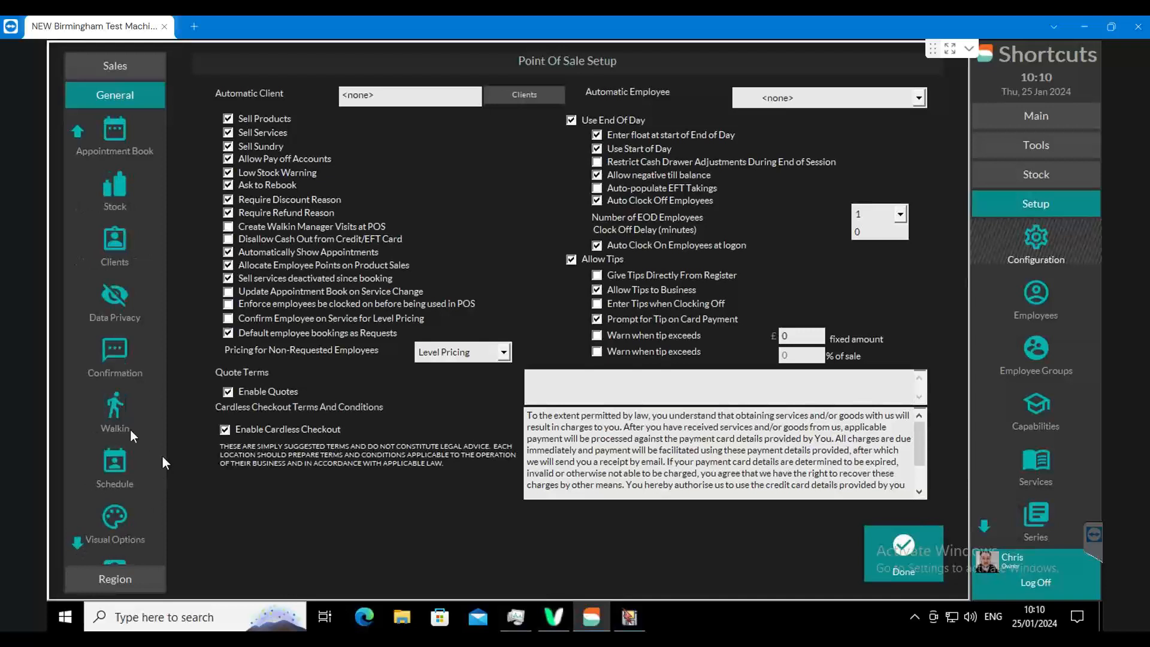
left_click(120, 468)
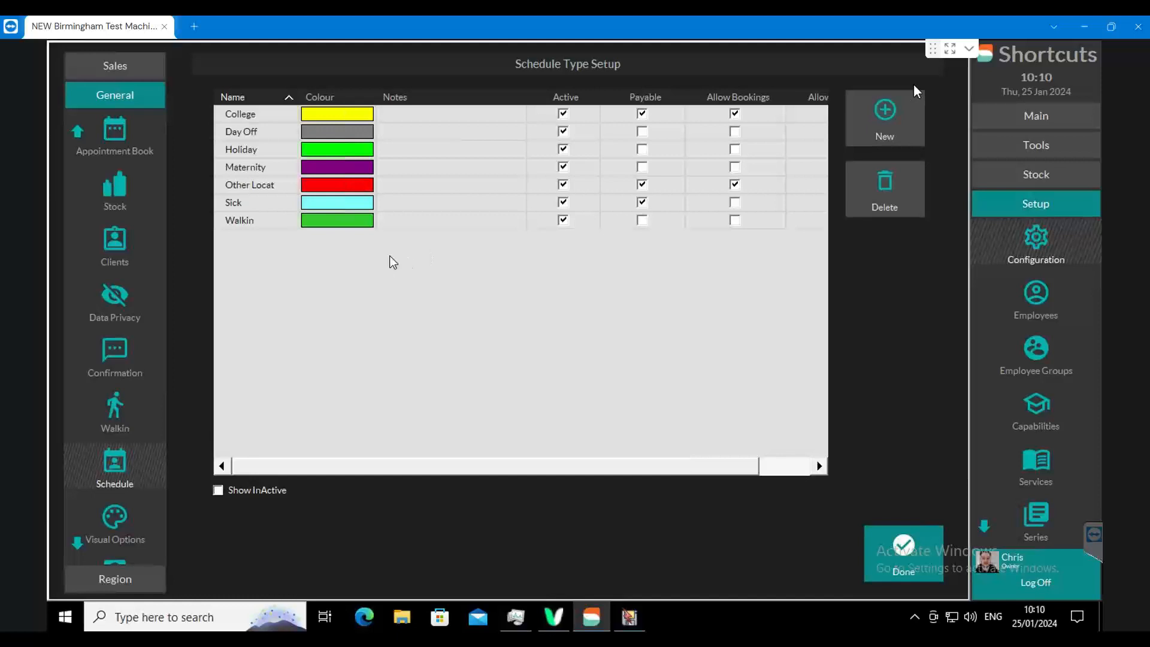
left_click(270, 117)
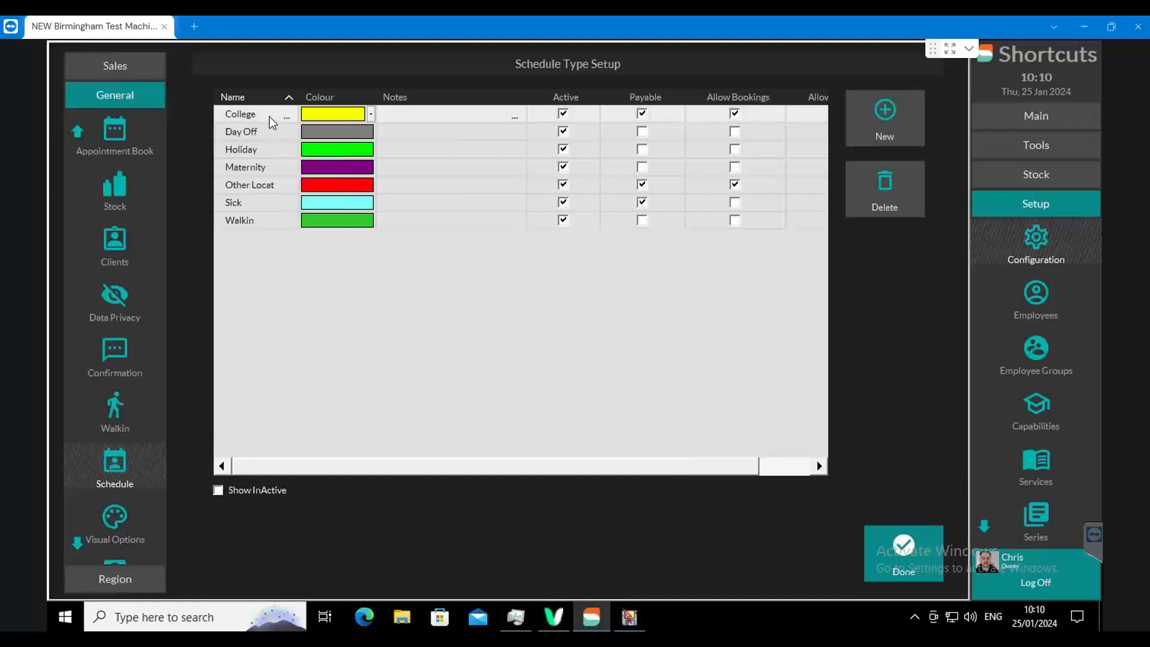
left_click(260, 130)
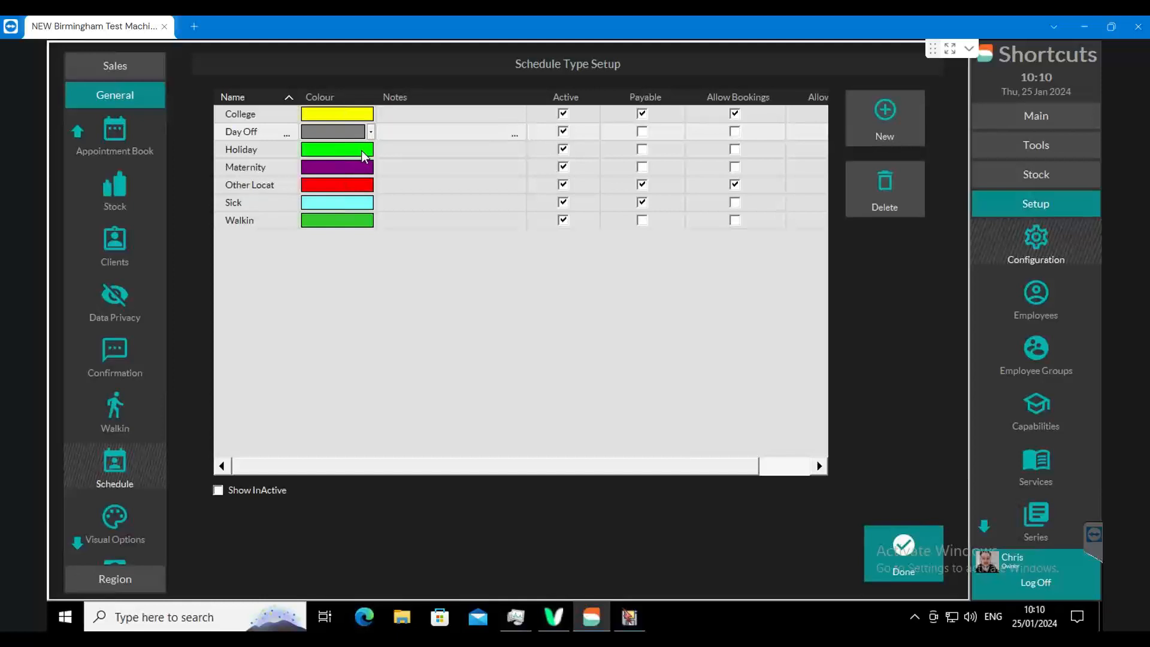
- Add an active schedule type named Paternity, colour it blue, mark it as payable and finish the schedule type setup
left_click(894, 117)
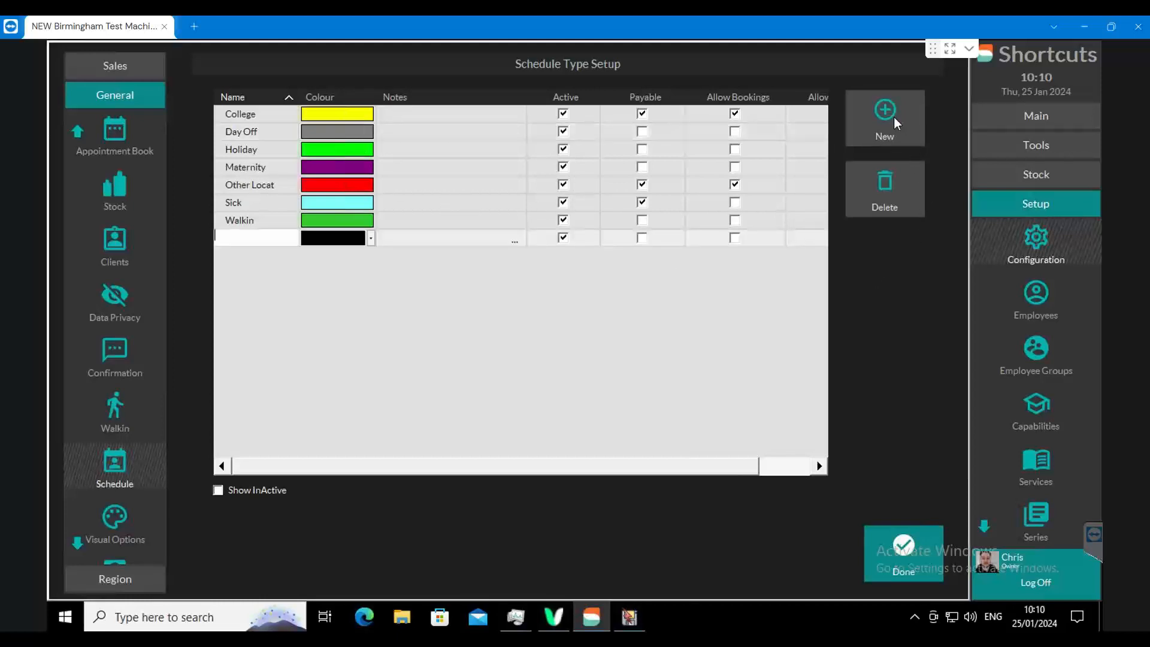
type("Paternity")
left_click(358, 242)
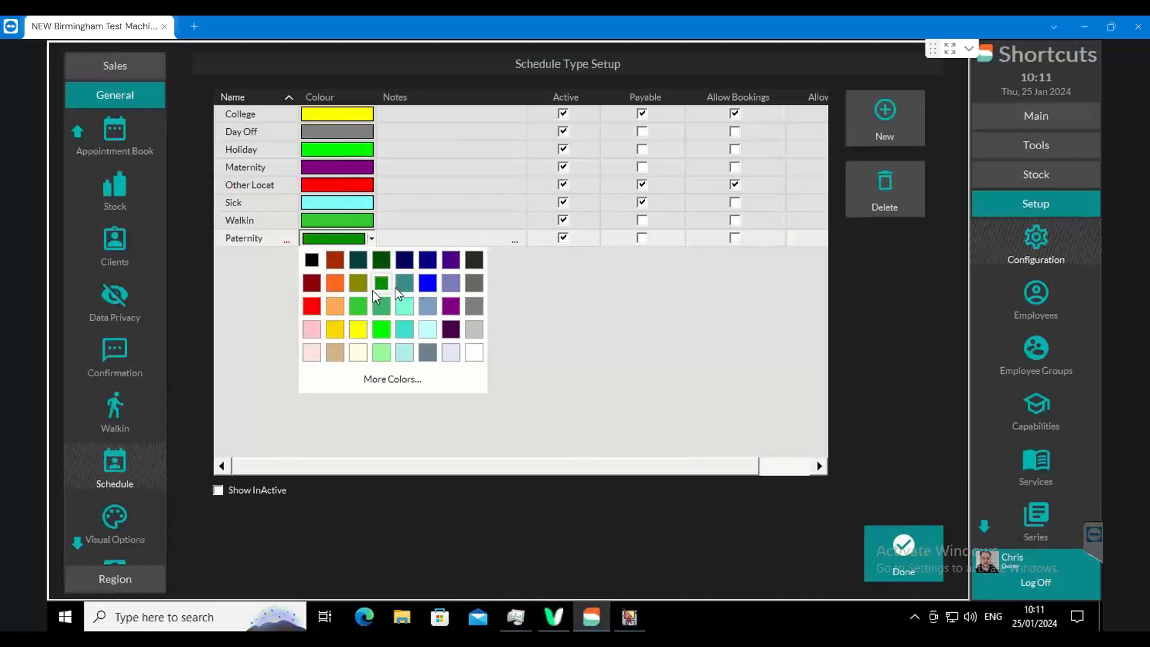
left_click(426, 287)
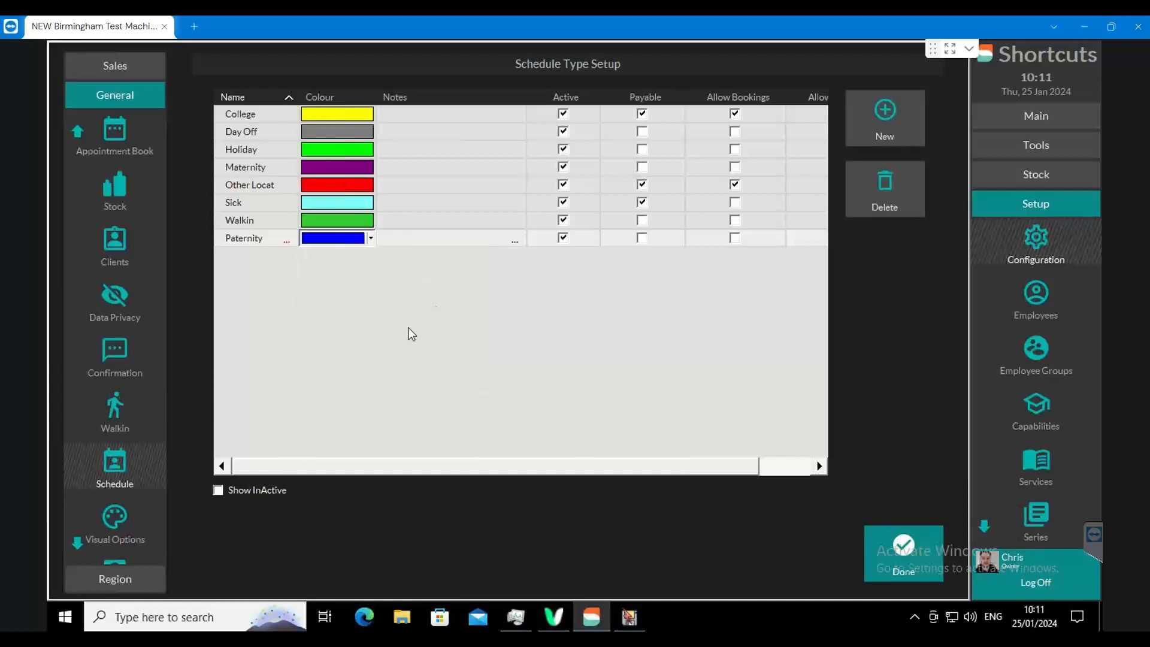
left_click(642, 239)
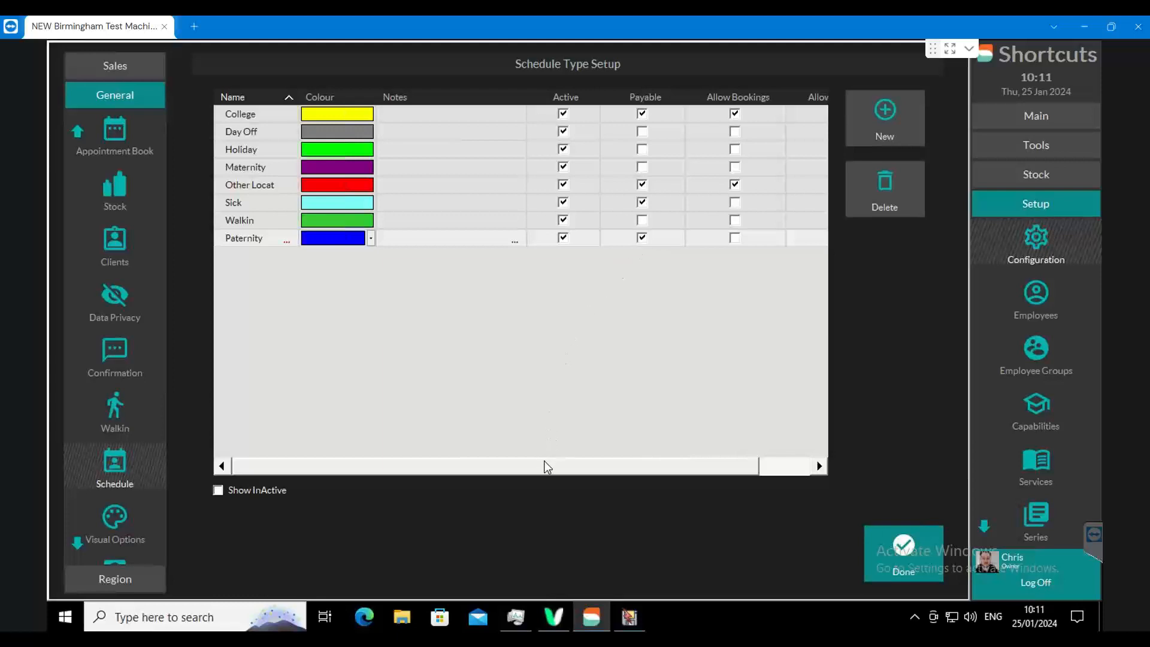
left_click_drag(544, 467, 657, 471)
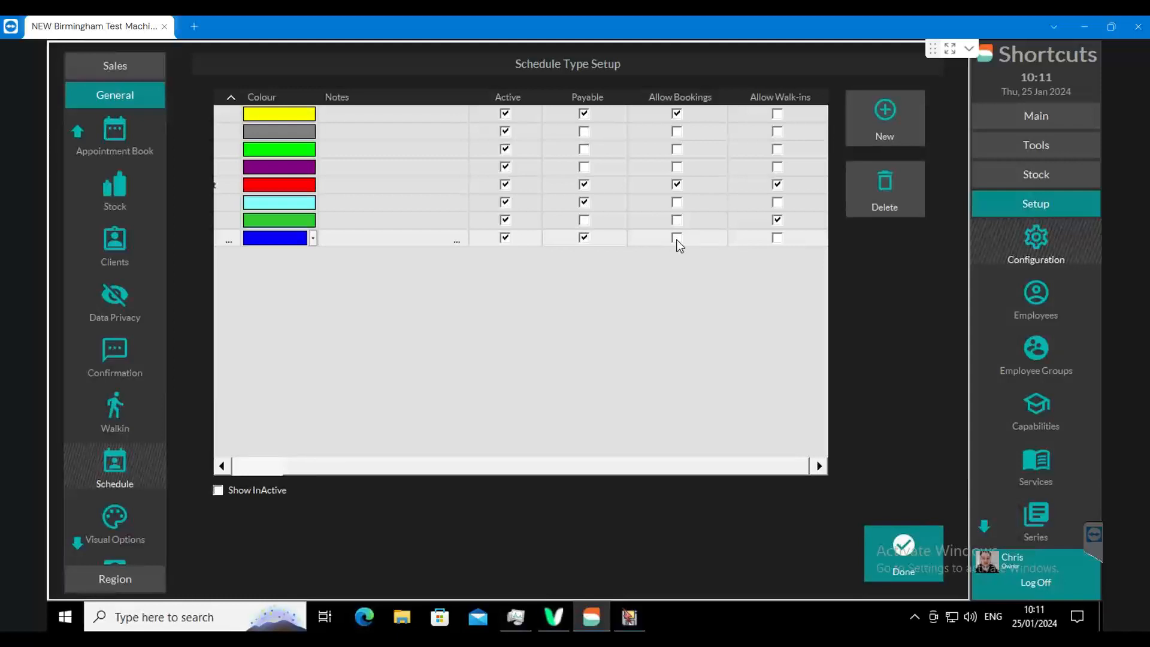
mouse_move(626, 466)
left_mouse_down()
mouse_move(539, 474)
mouse_move(619, 451)
left_mouse_up()
left_click_drag(436, 472, 273, 486)
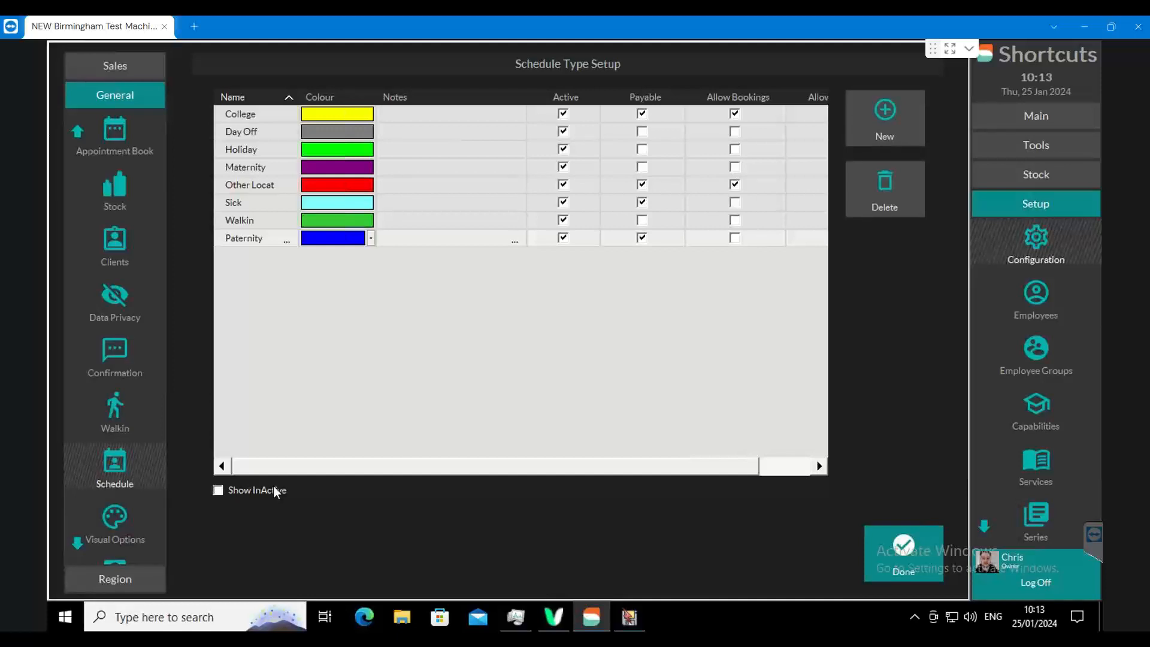
left_click(901, 572)
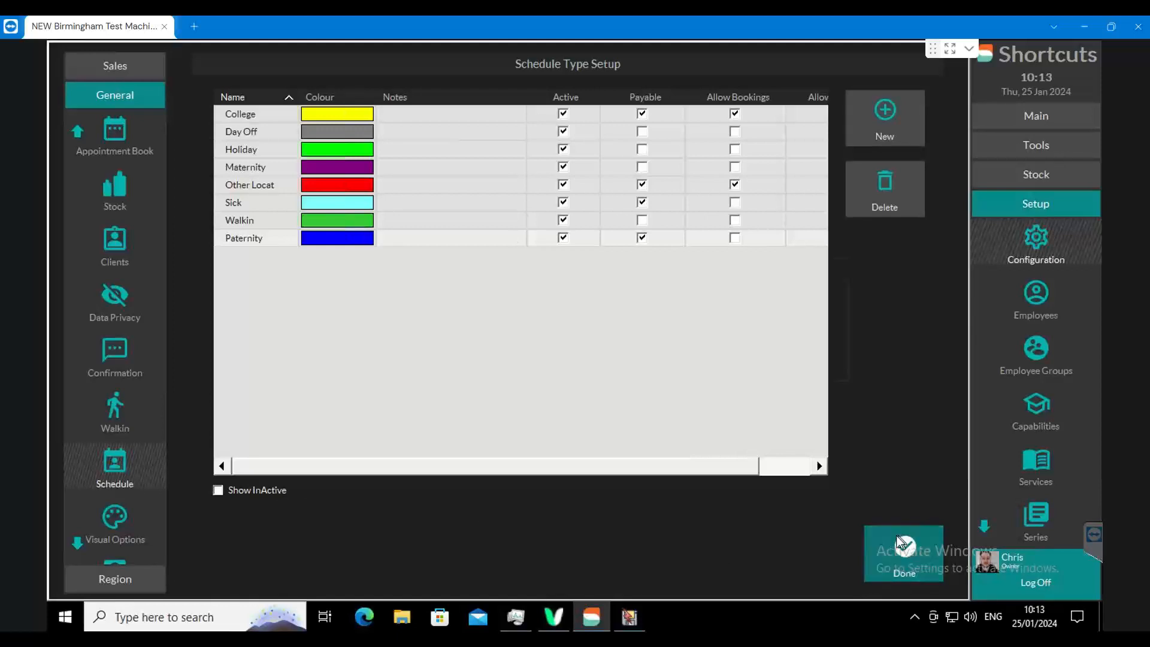
- Schedule a Day Off task at 08:45 in the employee column beside Receptionist 1 and extend it through the 14:30 slot
left_click(800, 339)
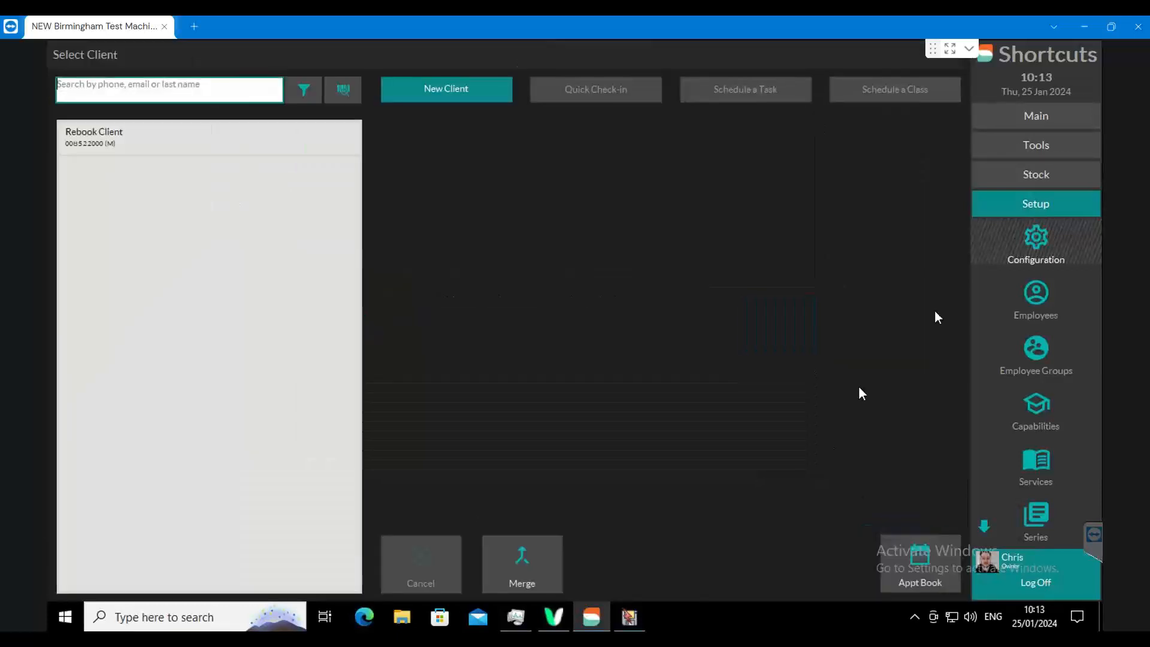
left_click(1041, 120)
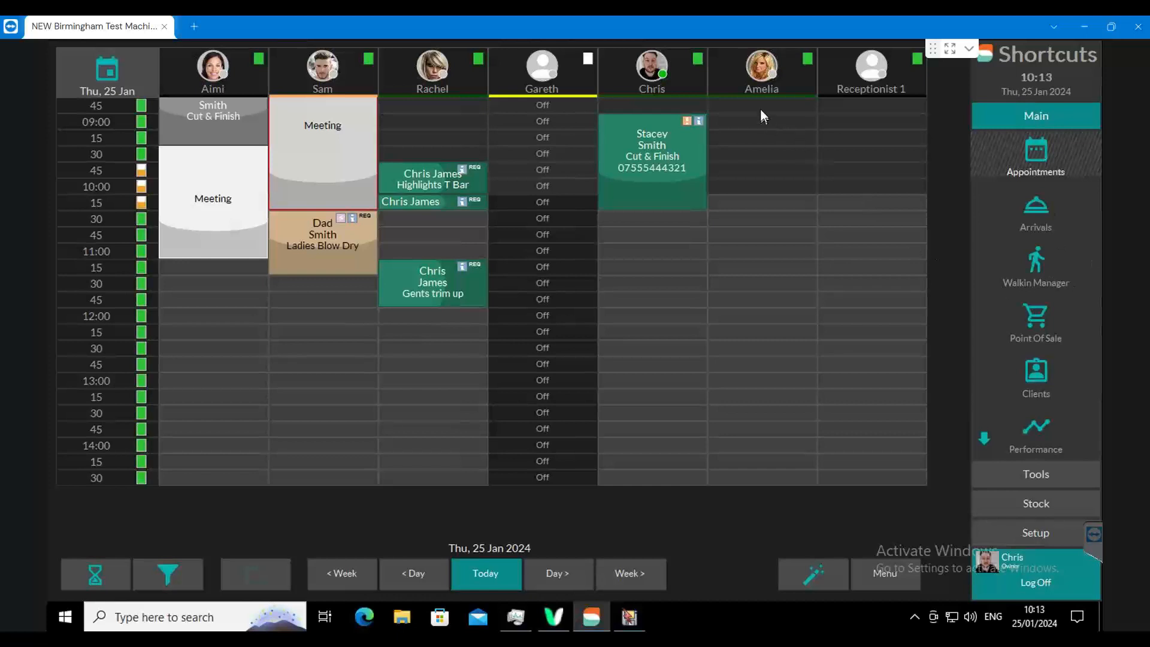
left_click(761, 110)
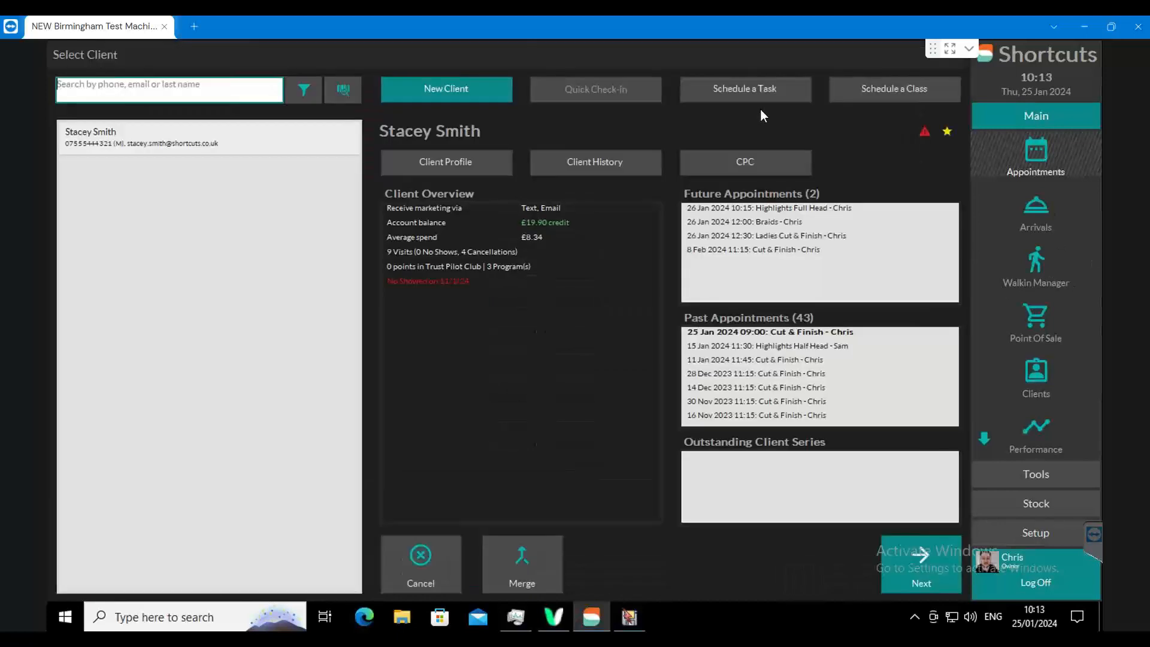
left_click(728, 94)
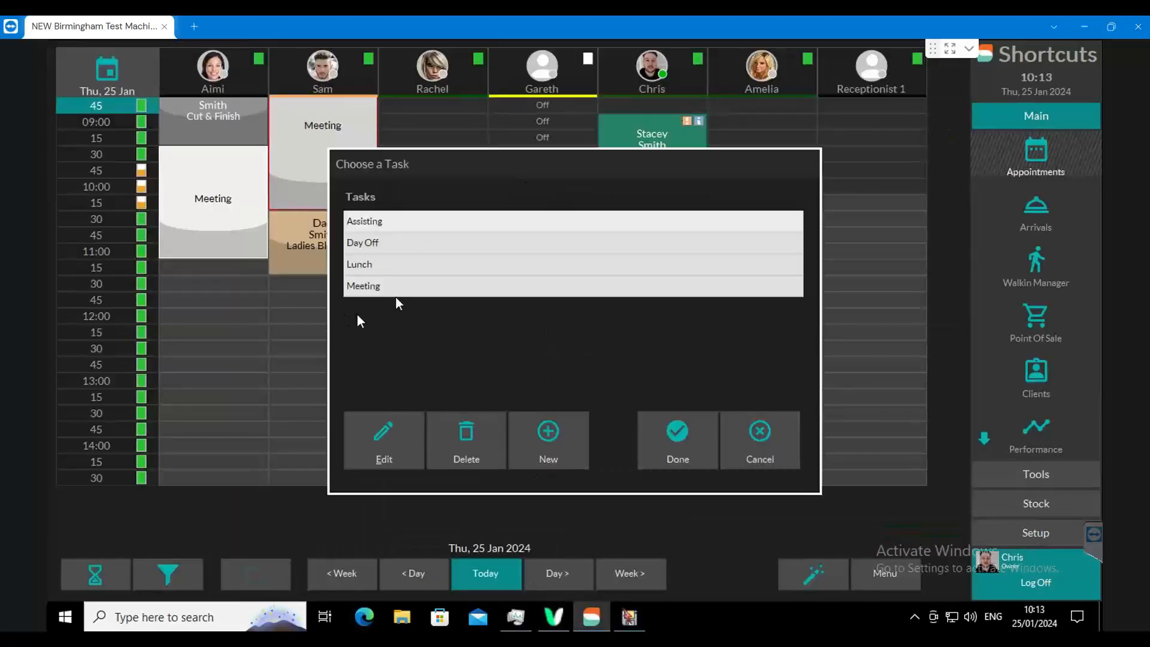
left_click(376, 247)
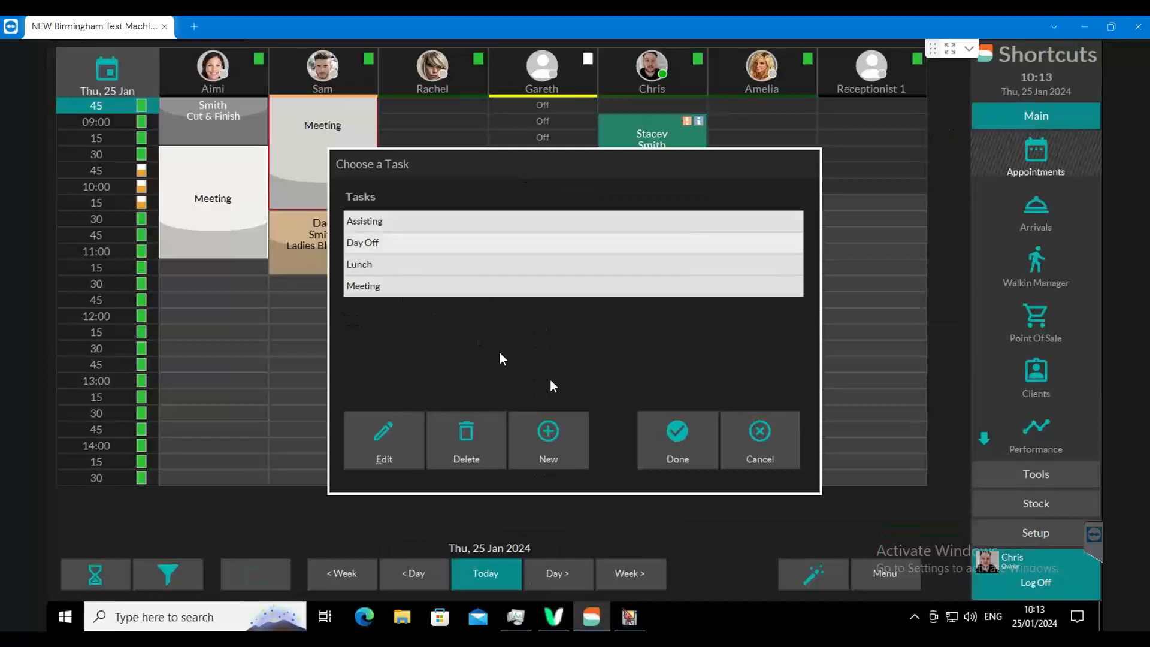
left_click(659, 430)
left_click_drag(809, 114, 807, 475)
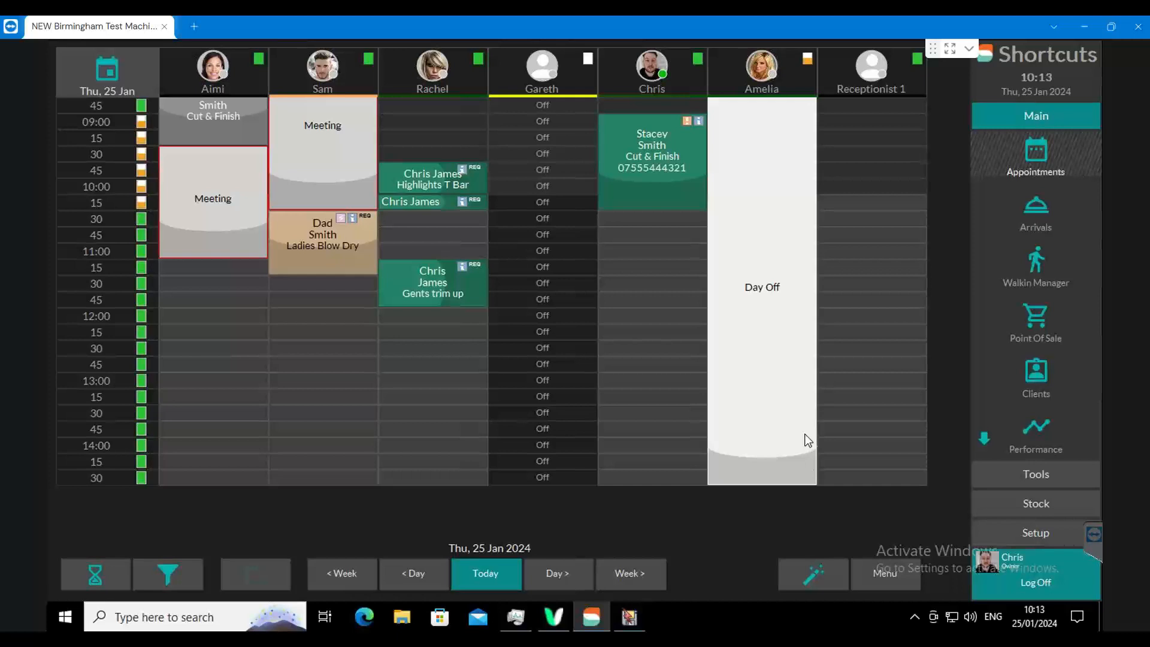
mouse_move(753, 337)
left_mouse_down()
mouse_move(777, 316)
mouse_move(753, 342)
left_mouse_up()
- Close the backup window and open the employee schedule
left_click(634, 615)
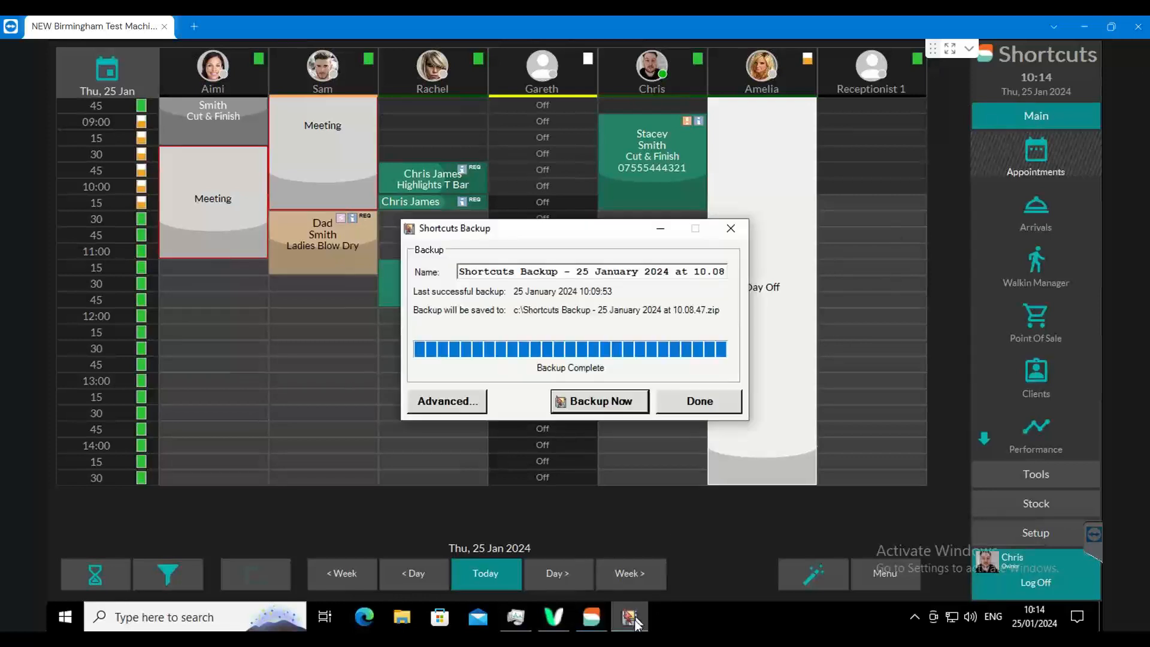
left_click(697, 402)
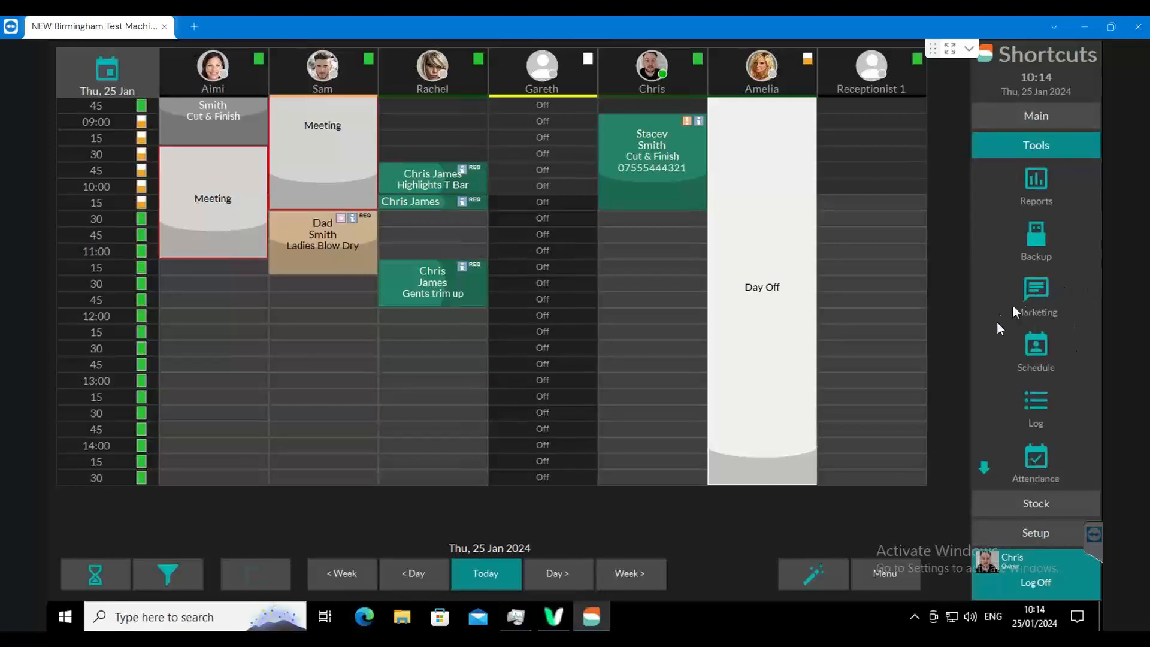
left_click(1040, 360)
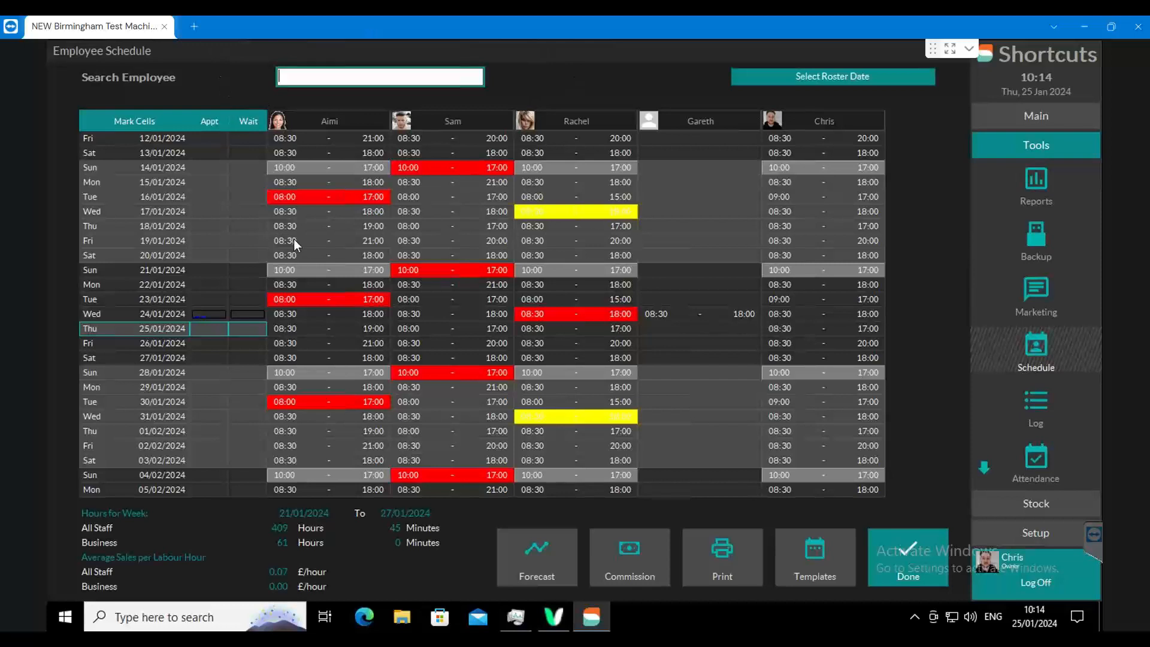
- Filter the employee schedule by two different employees' names in turn, clearing the search after each one
type("aim")
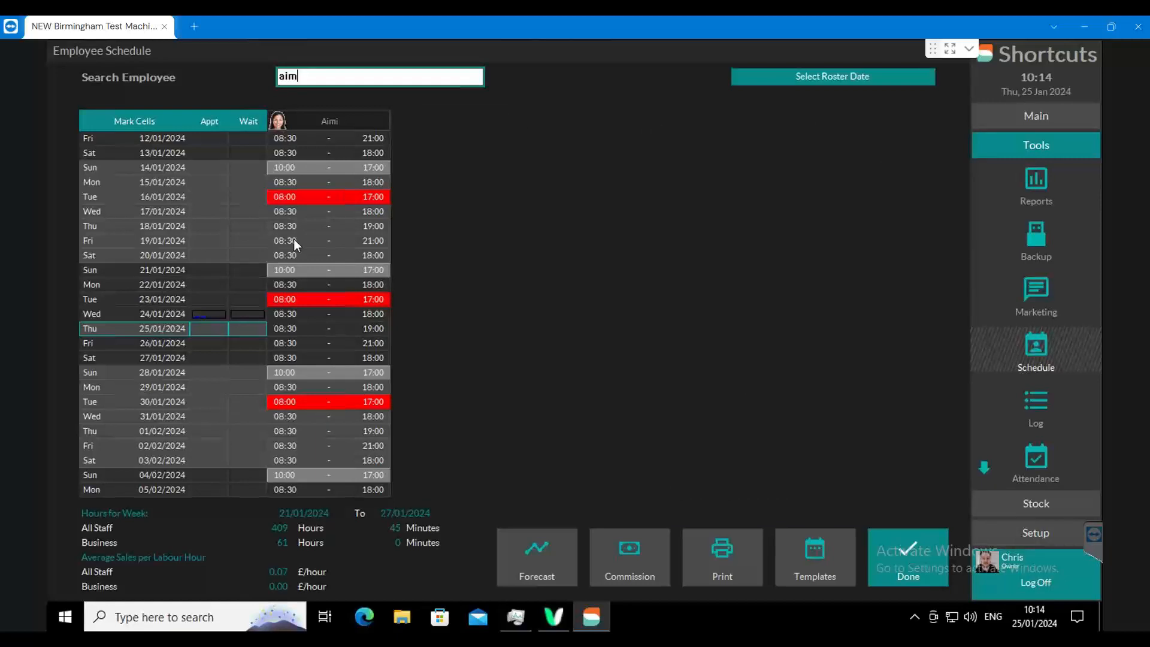
key("BackSpace")
key("BackSpace")
key("BackSpace")
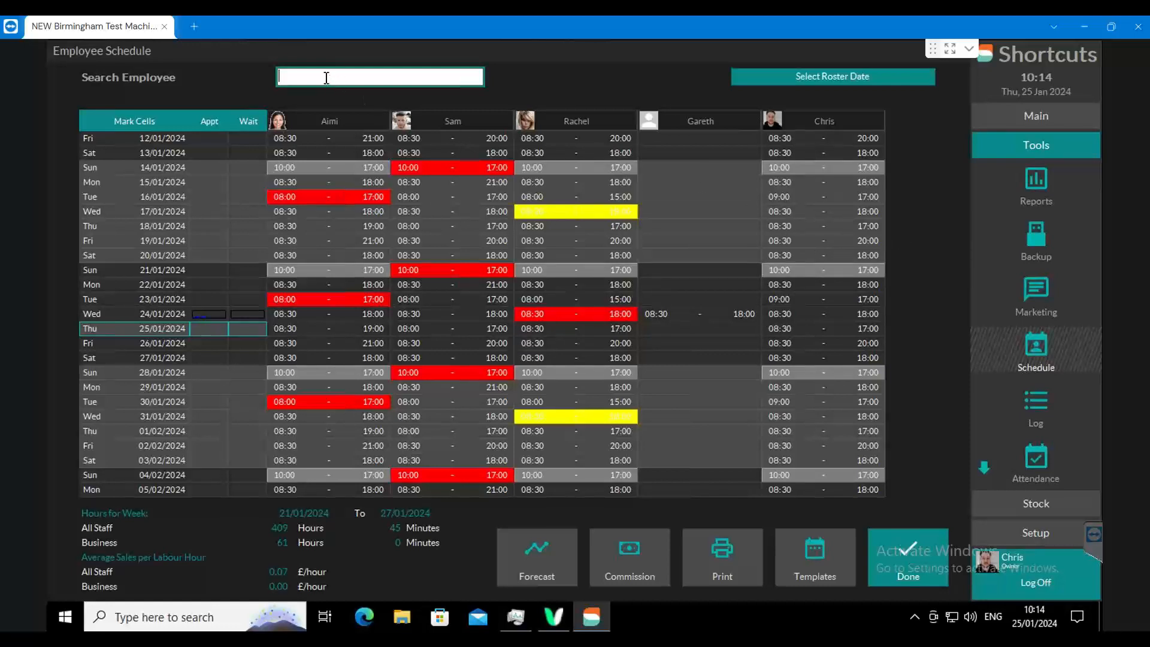
type("chri")
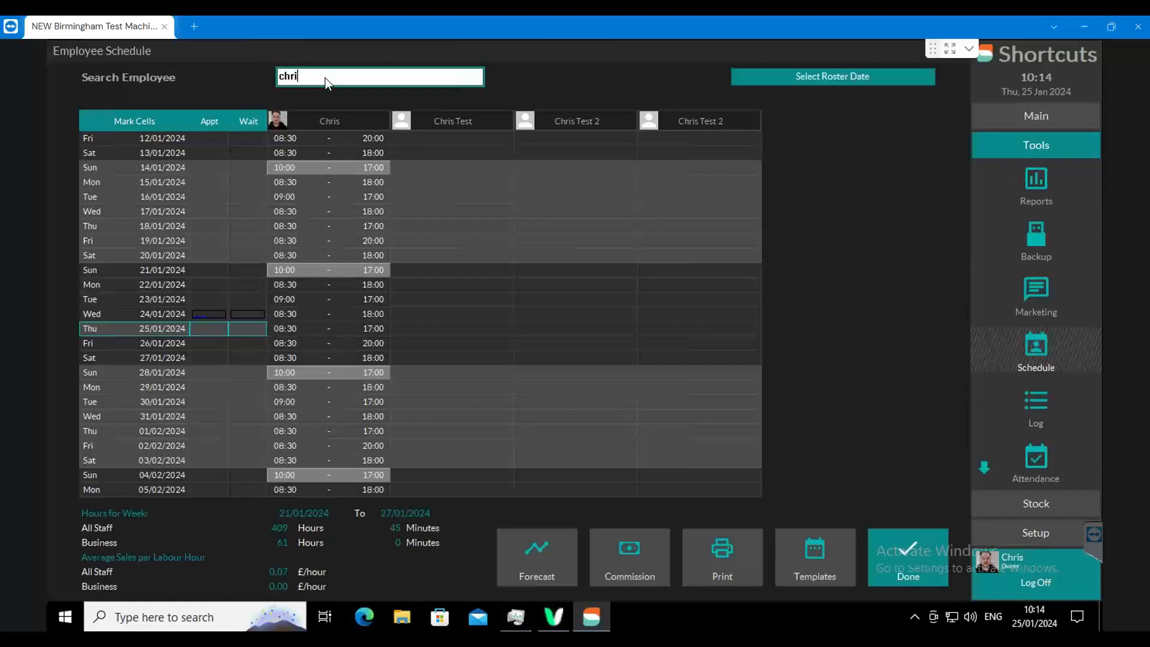
key("BackSpace")
key("BackSpace")
key("BackSpace")
key("BackSpace")
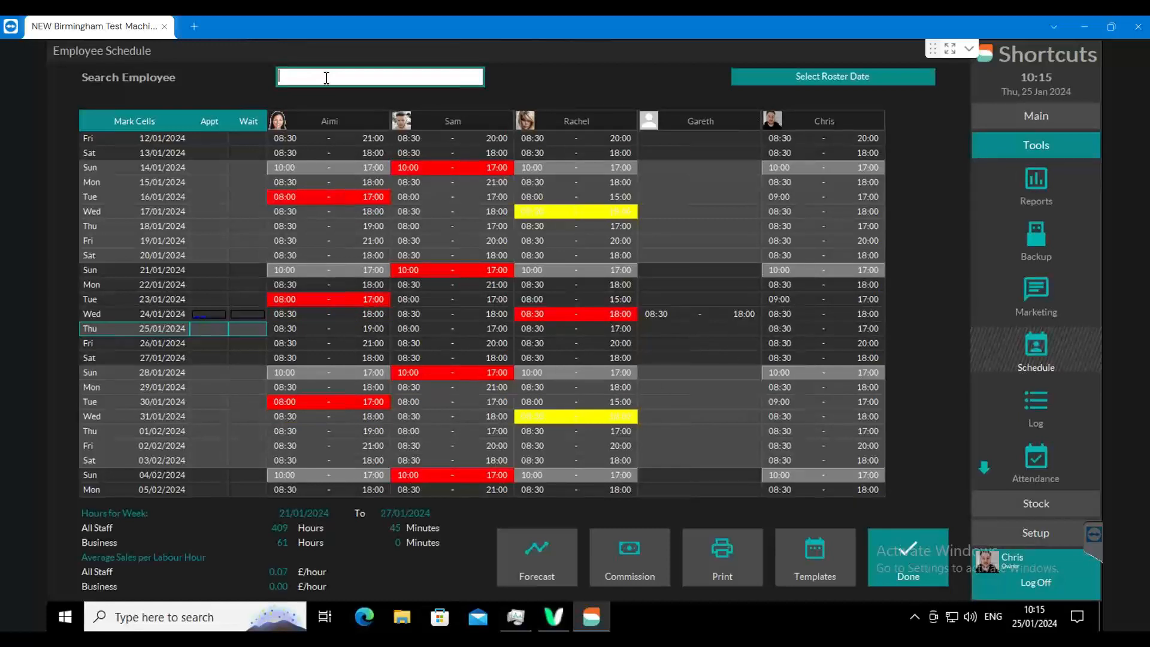
- Select the empty 19/01/2024 roster cell, then filter the schedule by a fragment from the middle of an employee's name and clear the search
left_click(691, 239)
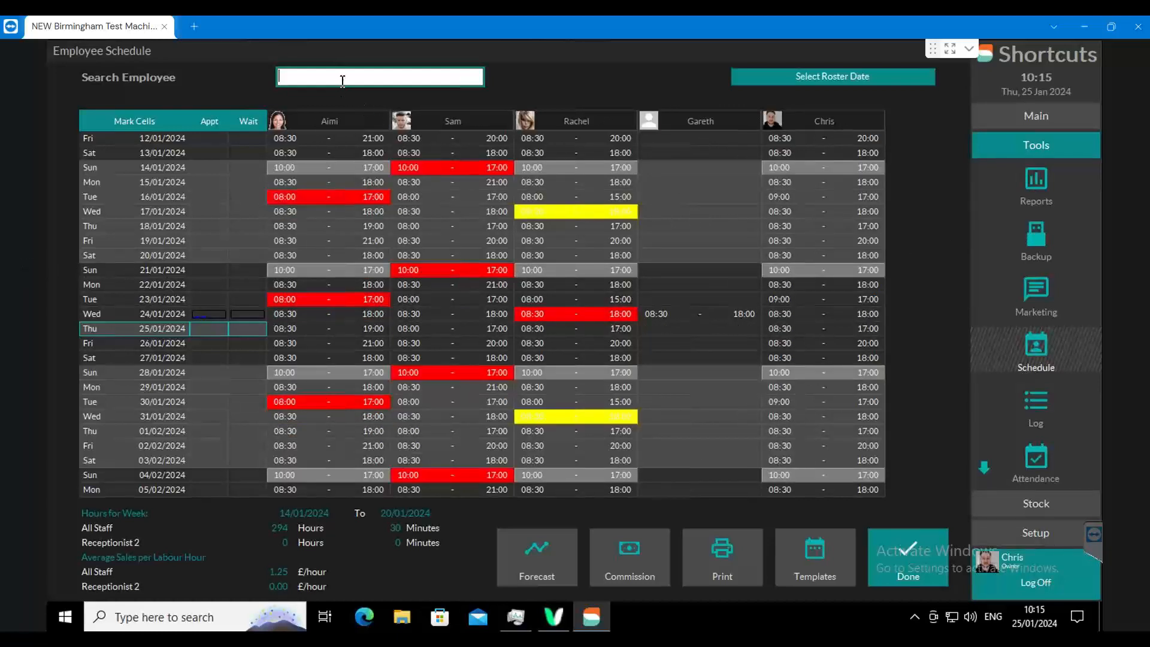
type("hri")
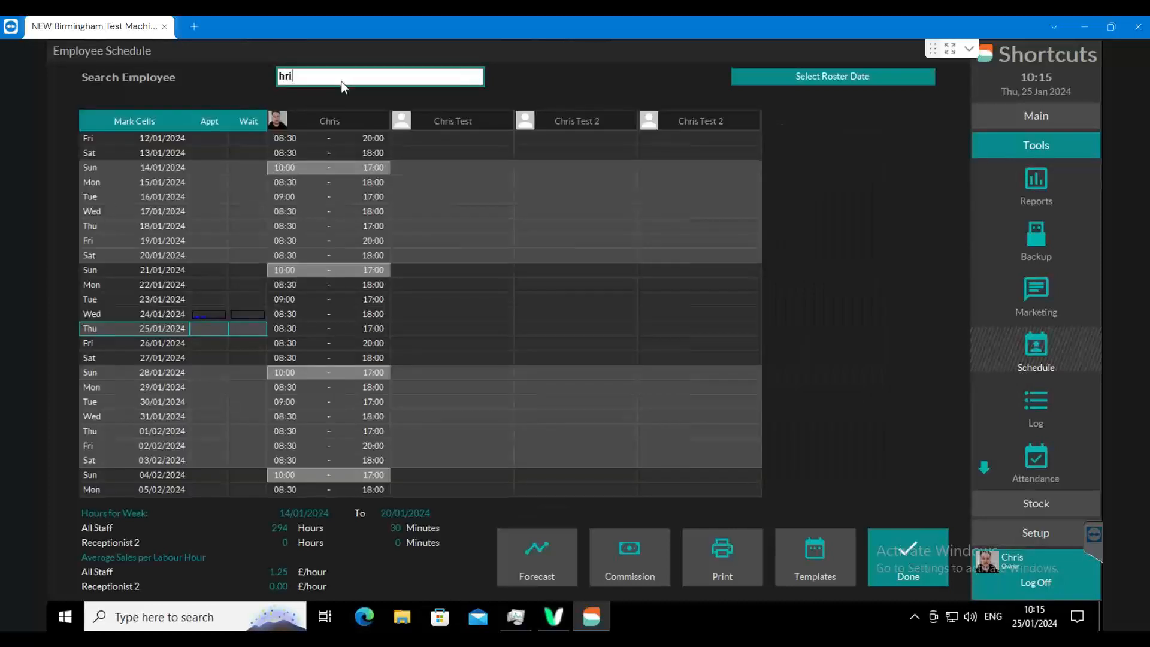
key("BackSpace")
key("BackSpace")
key("BackSpace")
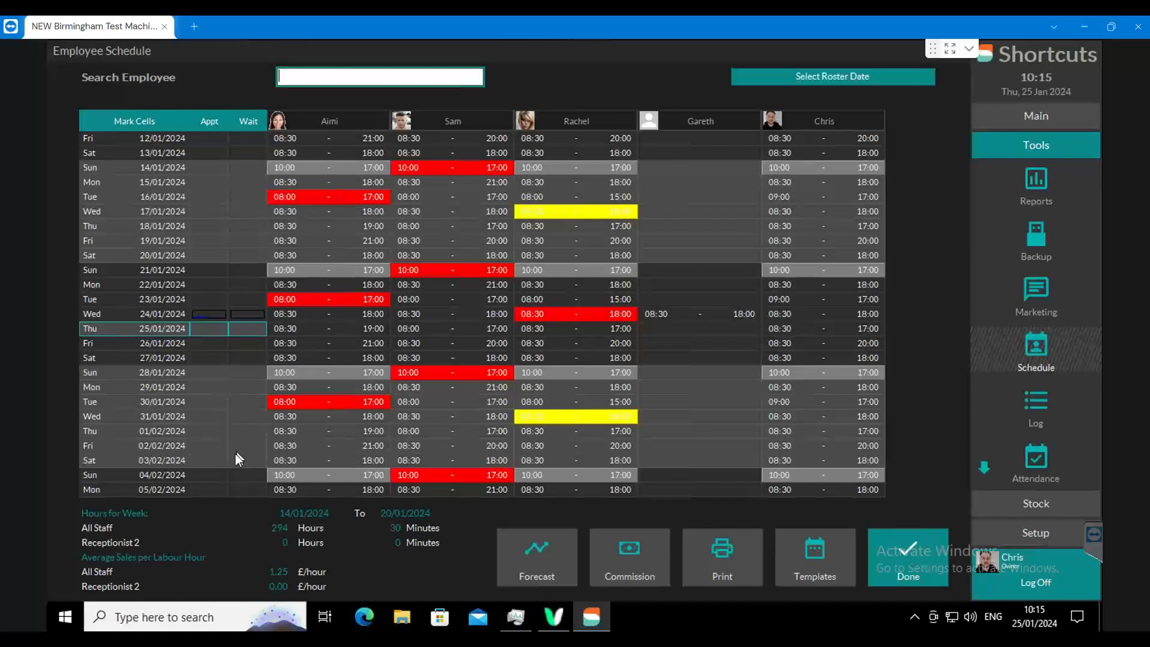
- Open the empty 02/02/2024 shift of the employee without a photo, and close its details without saving
scroll(239, 554, "down", 2)
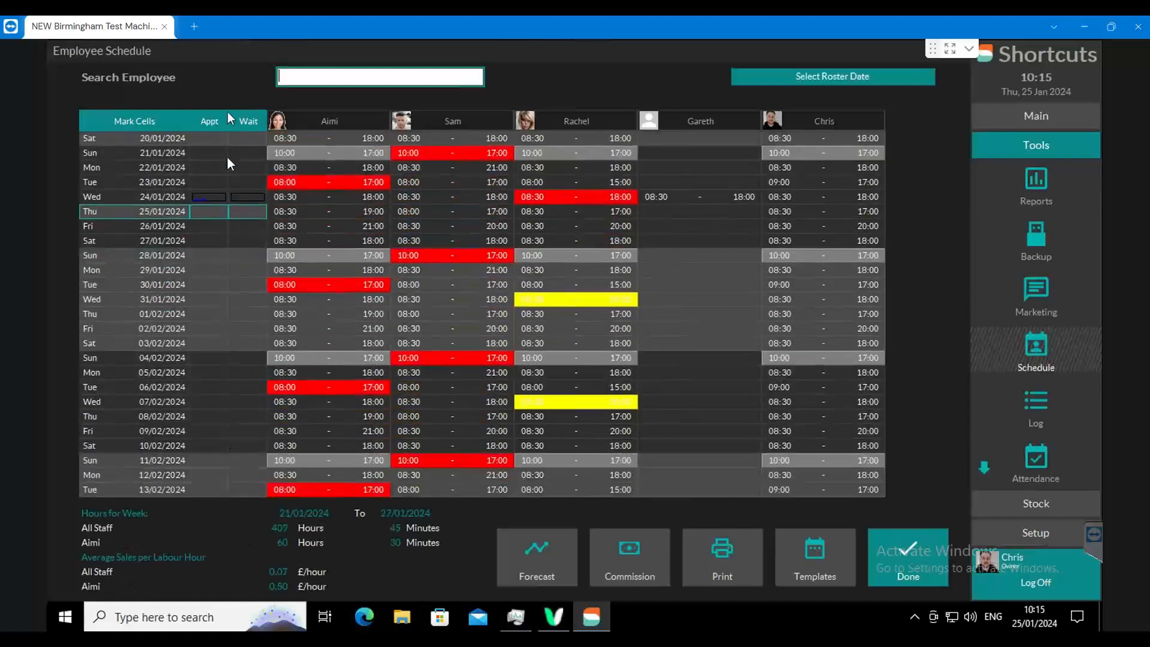
scroll(230, 117, "up", 2)
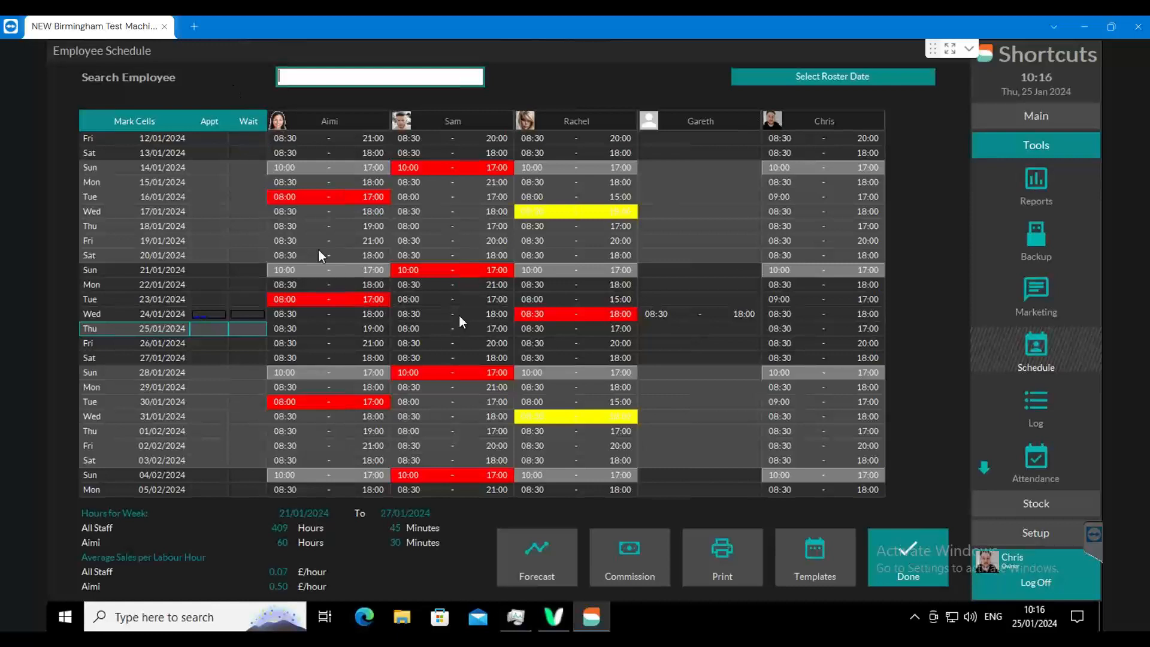
left_click(703, 276)
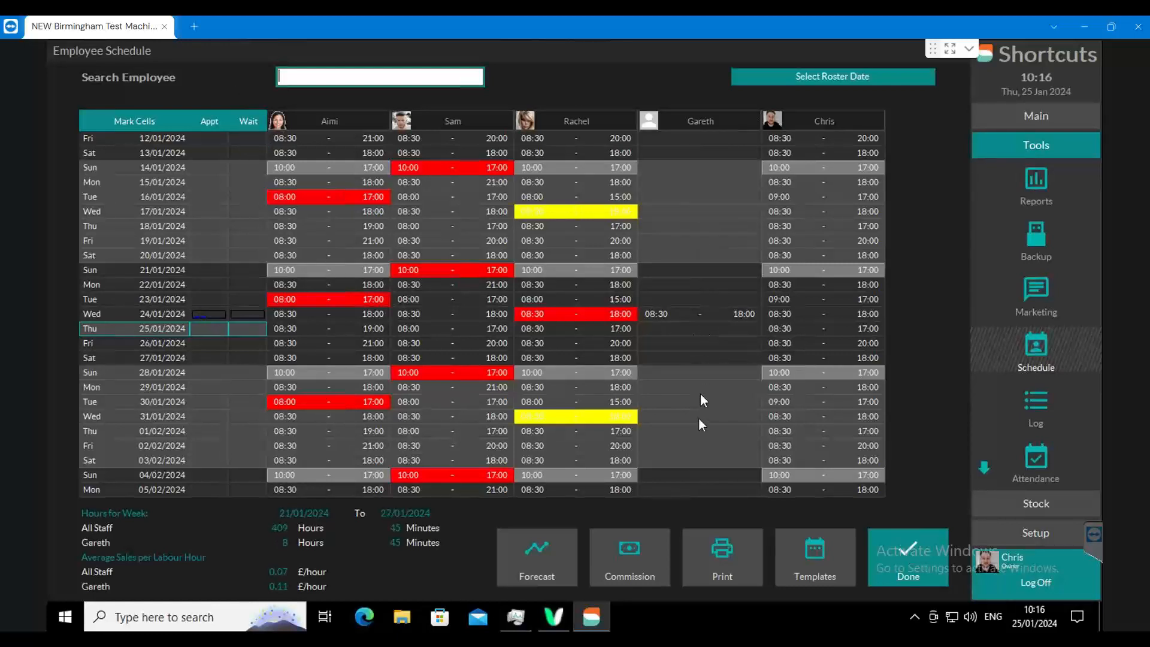
left_click(704, 439)
left_click(721, 237)
left_click(702, 379)
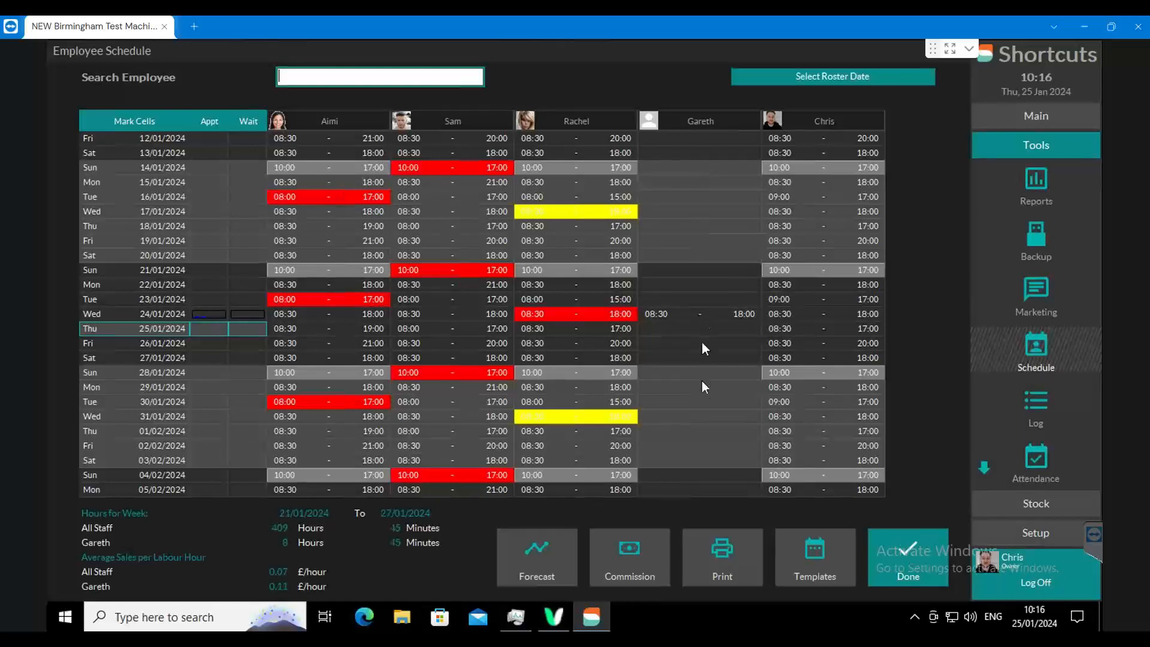
double_click(712, 448)
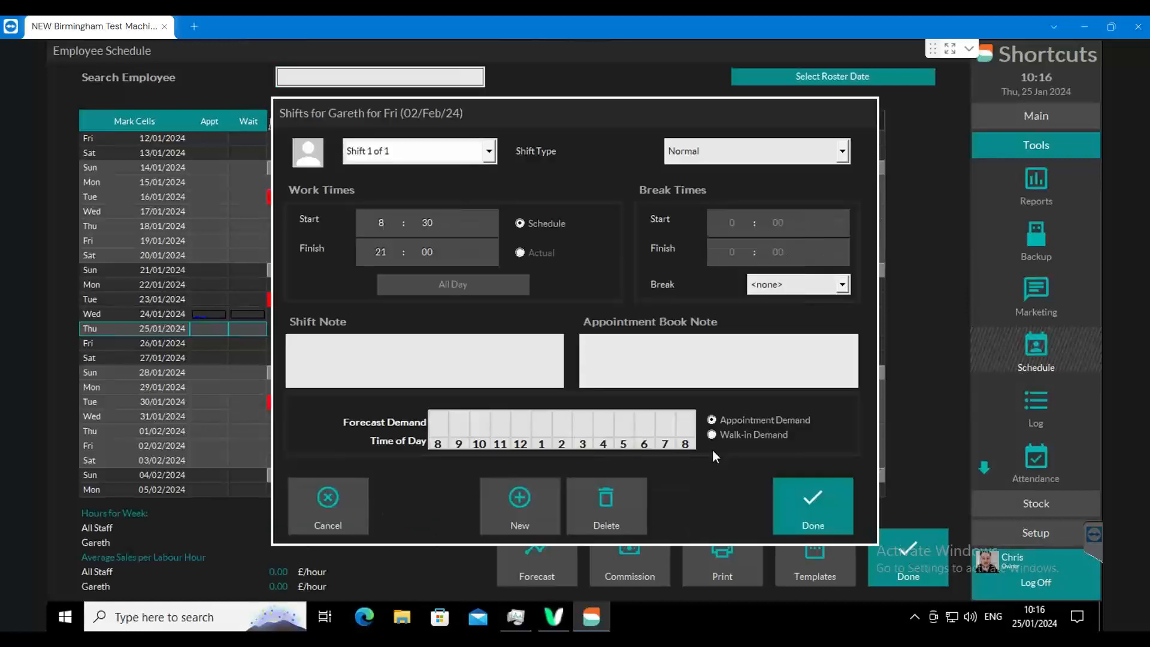
left_click(344, 497)
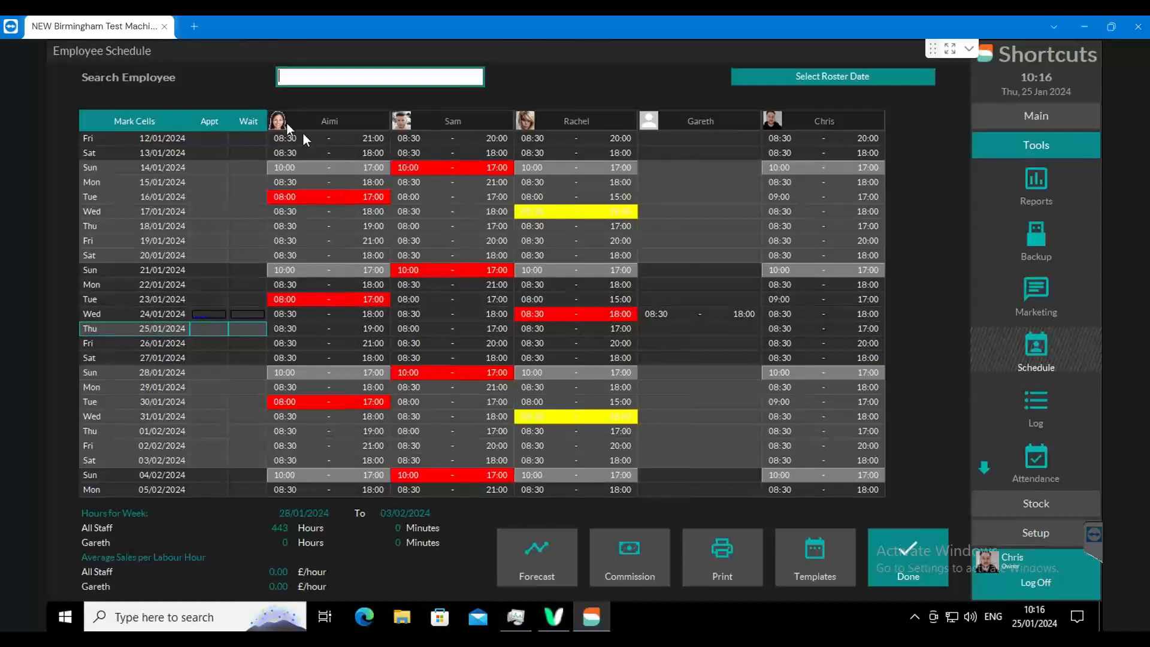
- Look through the rostered shifts of all employees across the weeks from early January to mid-April 2024
left_click(451, 188)
scroll(465, 580, "down", 10)
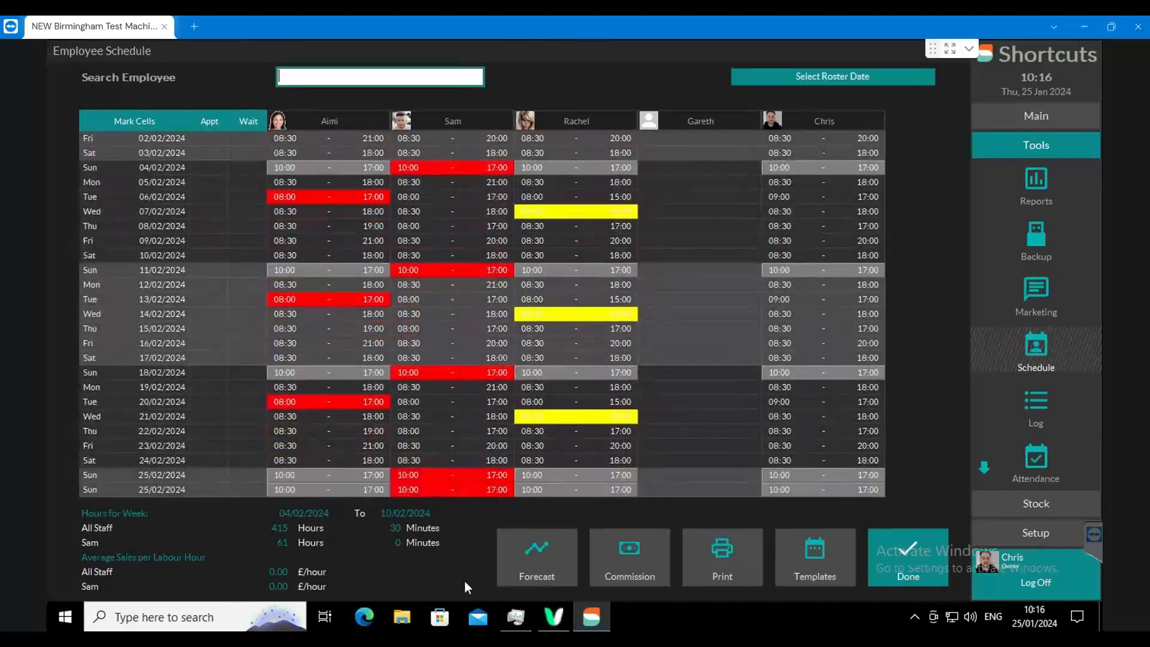
scroll(464, 580, "down", 10)
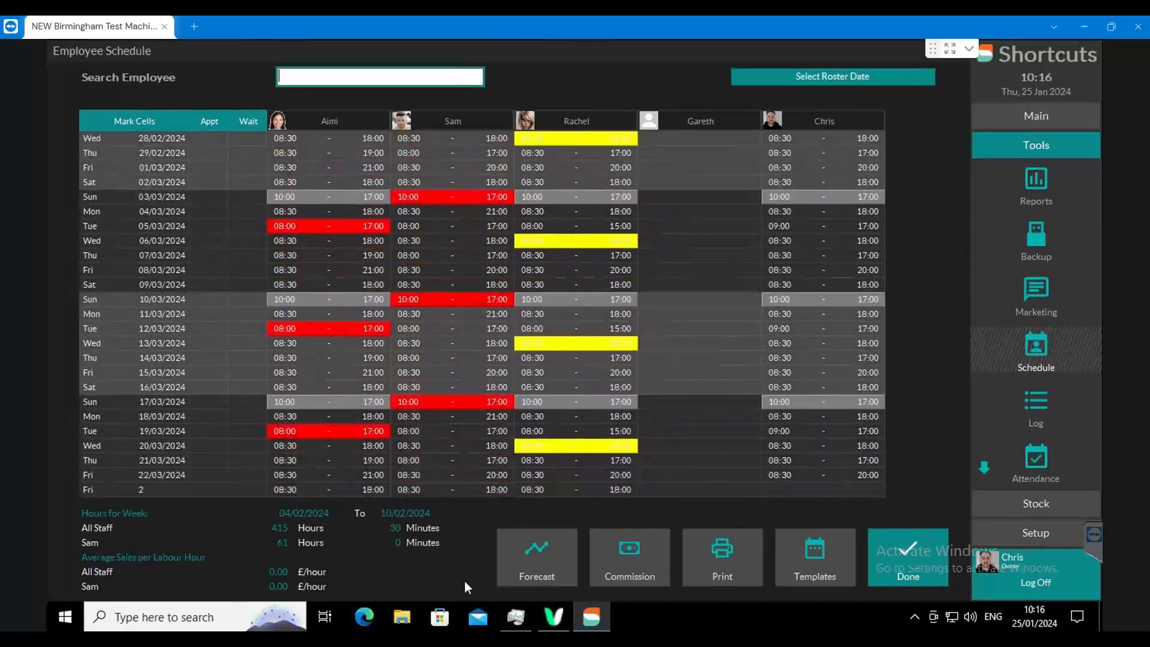
scroll(465, 579, "down", 5)
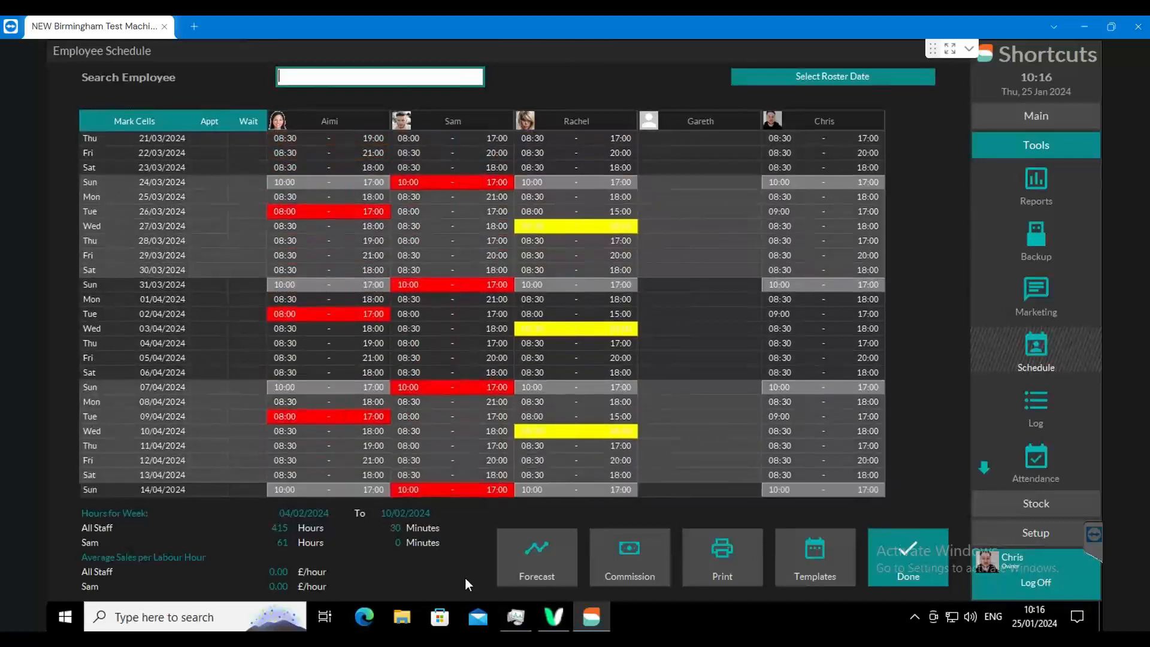
scroll(506, 84, "up", 4)
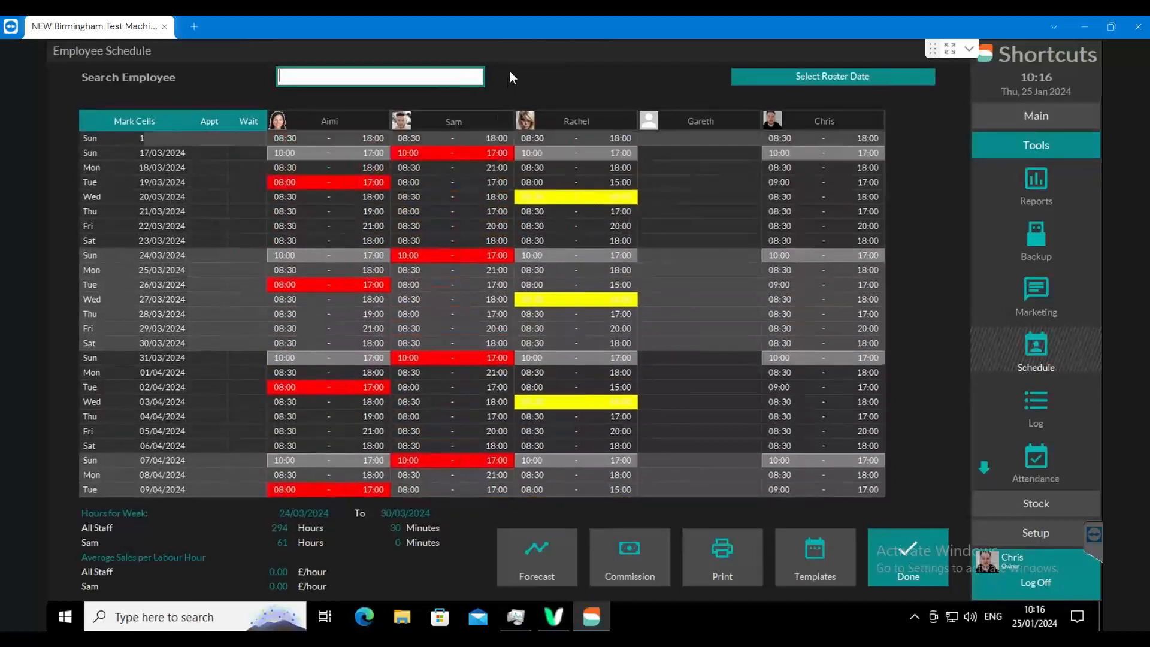
scroll(510, 72, "up", 9)
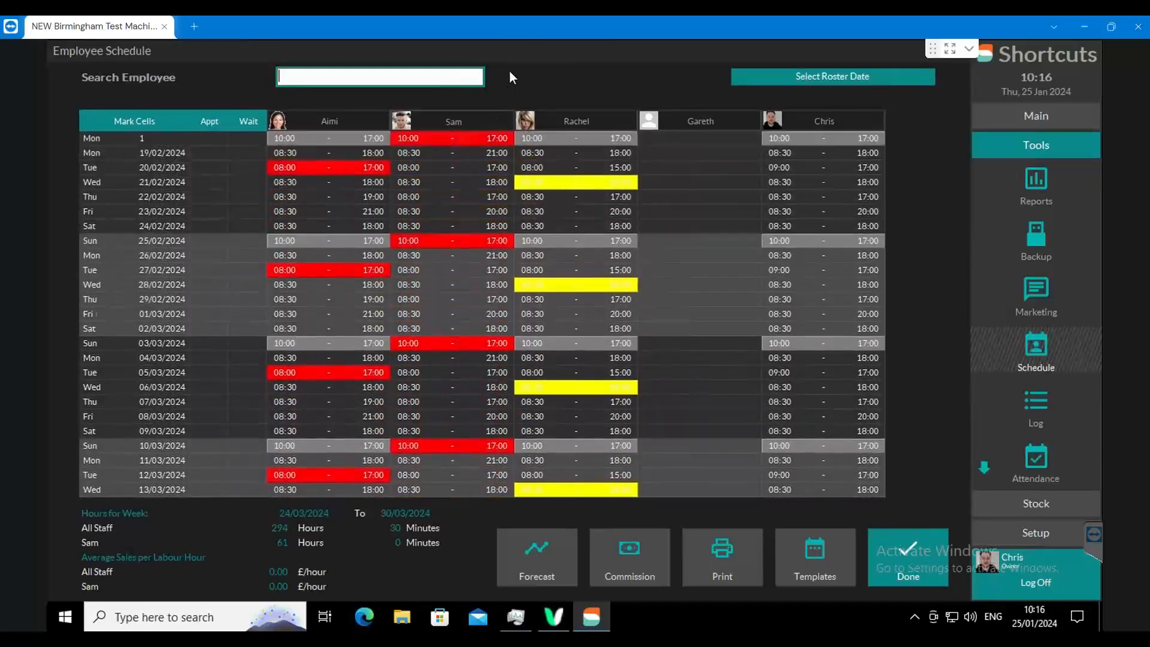
scroll(510, 72, "up", 9)
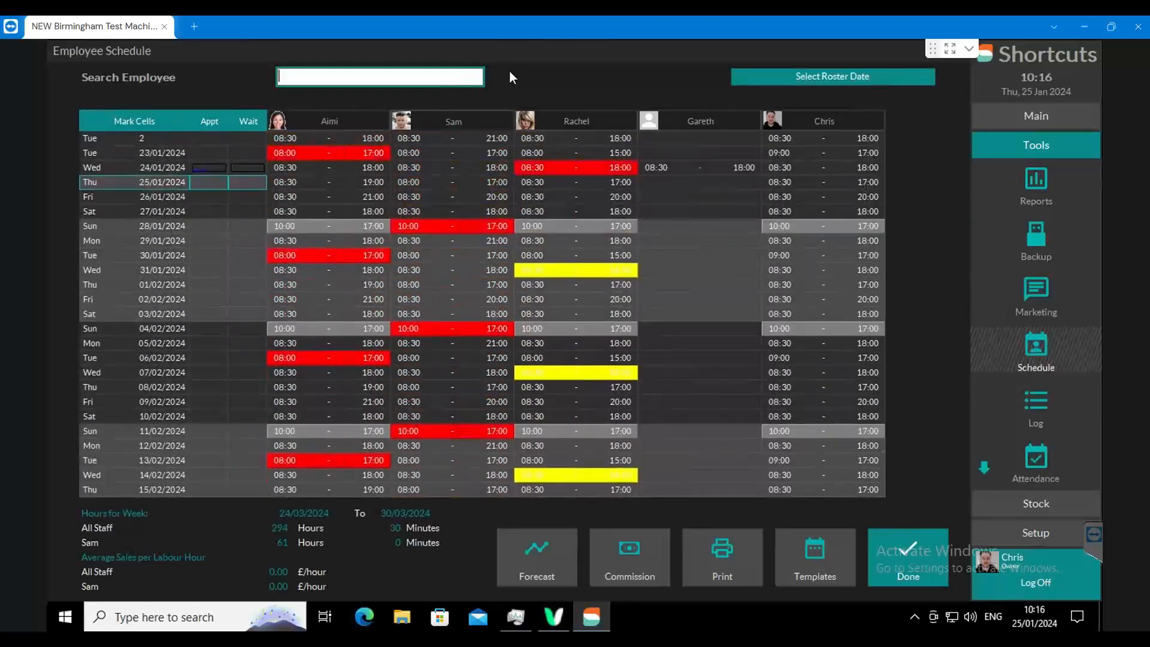
scroll(509, 69, "up", 3)
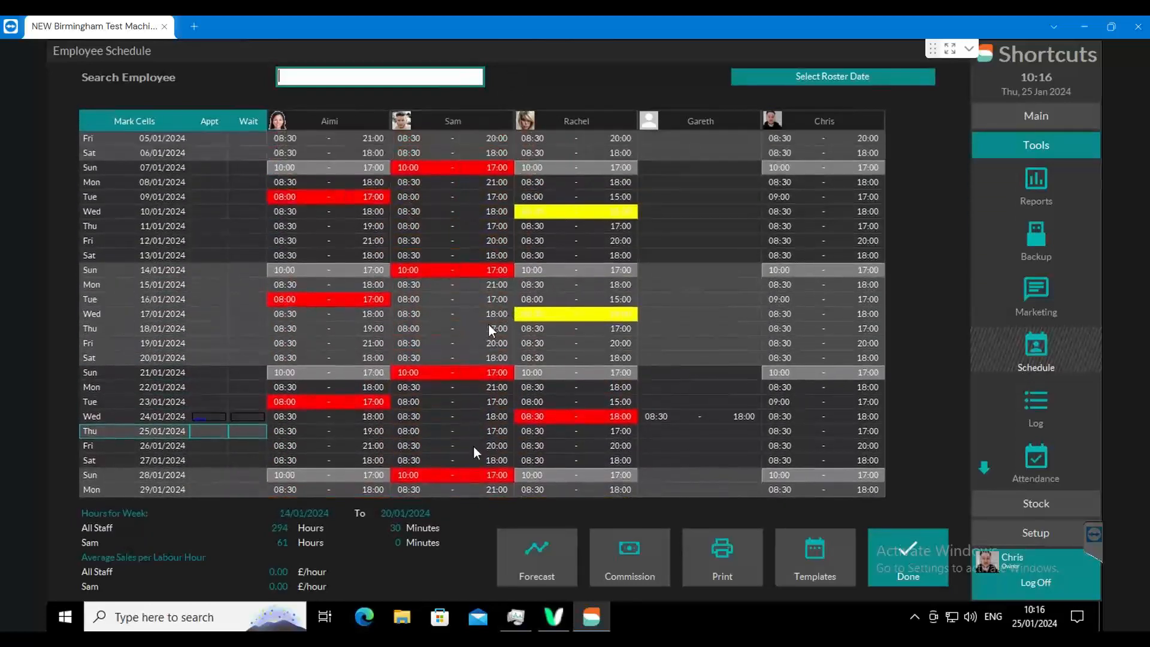
scroll(476, 510, "down", 4)
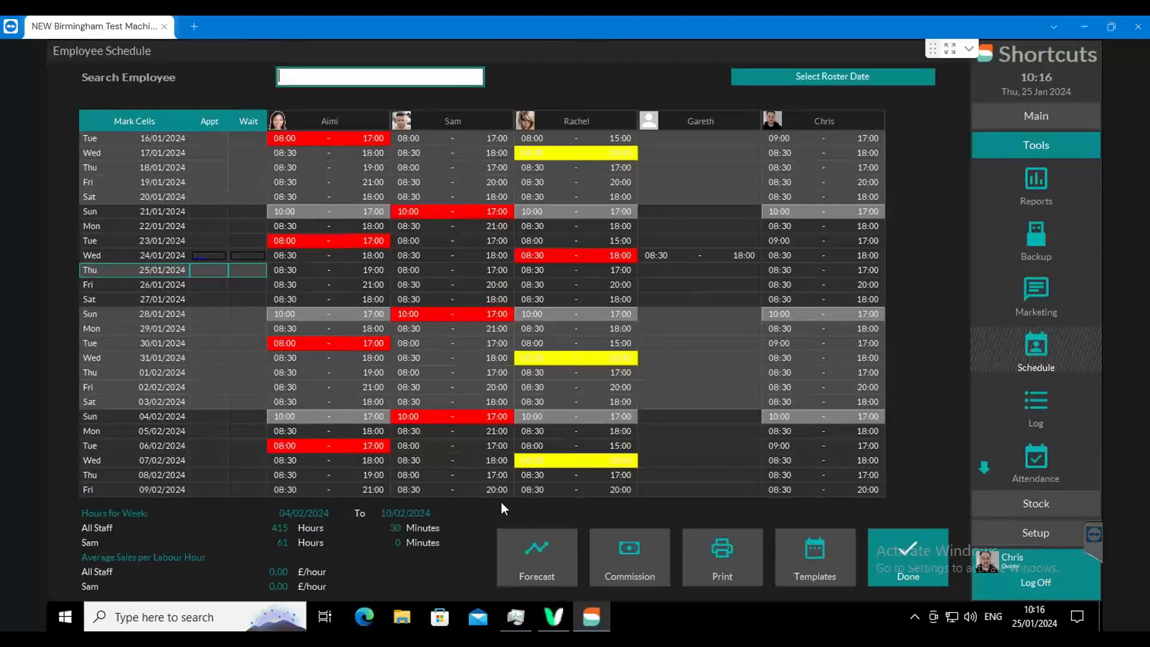
scroll(479, 419, "down", 1)
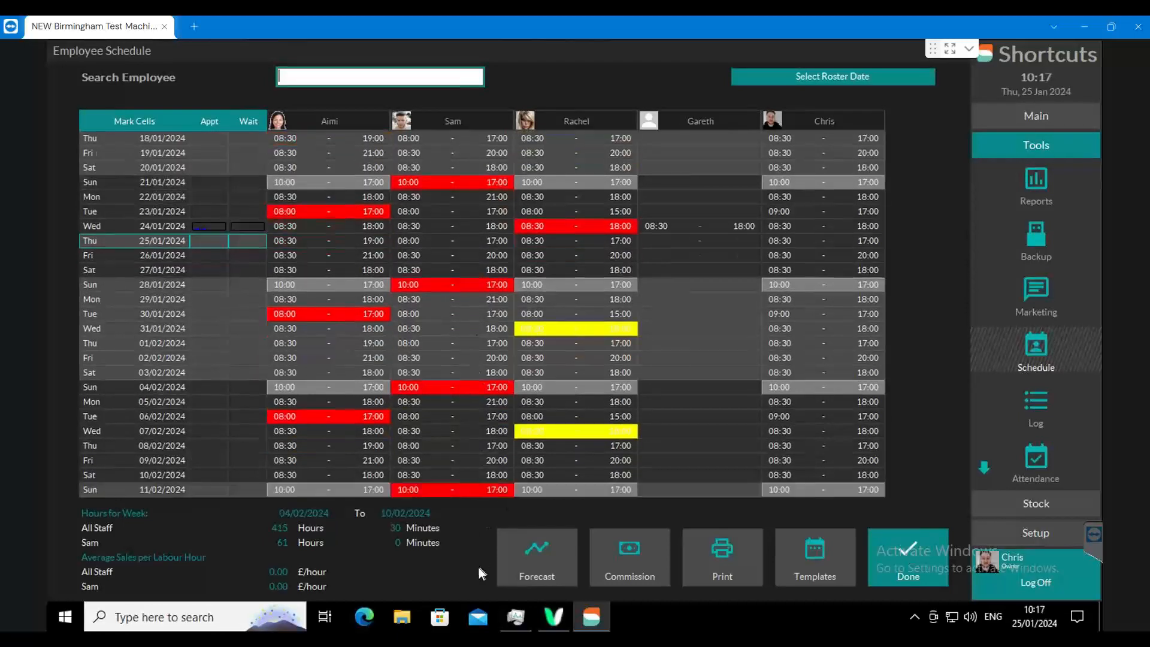
scroll(478, 566, "down", 13)
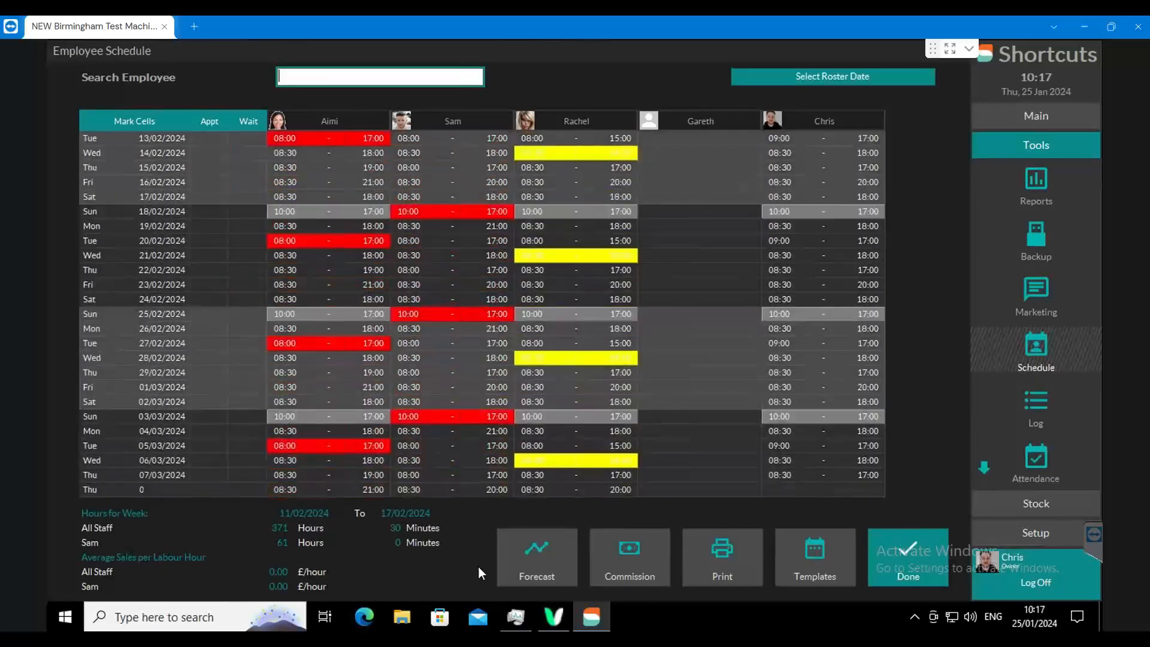
scroll(479, 565, "down", 2)
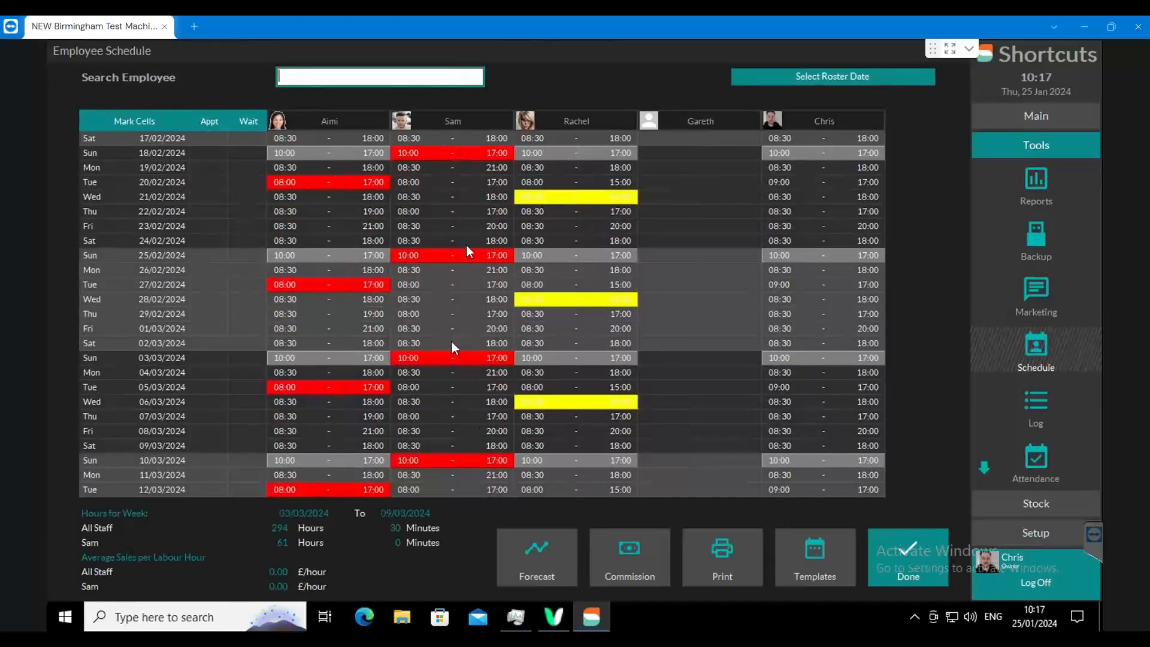
scroll(488, 94, "up", 5)
scroll(488, 94, "up", 7)
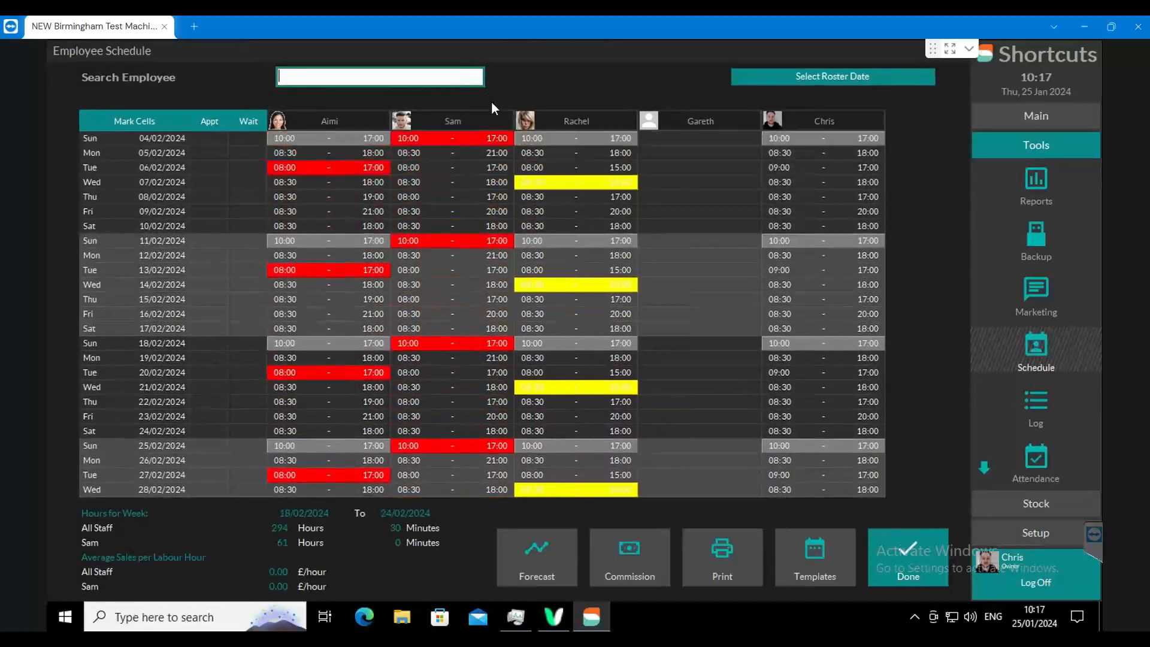
scroll(491, 89, "up", 4)
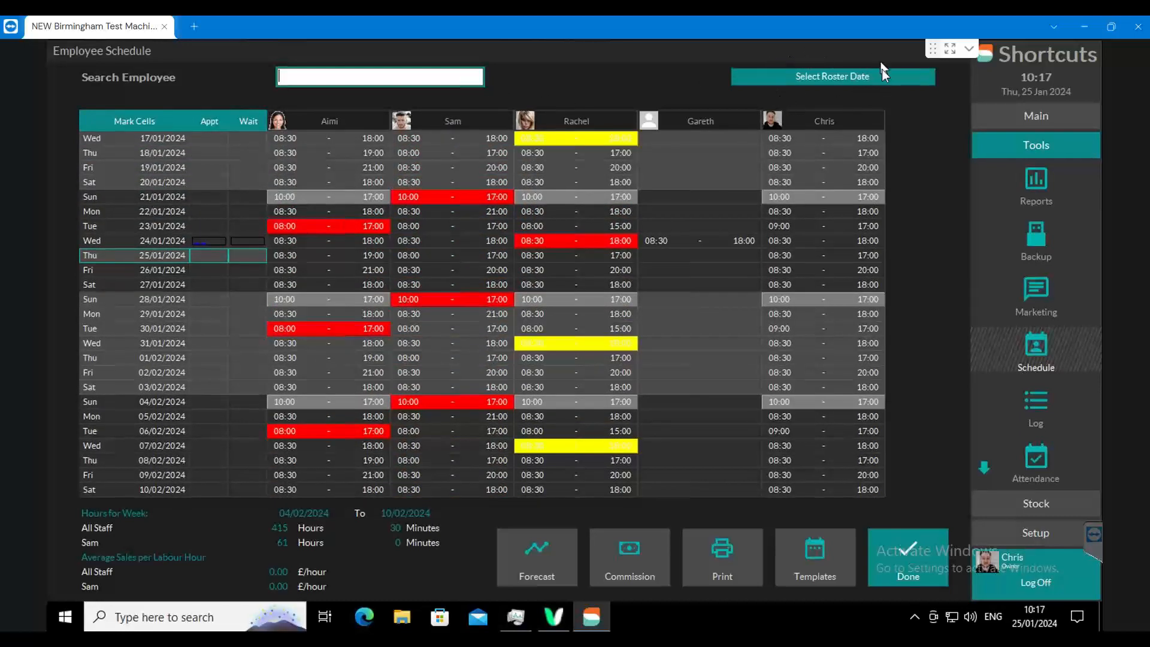
- Open the roster date selection, look through its month and year choices, and cancel without choosing a date
left_click(824, 78)
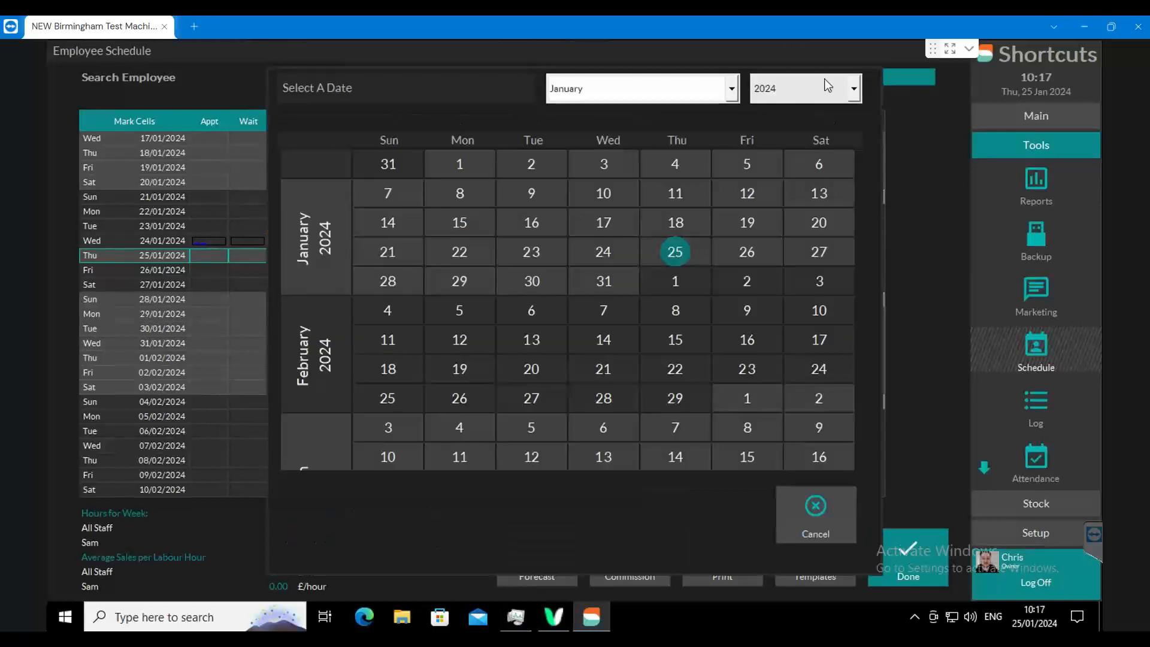
left_click(732, 89)
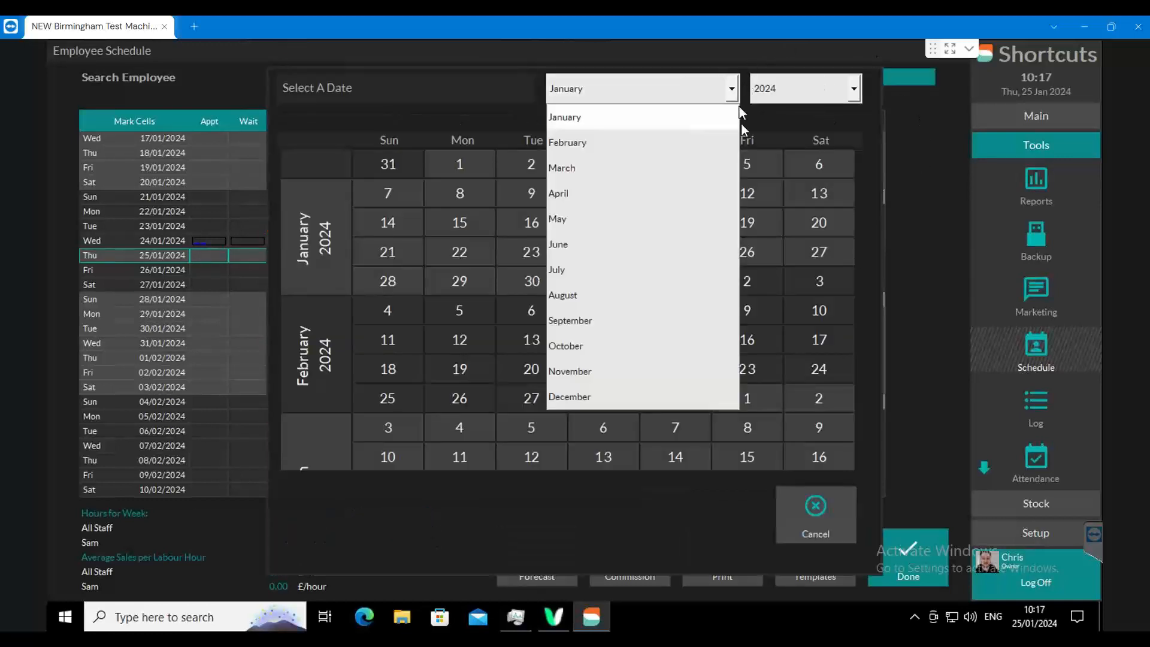
left_click(850, 90)
left_click(853, 90)
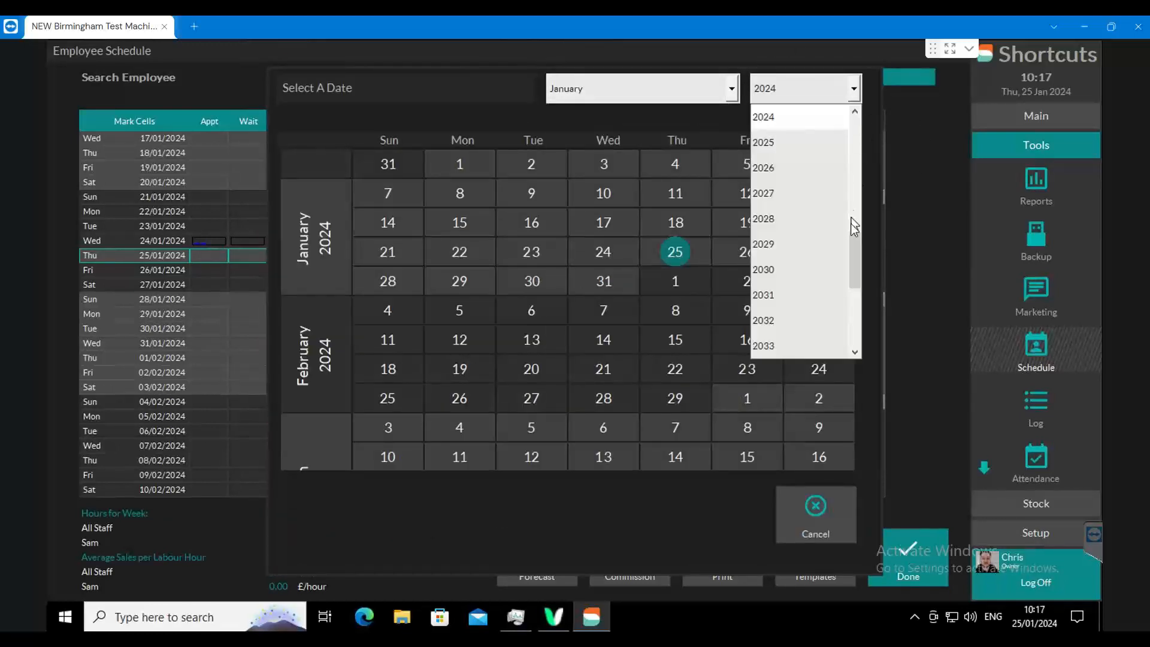
left_click(856, 318)
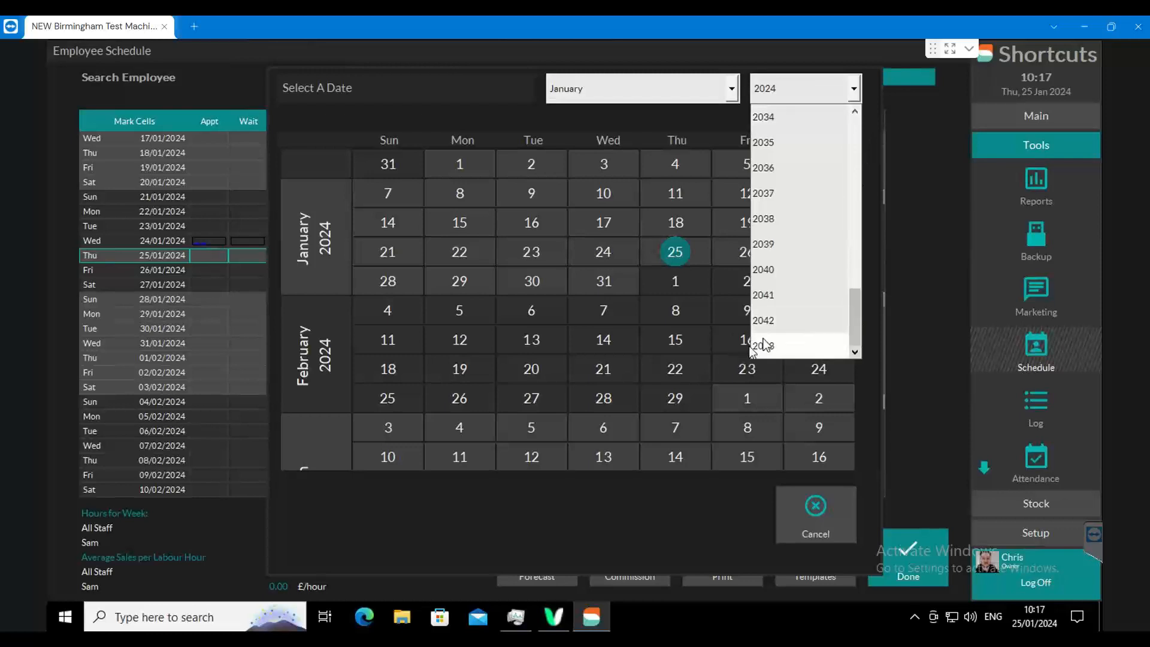
left_click(826, 501)
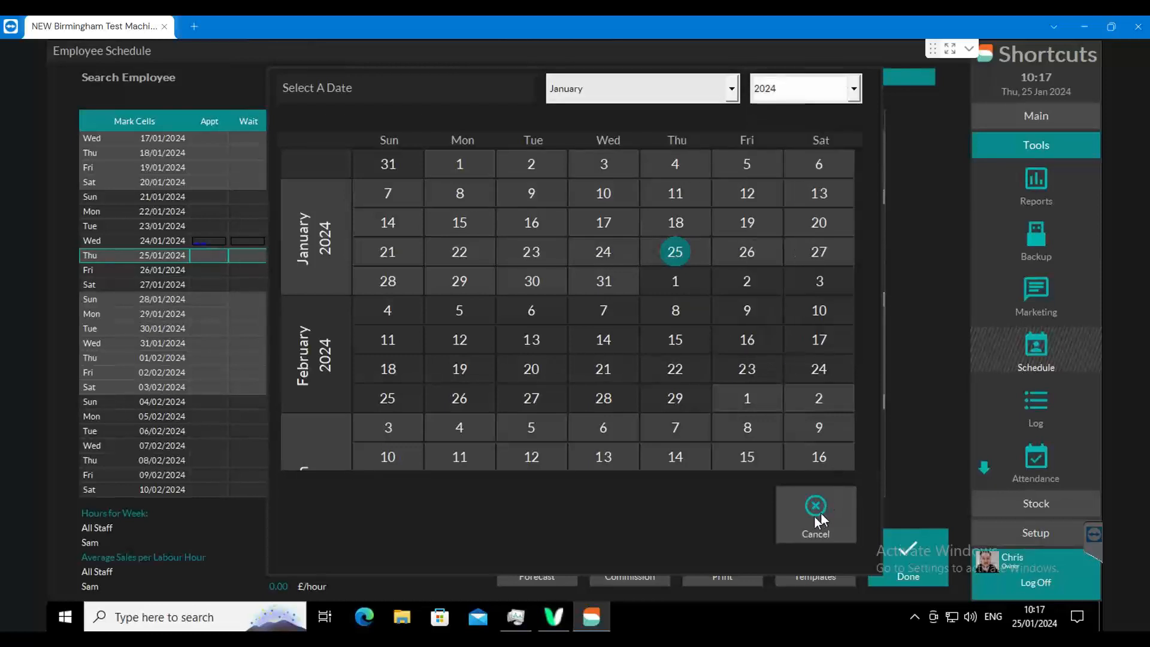
left_click(815, 516)
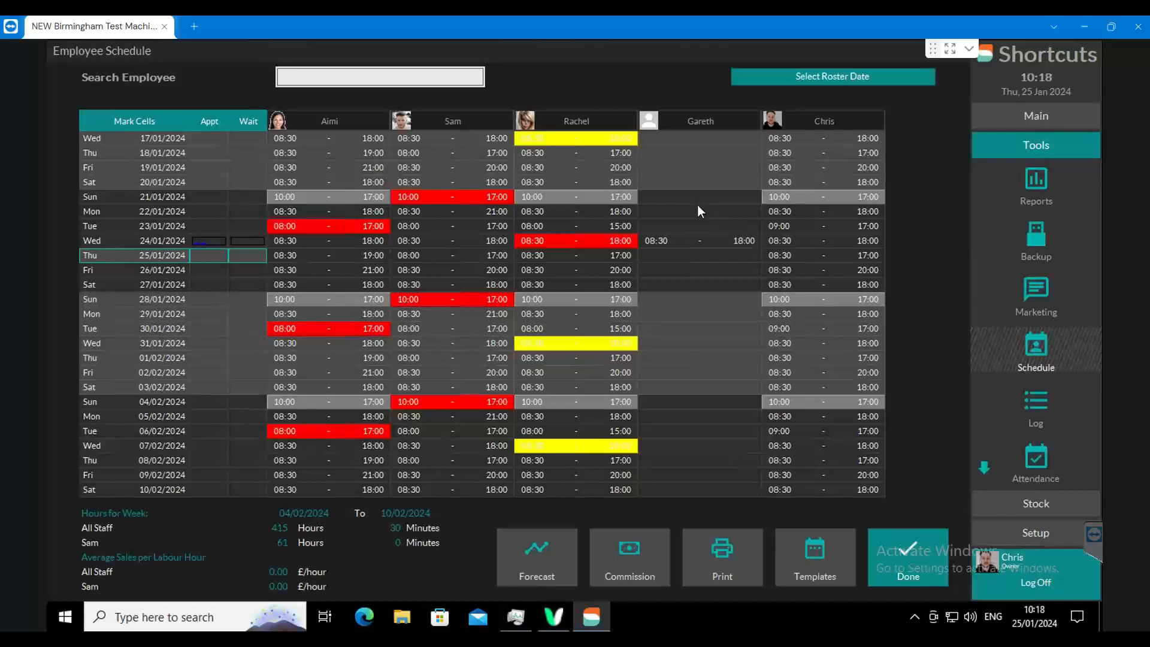
- Open the empty 21/01/2024 shift of the employee without a photo and try adjusting its start hour, ending at 9:00
double_click(659, 193)
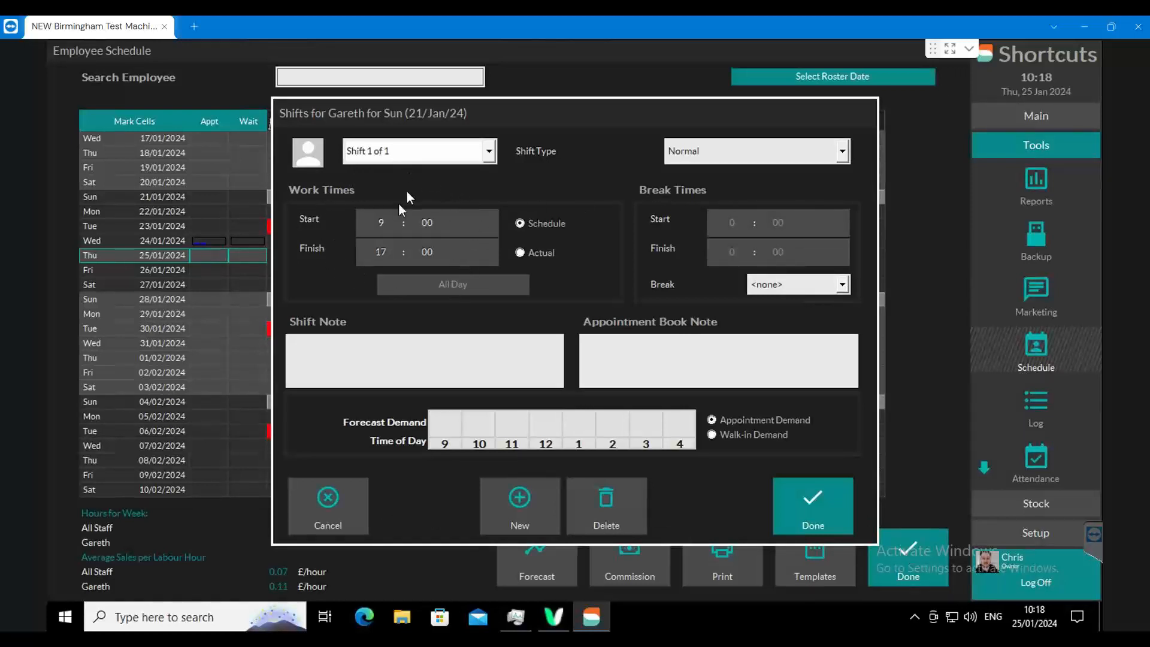
left_click(386, 222)
key("Up")
key("Down")
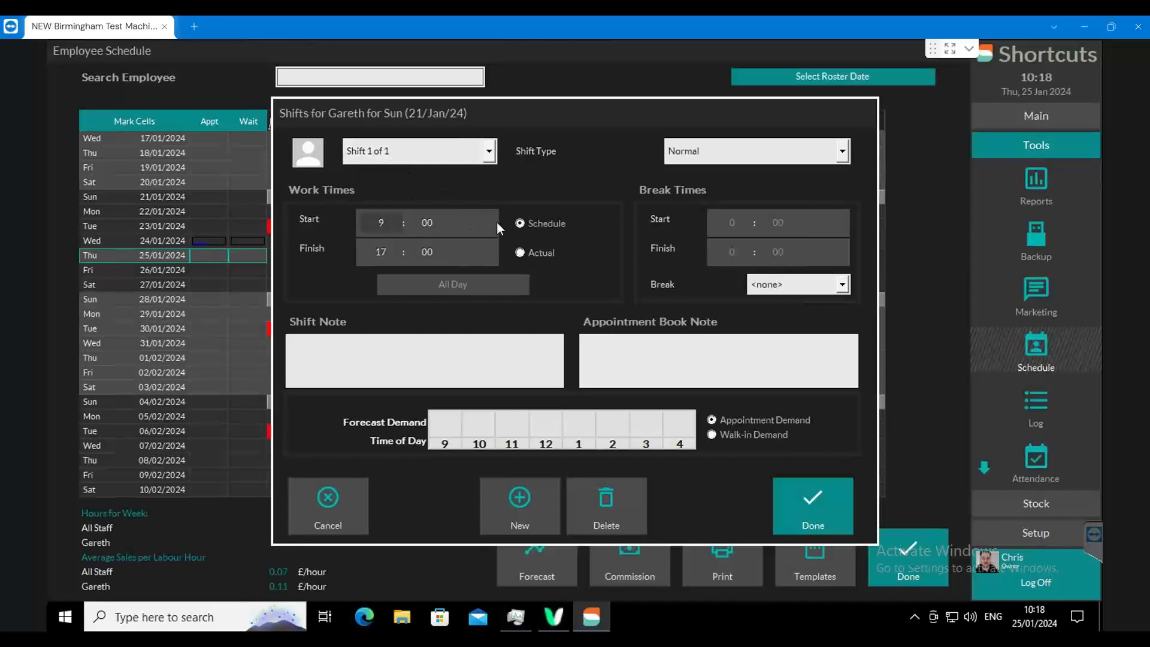
key("Up")
key("Down")
key("Up")
key("Down")
- Set the 21/01/2024 shift's type to Day Off and save the shift
left_click(842, 155)
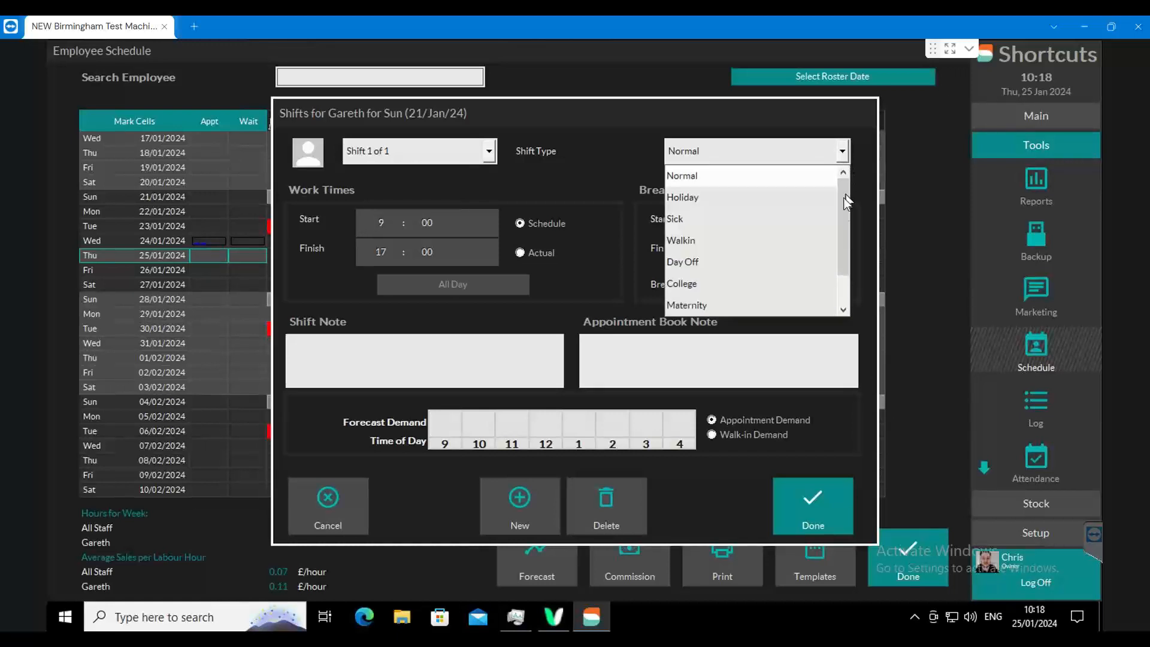
scroll(841, 231, "down", 1)
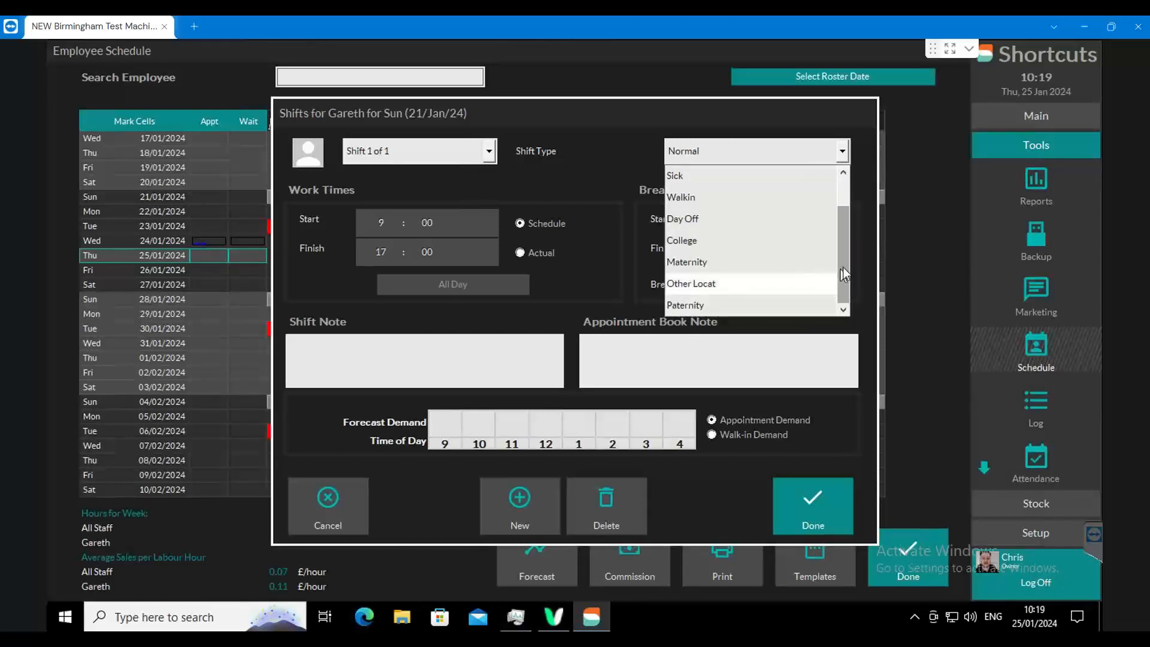
left_click_drag(843, 267, 838, 182)
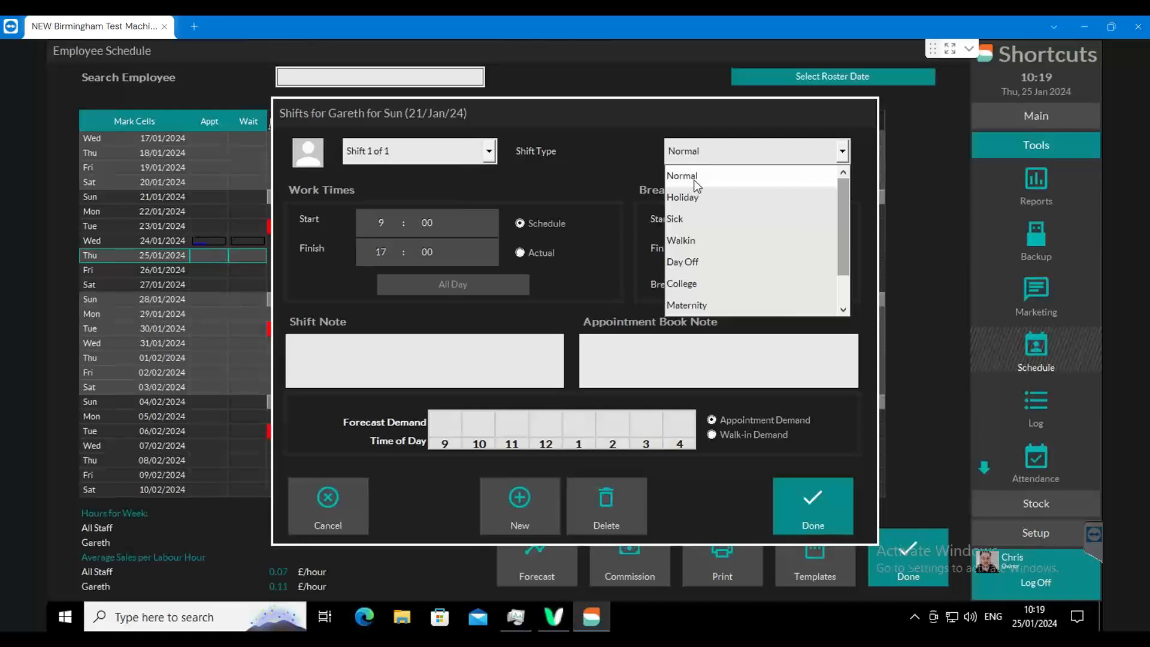
left_click(686, 261)
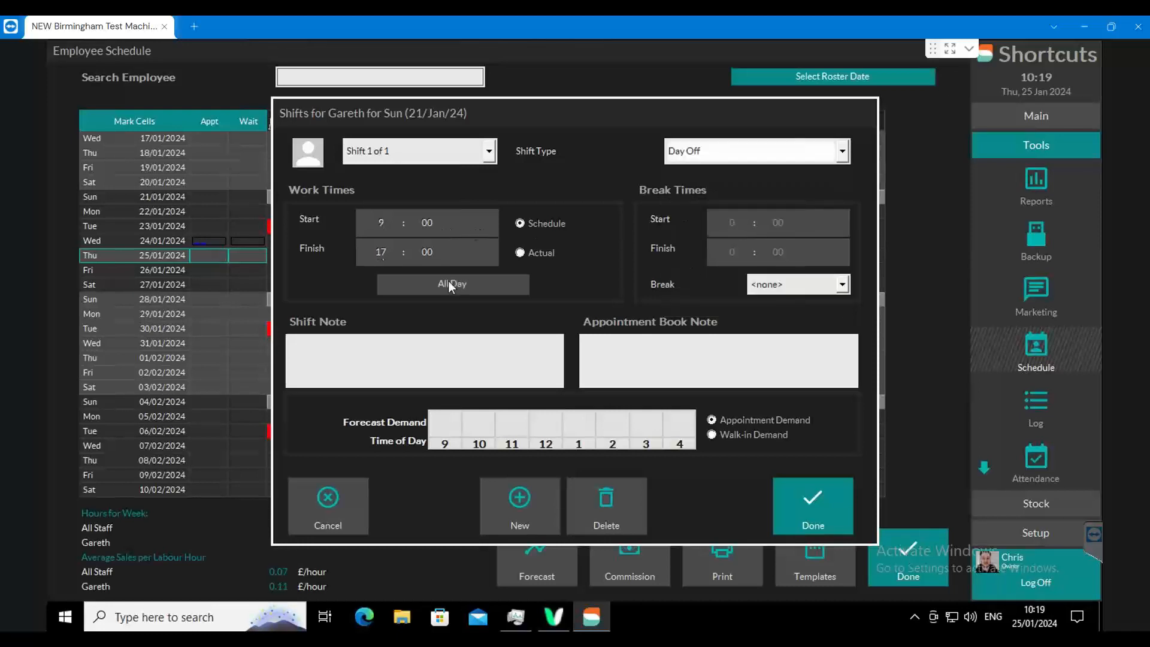
left_click(820, 496)
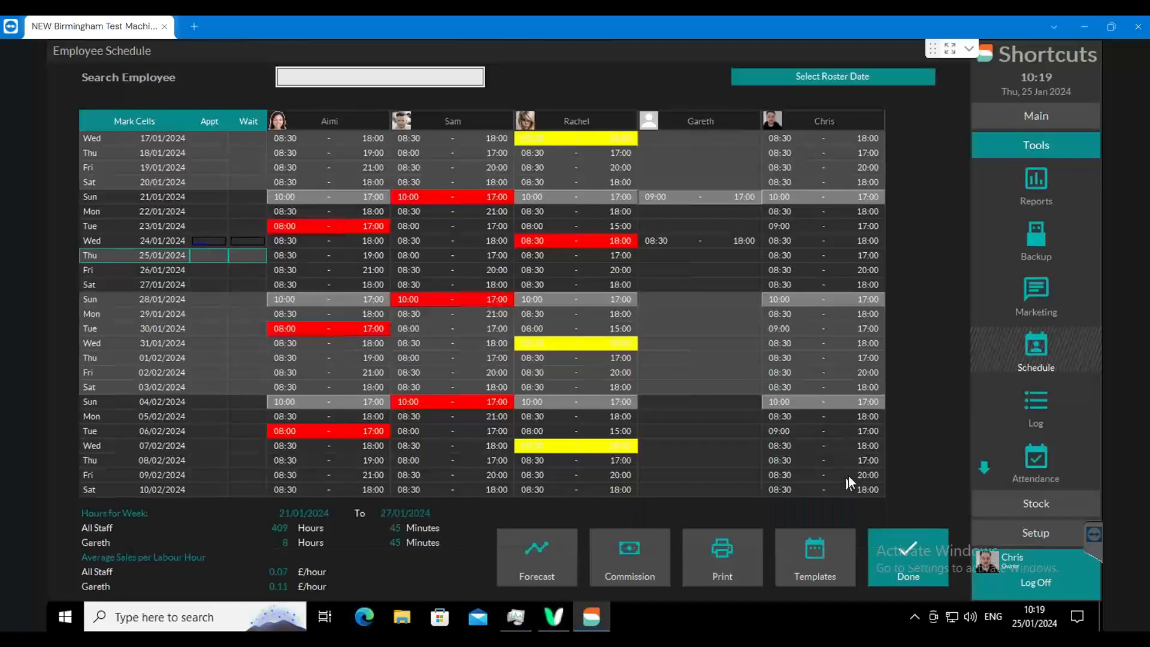
- Add Normal shifts for the employee without a photo: 8:30 to 18:00 on 22/01/2024 and 8:00 to 17:00 on 23/01/2024
double_click(649, 213)
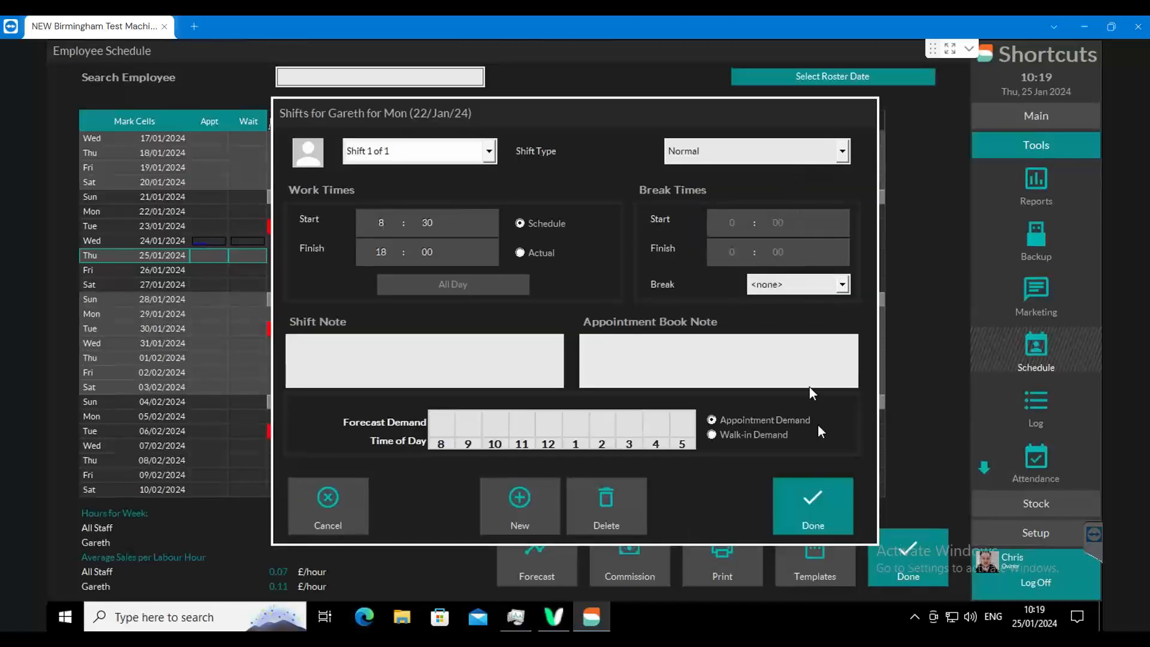
left_click(813, 506)
double_click(672, 227)
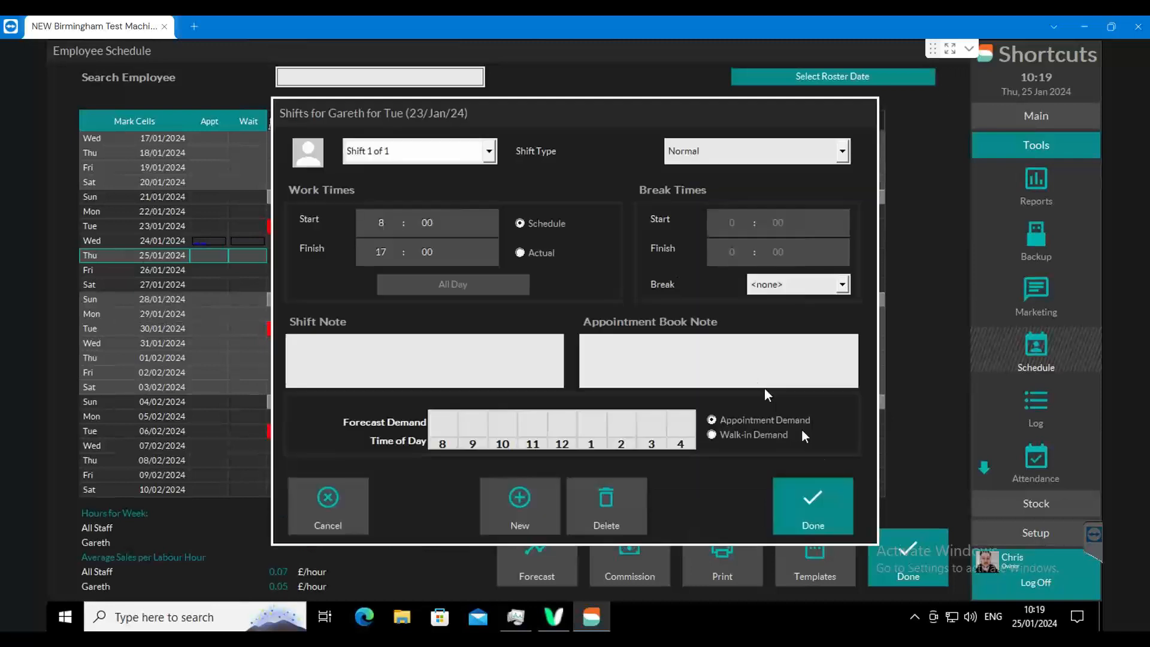
left_click(826, 503)
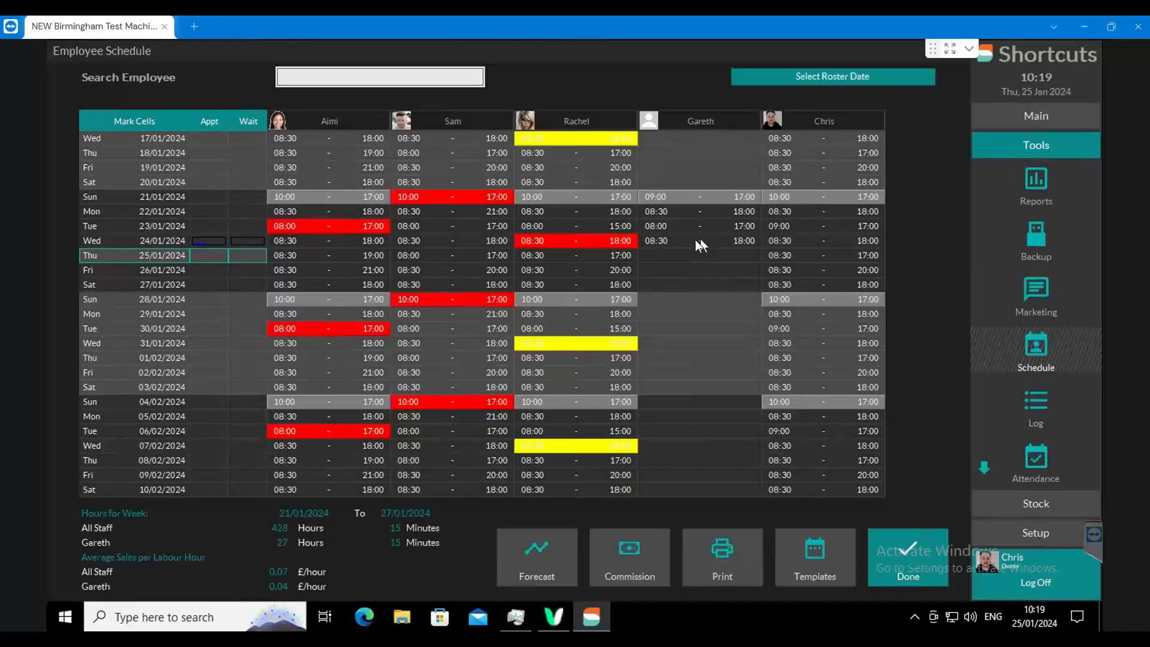
- Set the 24/01/2024 shift of the employee without a photo to the Holiday type and save it
double_click(663, 239)
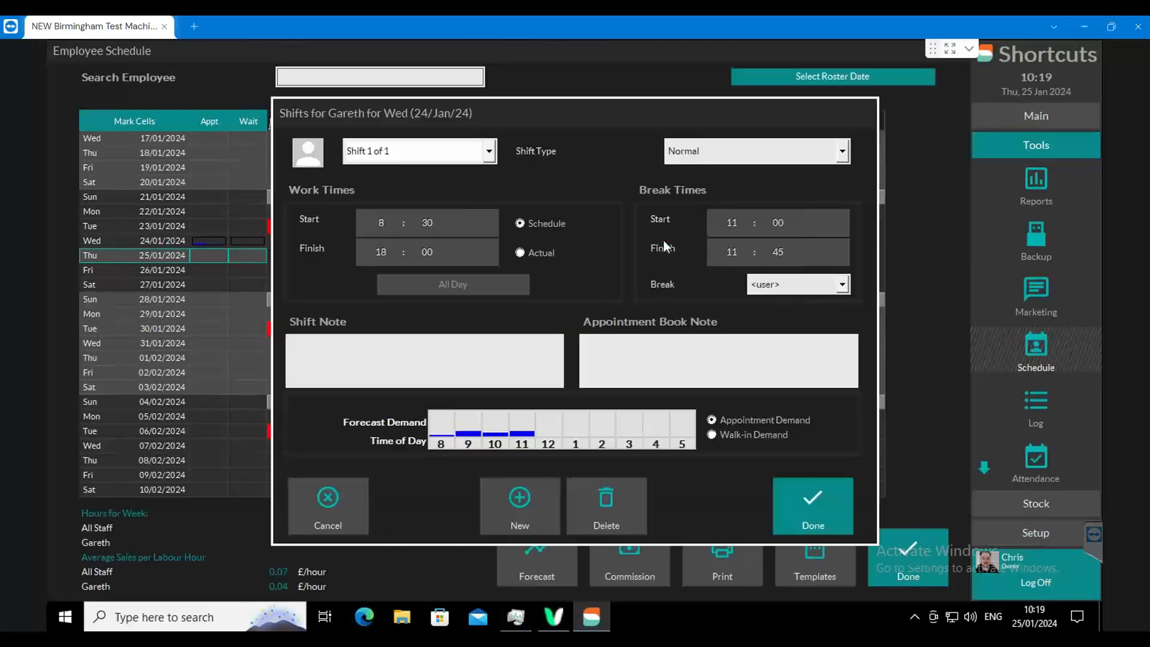
left_click(818, 153)
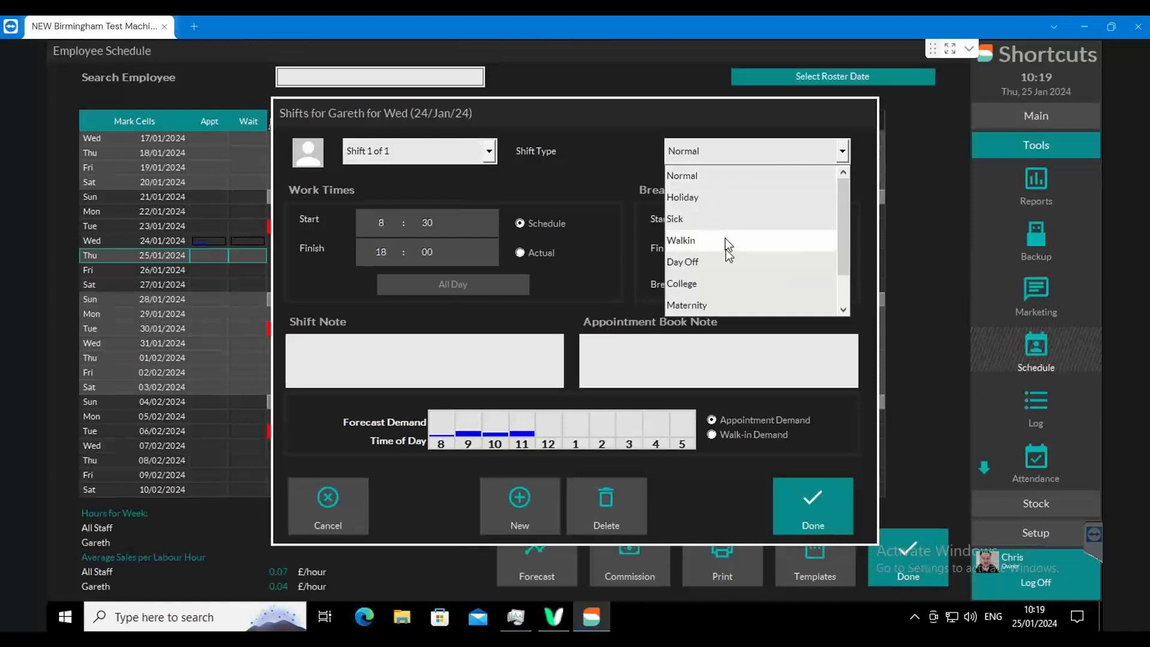
left_click_drag(844, 221, 846, 196)
left_click(749, 197)
left_click(821, 501)
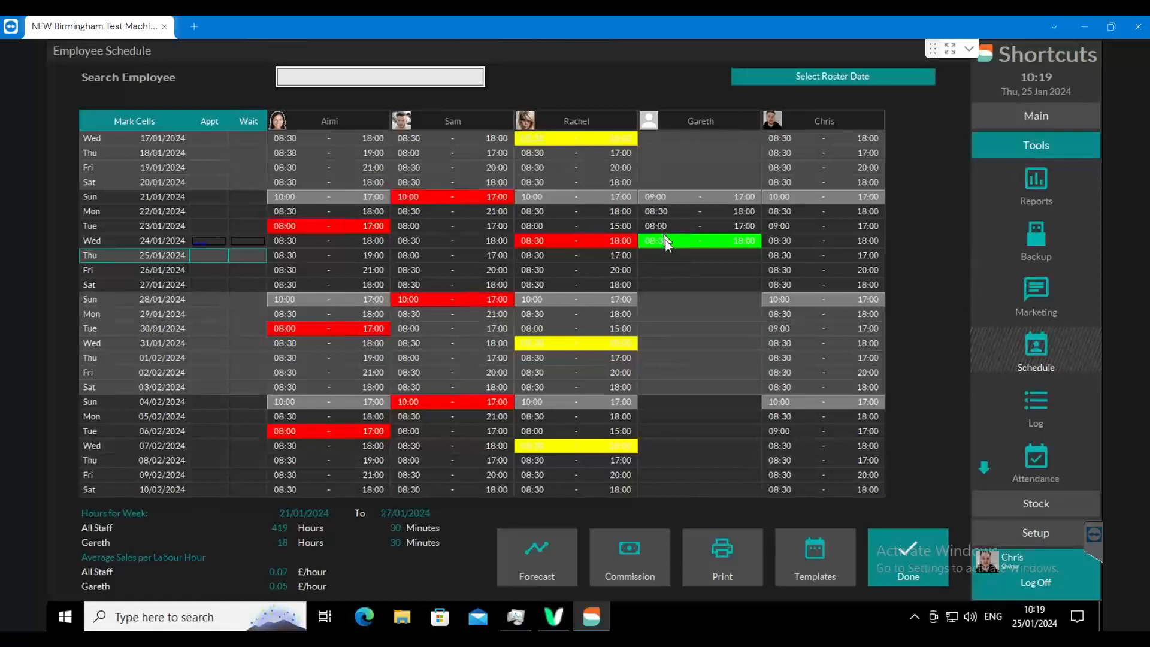
- Add Normal shifts for the employee without a photo: 8:30 to 19:00 on 25/01/2024, 8:30 to 21:00 on 26/01/2024, and 8:30 to 18:00 on 27/01/2024
double_click(651, 254)
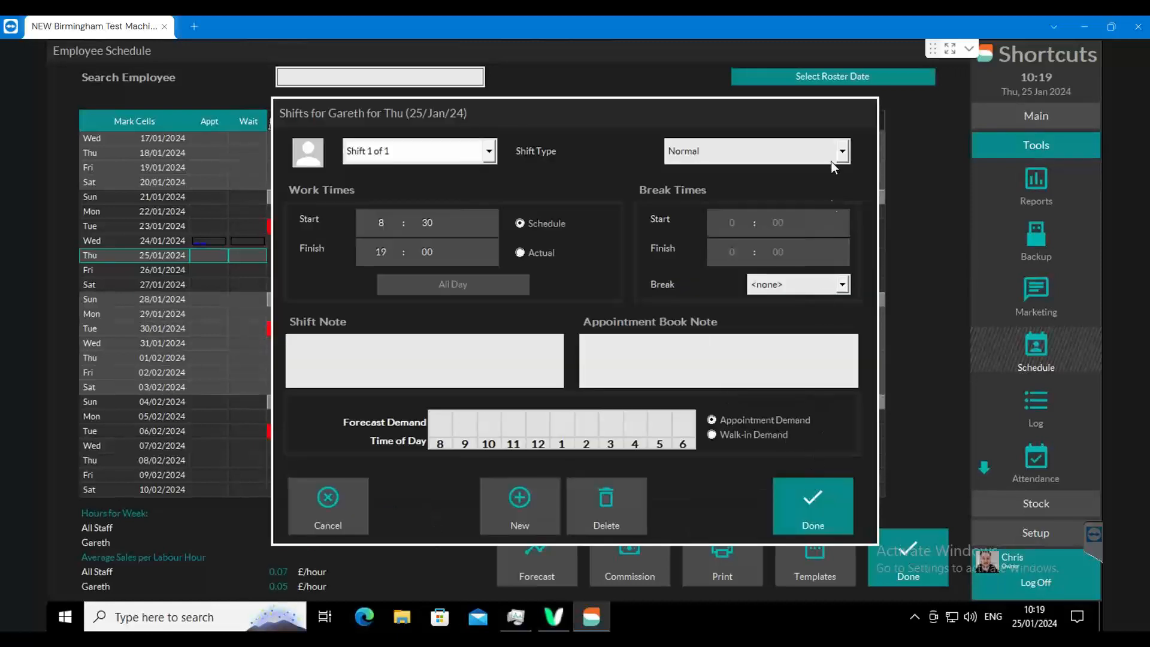
left_click(813, 501)
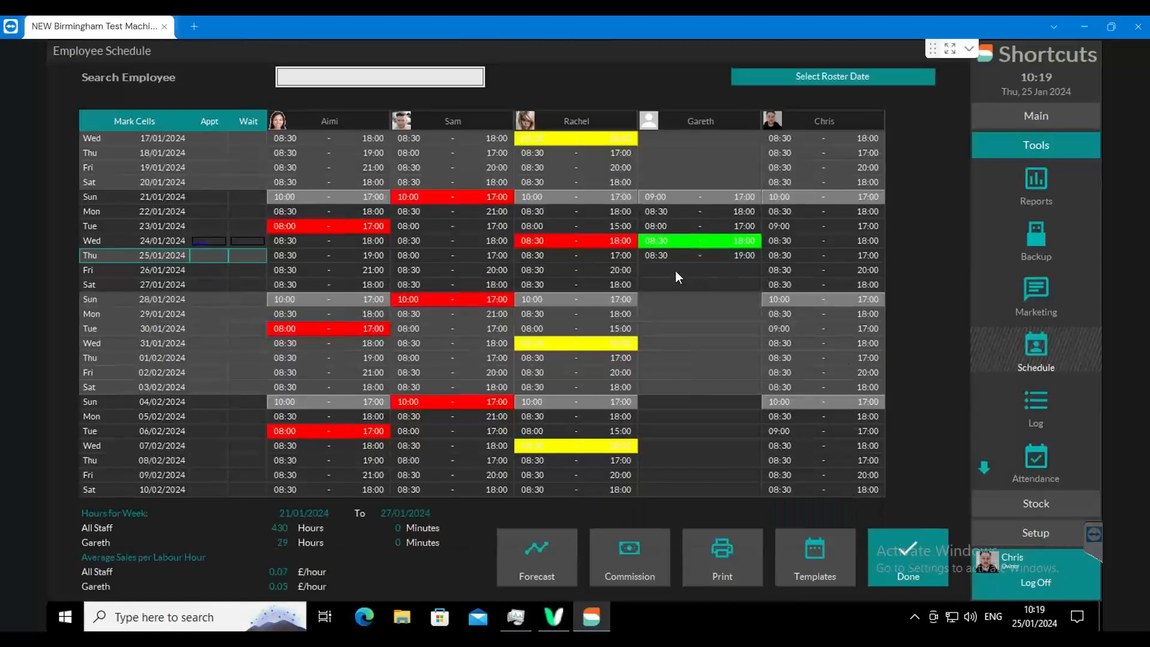
double_click(675, 271)
left_click(812, 500)
double_click(650, 284)
left_click(802, 503)
- Change the 24/01/2024 shift of the employee without a photo to Day Off and save it
double_click(683, 243)
left_click(749, 156)
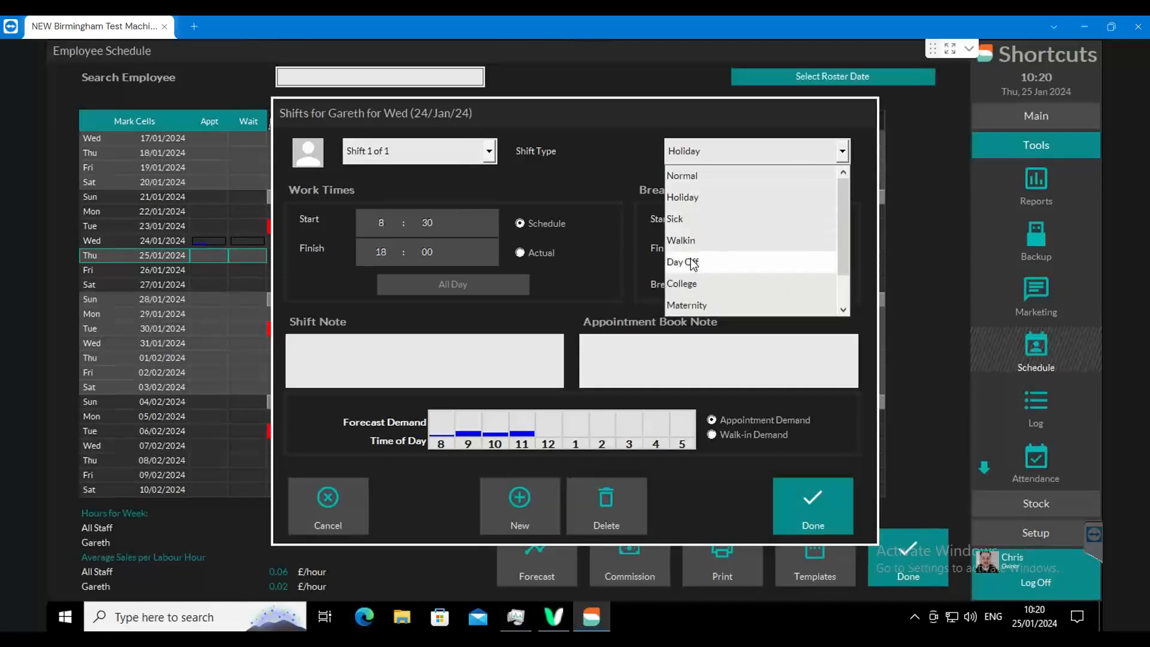
left_click(709, 262)
left_click(795, 492)
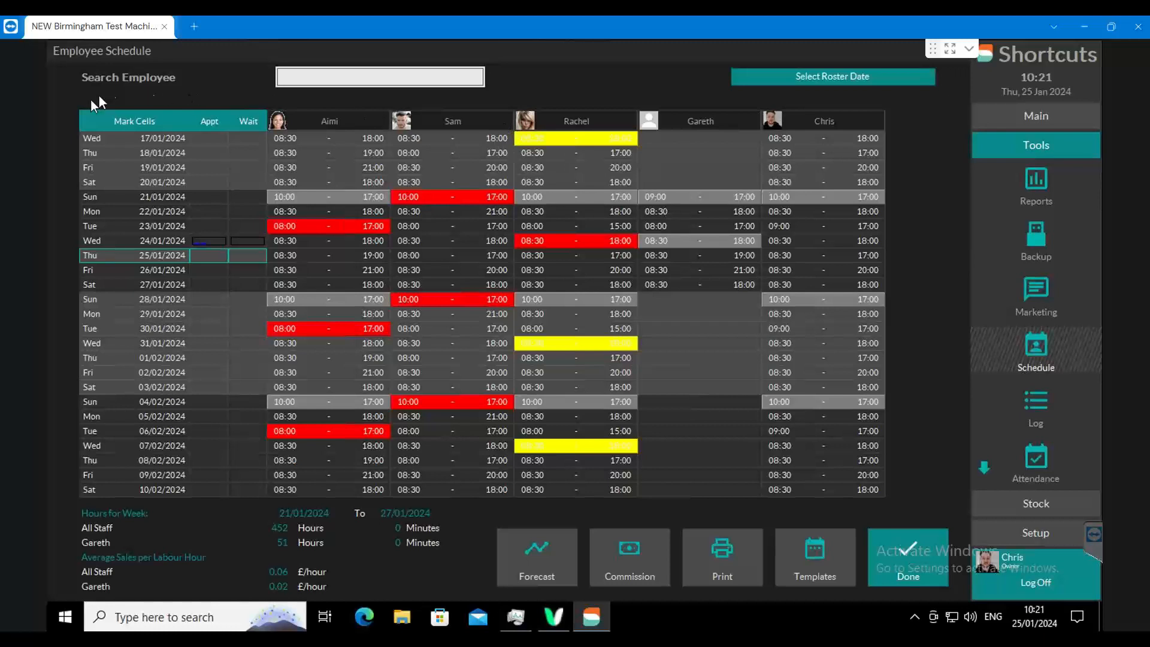
- Mark the schedule cells of the employee without a photo from 21/01/2024 to 27/01/2024
left_click(113, 122)
left_click(682, 192)
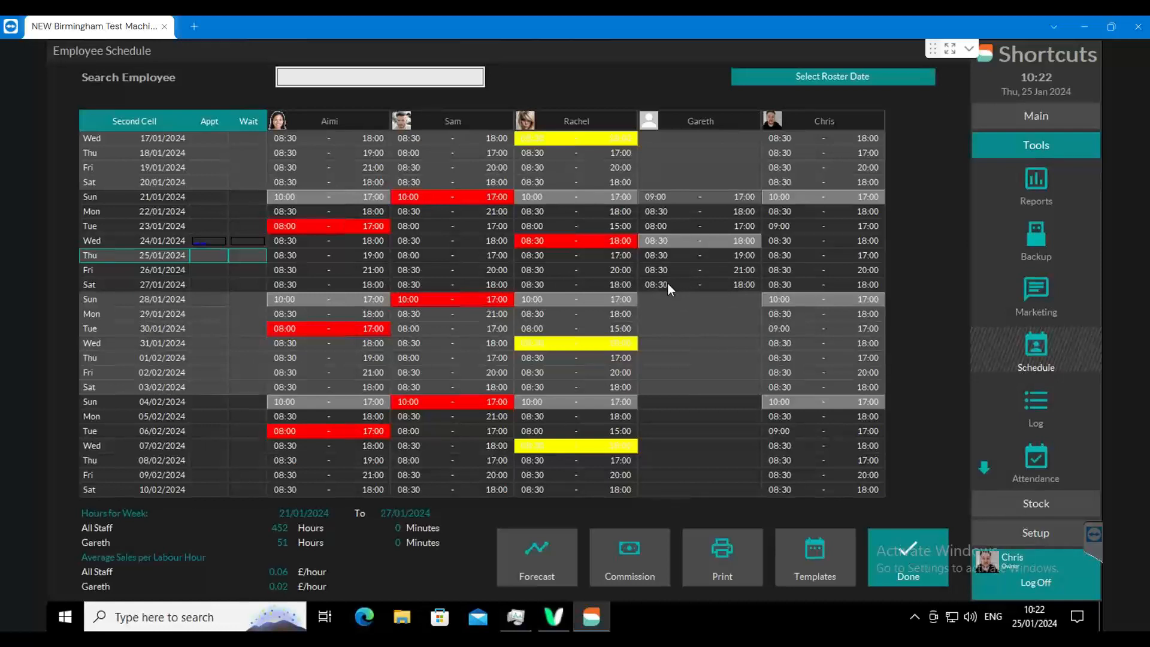
left_click(739, 284)
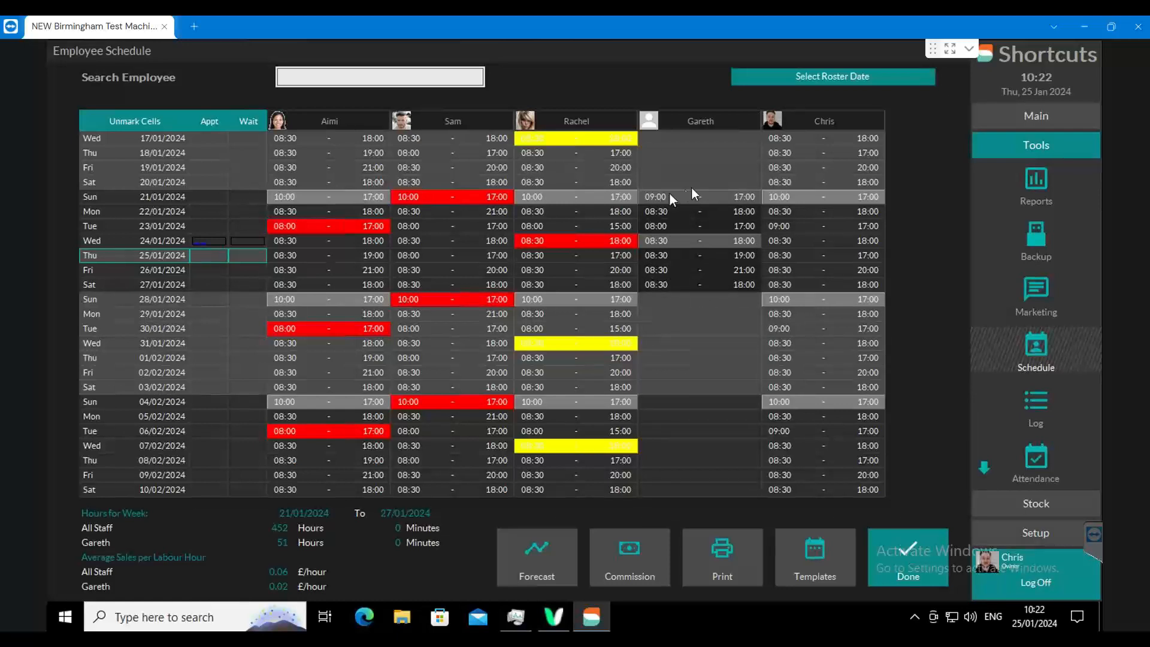
- Schedule the marked week until 29/12/2024, accept extending it to 04/01/2025, and unmark the cells
right_click(718, 216)
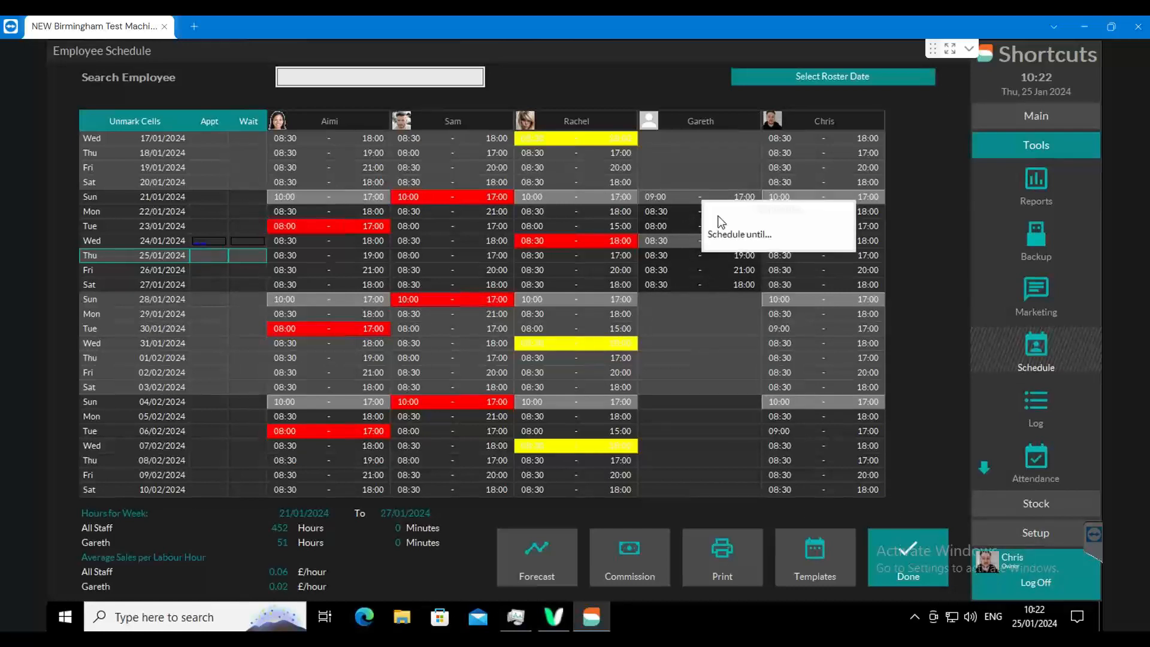
left_click(763, 236)
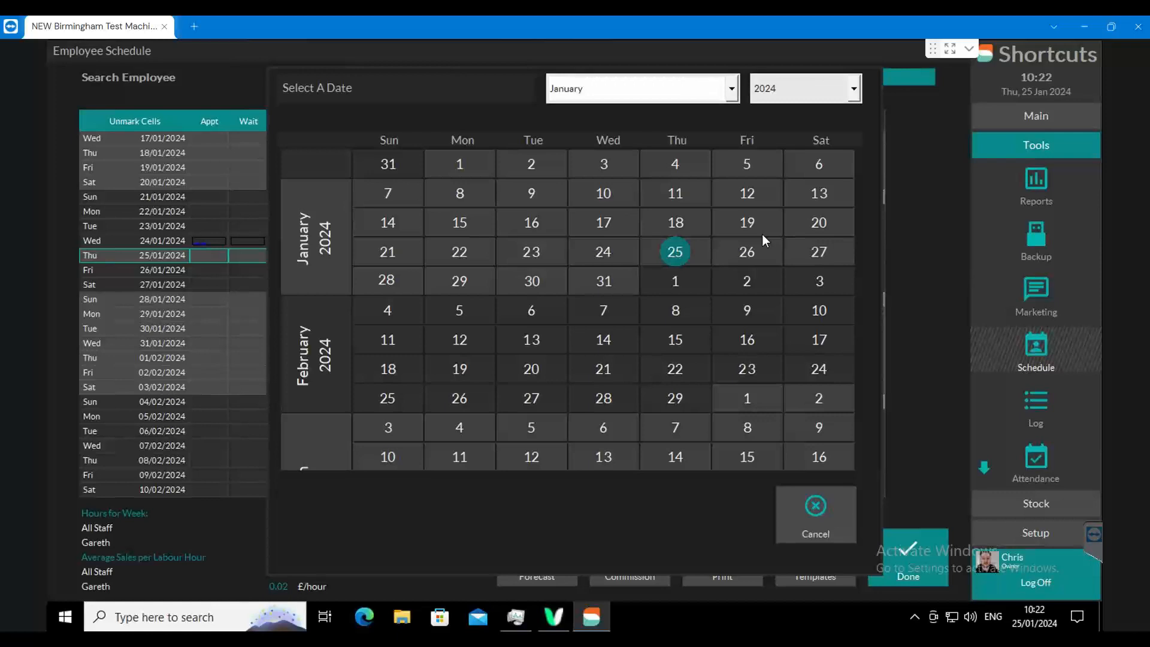
left_click(731, 89)
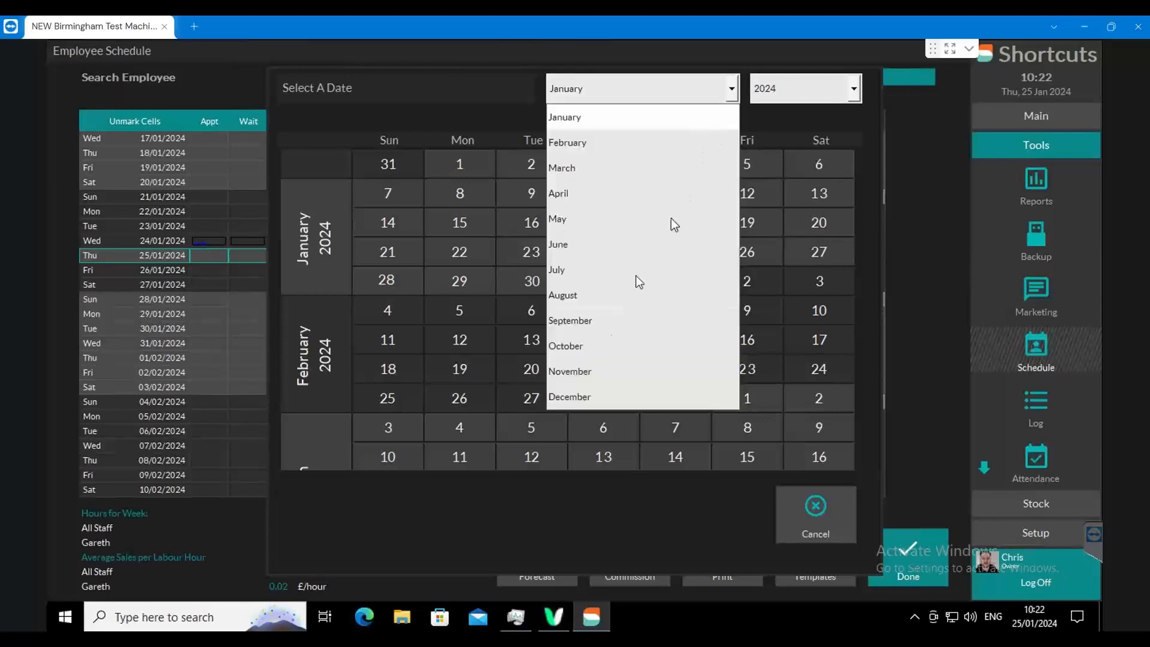
left_click(590, 395)
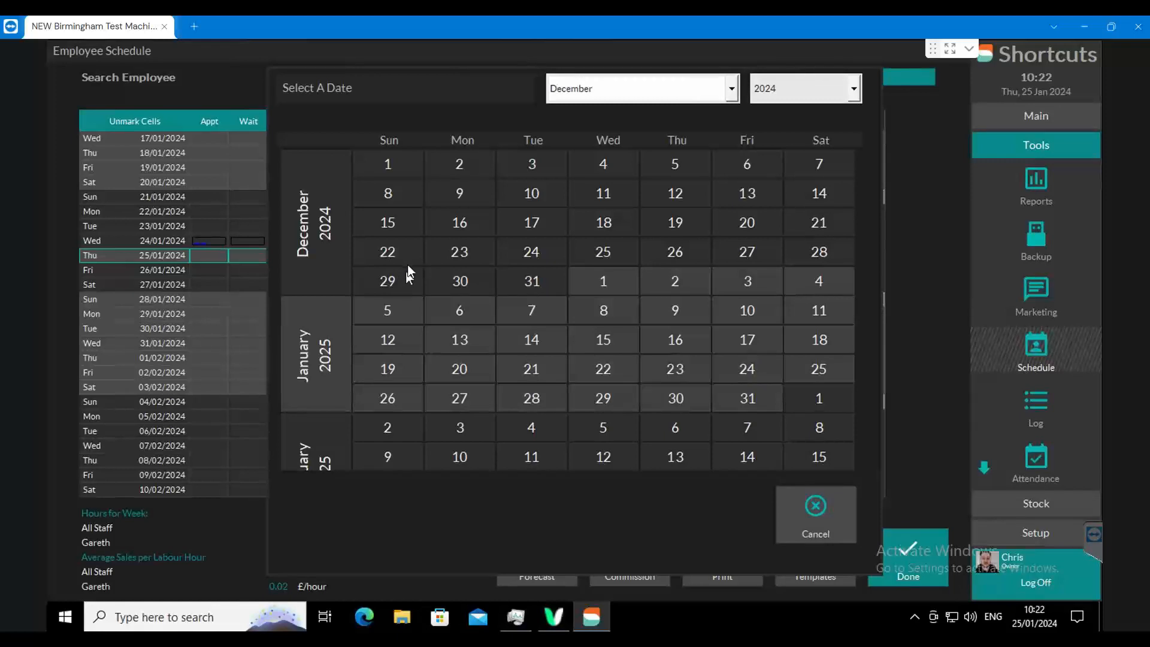
left_click(386, 281)
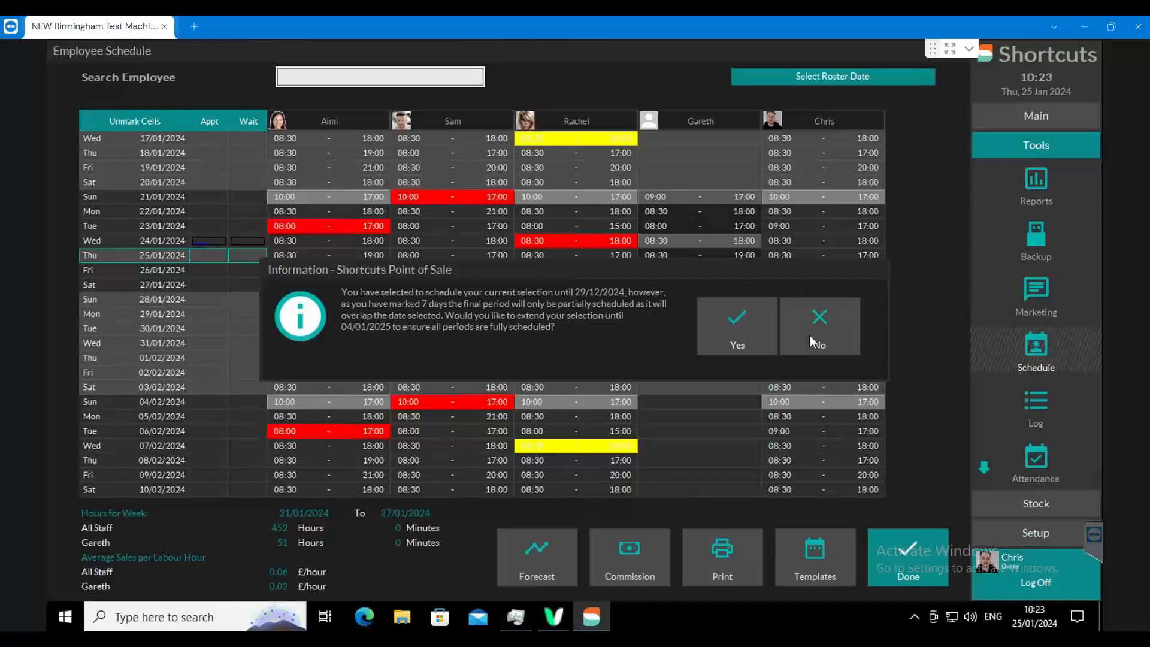
left_click(726, 327)
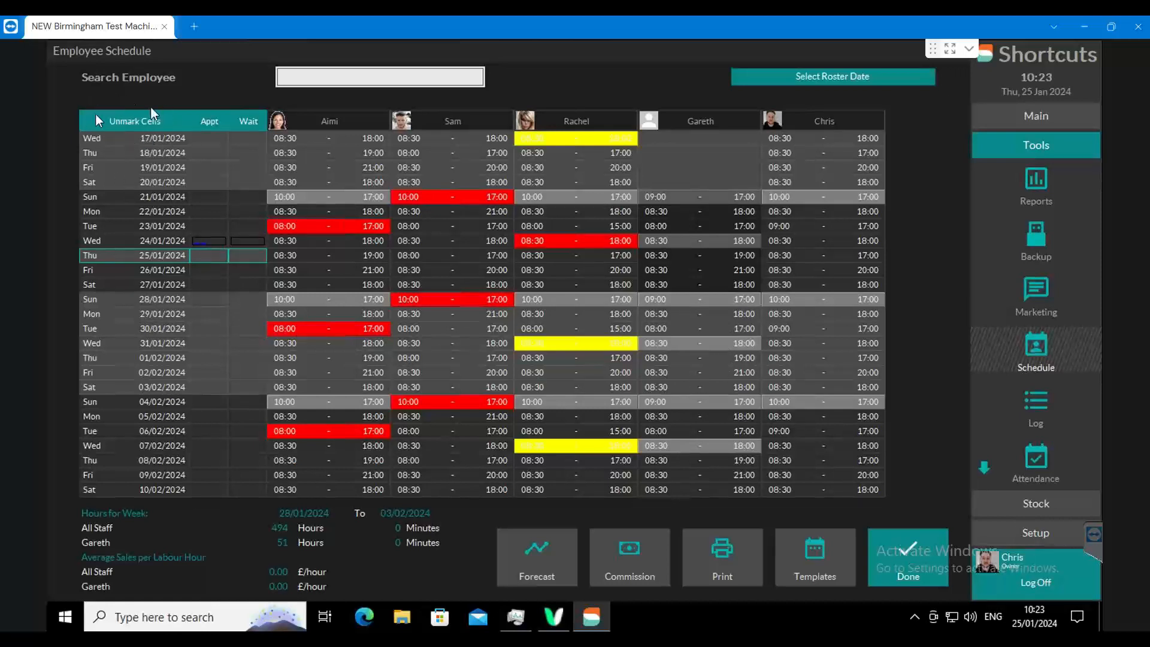
left_click(130, 121)
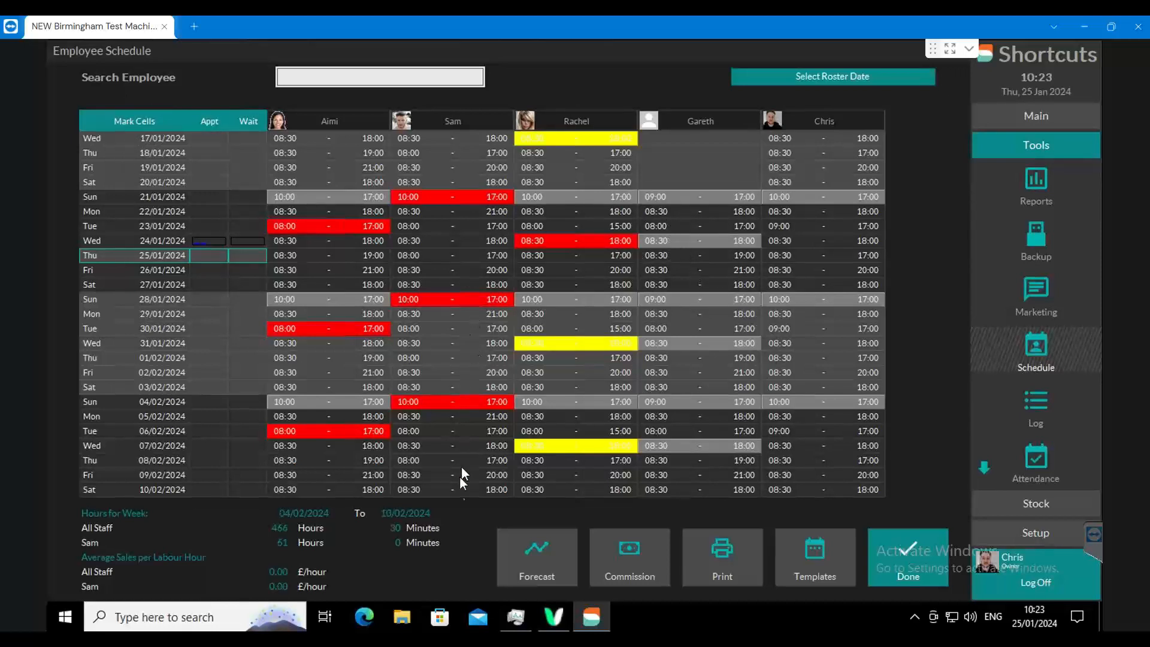
- Check the repeated weekly shifts across the following months and close the employee schedule
scroll(459, 477, "down", 7)
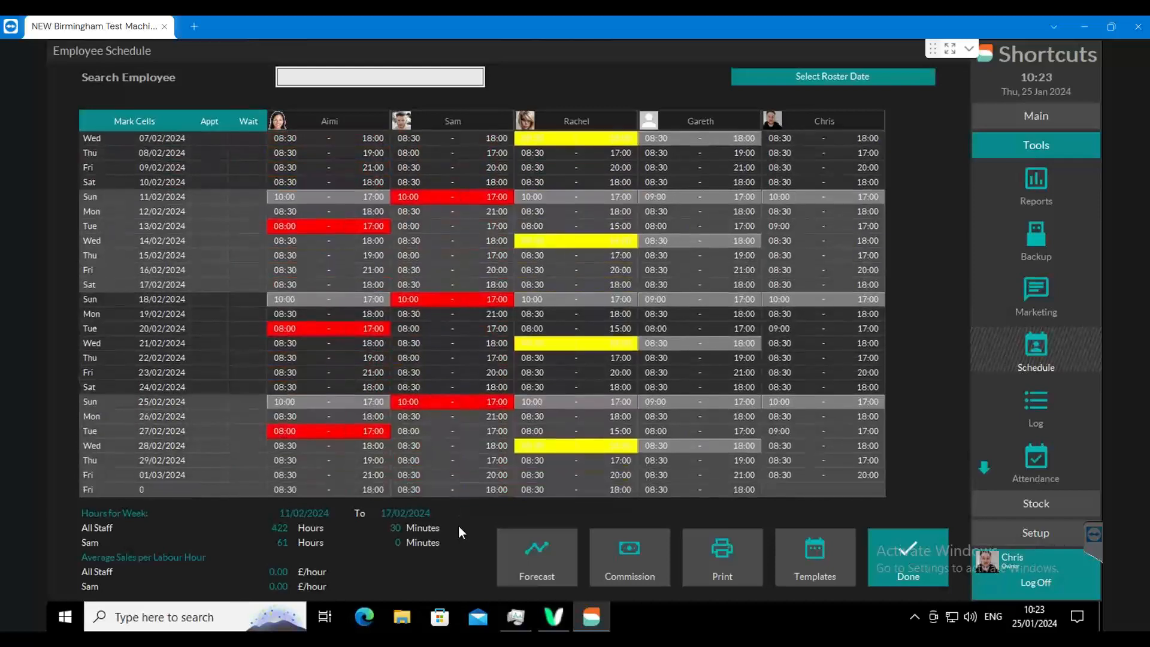
scroll(458, 525, "down", 9)
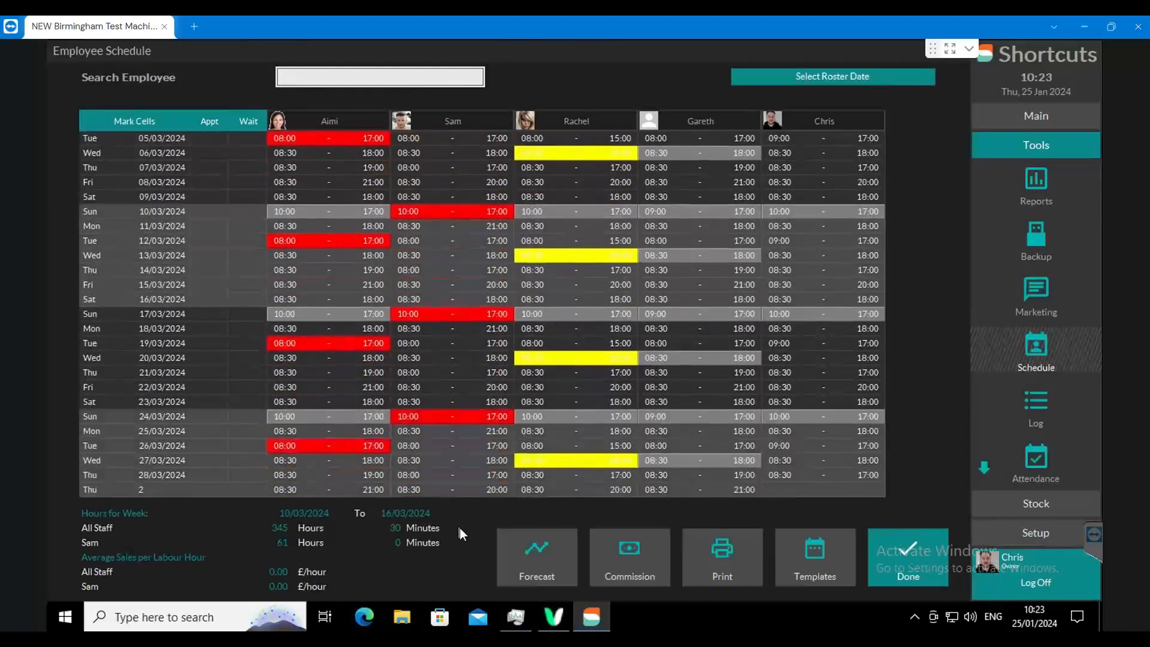
scroll(458, 527, "down", 3)
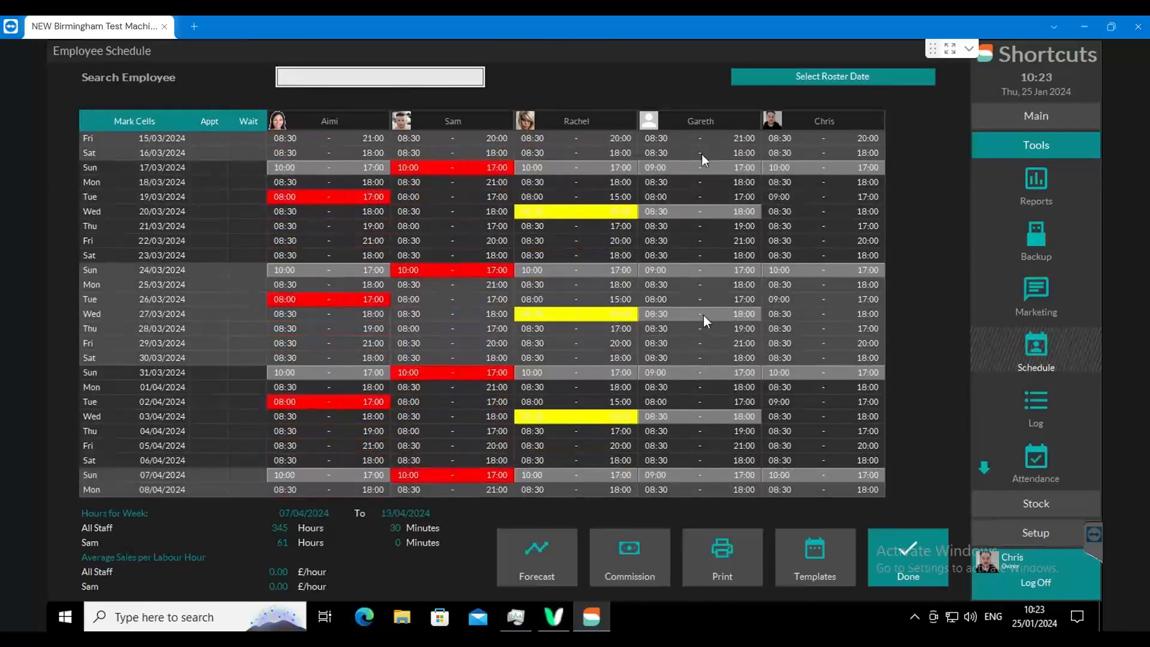
scroll(698, 69, "up", 8)
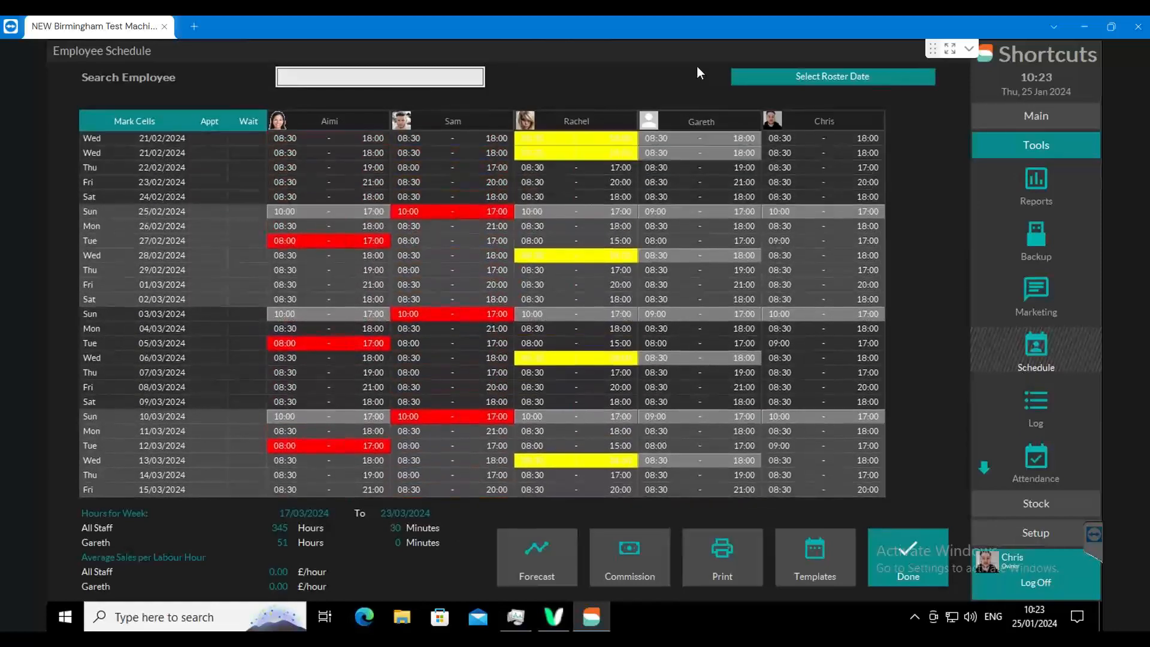
scroll(696, 65, "up", 5)
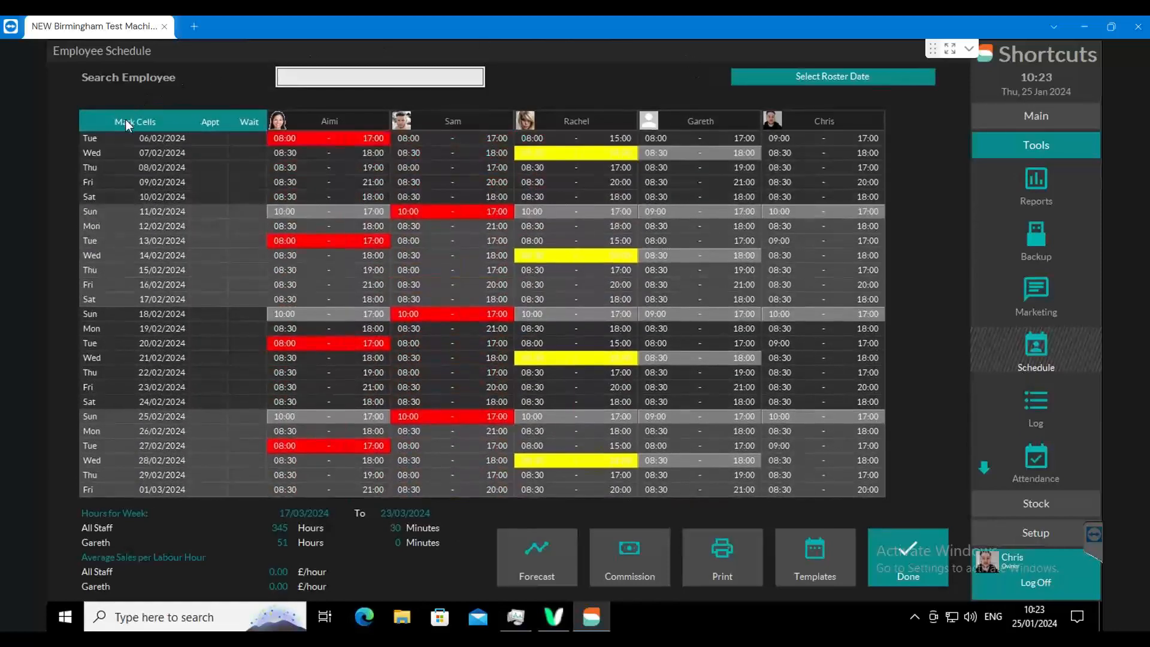
left_click(124, 120)
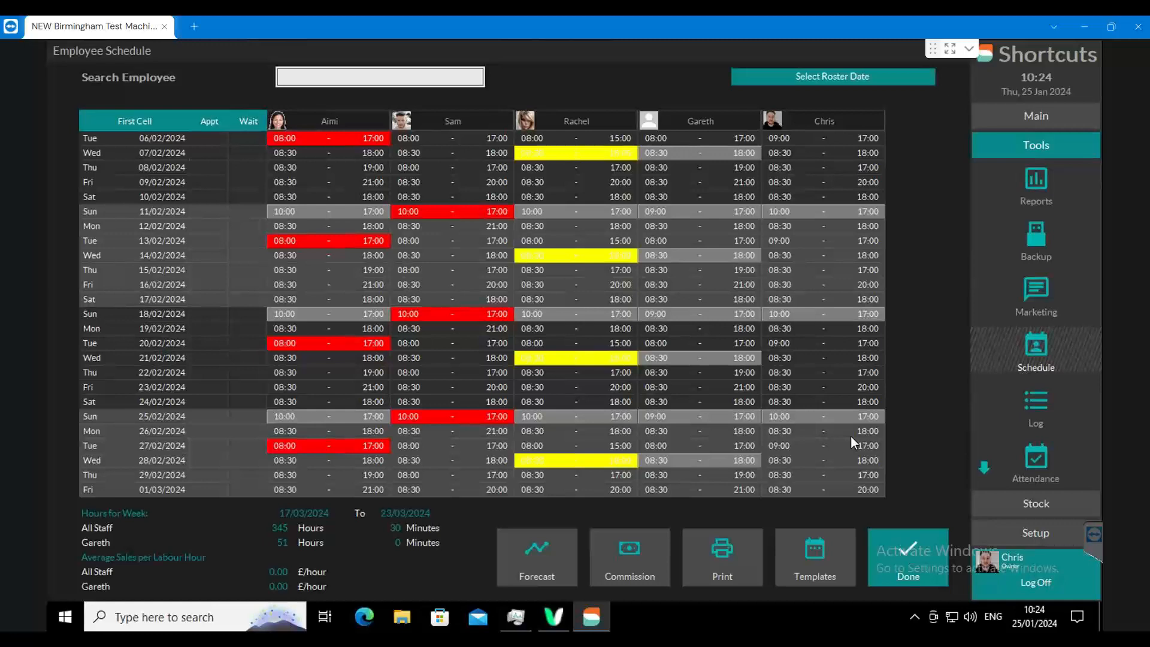
left_click(923, 545)
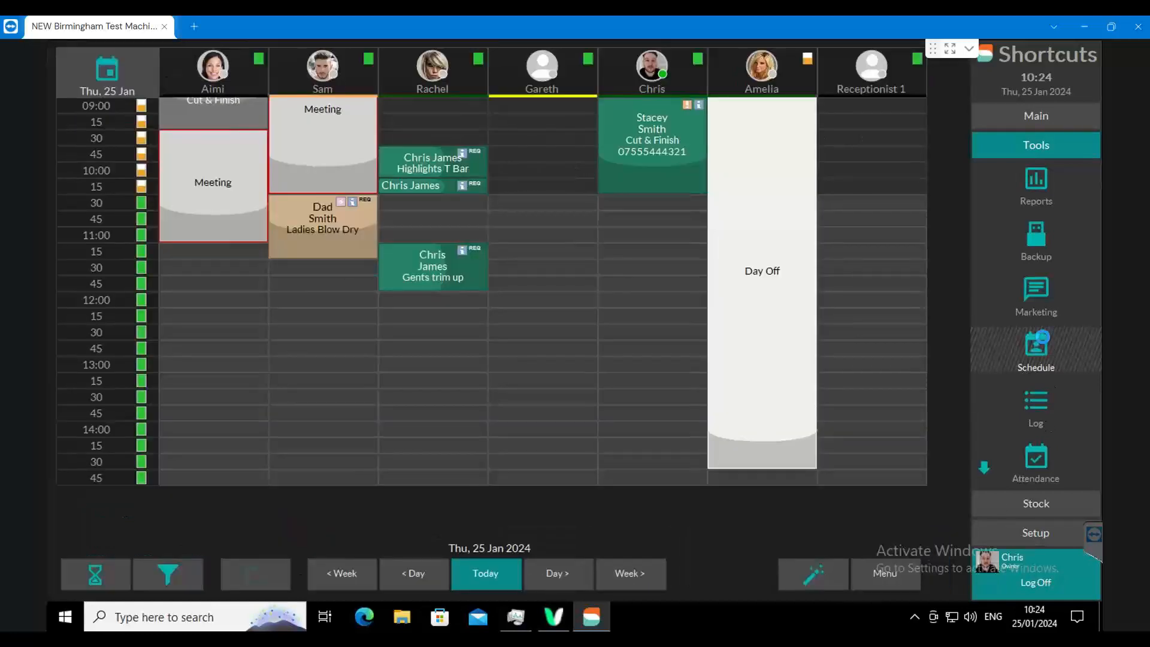
- Reopen the schedule and shorten the 25/01/2024 shift of the employee without a photo to finish at 12:00
left_click(1041, 344)
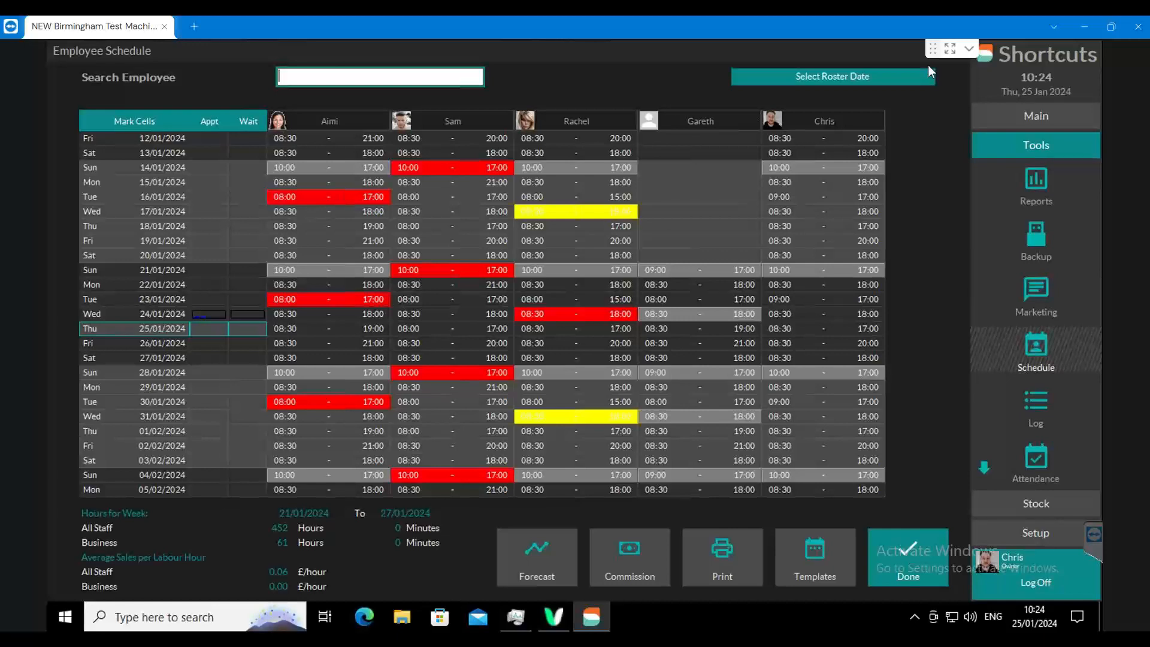
double_click(662, 328)
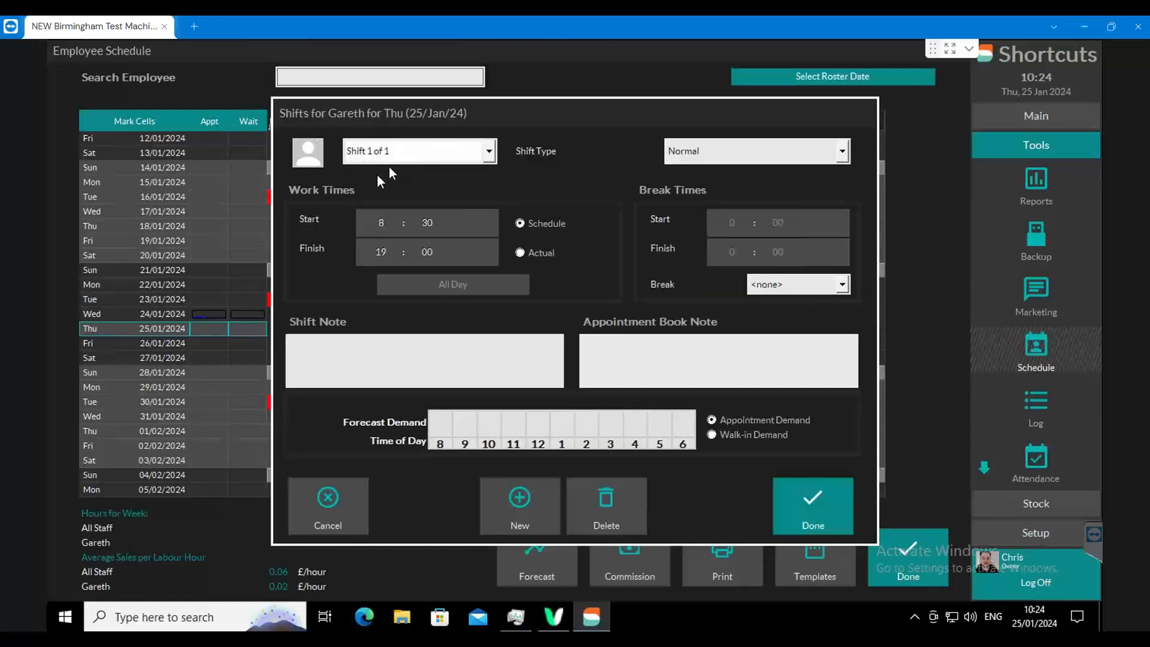
left_click(383, 250)
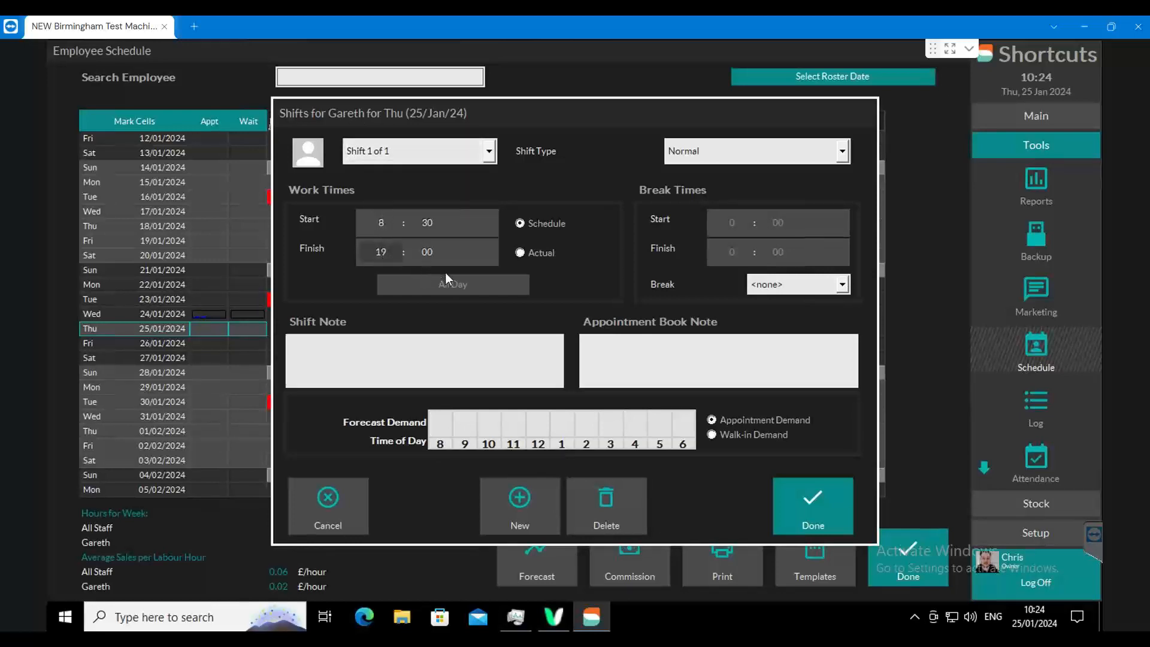
type("15")
- Add a second 25/01/2024 shift from 12:00 to 19:30 with the Holiday type and save it
left_click(530, 505)
type("19 : 30")
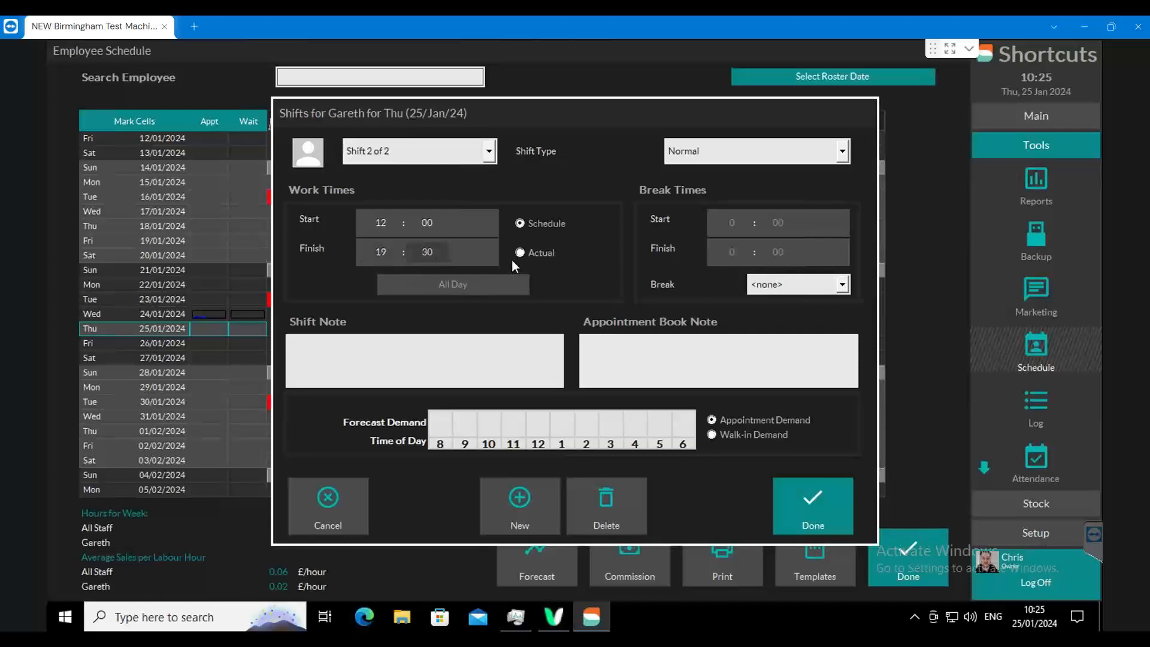
left_click(672, 149)
left_click(674, 197)
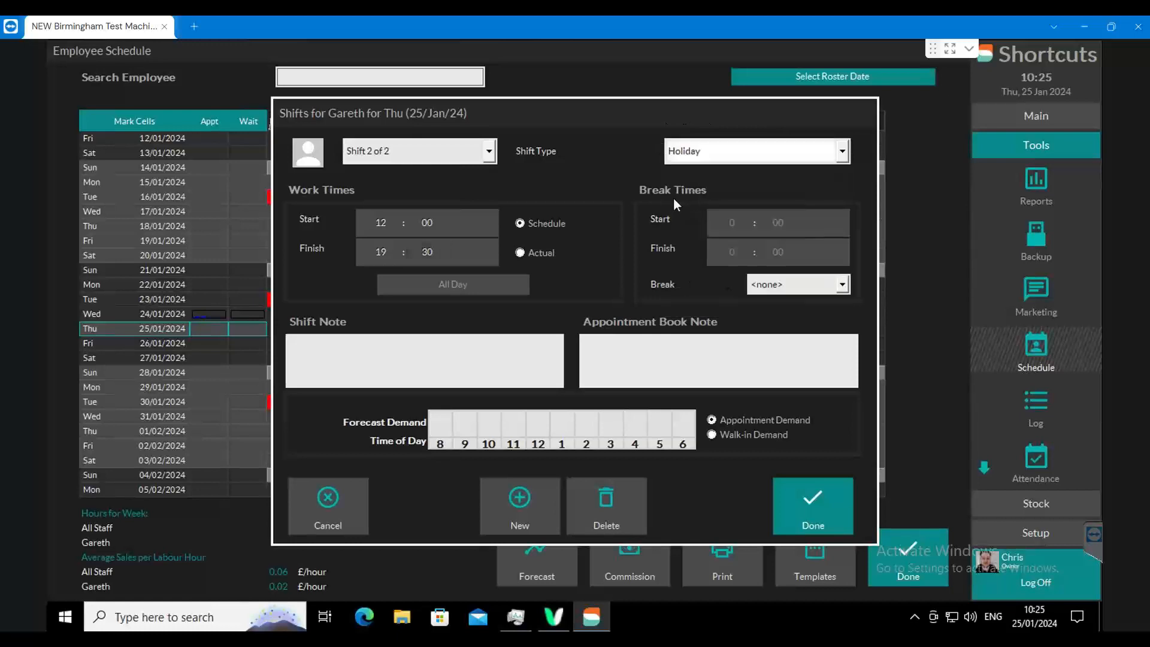
left_click(802, 488)
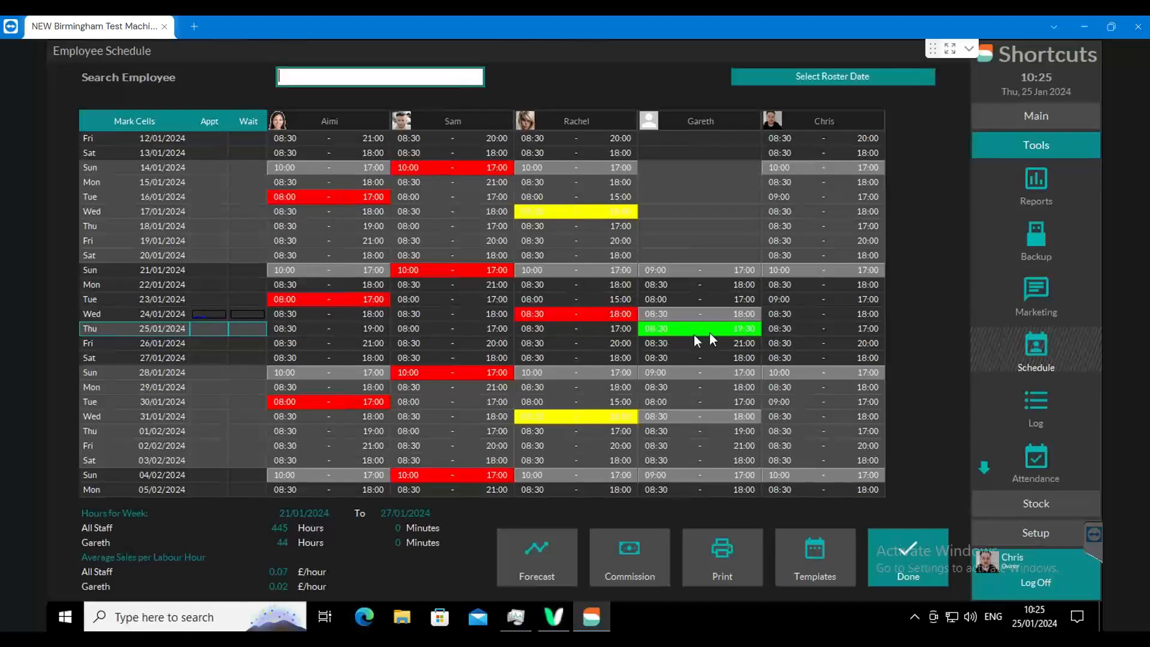
- Return to the appointment book, inspect the afternoon holiday block on 25/01/2024, and briefly recheck the employee schedule
left_click(902, 542)
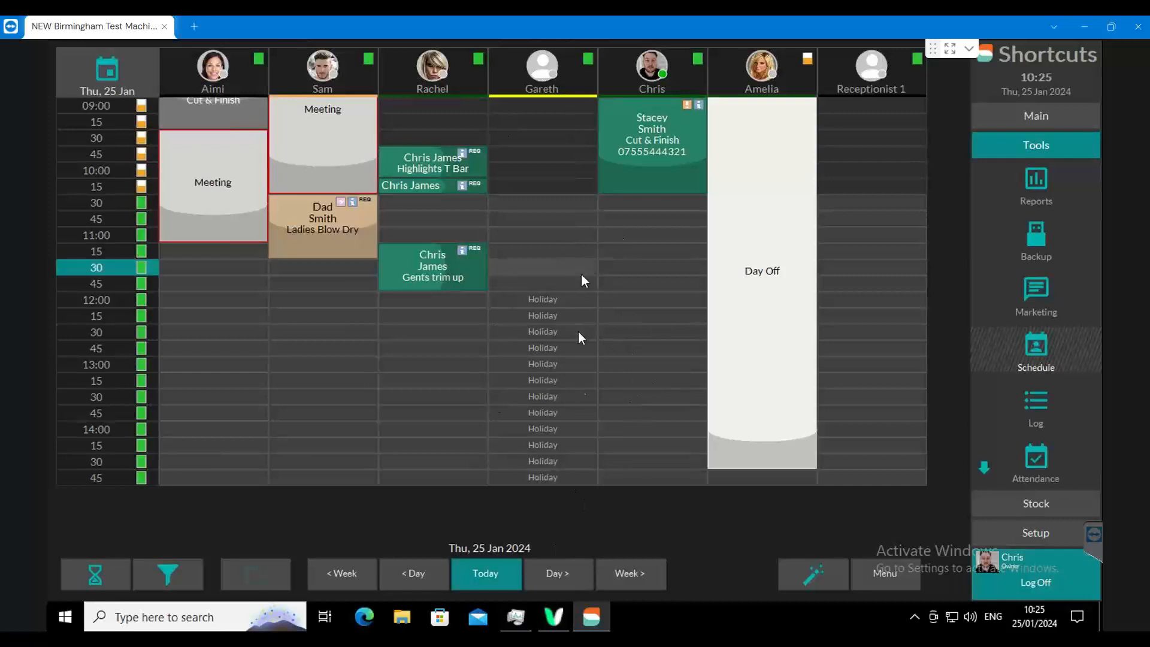
scroll(580, 478, "down", 6)
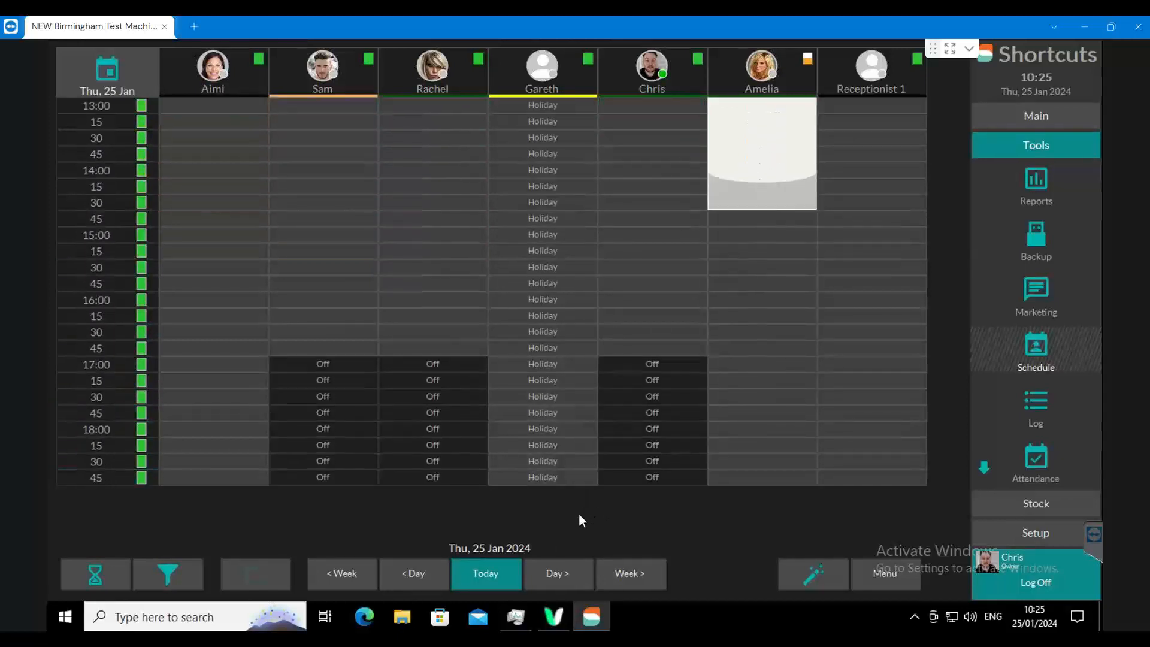
scroll(552, 149, "up", 5)
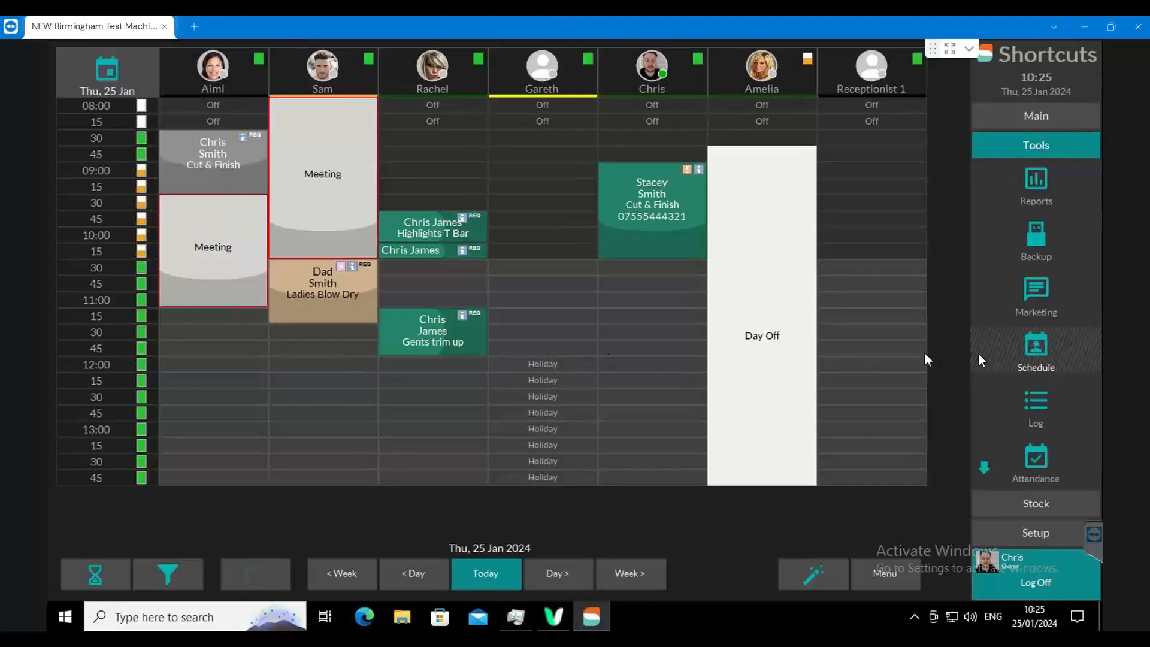
left_click(1035, 351)
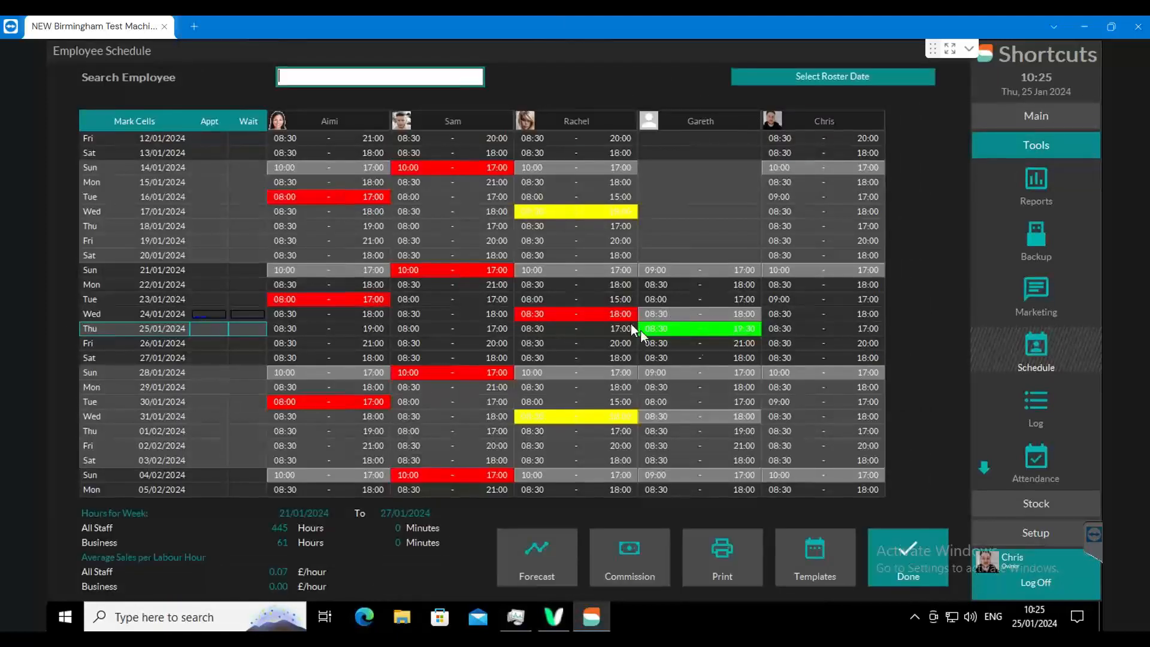
left_click(901, 545)
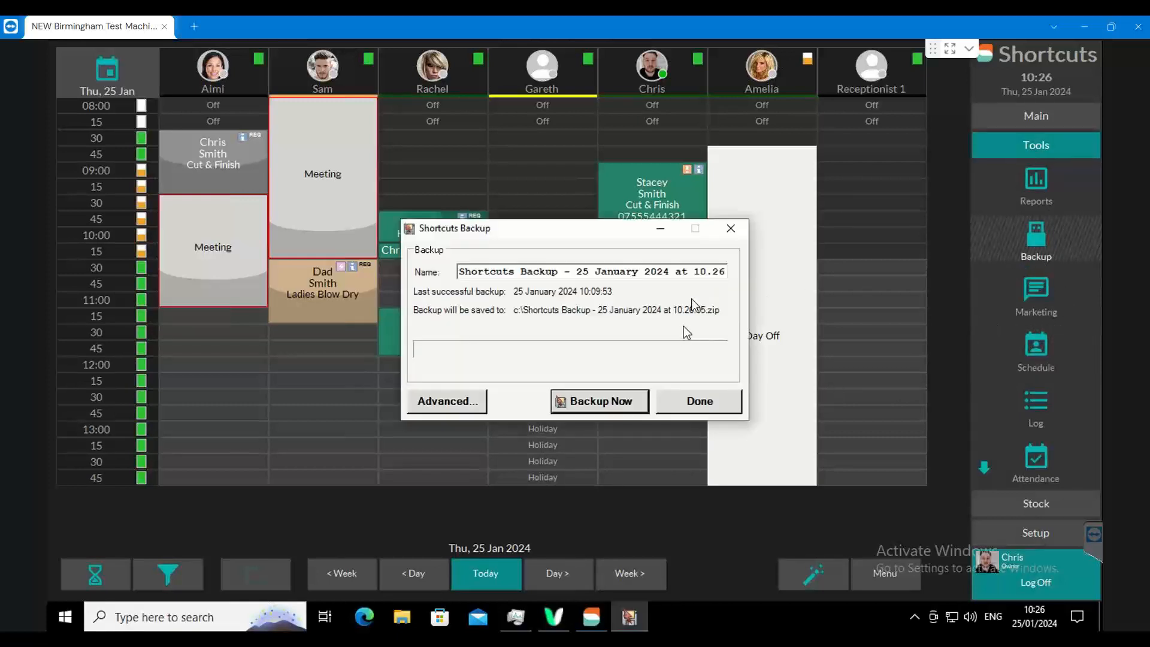
- Close the backup window and enable Use Roster colours when displaying Roster text in Appointment Book in the visual options configuration
left_click(727, 241)
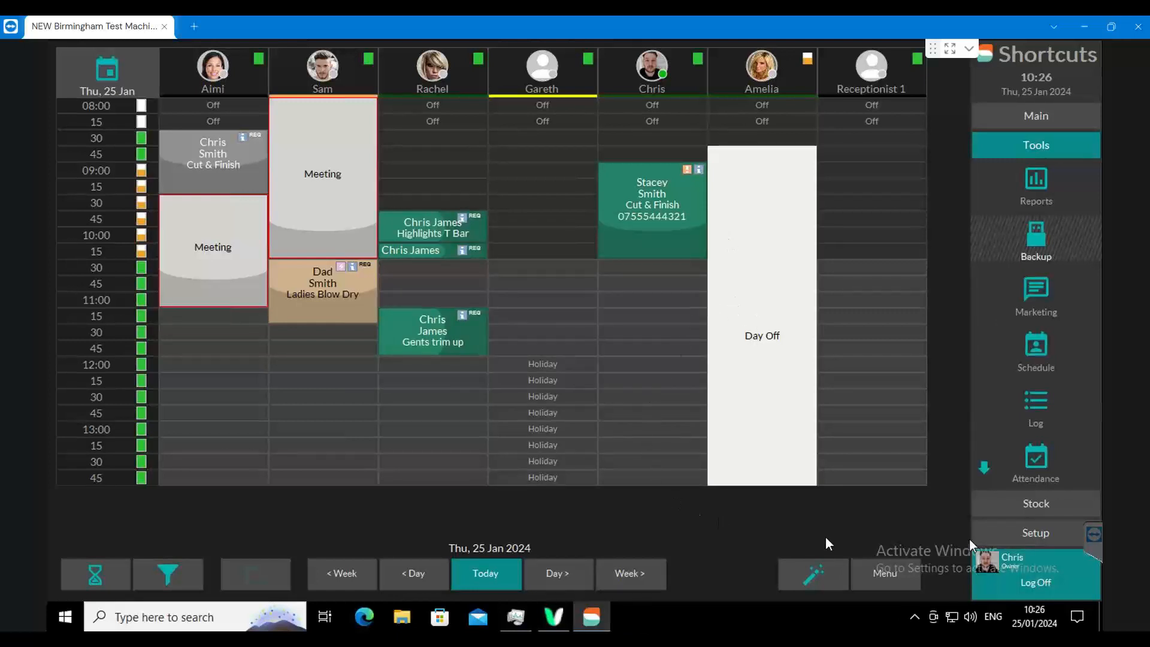
left_click(1045, 543)
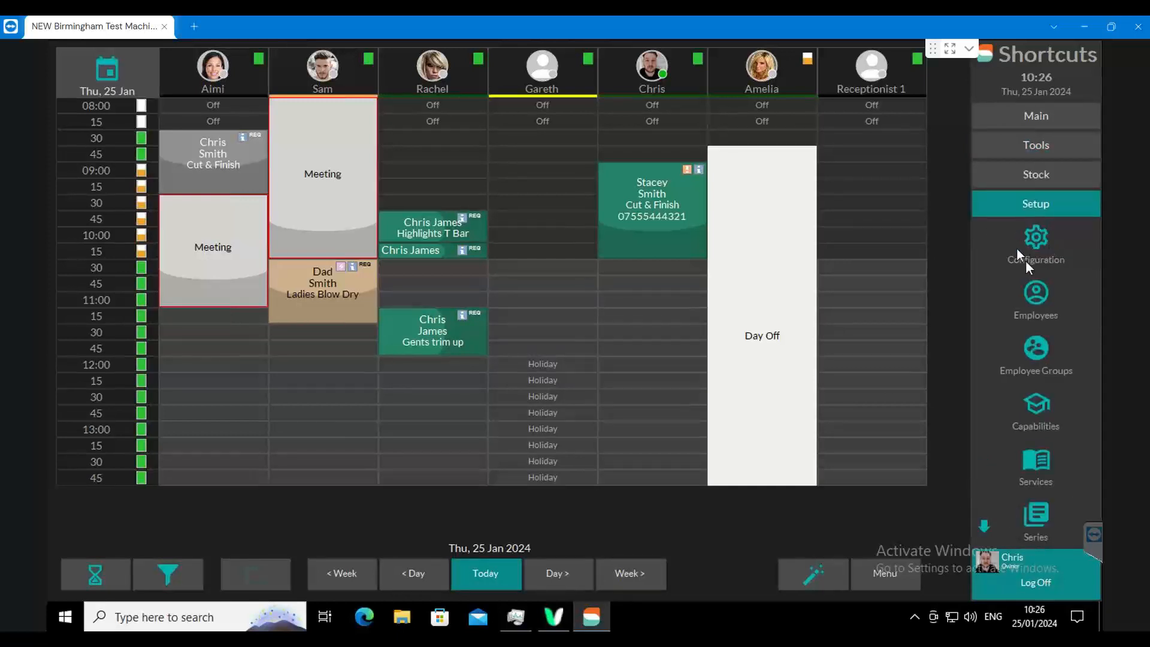
left_click(1035, 235)
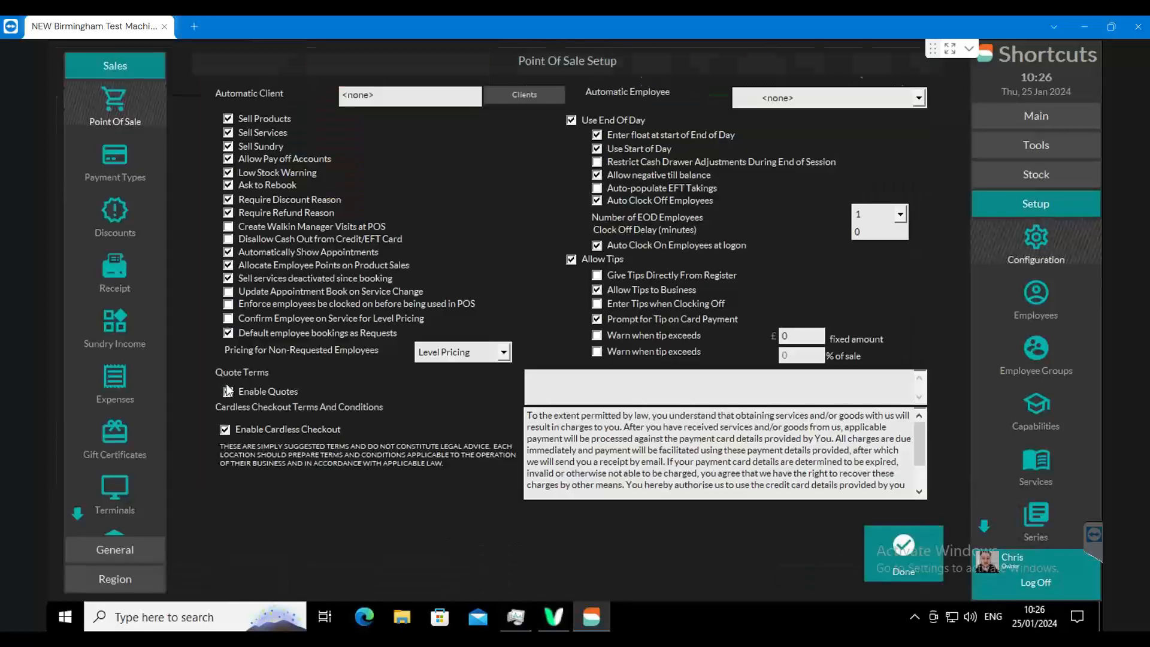
left_click(122, 551)
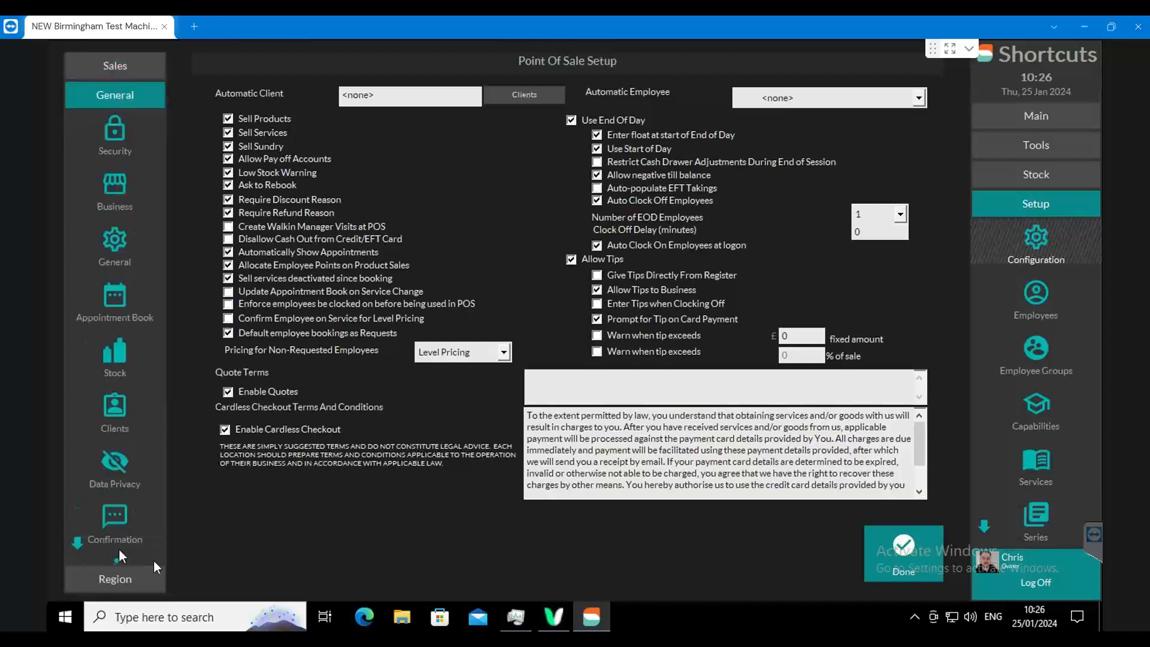
left_click(78, 545)
left_click(77, 544)
left_click(78, 544)
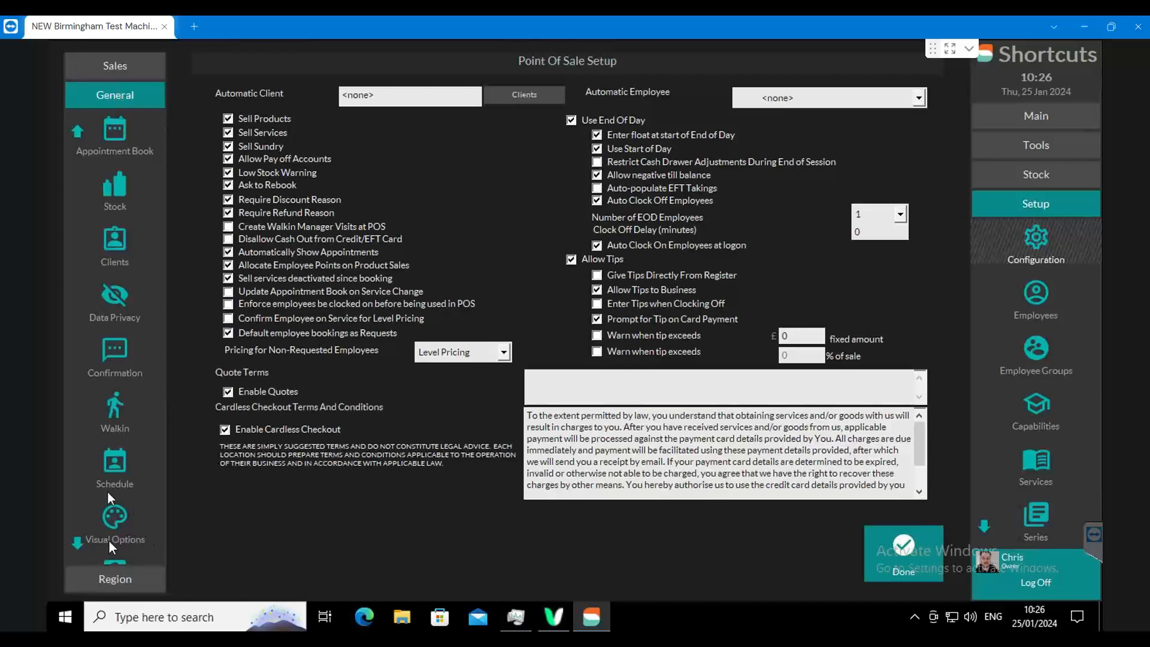
left_click(116, 513)
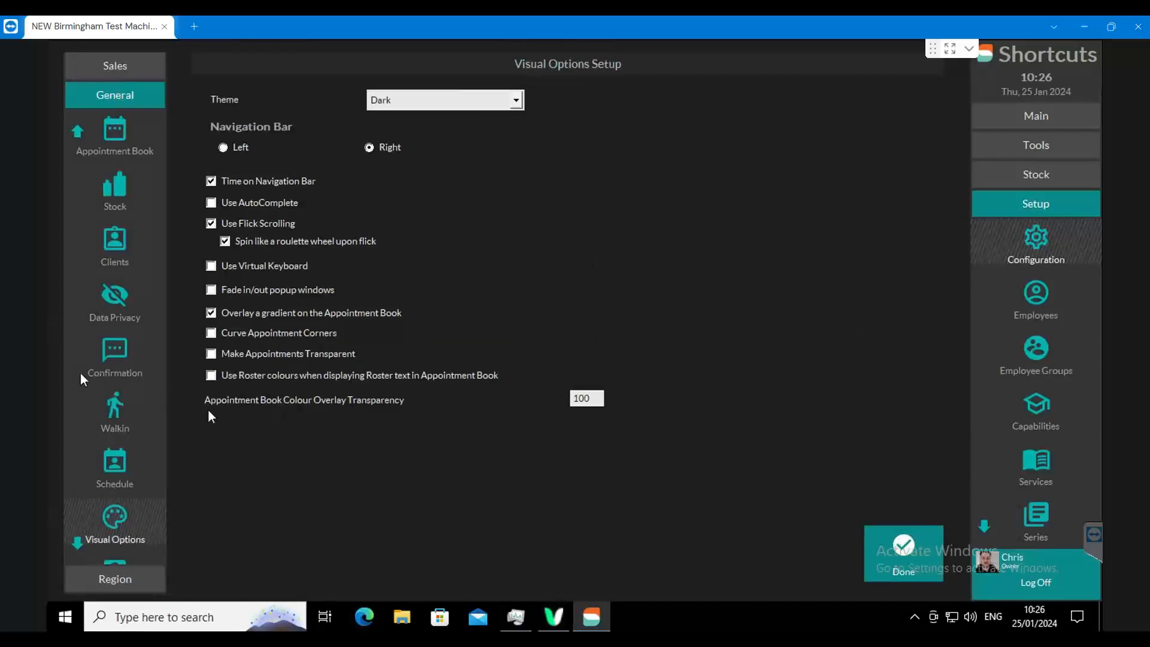
left_click(211, 376)
left_click(886, 547)
left_click(779, 321)
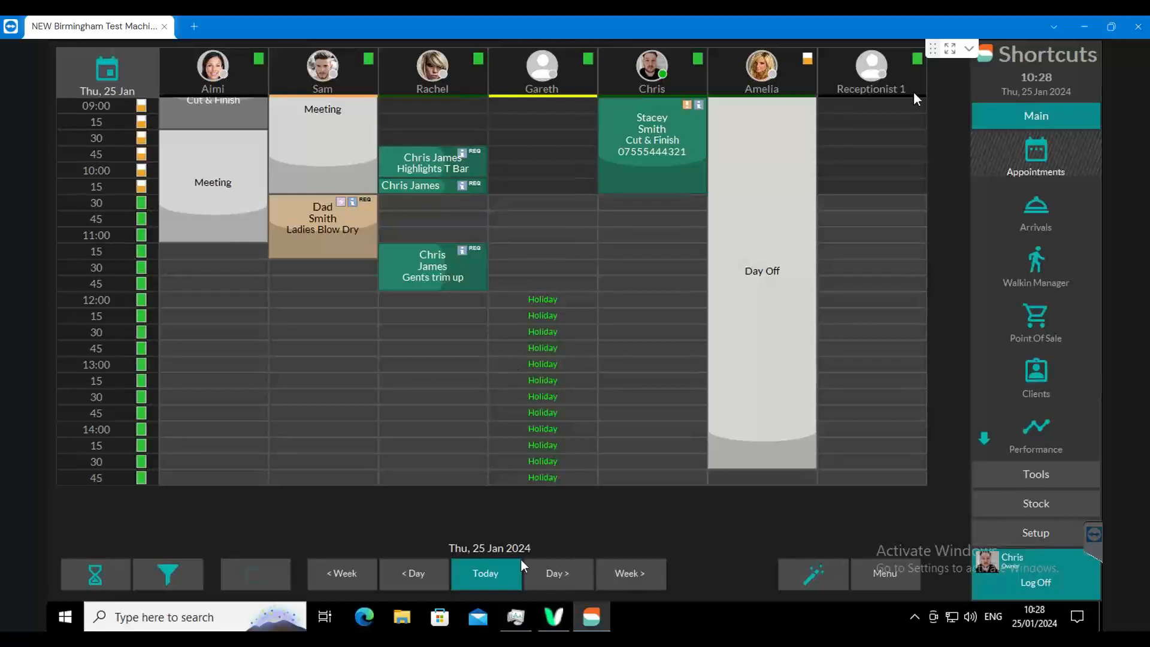
- Create a new roster template named Receptionists from the employee schedule
left_click(1036, 476)
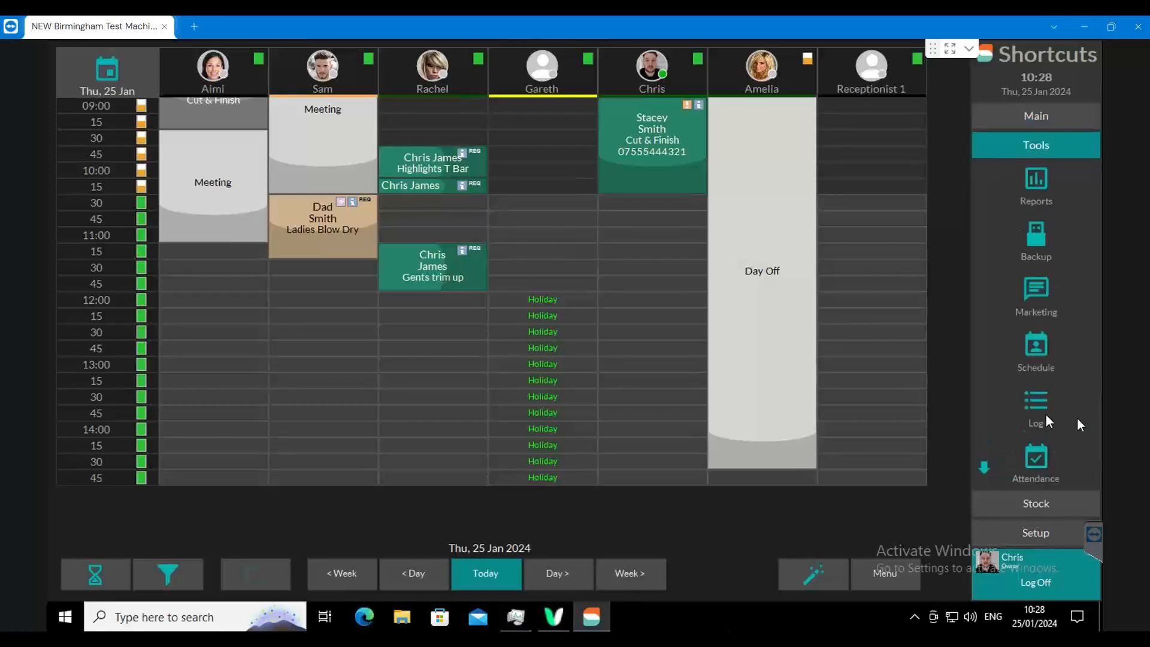
left_click(1075, 352)
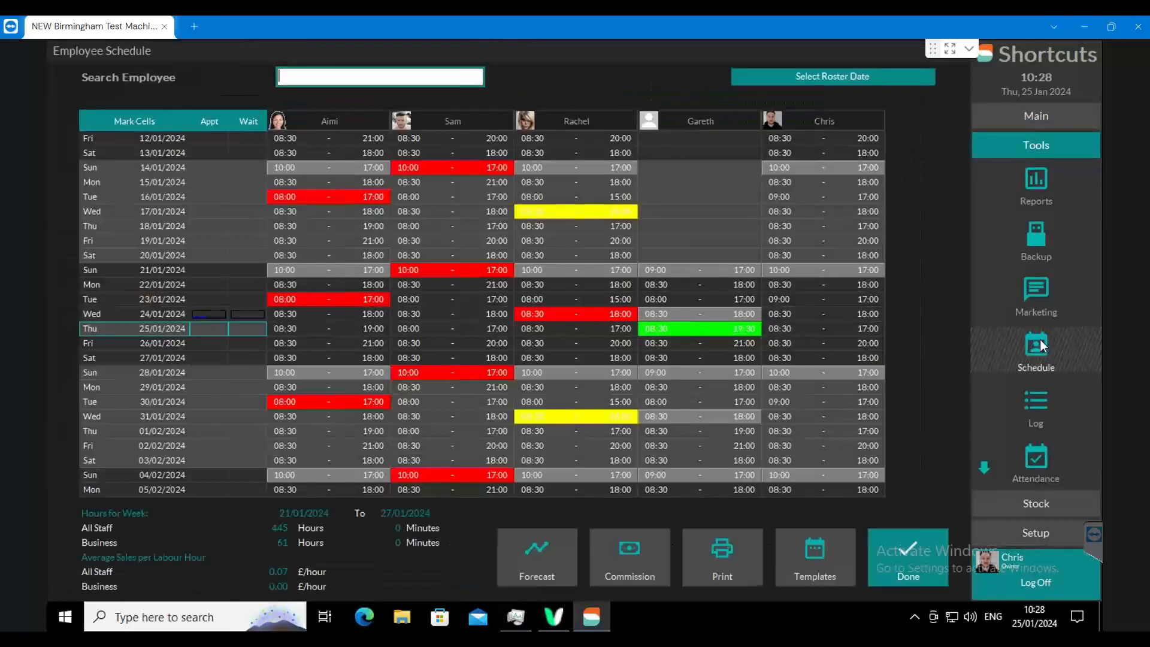
left_click(813, 554)
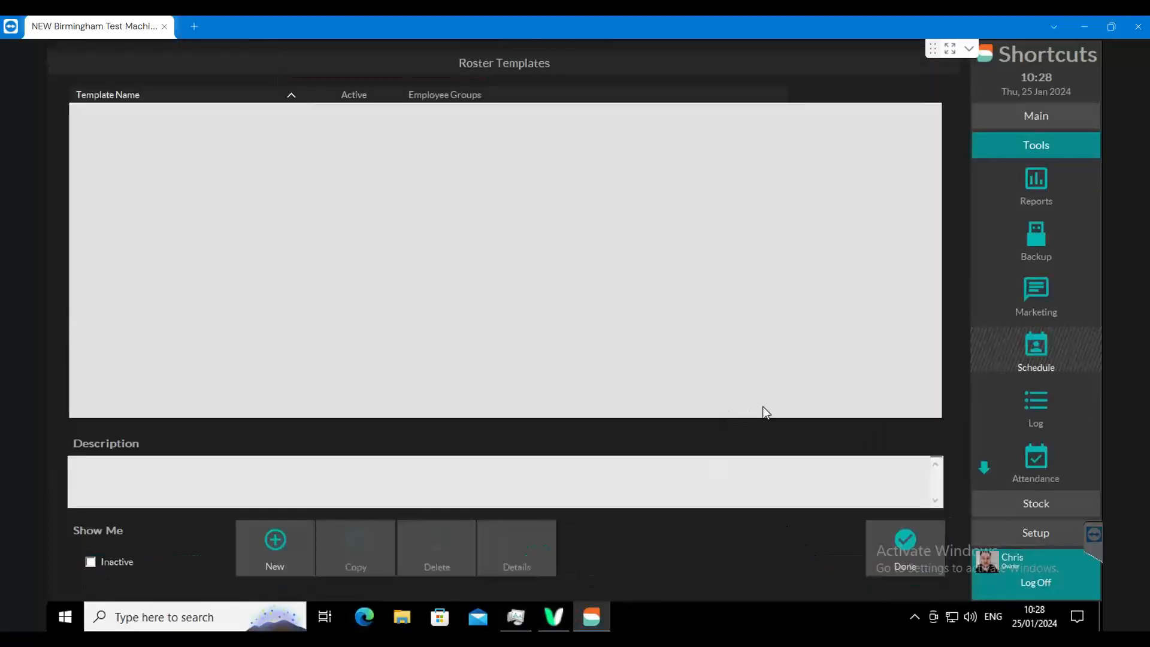
left_click(260, 528)
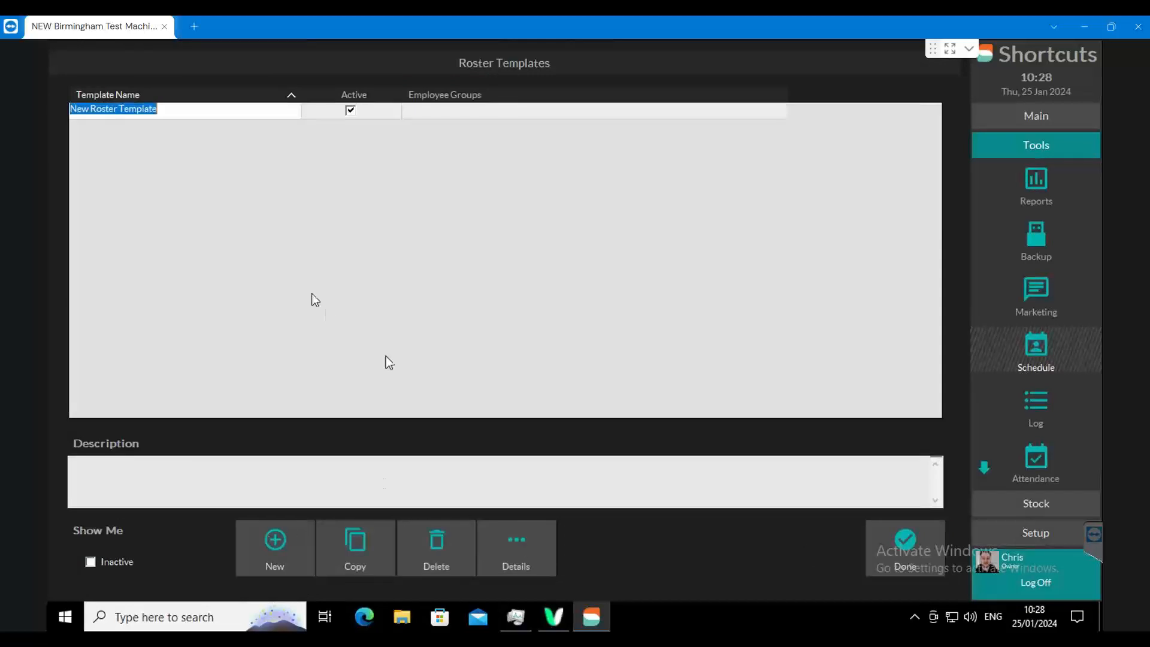
type("Recept")
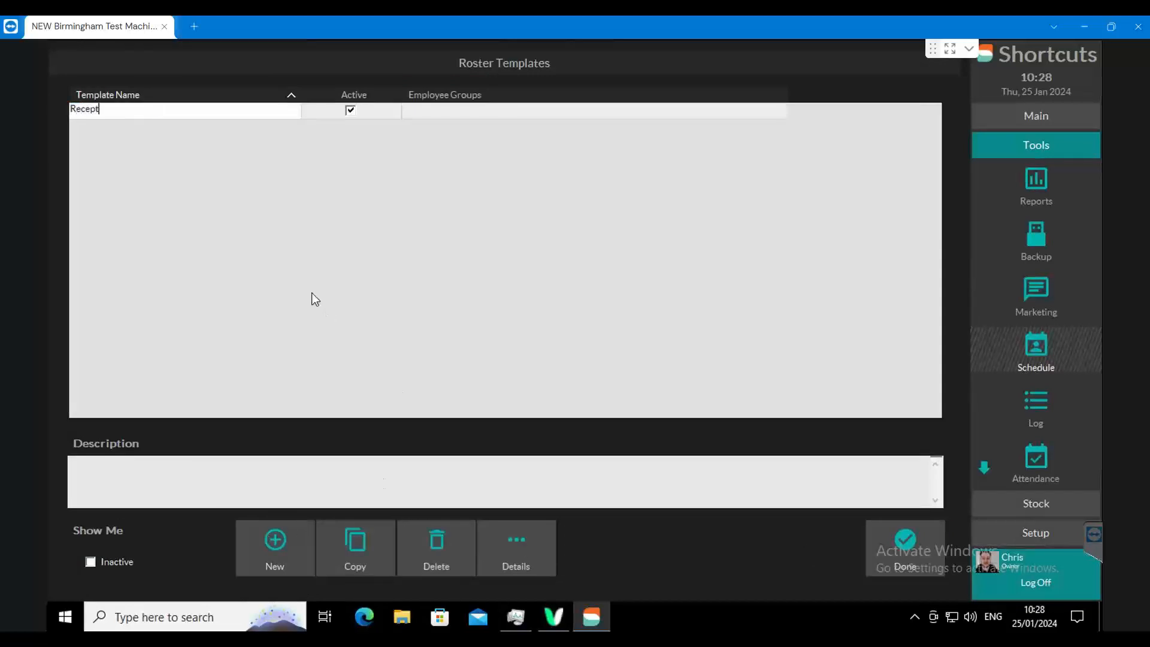
type("ionists")
left_click(199, 156)
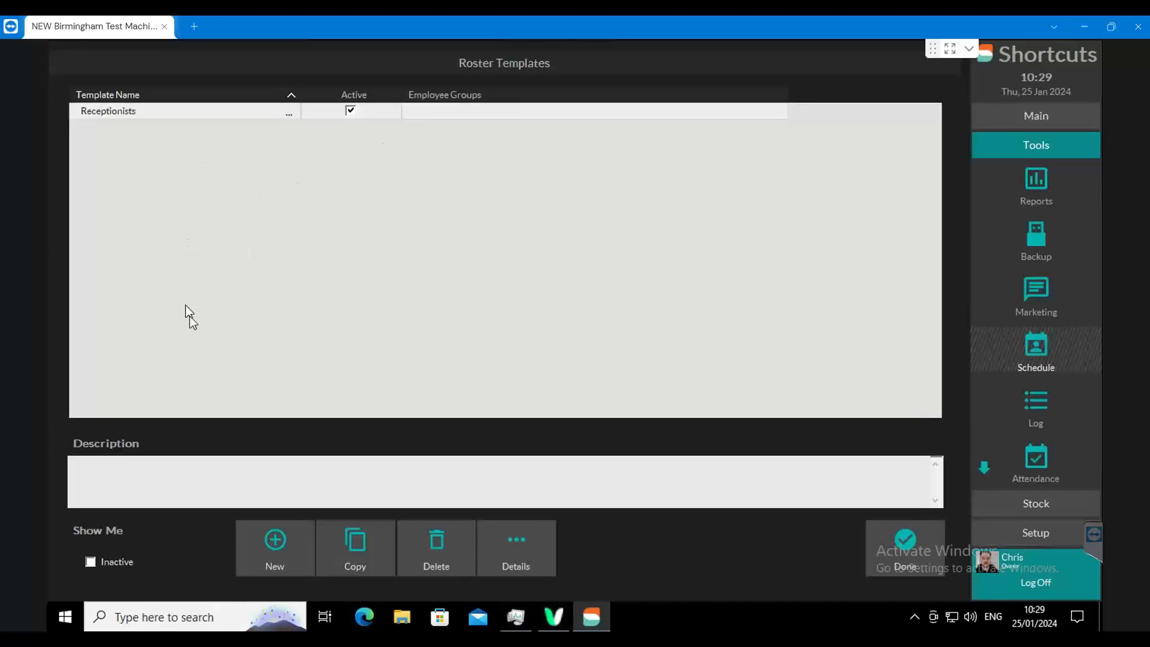
- Open the Receptionists template's shift details and add a Day Off shift from 09:00 to 17:00 on Sunday of Week 1
left_click(514, 551)
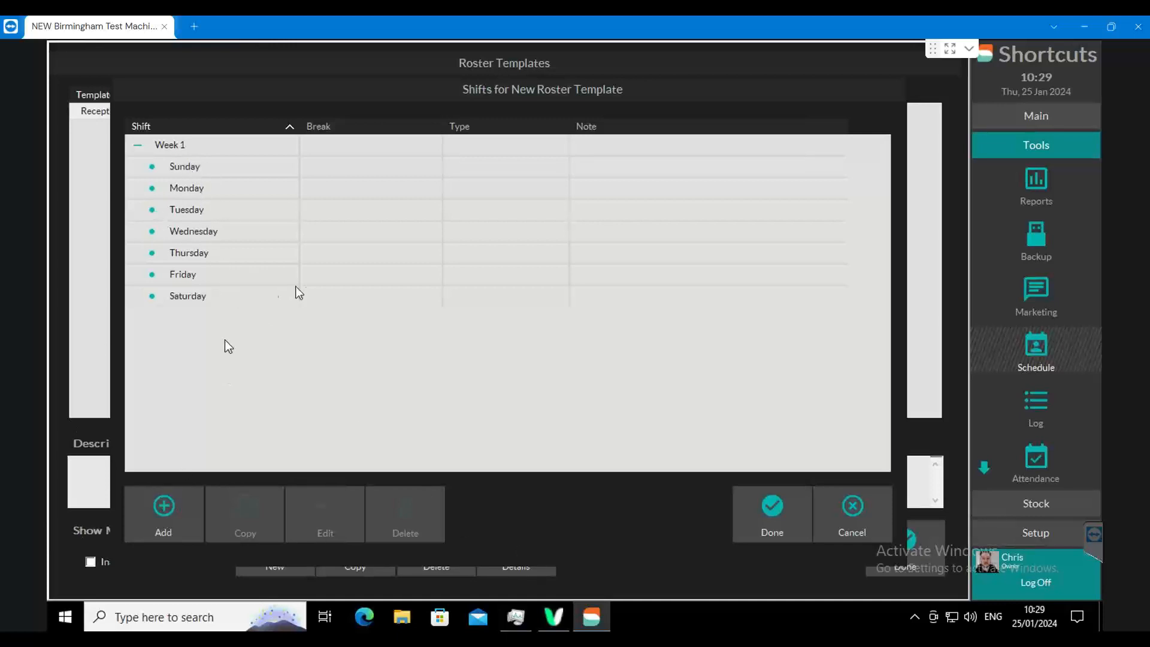
left_click(200, 166)
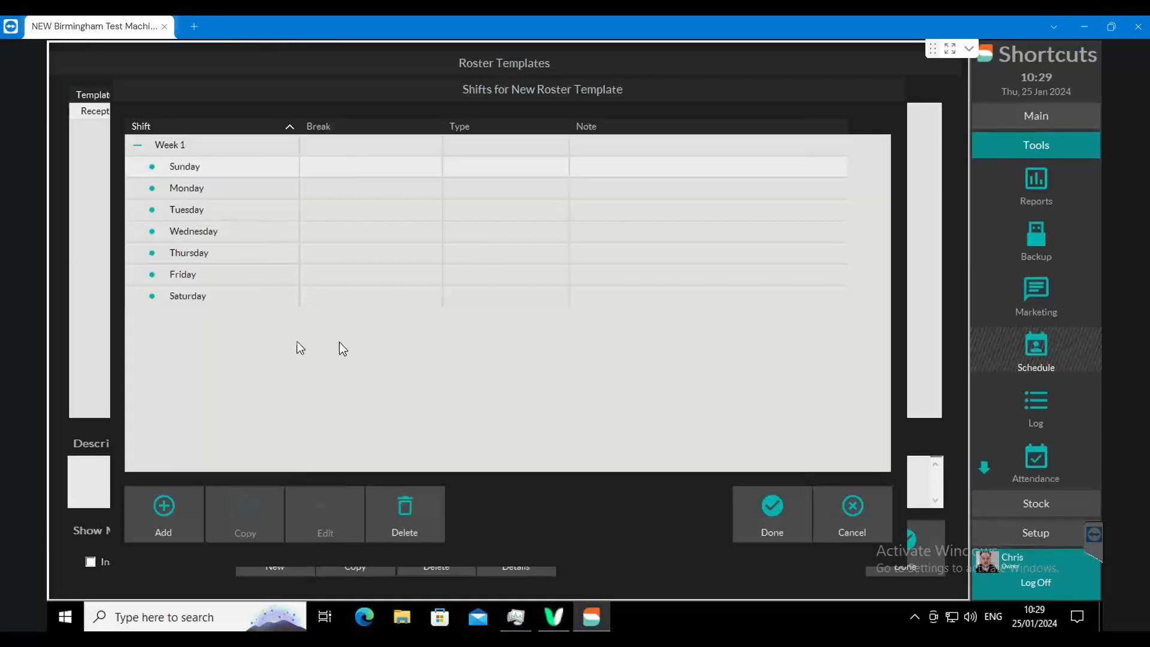
left_click(156, 512)
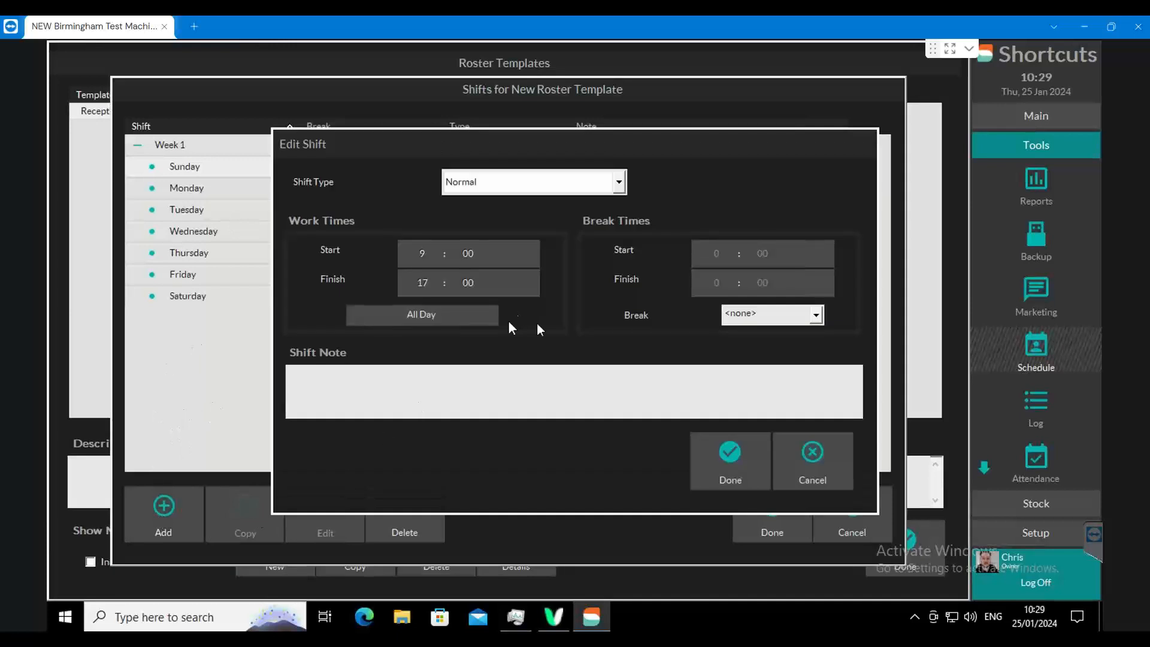
left_click(588, 182)
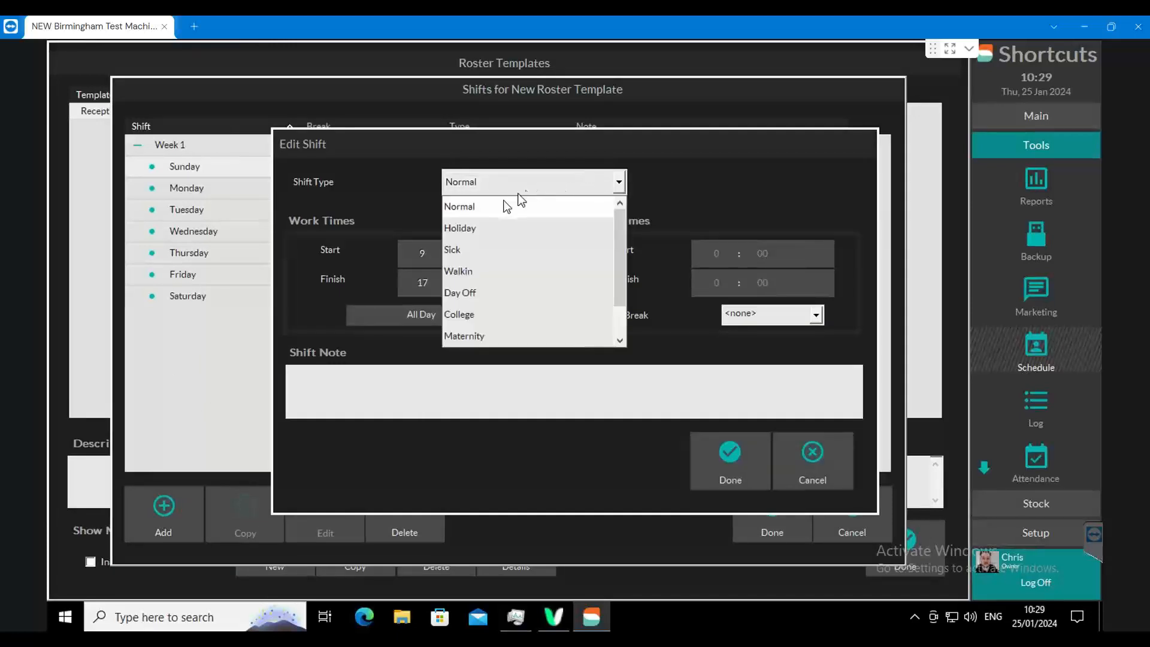
left_click(470, 292)
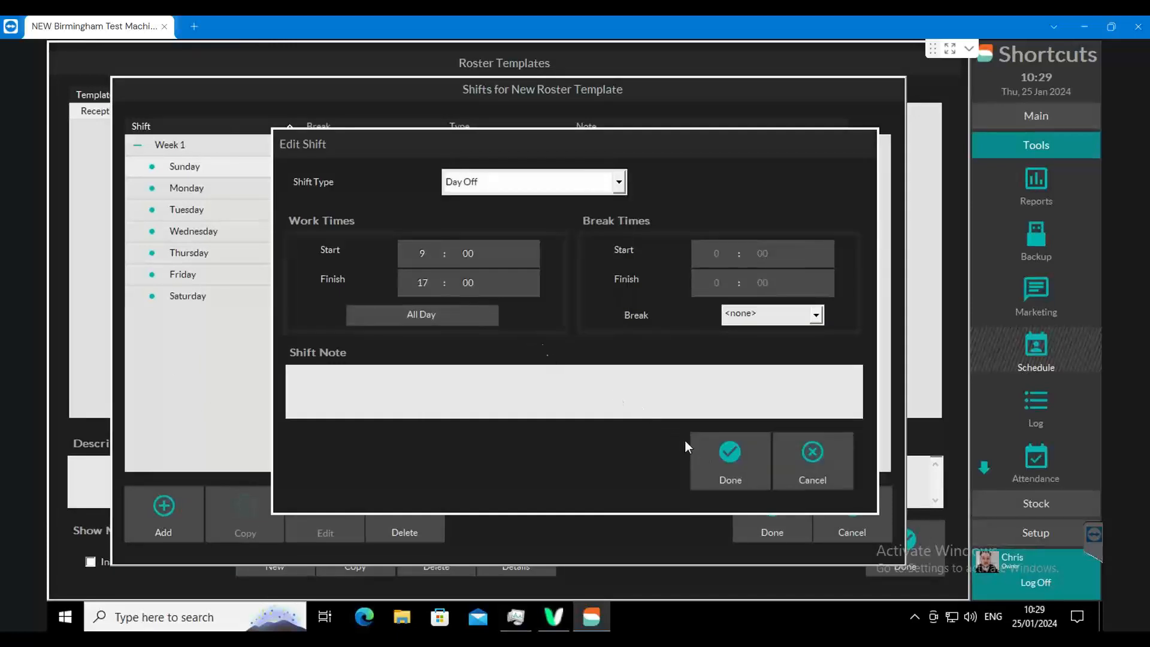
left_click(704, 443)
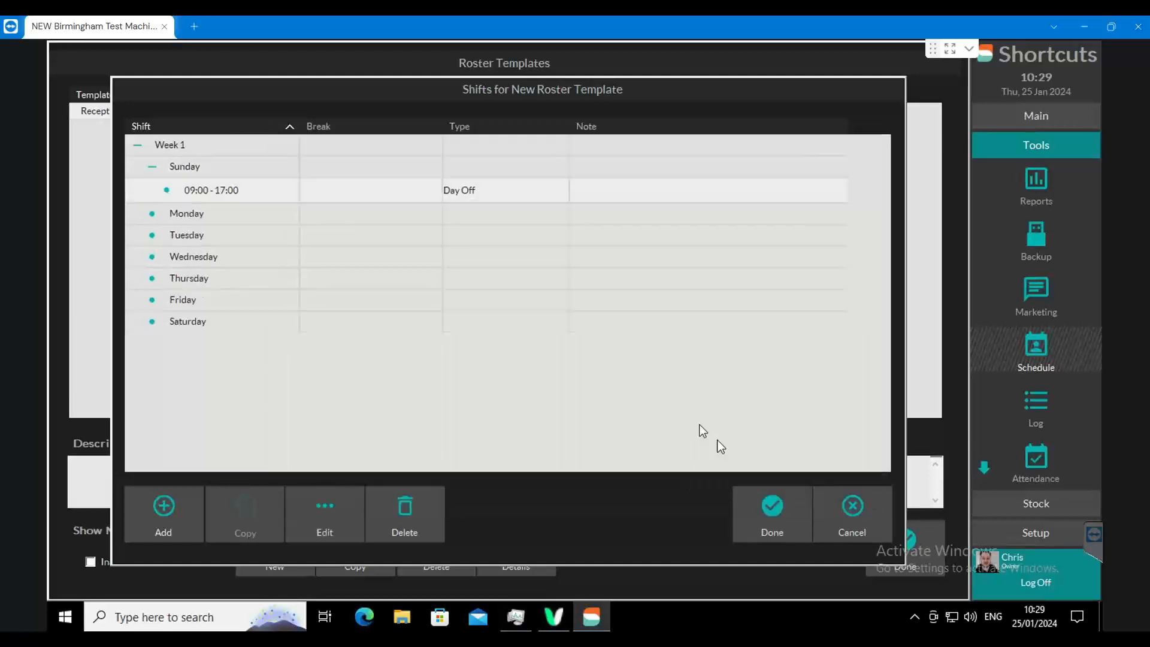
- Add a Day Off shift from 08:30 to 18:00 on Monday of Week 1
left_click(213, 213)
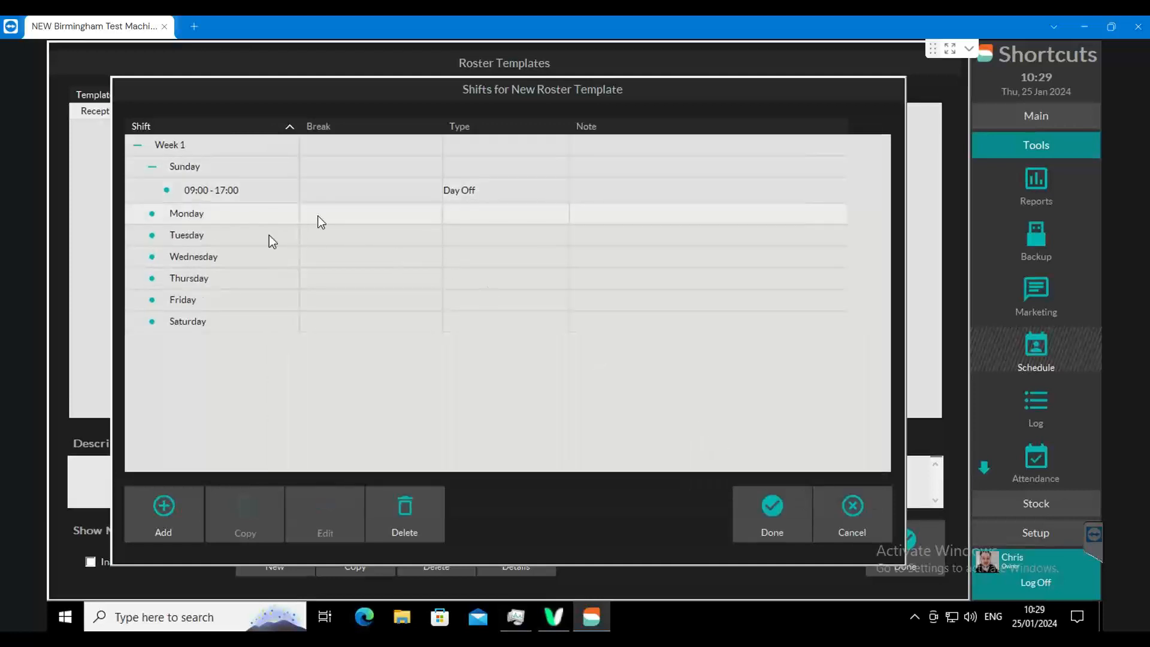
left_click(164, 510)
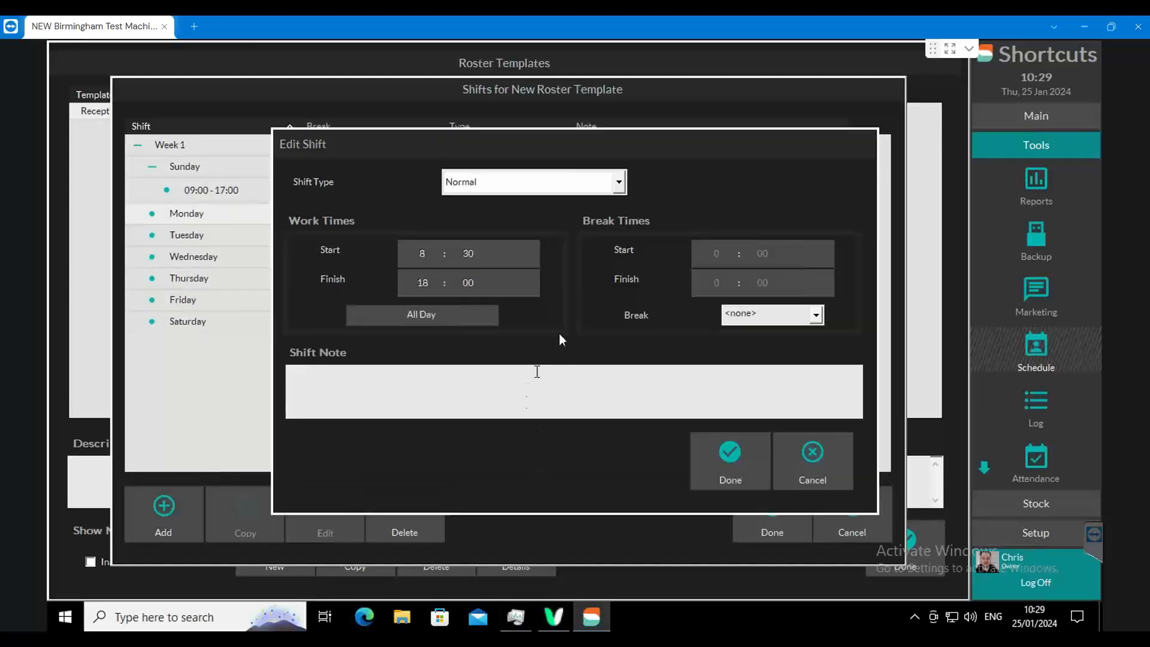
left_click(509, 188)
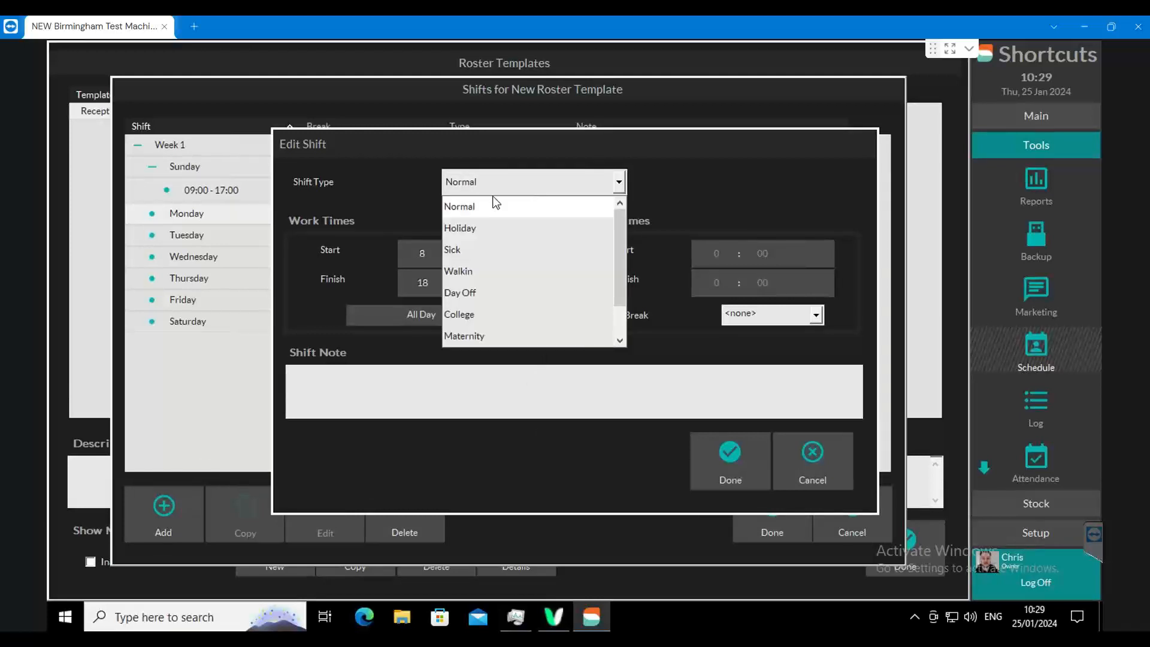
left_click(470, 292)
left_click(718, 456)
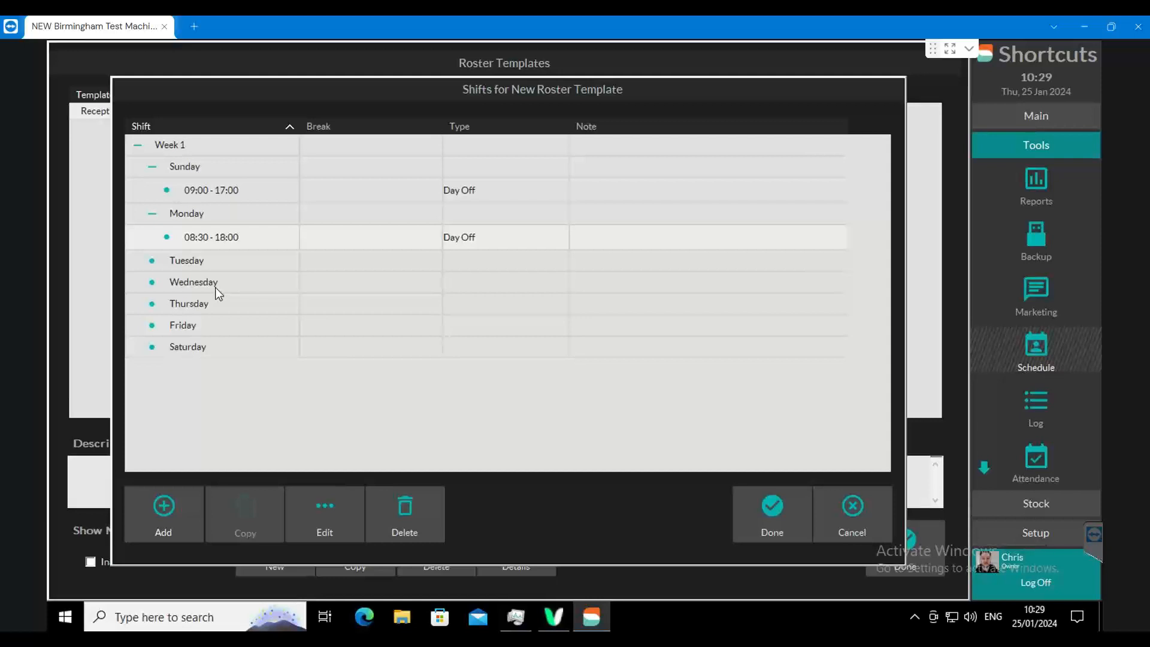
- Add Normal shifts on Tuesday from 08:00 to 17:00 and on Wednesday from 08:30 to 18:00
left_click(192, 261)
left_click(164, 509)
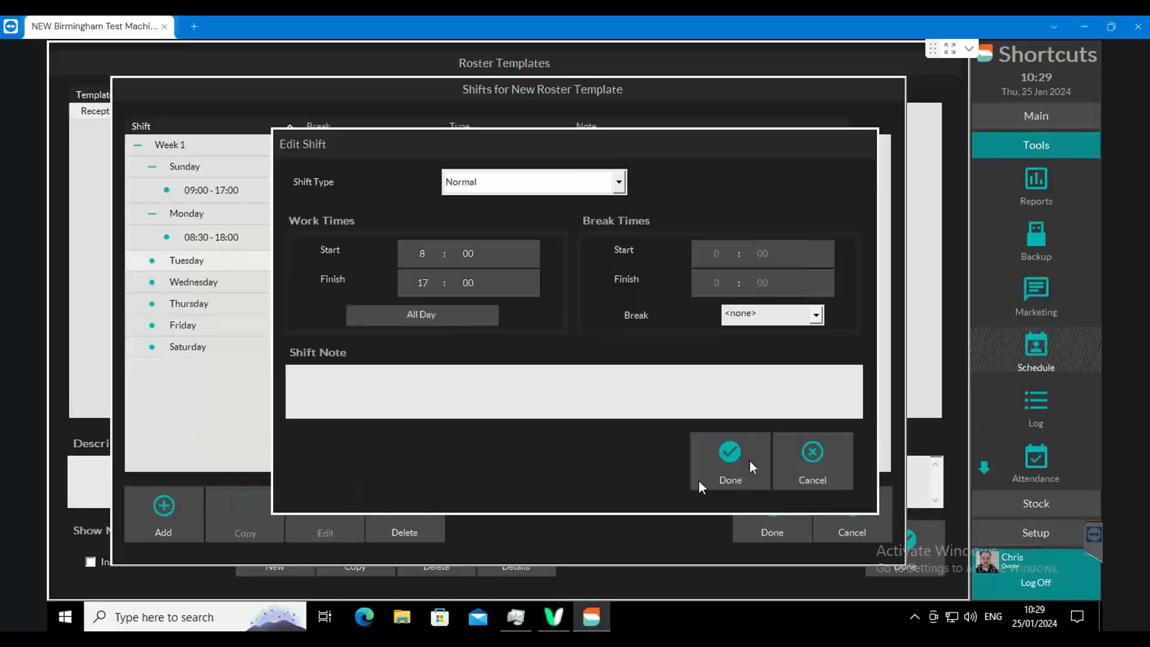
left_click(732, 459)
left_click(200, 309)
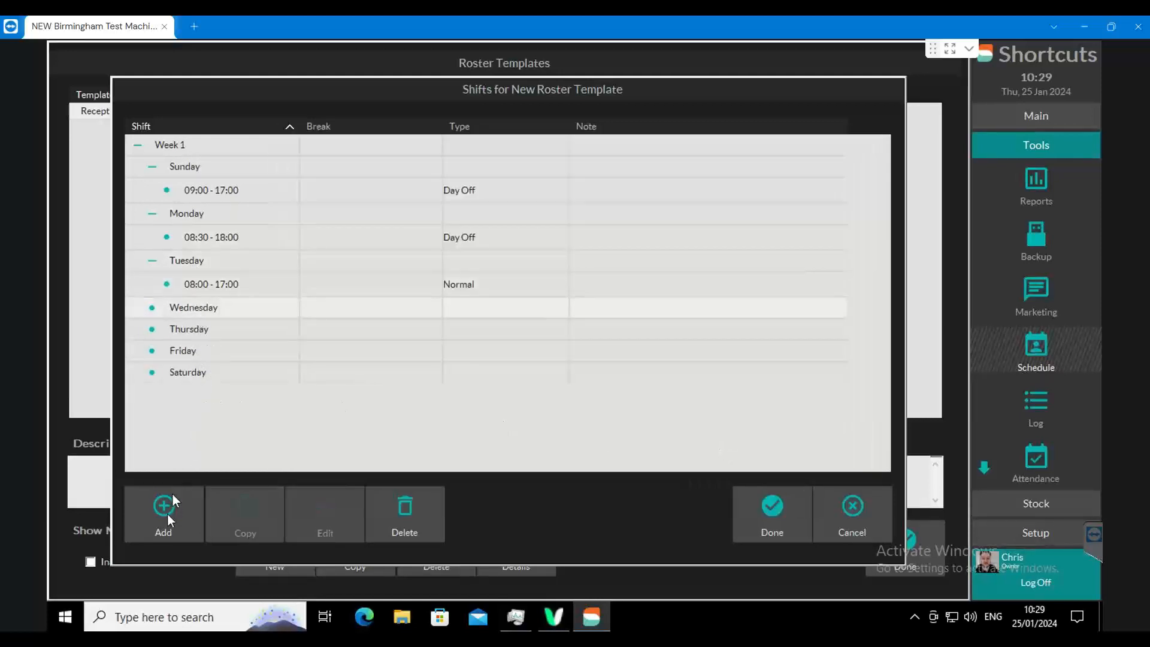
left_click(164, 508)
left_click(727, 458)
- Add Normal shifts on Thursday 08:30 to 19:00, Friday 08:30 to 21:00 and Saturday 08:30 to 18:00
left_click(207, 353)
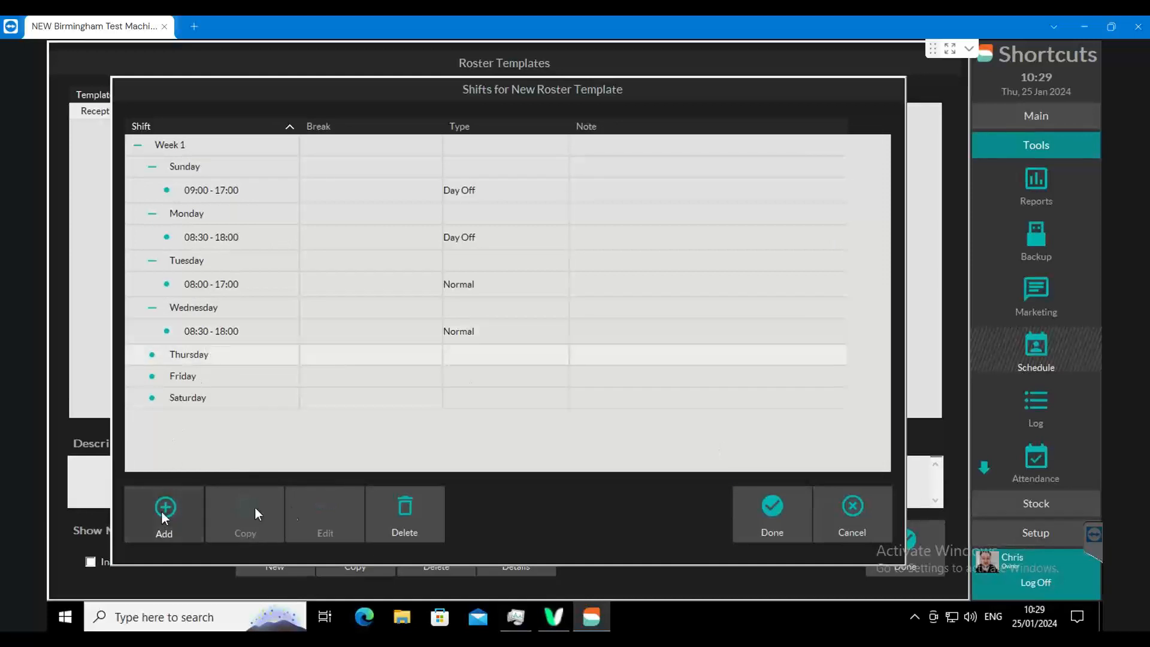
left_click(163, 509)
left_click(695, 459)
left_click(183, 402)
left_click(164, 509)
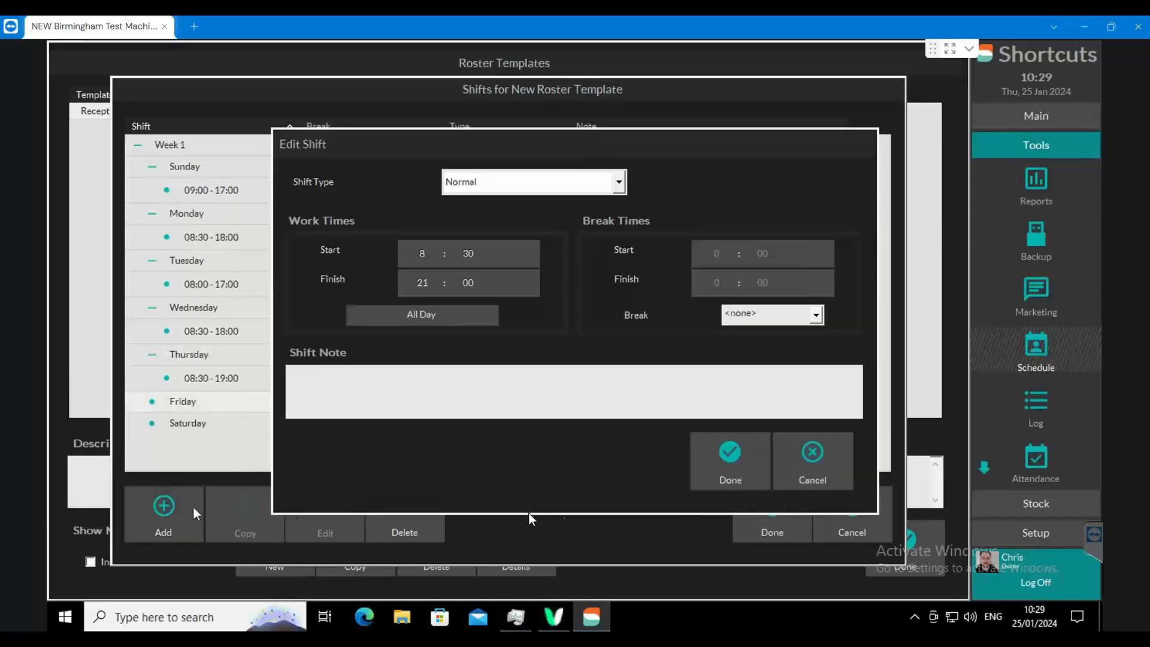
left_click(689, 457)
left_click(226, 450)
left_click(180, 510)
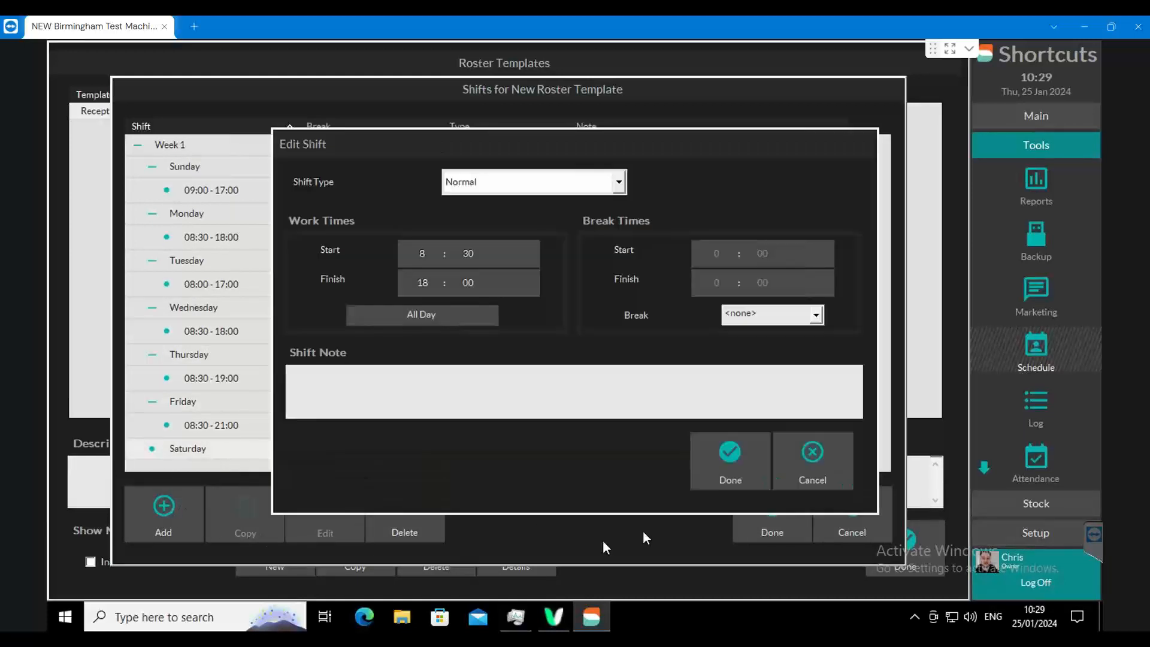
left_click(729, 457)
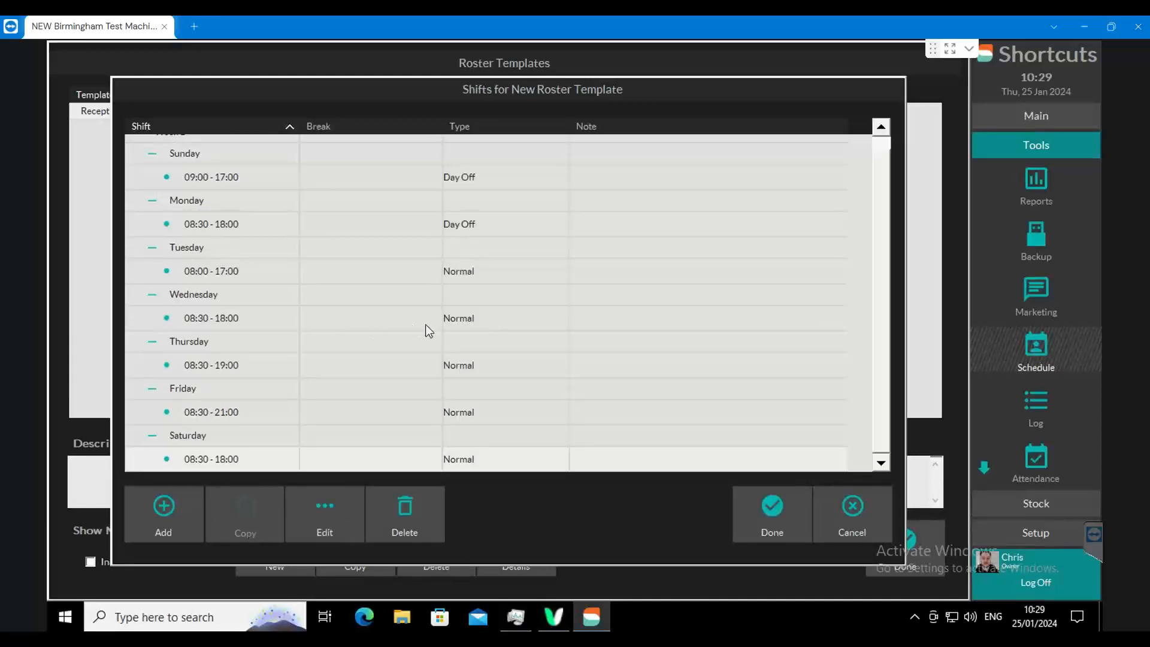
- Collapse all seven days of Week 1 and save the template's shifts
scroll(426, 325, "up", 1)
left_click(153, 166)
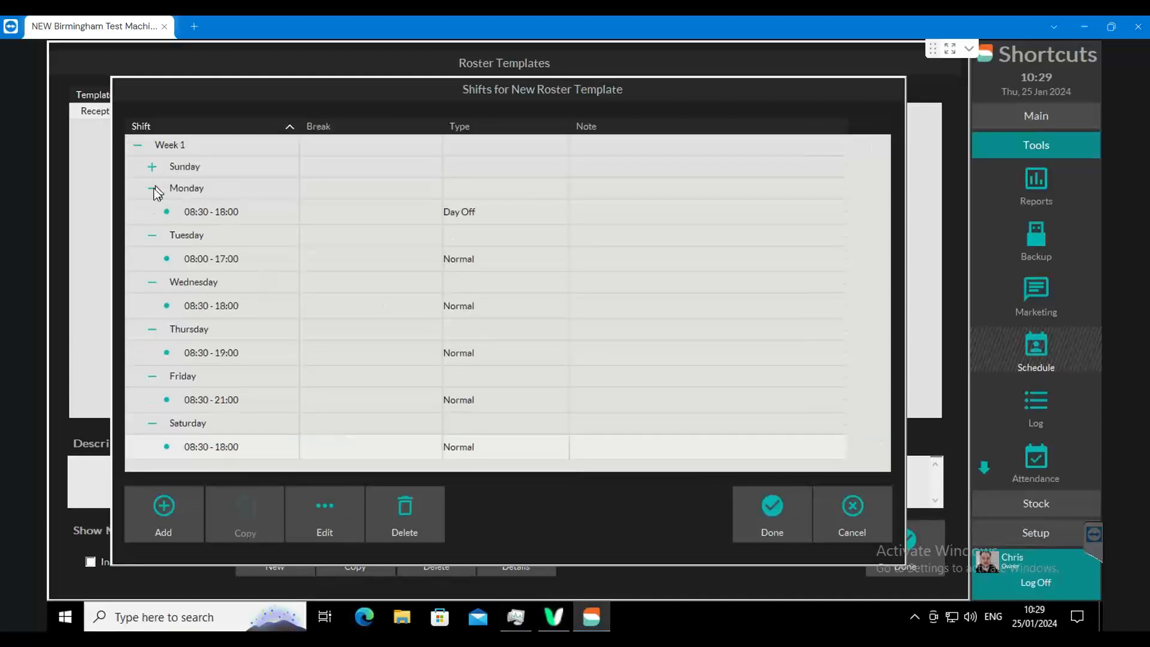
left_click(152, 188)
left_click(152, 210)
left_click(153, 231)
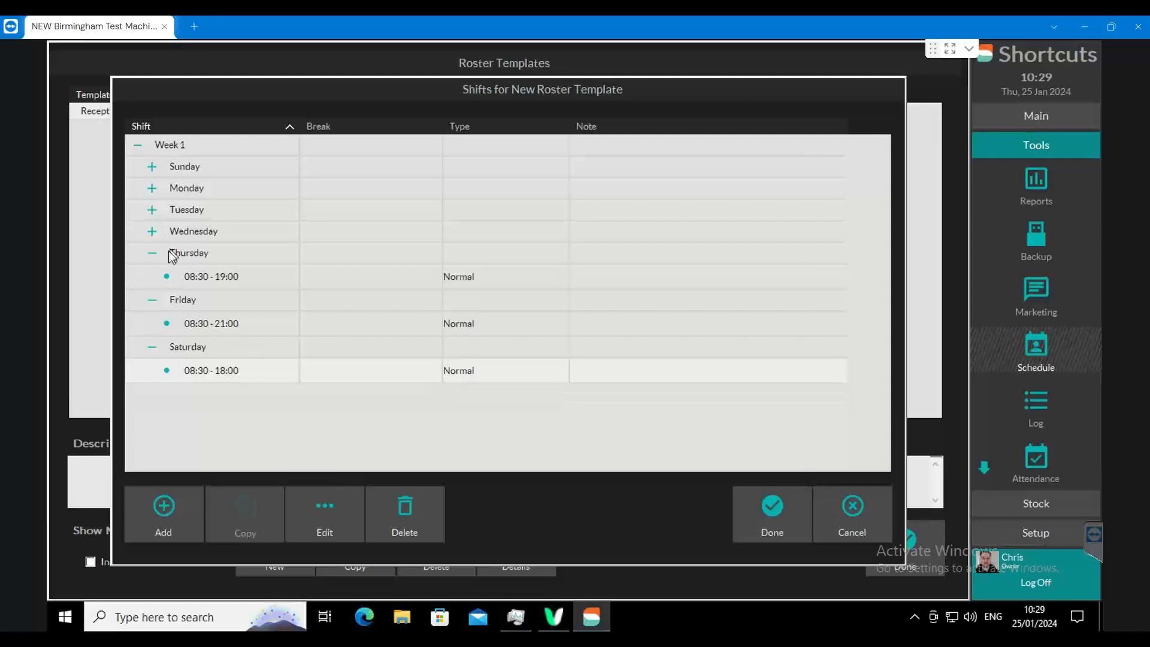
left_click(152, 253)
left_click(152, 274)
left_click(152, 296)
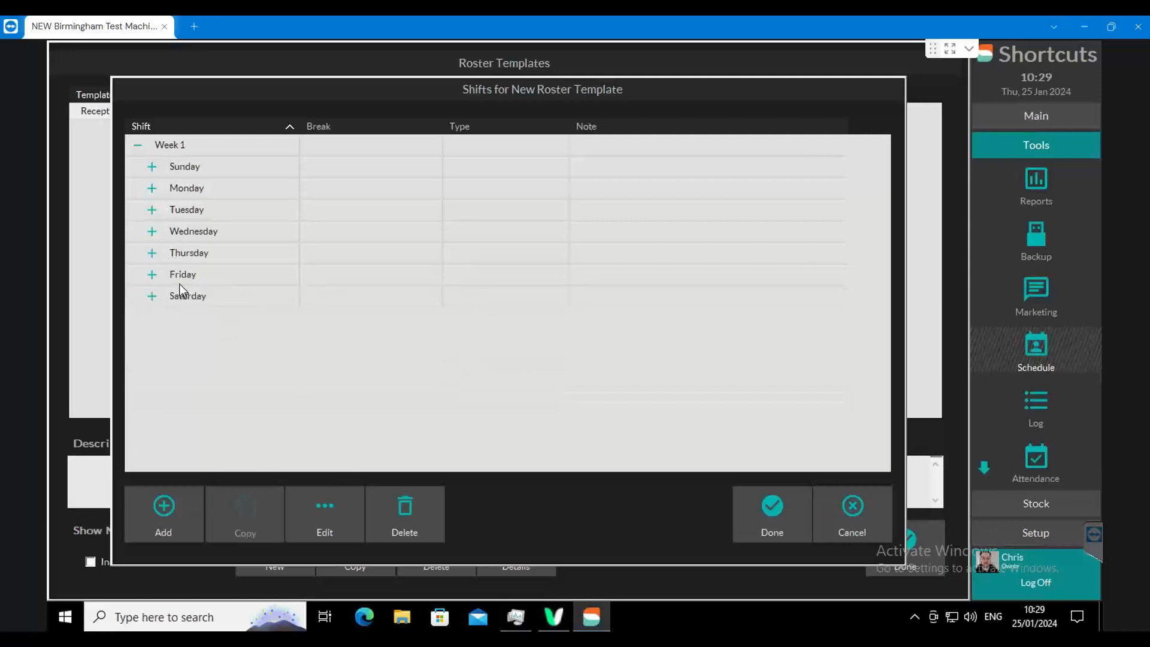
left_click(772, 505)
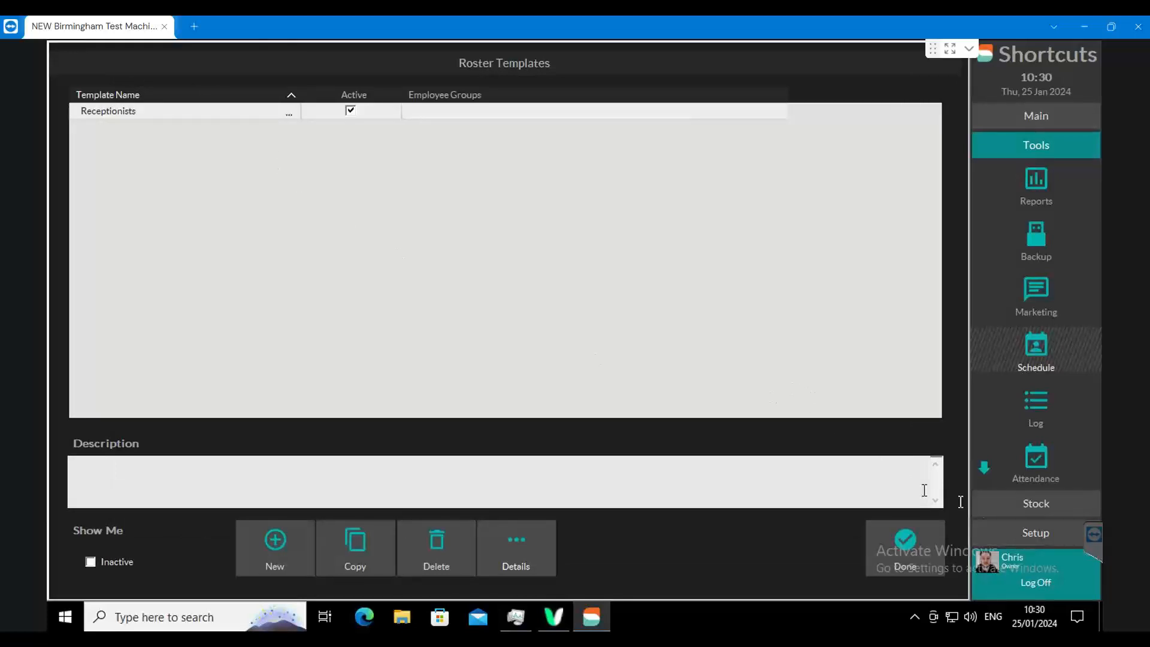
- Create an employee group named Receptionists with the default level Reception
left_click(1036, 531)
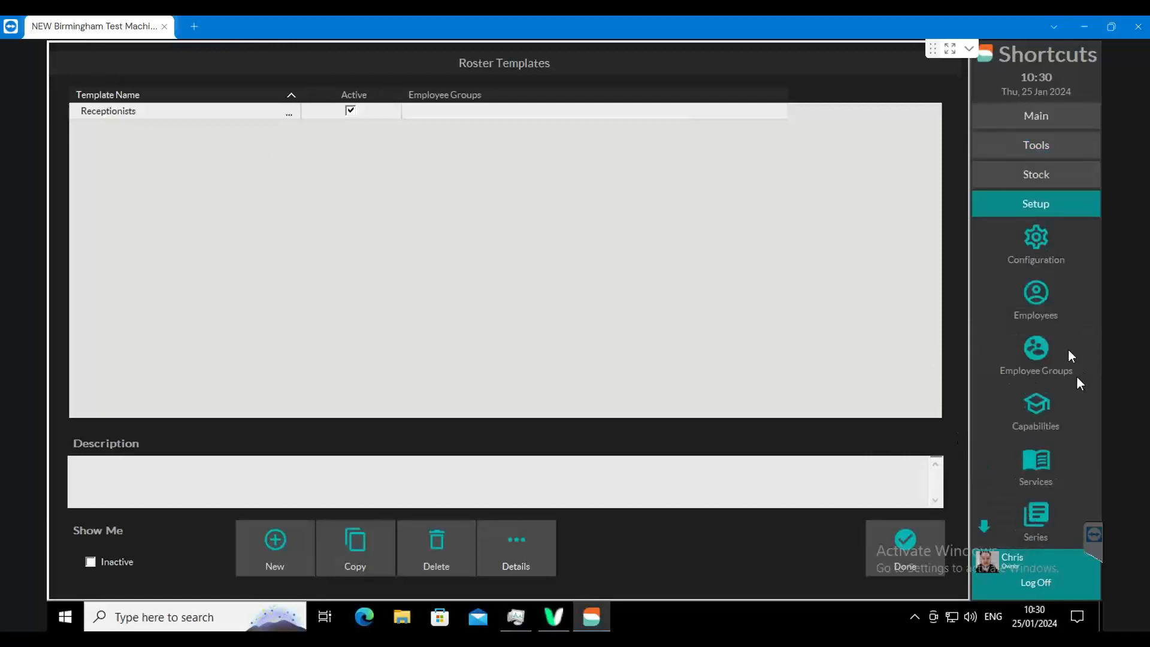
left_click(1040, 351)
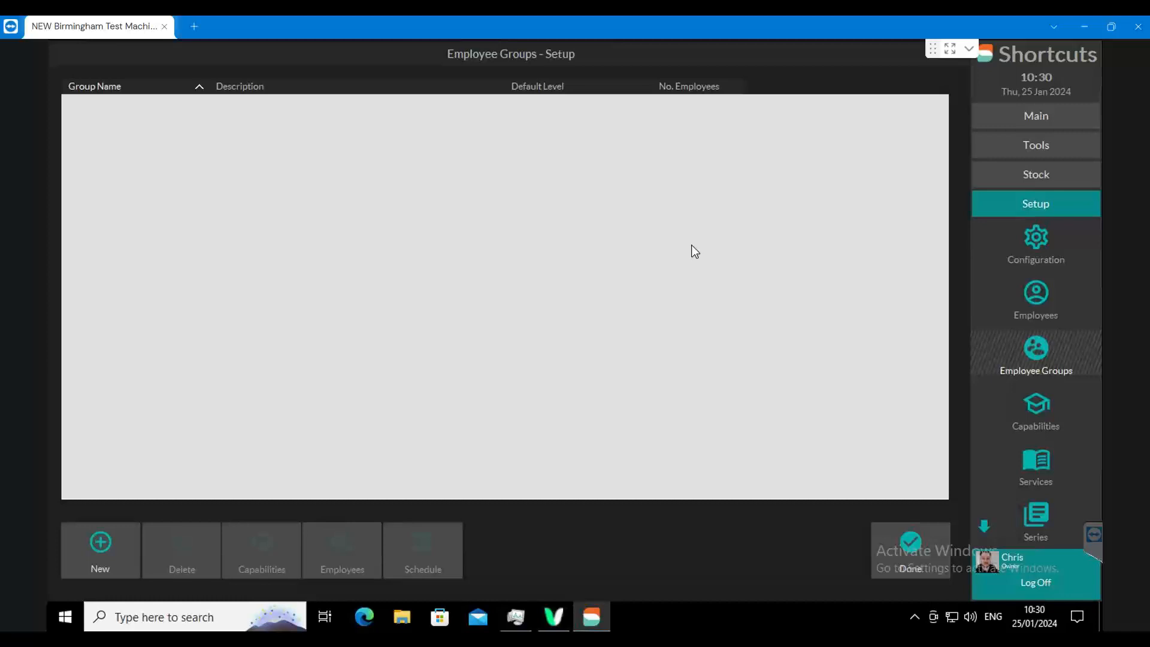
left_click(116, 544)
type("Receptionists")
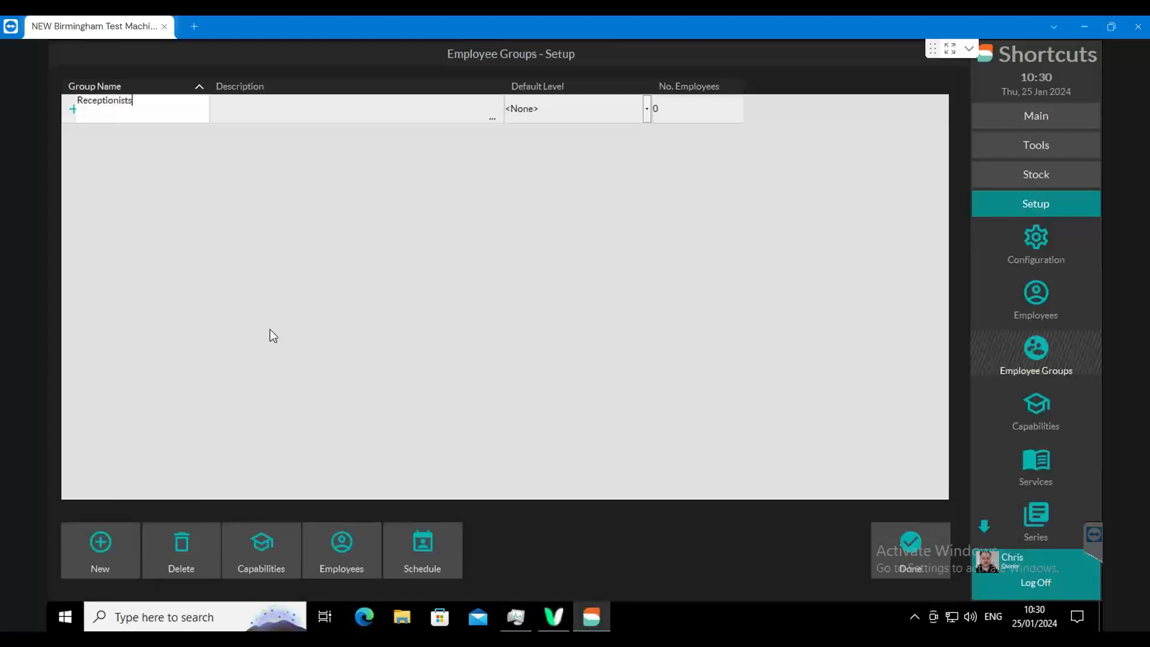
left_click(579, 116)
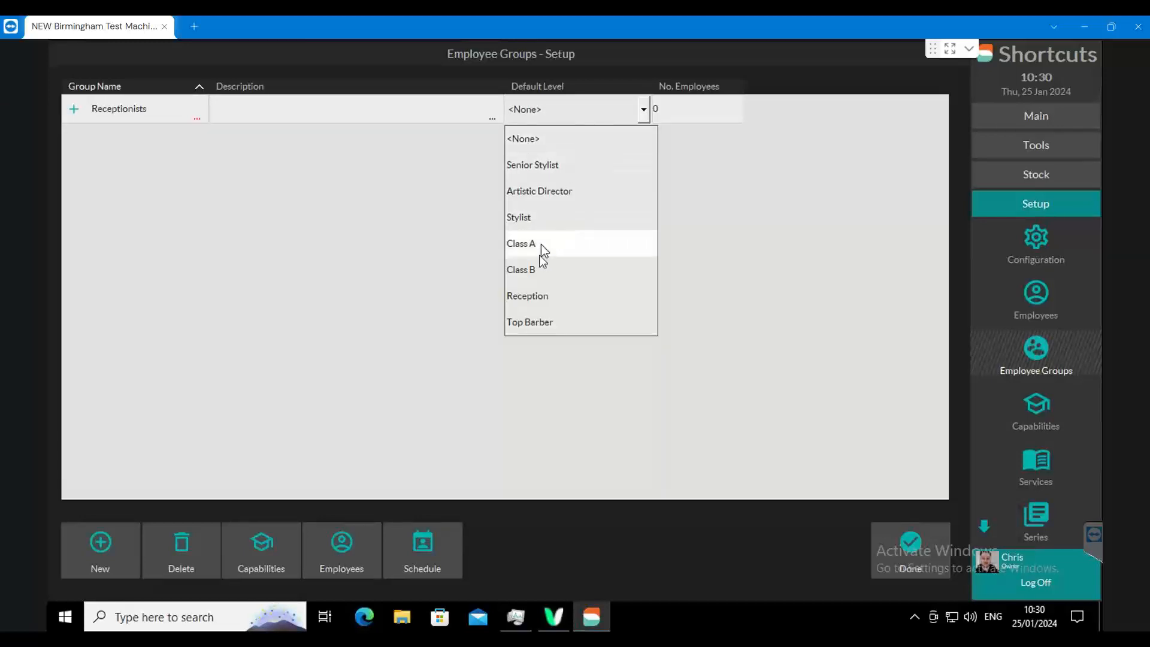
left_click(531, 296)
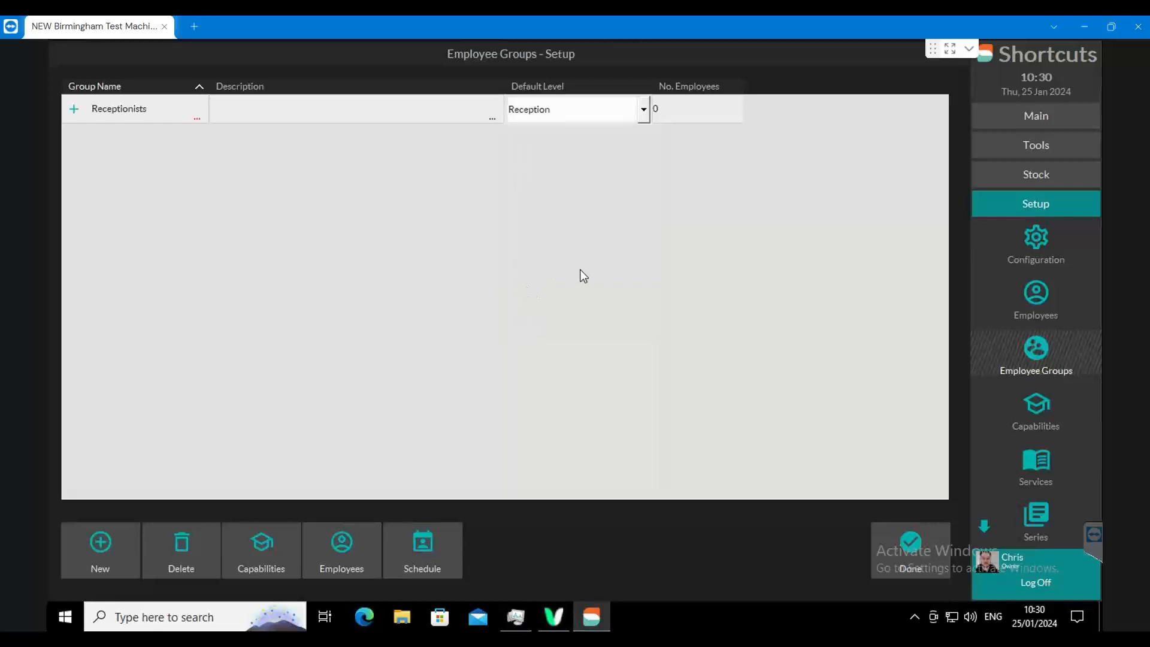
- Add Receptionist 1 and Receptionist 2 to the Receptionists group, applying the group's level and schedule to them
left_click(340, 544)
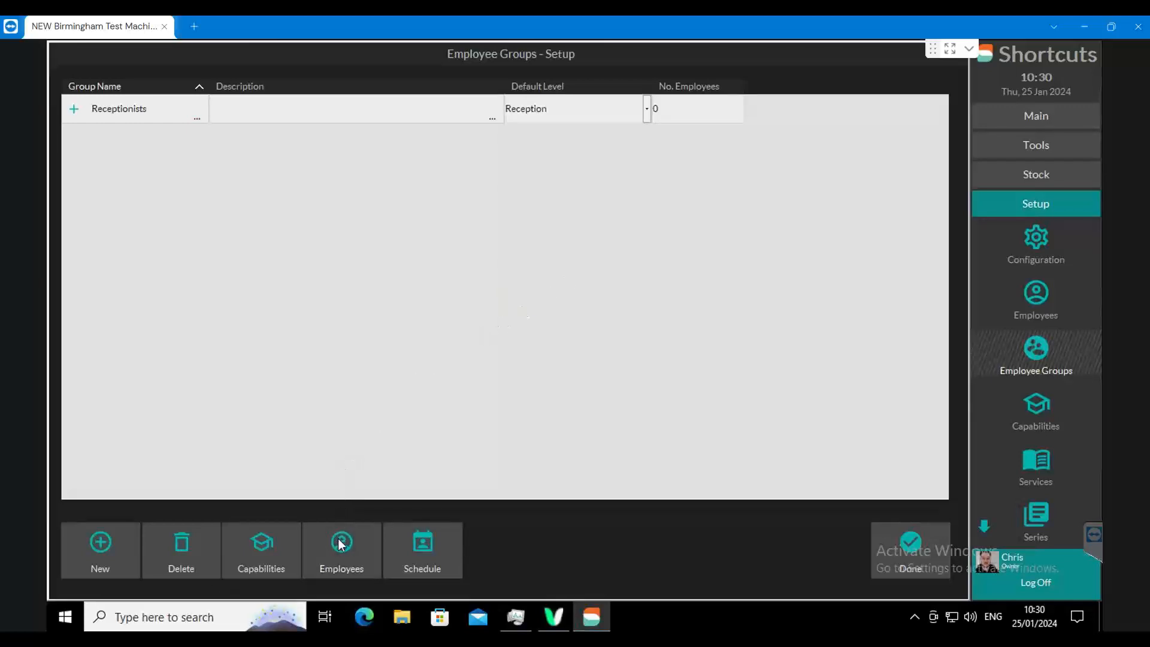
left_click_drag(431, 196, 432, 245)
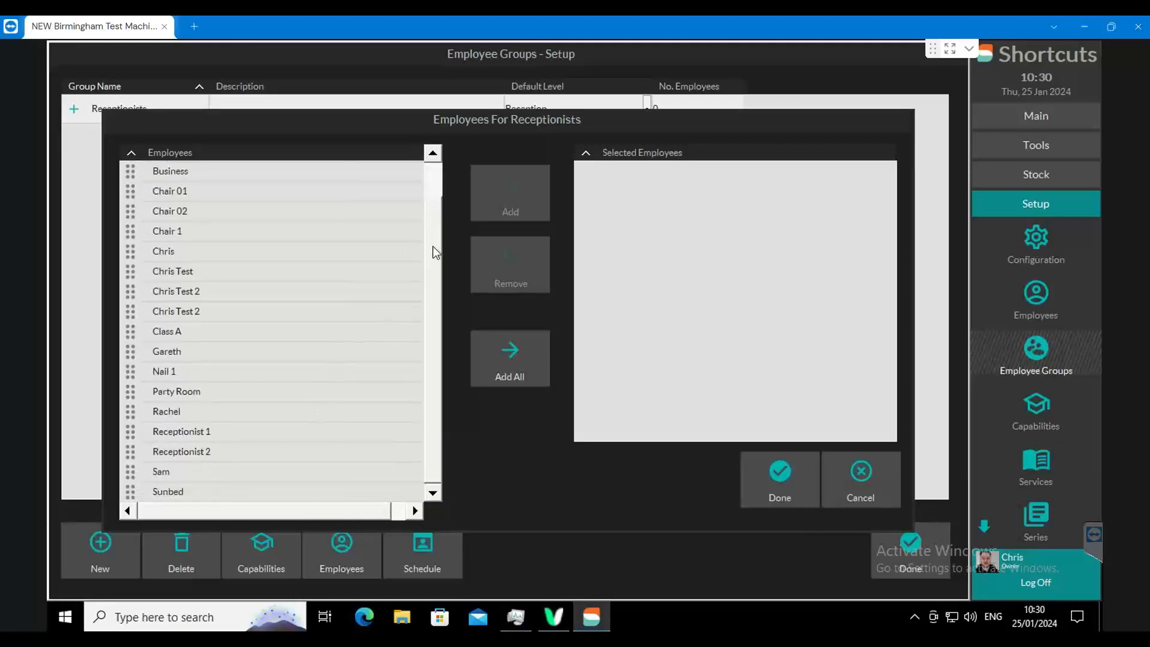
left_click(130, 431)
left_click(130, 458)
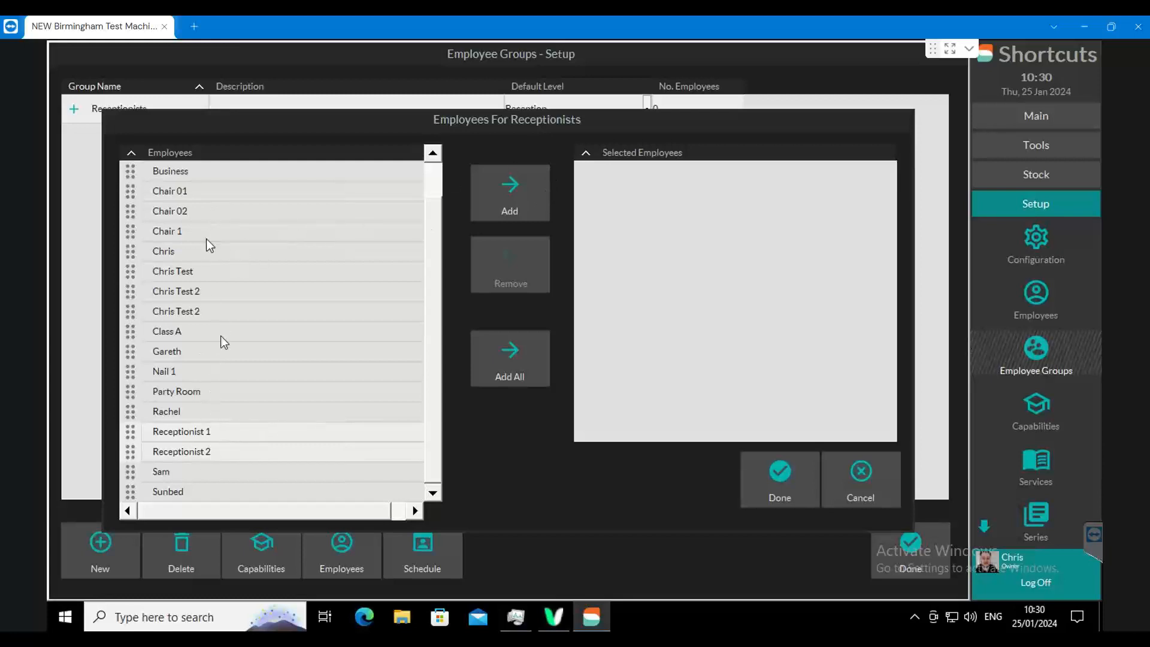
left_click(513, 191)
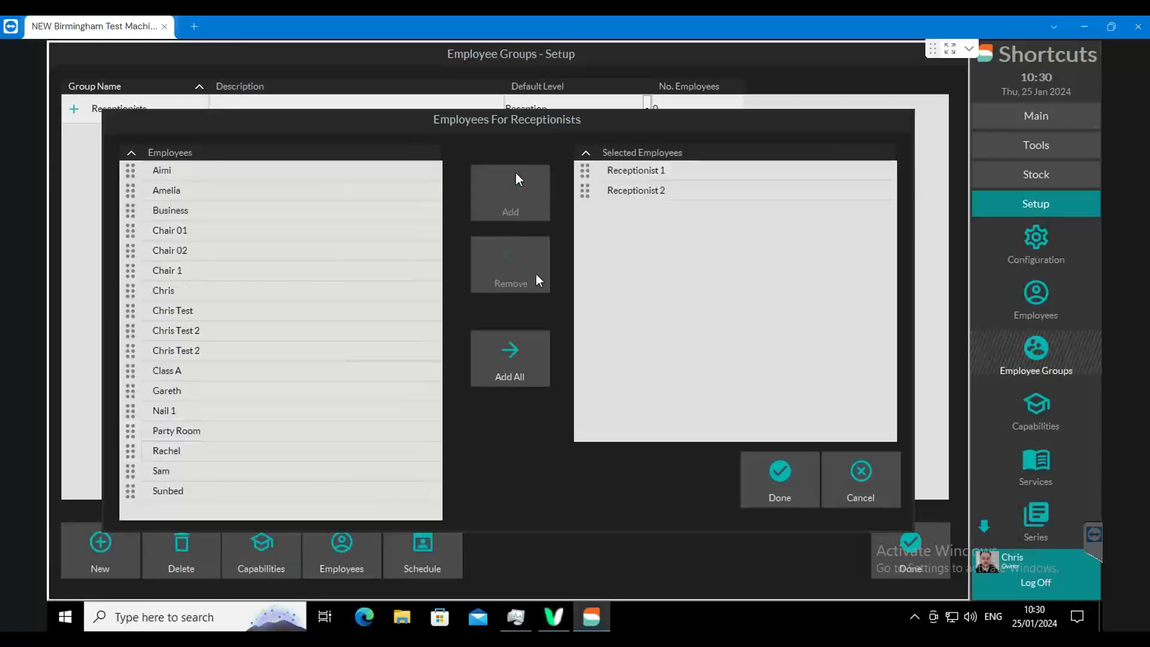
left_click(781, 473)
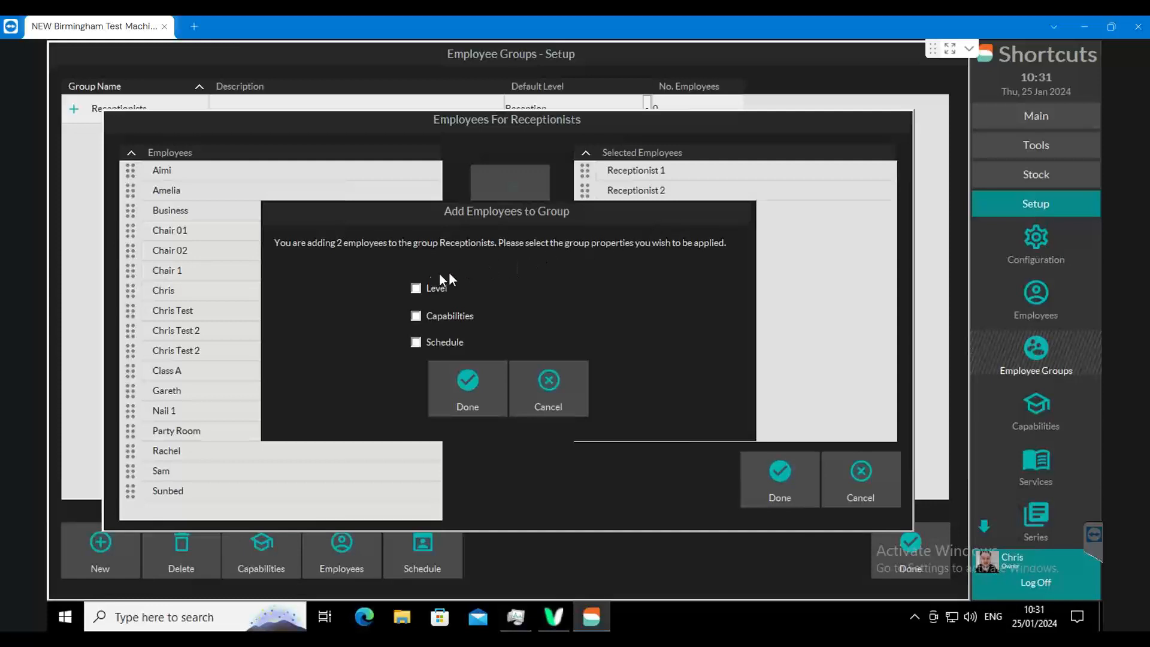
left_click(415, 288)
left_click(416, 342)
left_click(467, 380)
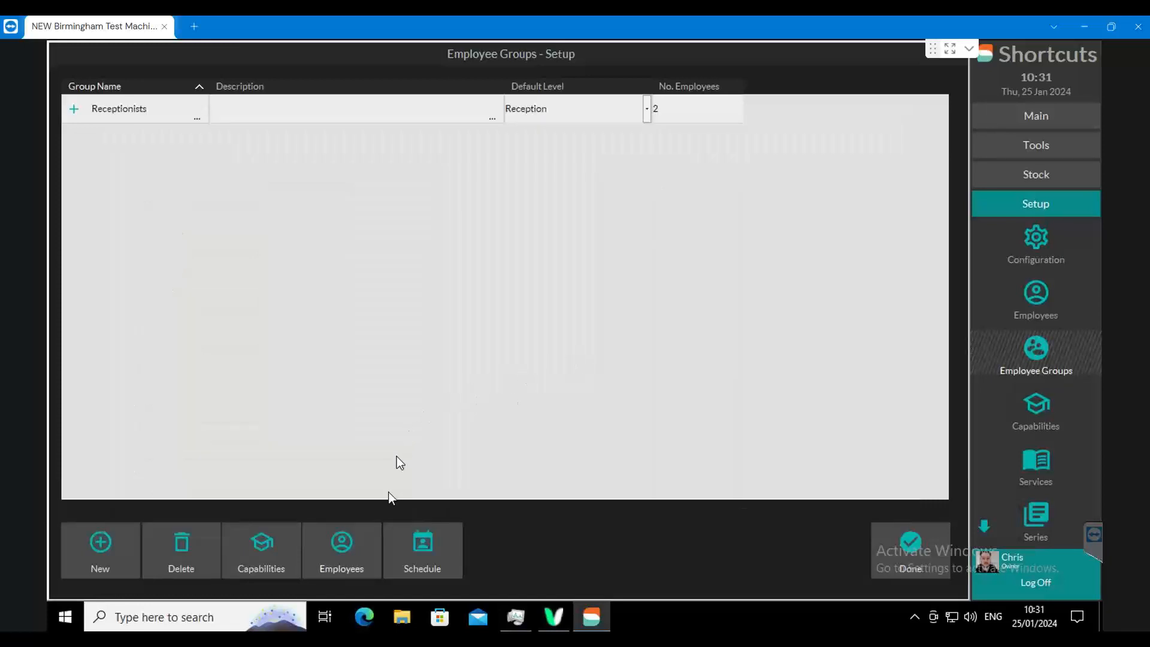
- Assign the Receptionists roster template to the group from 25 January to 08 February 2024 and apply it to all its employees
left_click(436, 559)
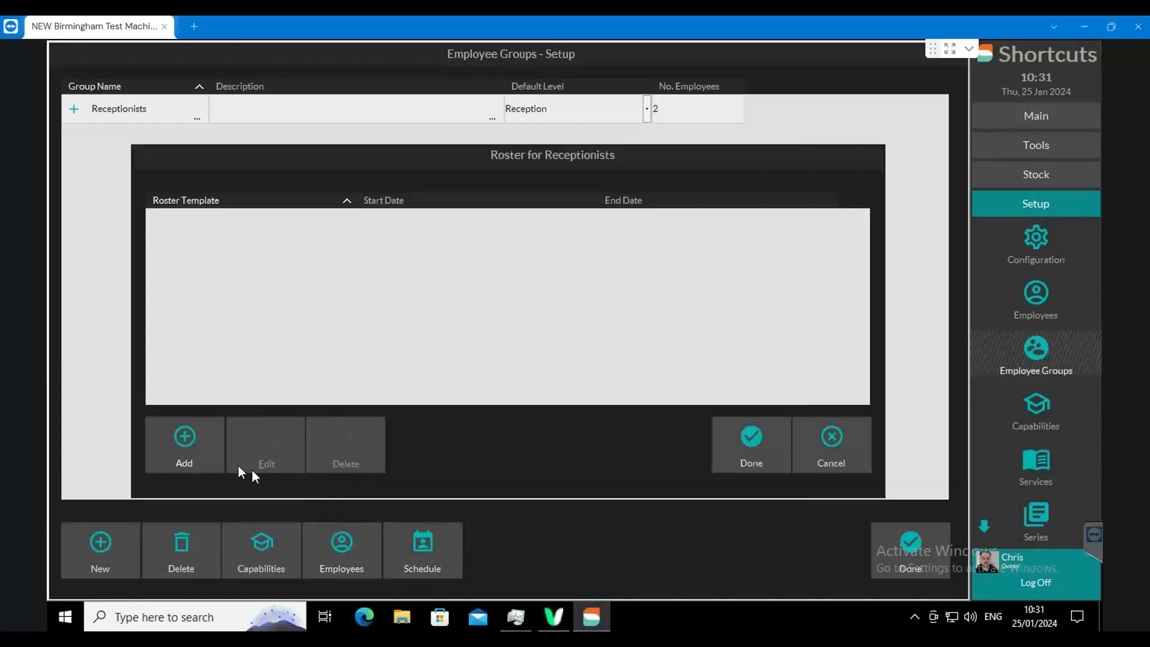
left_click(193, 440)
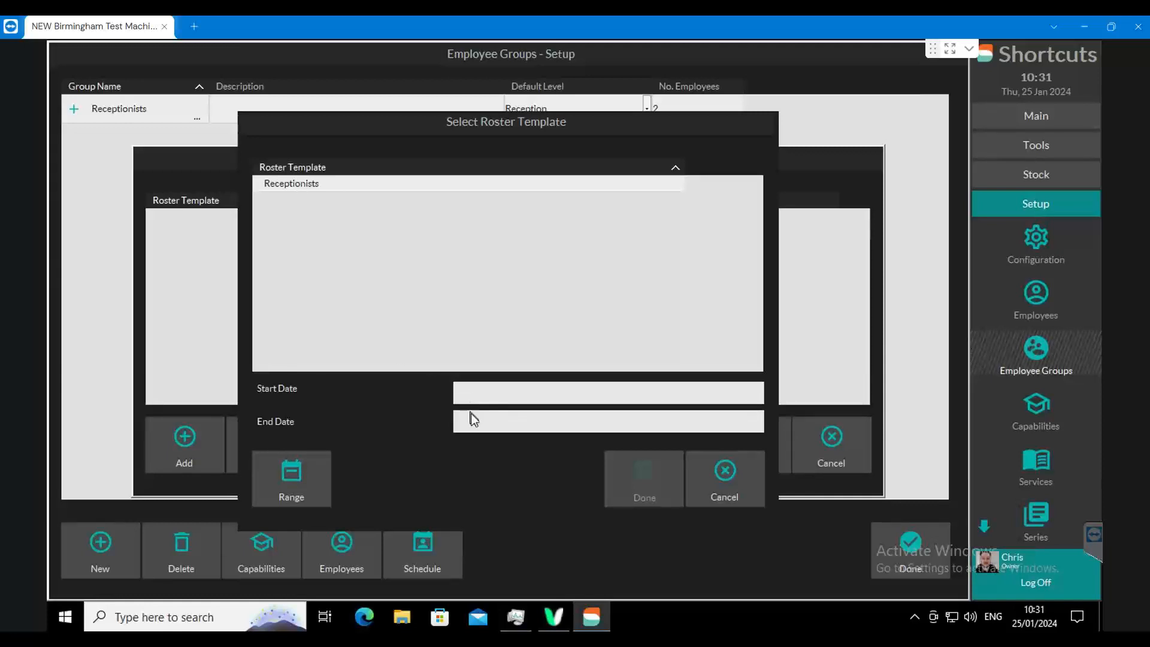
left_click(294, 472)
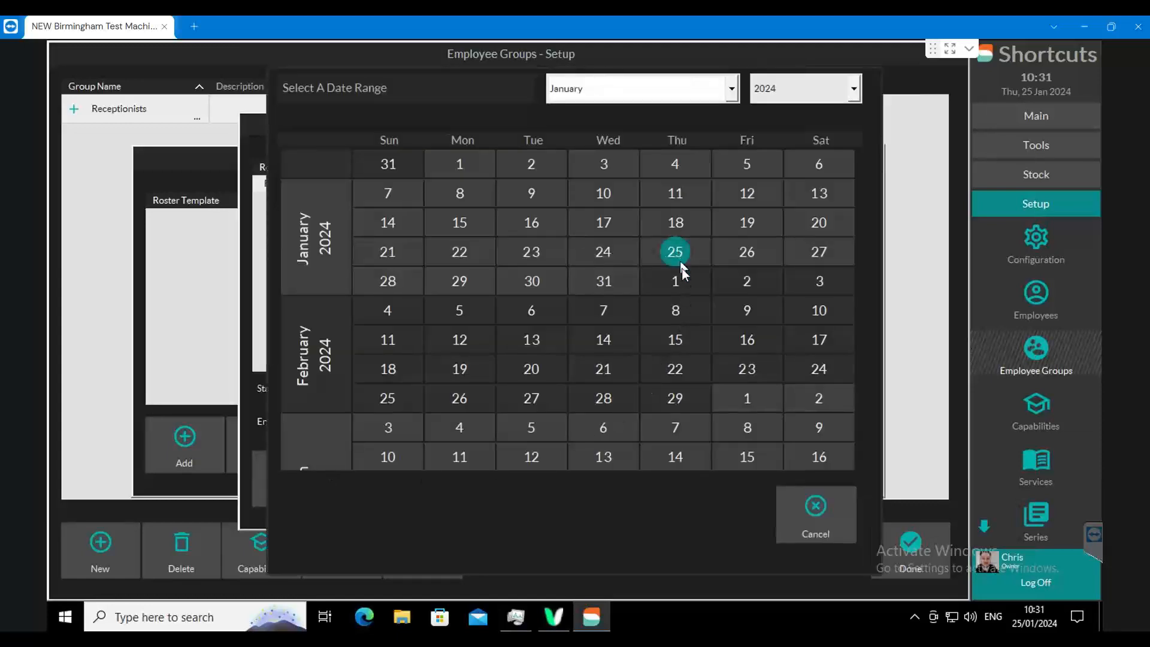
left_click(681, 305)
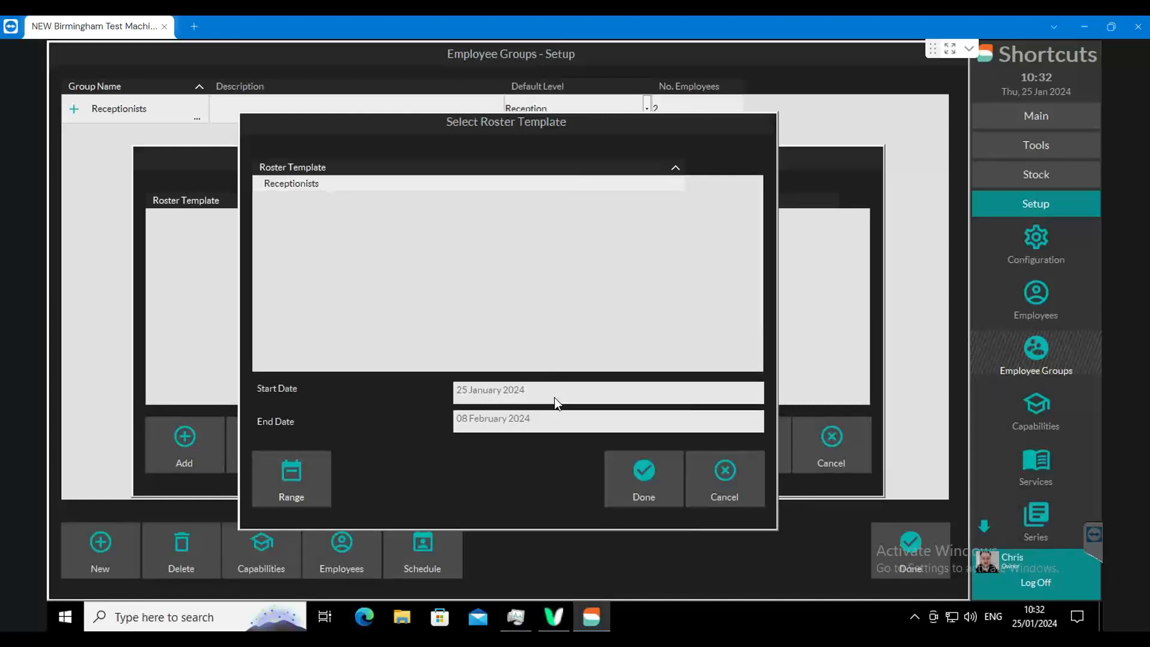
left_click(640, 472)
left_click(750, 469)
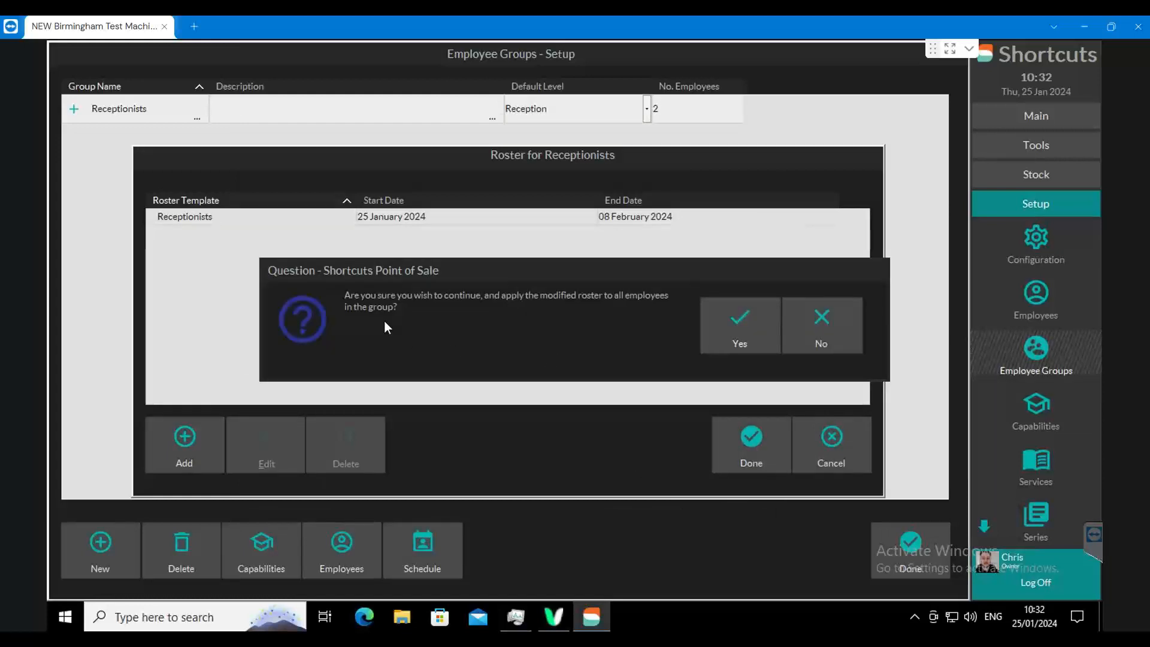
left_click(727, 316)
- Close the employee groups, roster templates and employee schedule to return to the appointment book
left_click(922, 540)
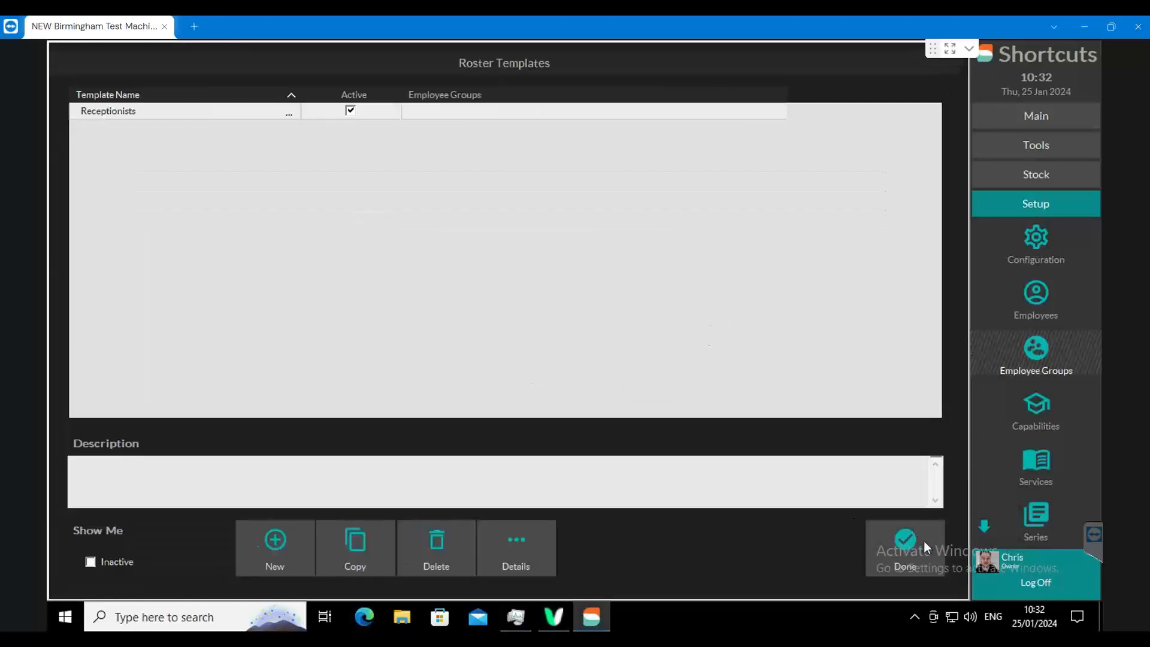
left_click(898, 537)
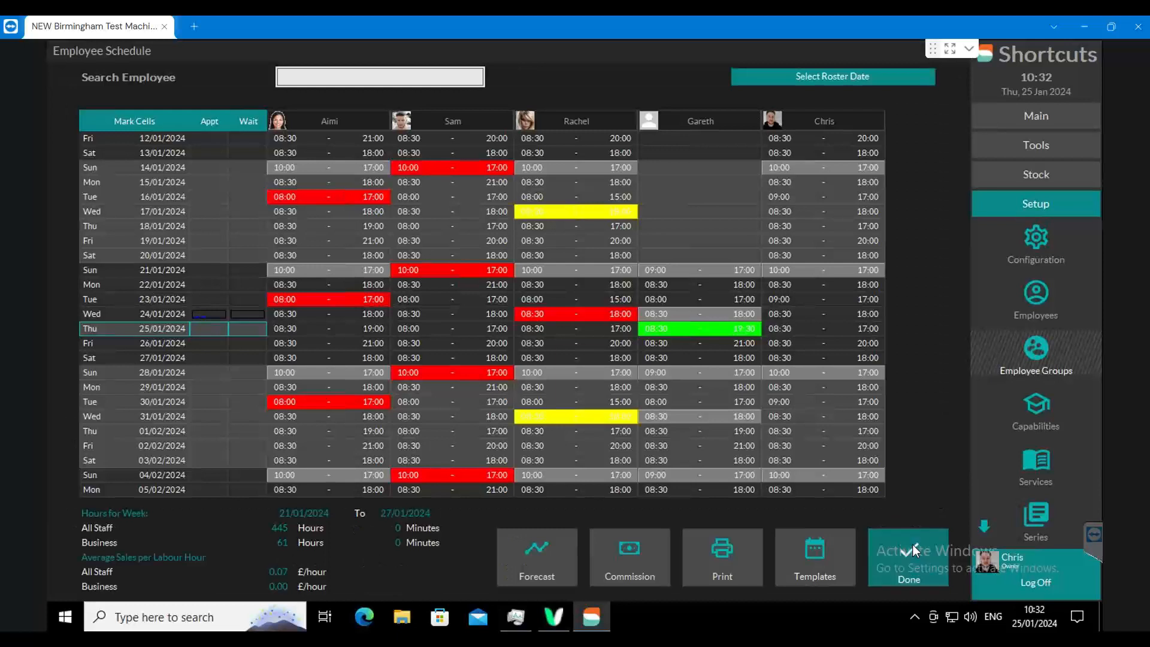
left_click(912, 544)
- Check the receptionists' shifts in the appointment book day by day up to 16 February 2024, and return to today
left_click(563, 577)
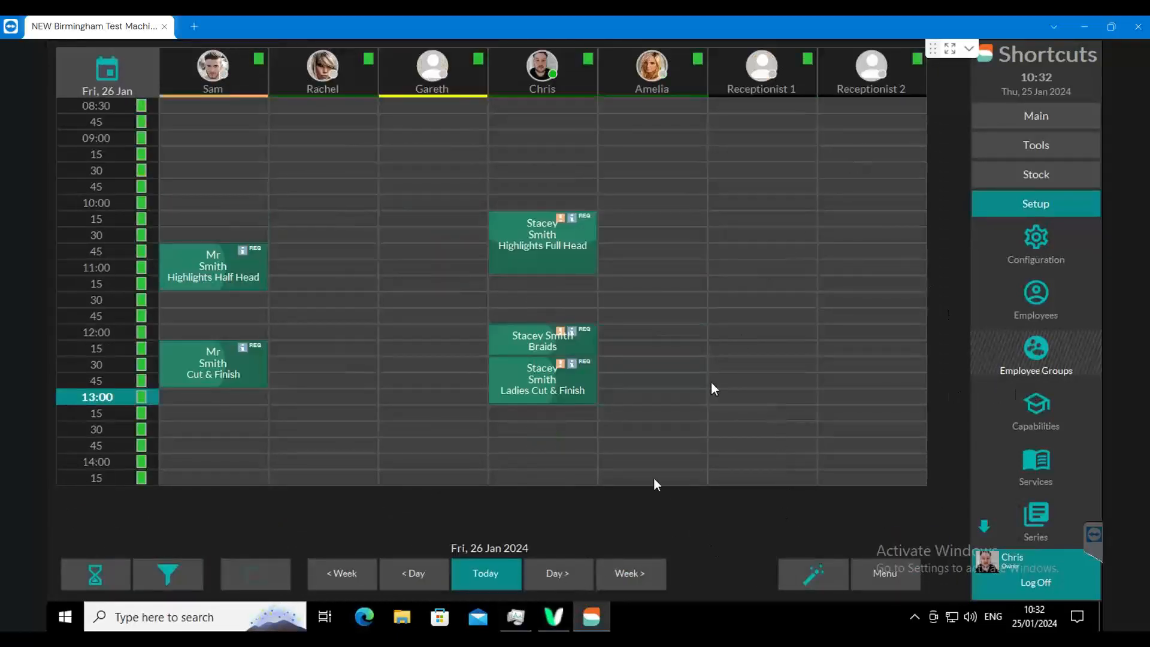
left_click(563, 572)
left_click(563, 572)
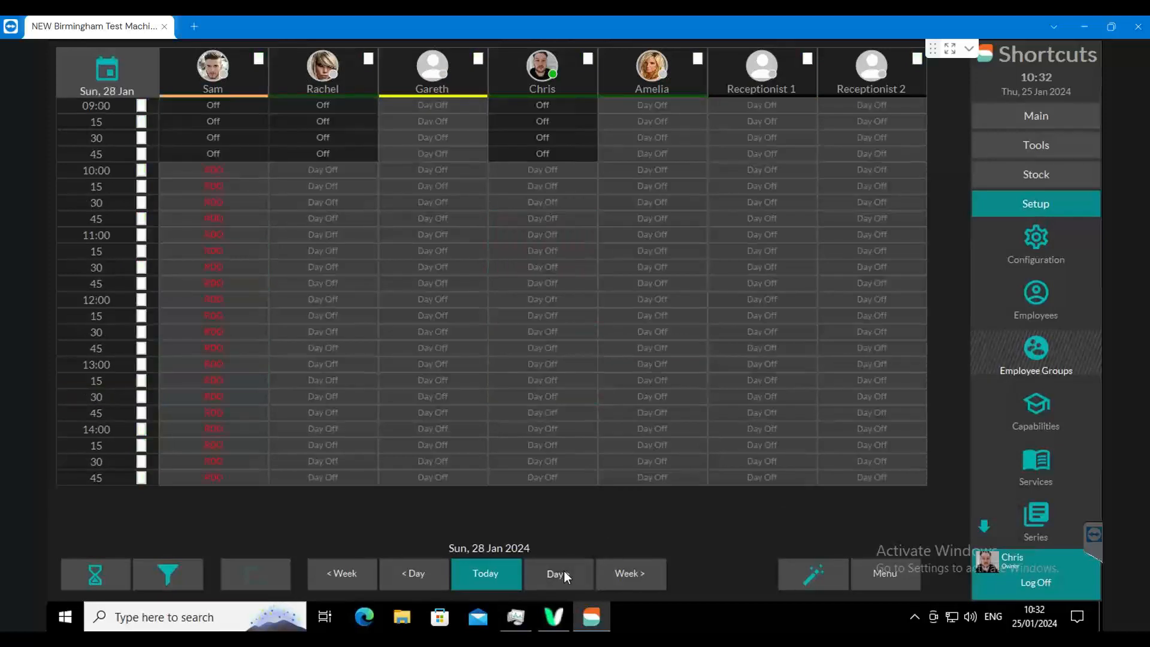
left_click(563, 572)
left_click(563, 572)
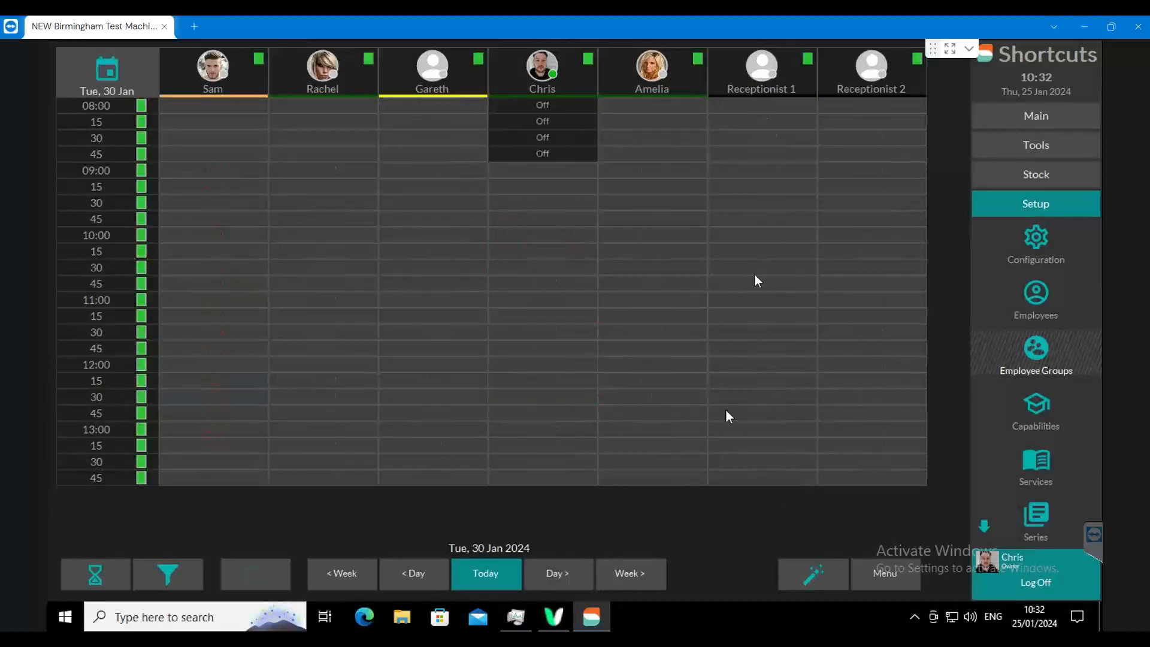
left_click(440, 564)
left_click(578, 572)
left_click(578, 572)
left_click(578, 572)
left_click(578, 572)
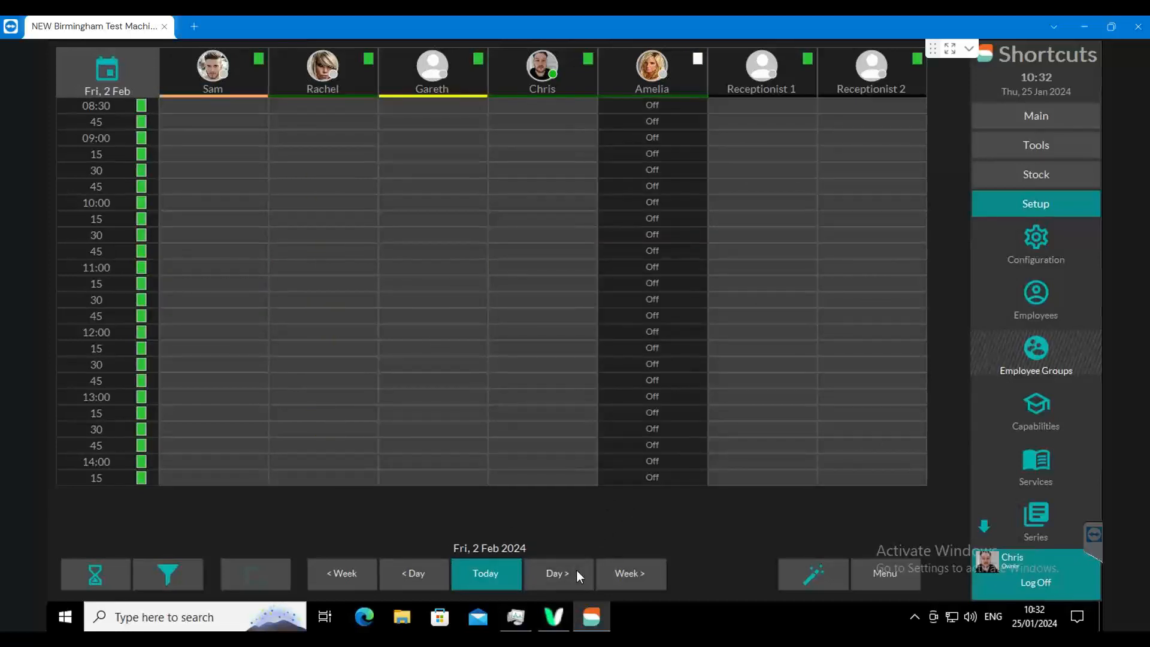
left_click(576, 572)
left_click(576, 572)
left_click(576, 572)
left_click(576, 571)
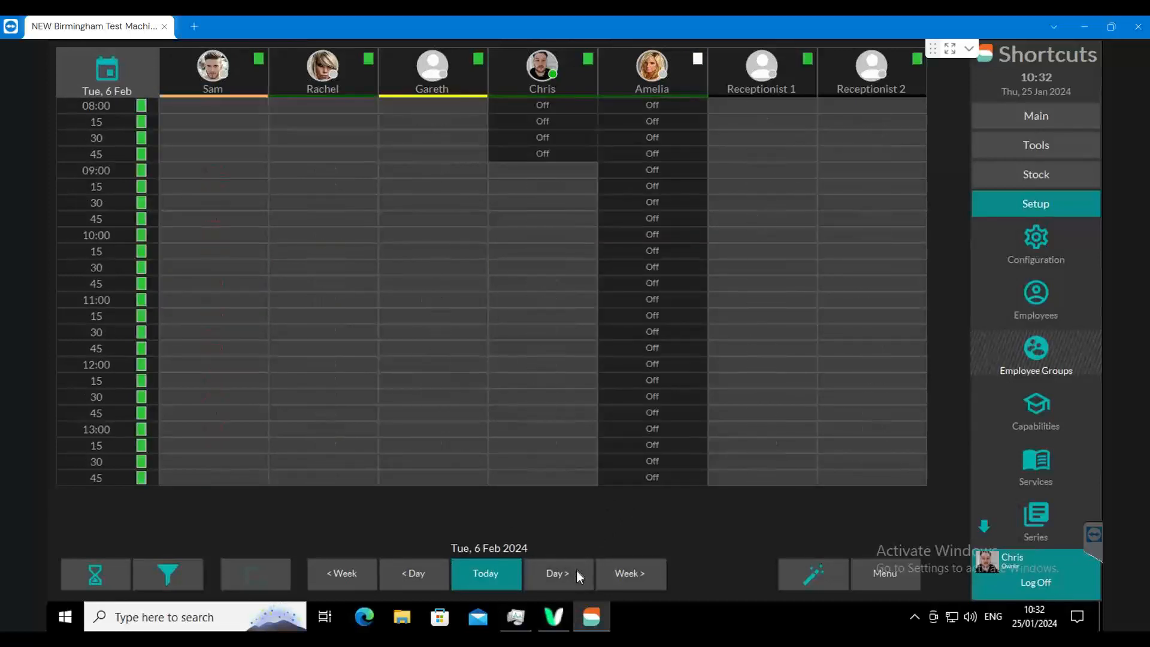
left_click(576, 571)
left_click(576, 571)
left_click(576, 571)
left_click(576, 571)
left_click(576, 572)
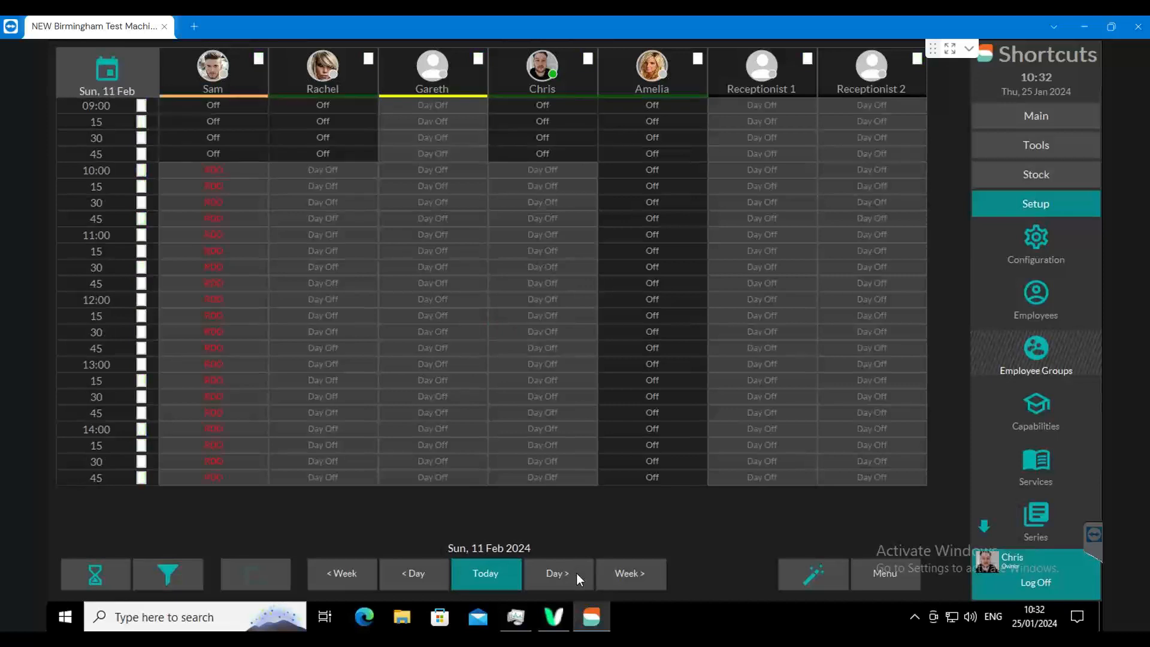
left_click(576, 572)
left_click(575, 573)
left_click(576, 573)
left_click(577, 572)
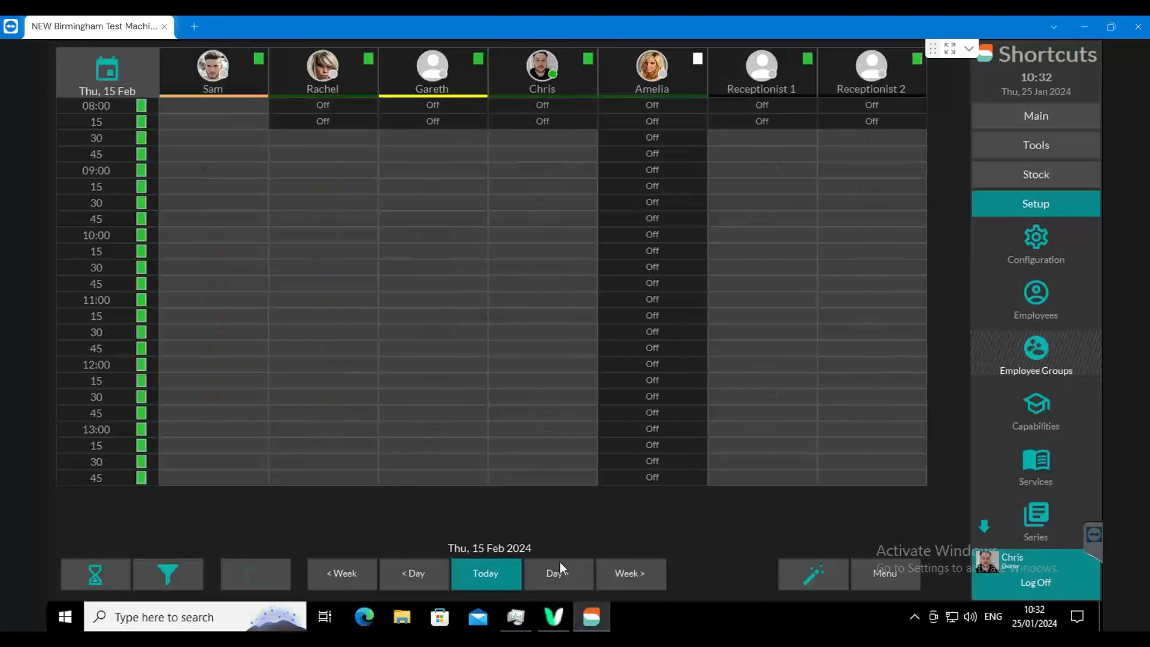
left_click(559, 569)
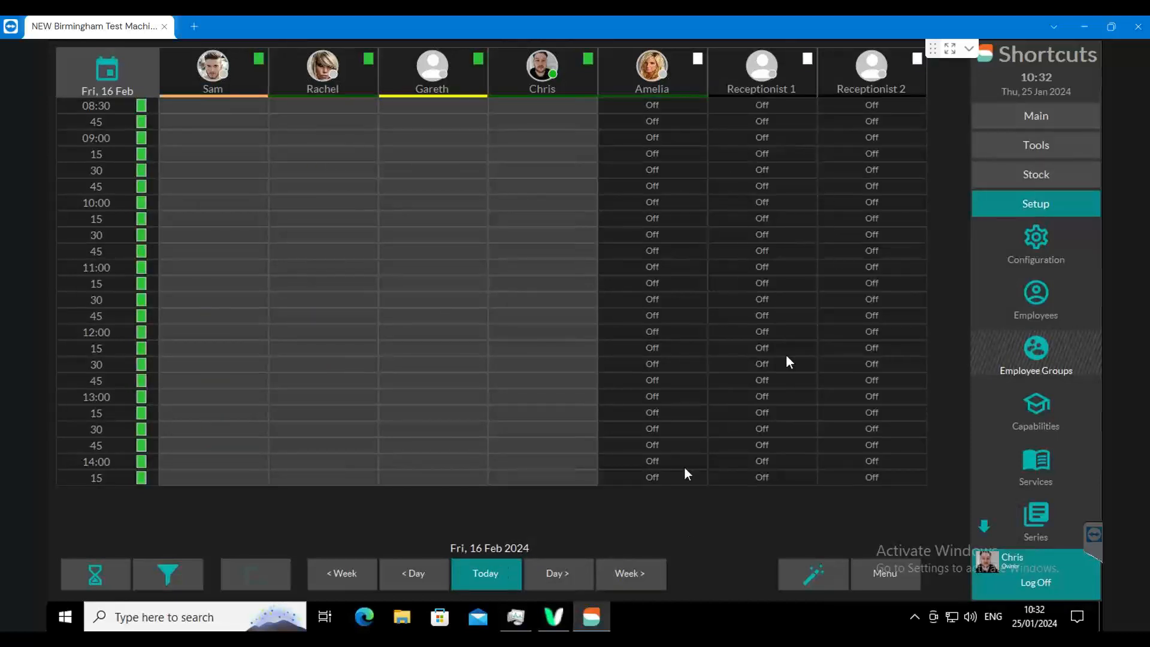
left_click(491, 572)
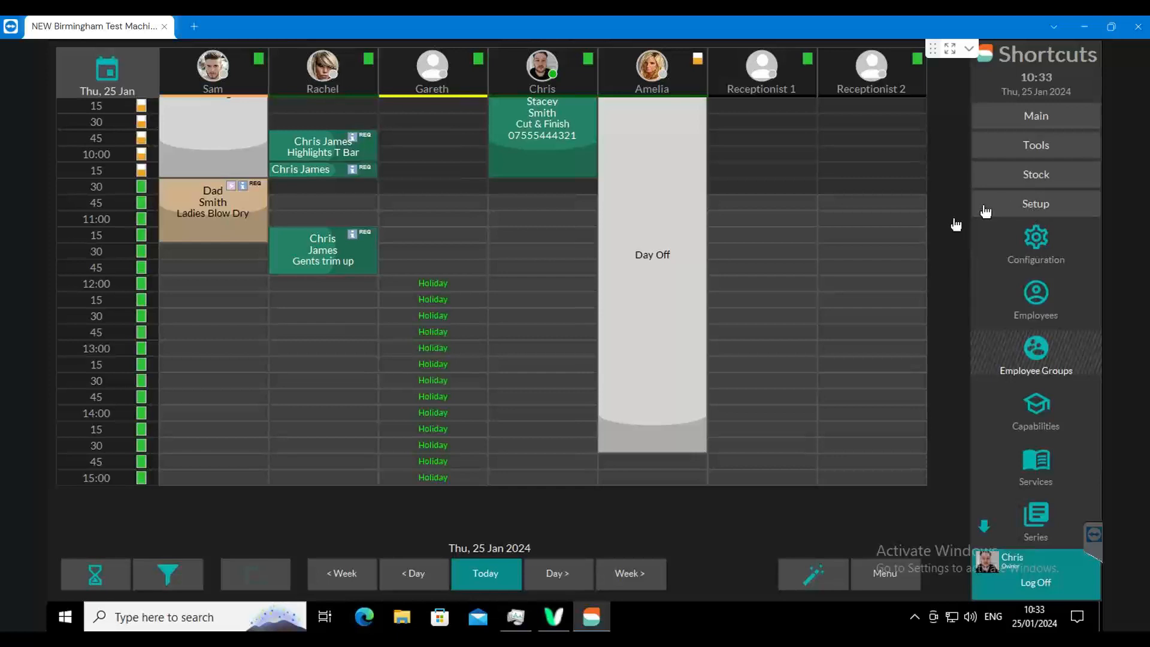
- Open the services setup and review the list of service reports categories
left_click(1031, 459)
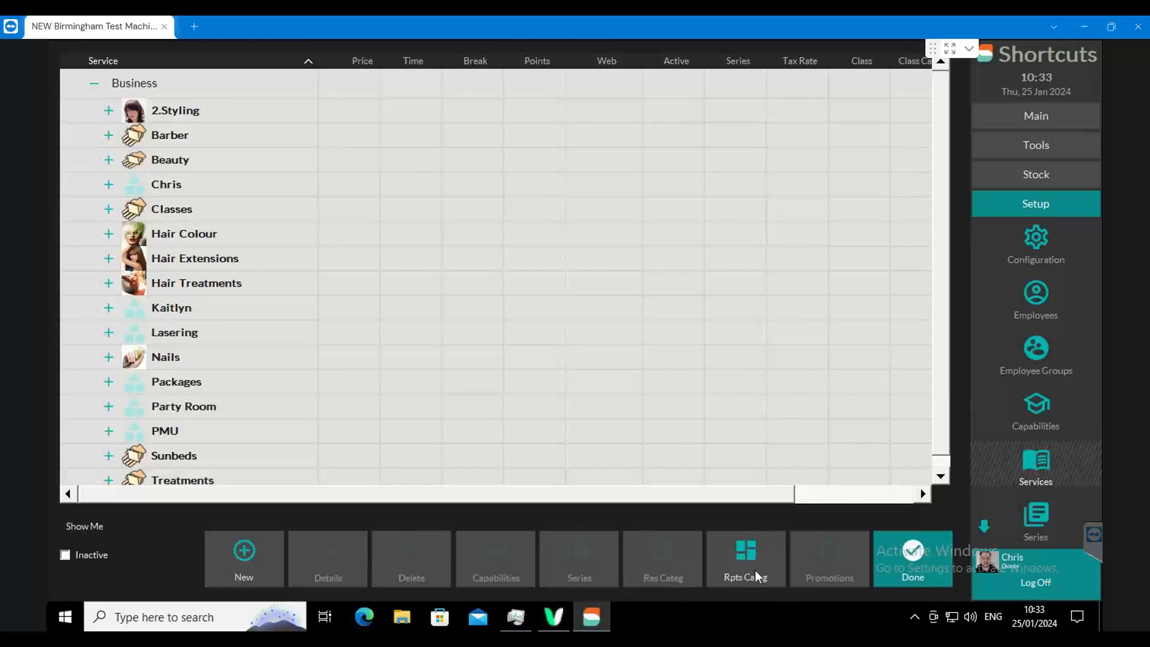
left_click(727, 538)
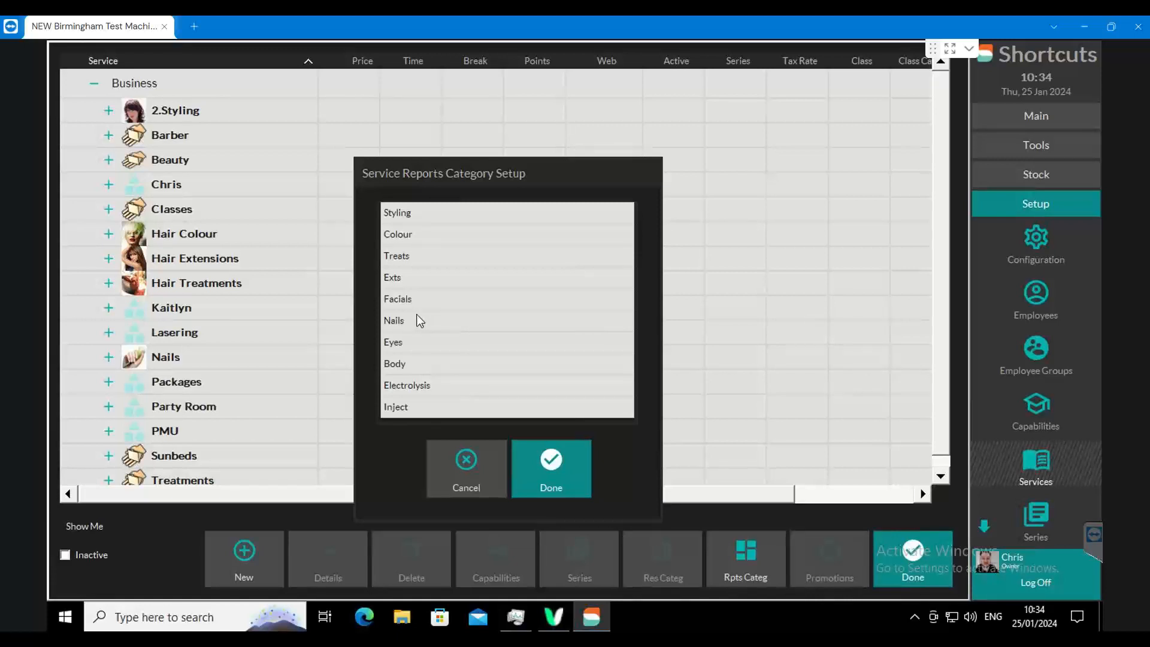
left_click(556, 463)
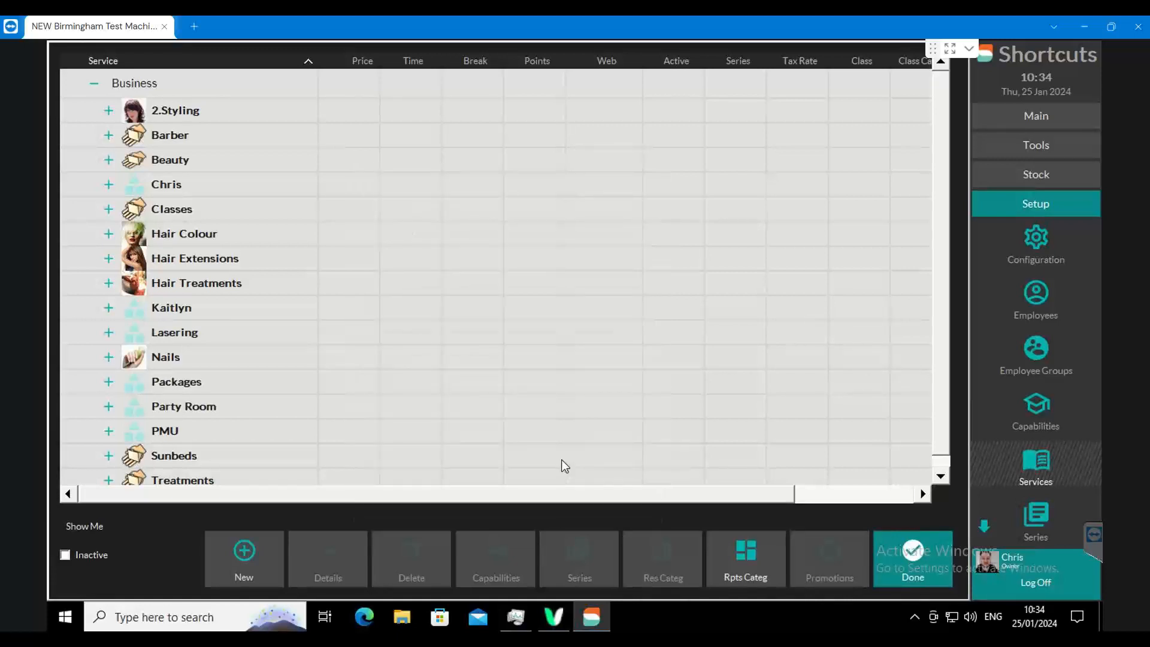
left_click(731, 565)
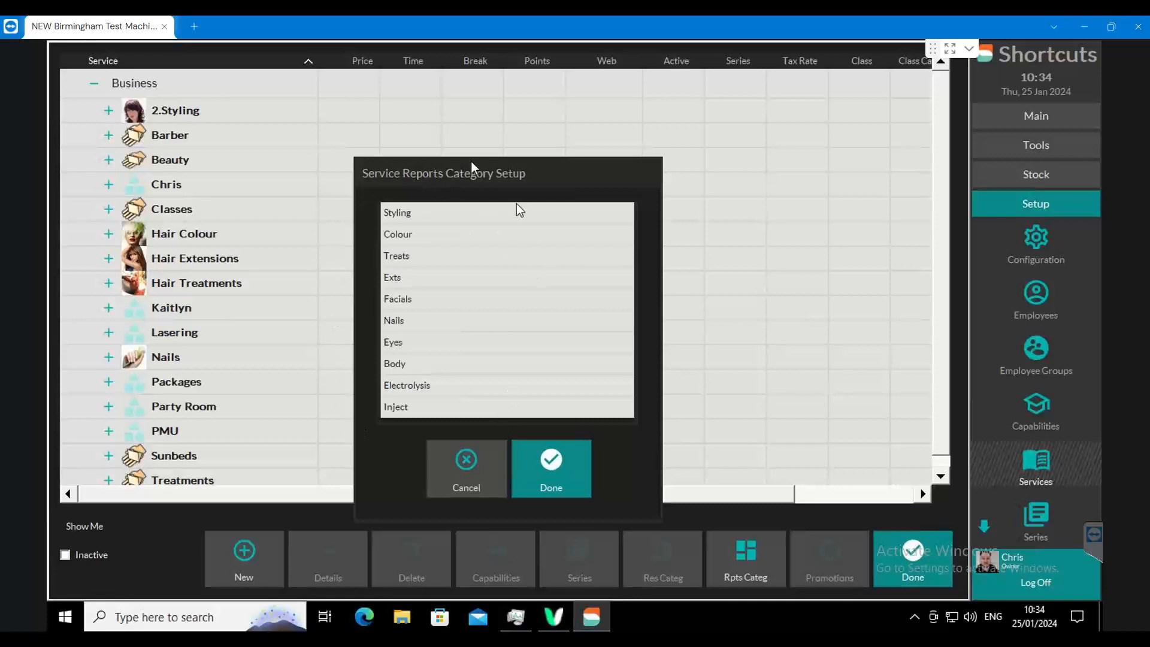
left_click(539, 480)
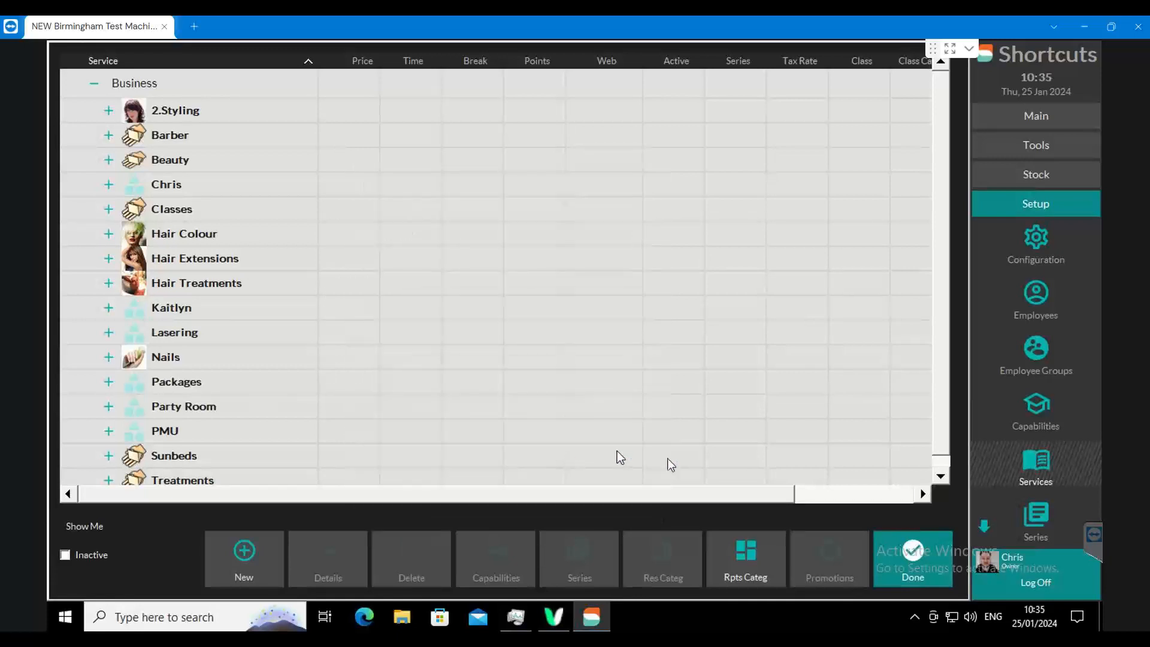
- Look through the services in the Beauty category, collapse it, and expand the Barber category
left_click(109, 160)
left_click(162, 197)
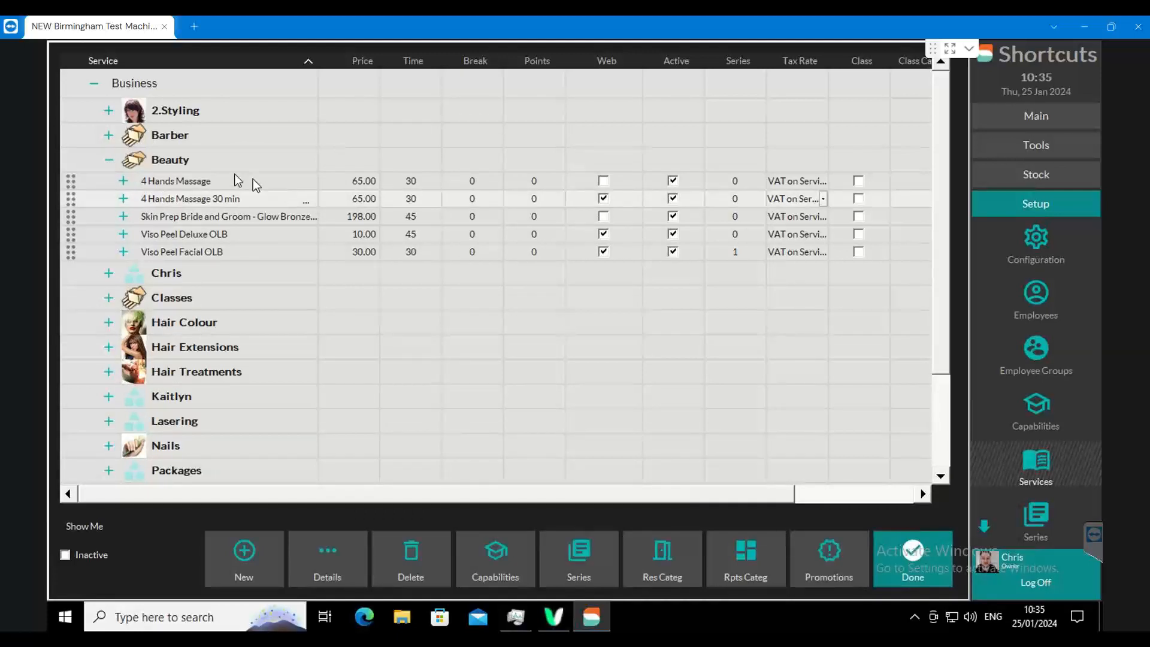
left_click(110, 160)
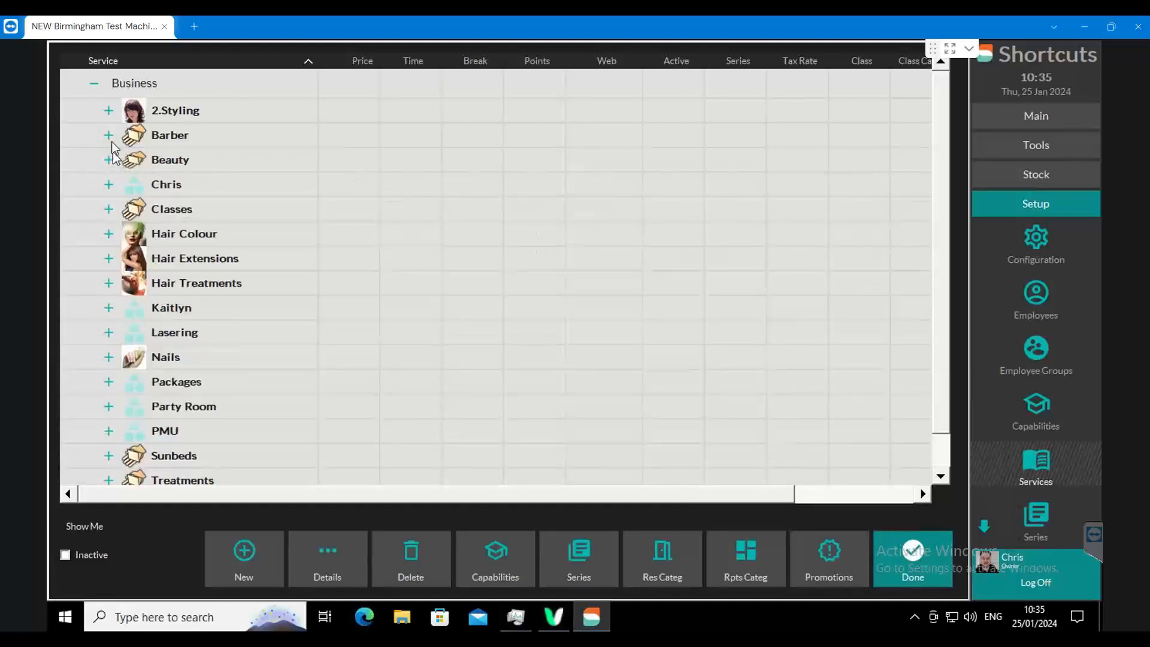
left_click(108, 135)
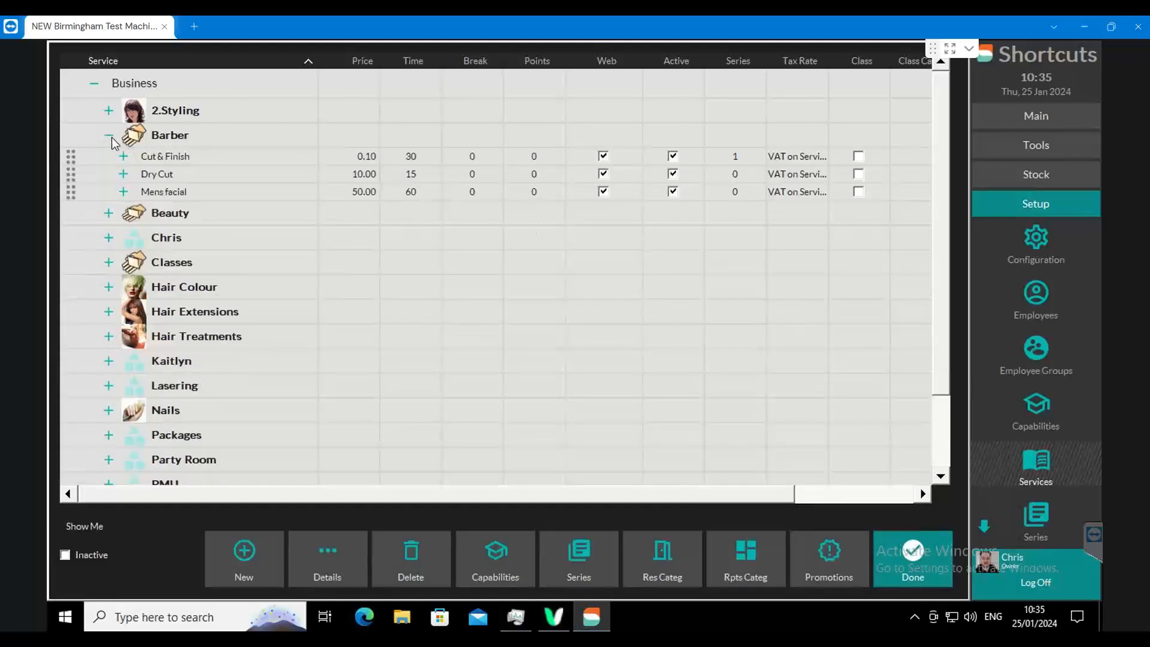
- Open the details of the Cut & Finish service in Barber, check which category its first block counts towards, and close them
left_click(180, 157)
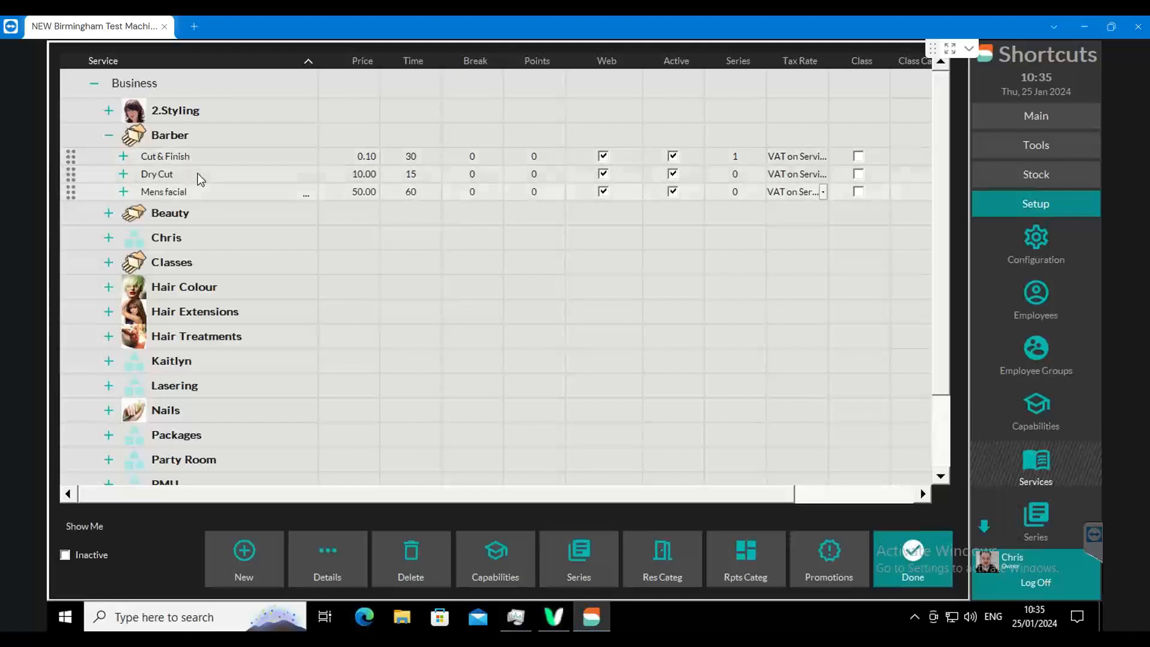
left_click(336, 553)
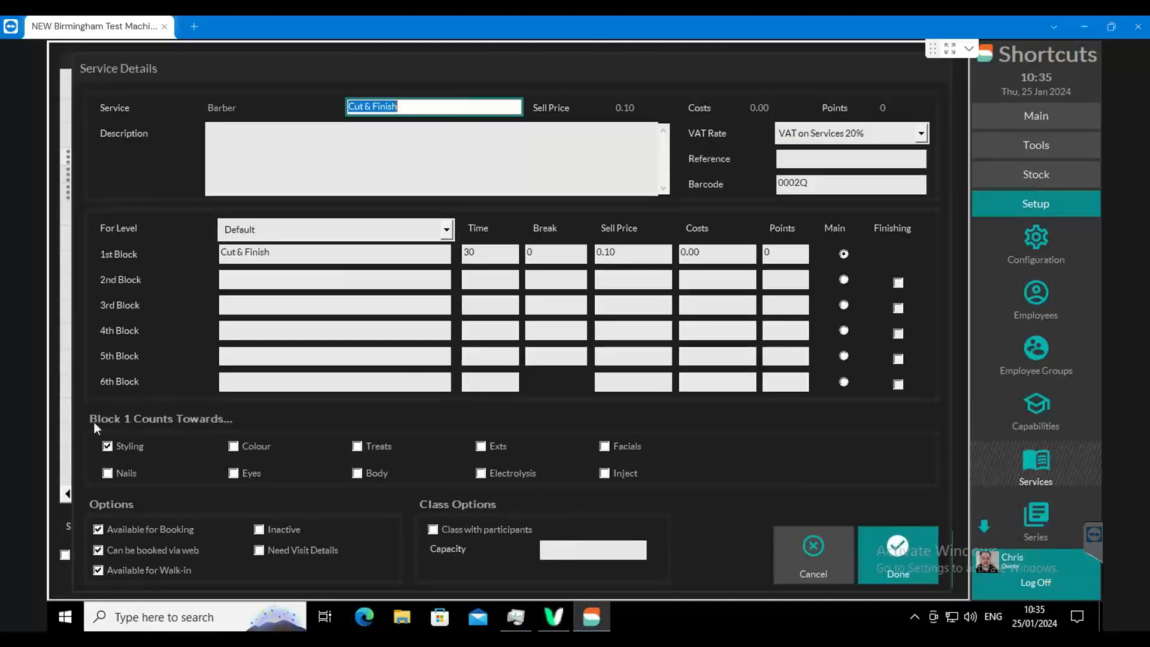
left_click(255, 259)
left_click(268, 280)
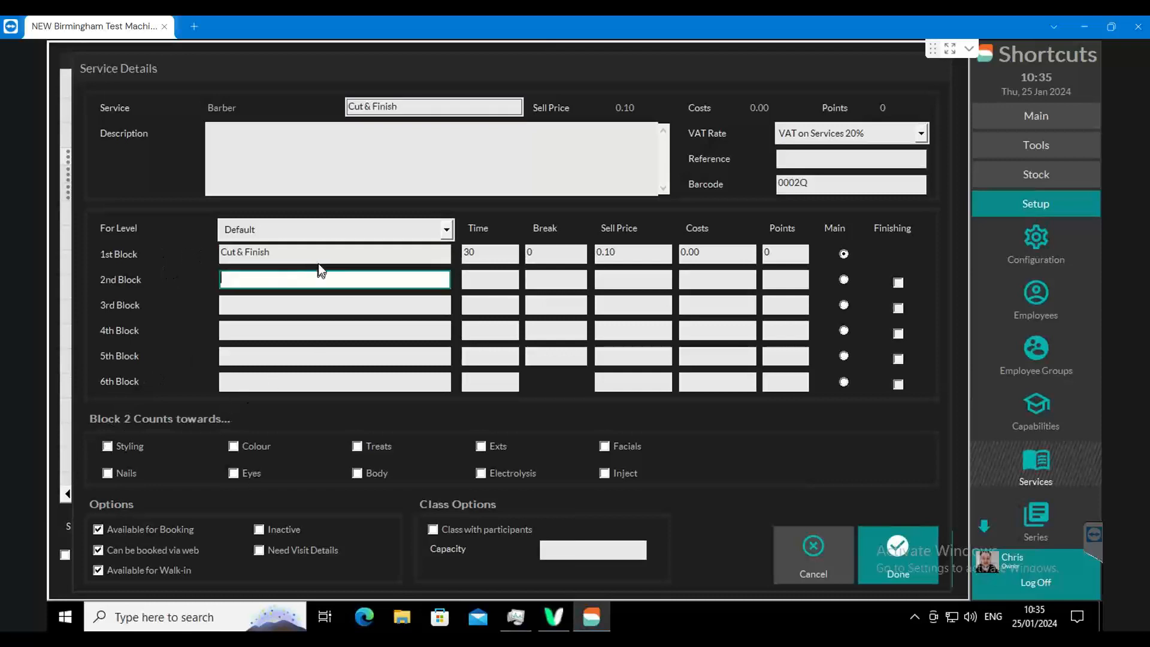
left_click(317, 254)
left_click(272, 254)
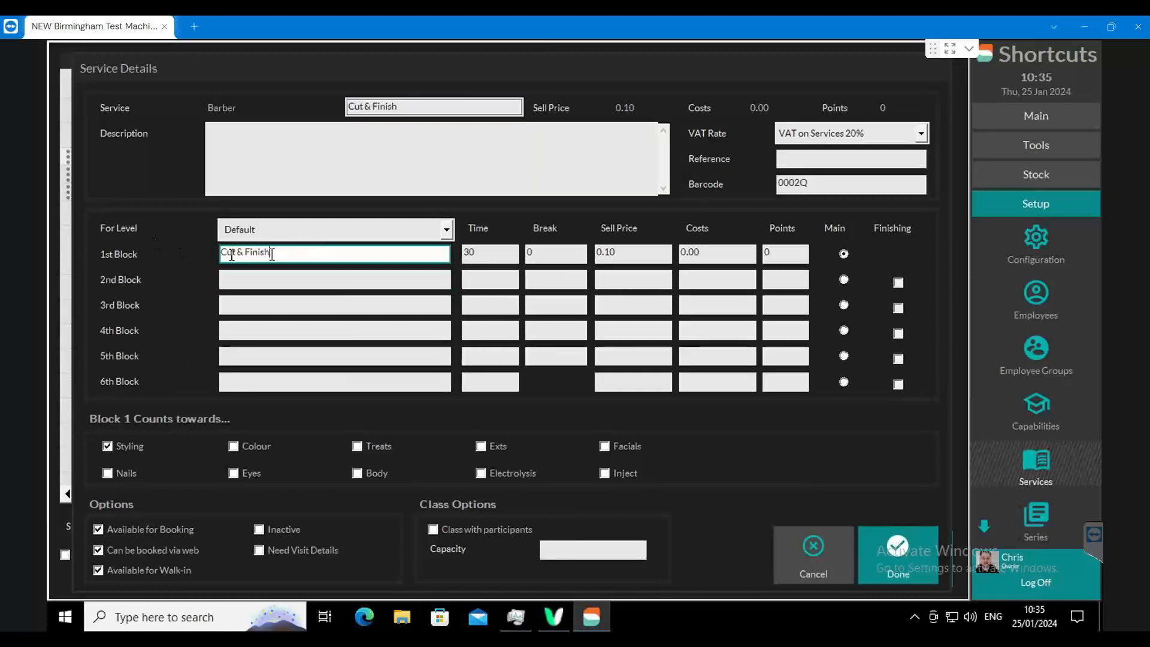
left_click_drag(272, 254, 166, 246)
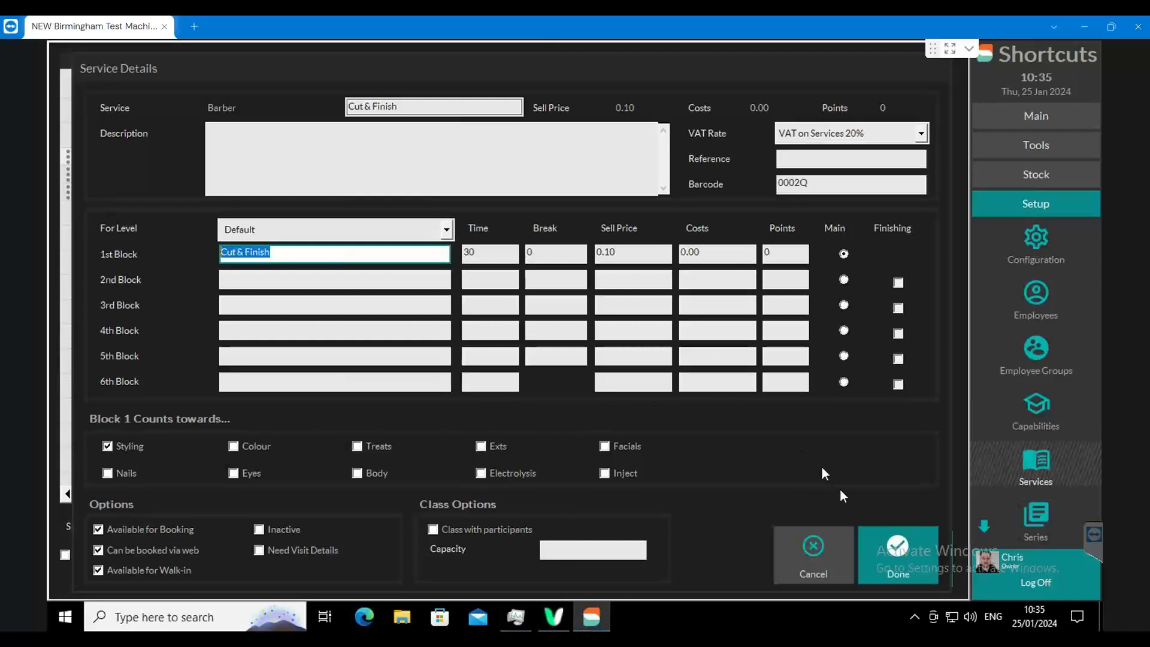
left_click(882, 536)
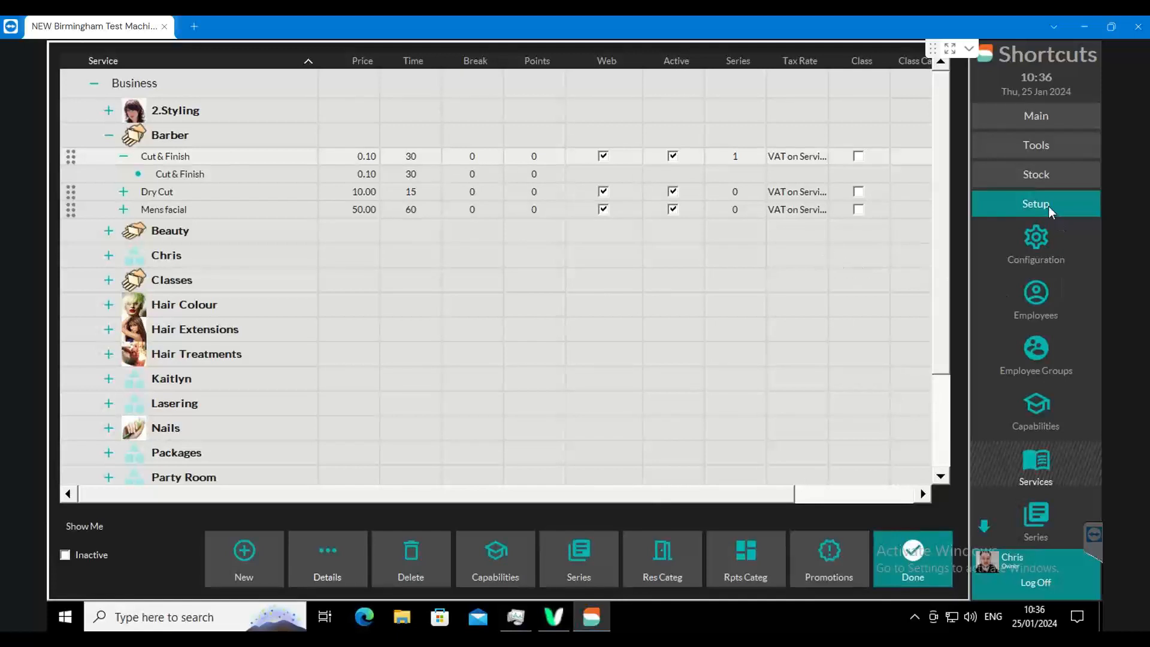
- Open the employee setup, check the hourly rate in the pay details, and return to the appointment book
left_click(1040, 298)
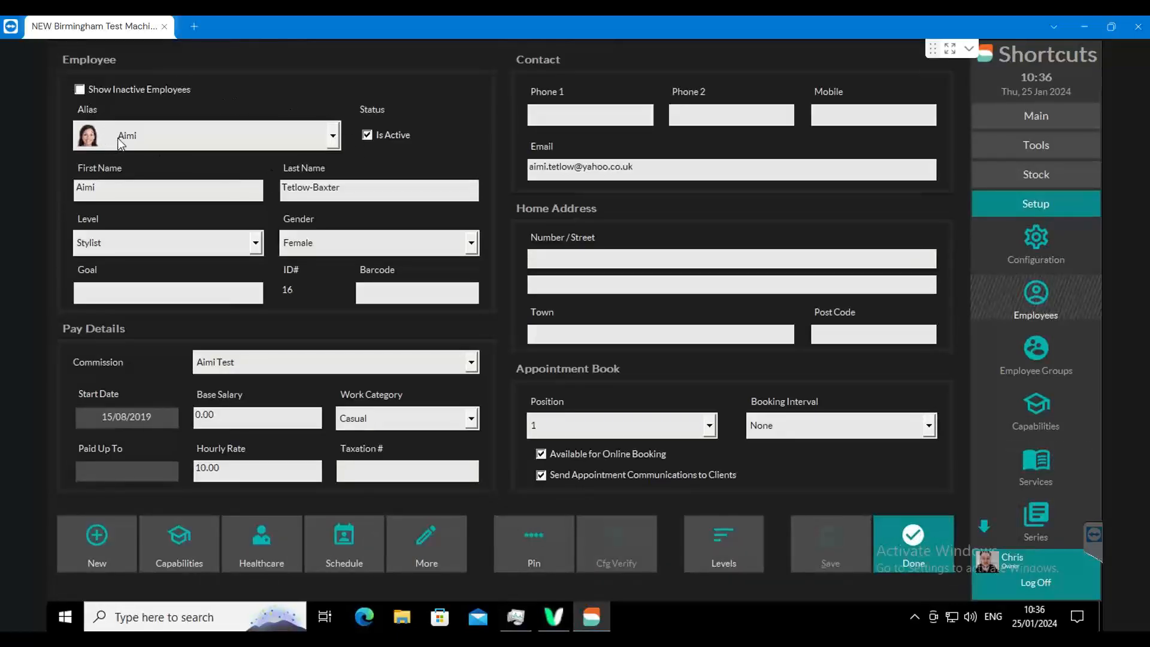
left_click_drag(254, 472, 187, 473)
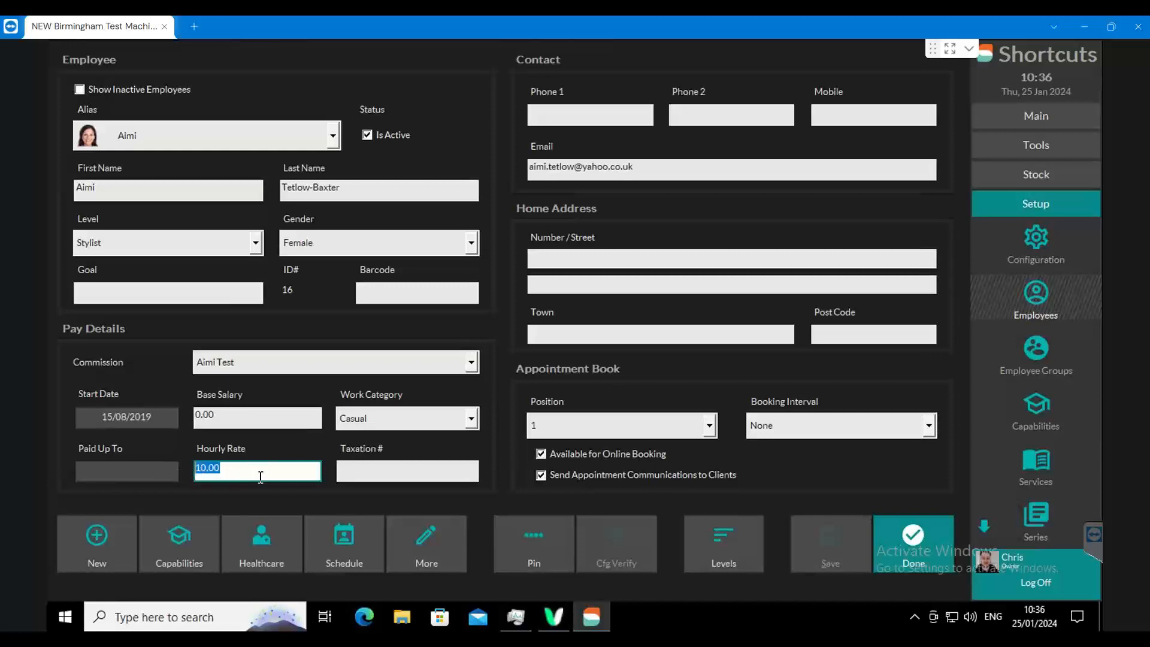
left_click(225, 474)
left_click(897, 537)
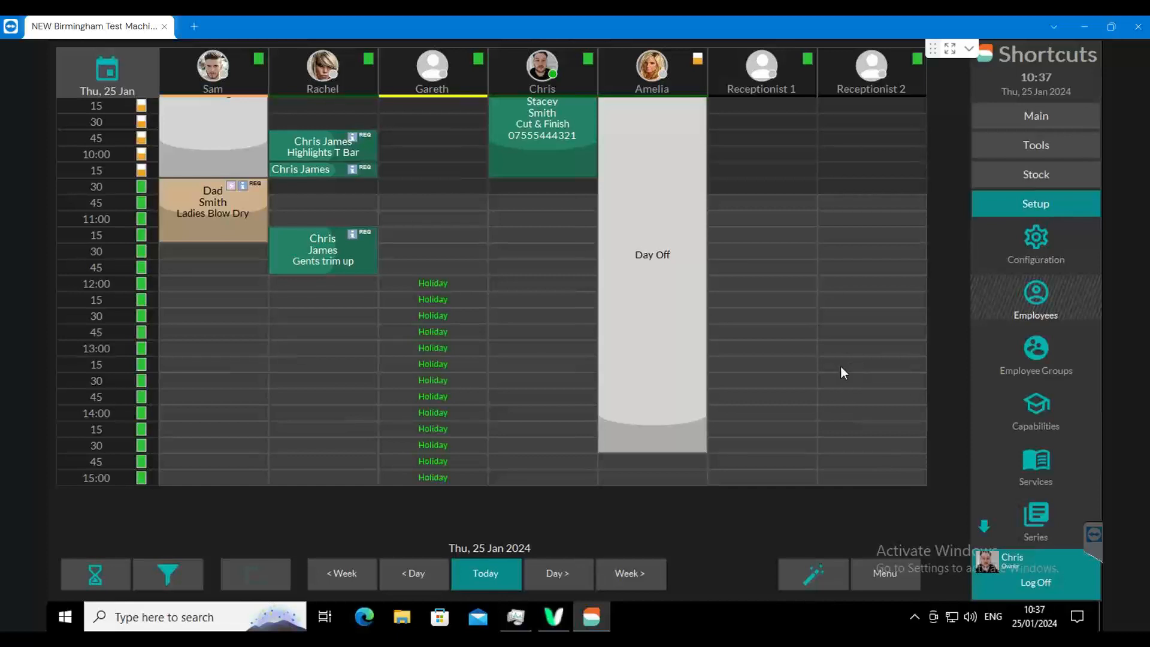
- Open the Appointment Roster Analysis report's options from the Appointments reports
left_click(1044, 149)
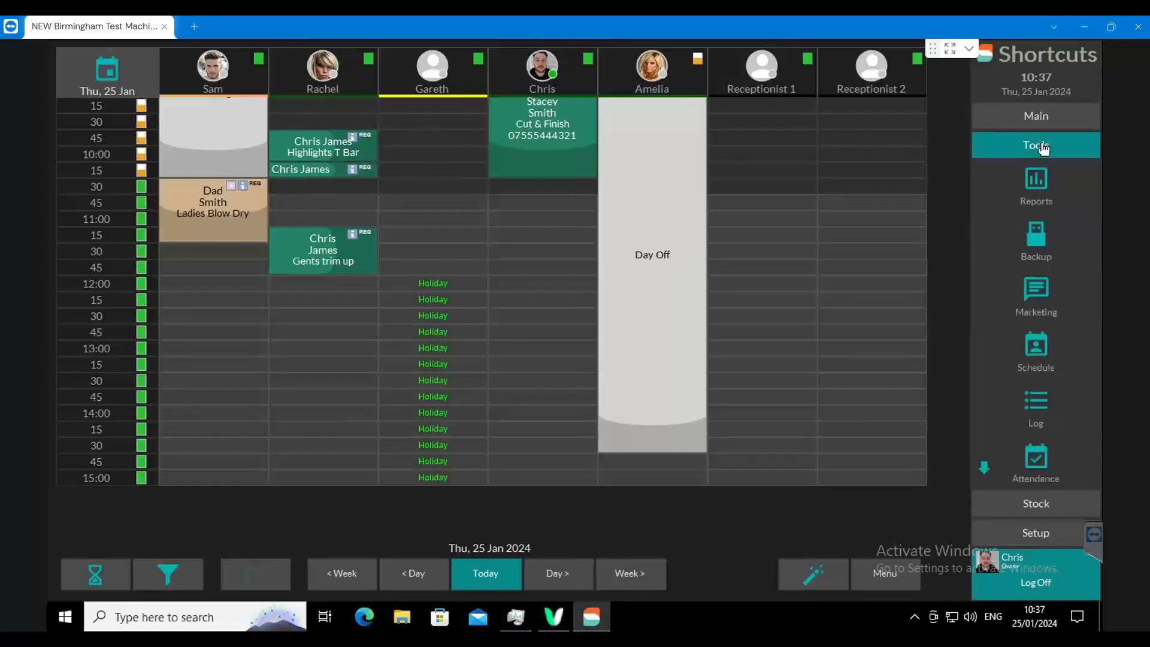
left_click(1036, 181)
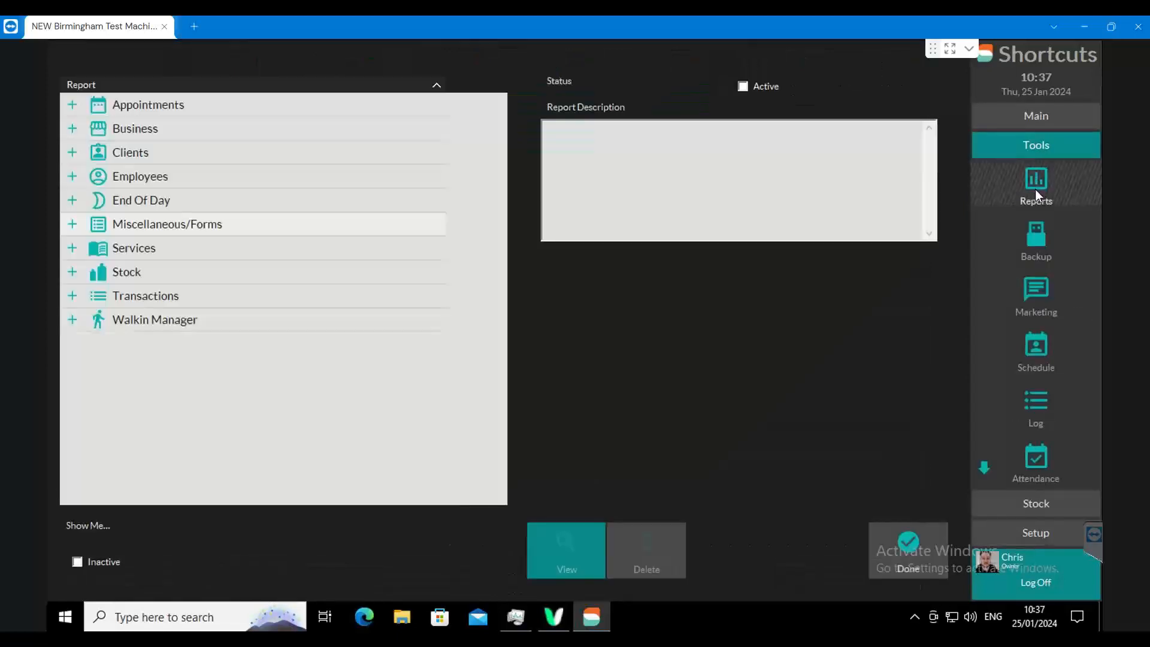
left_click(71, 107)
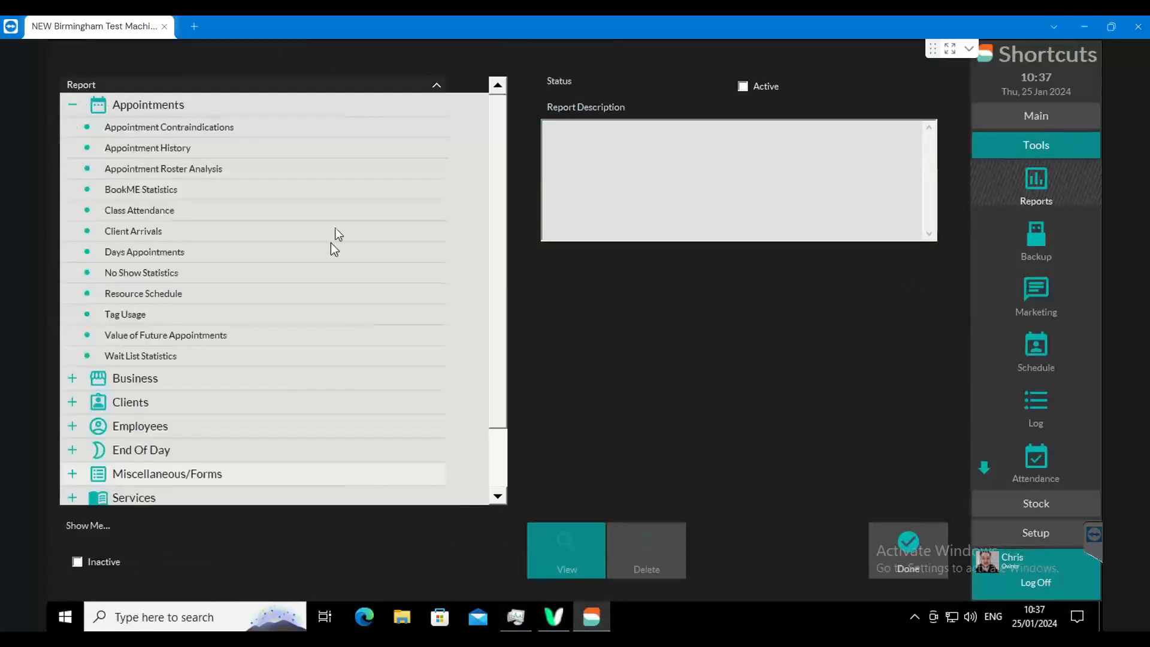
left_click(200, 170)
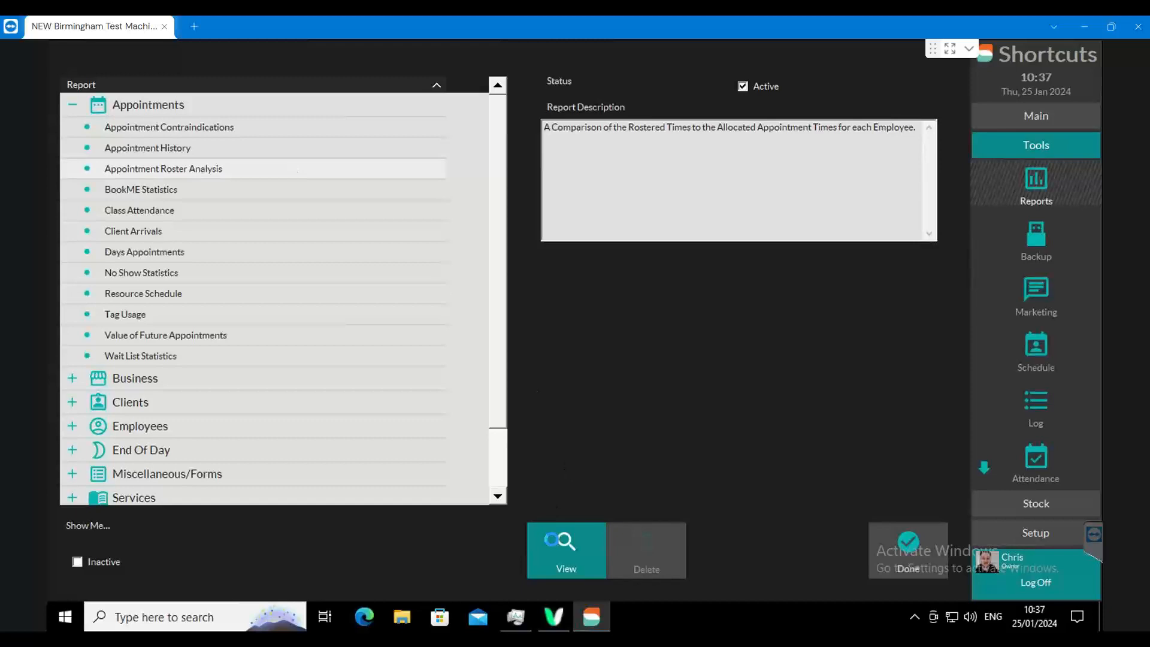
left_click(551, 540)
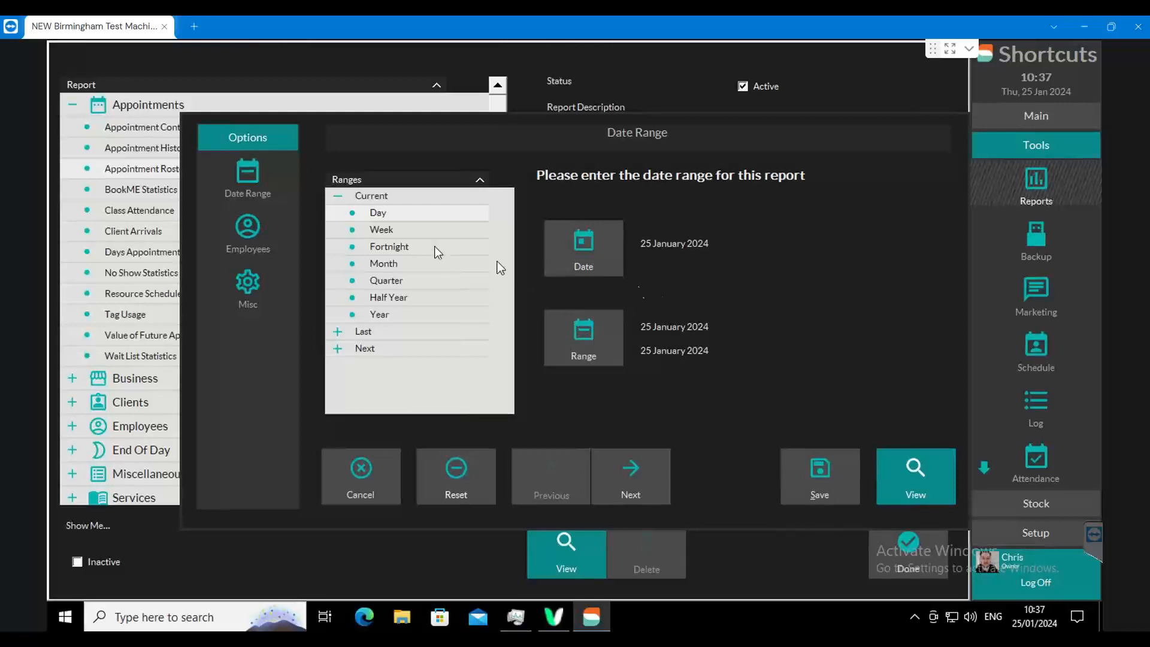
- Review the report's employee, miscellaneous and date range options, and view it for all employees for the current day
left_click(248, 231)
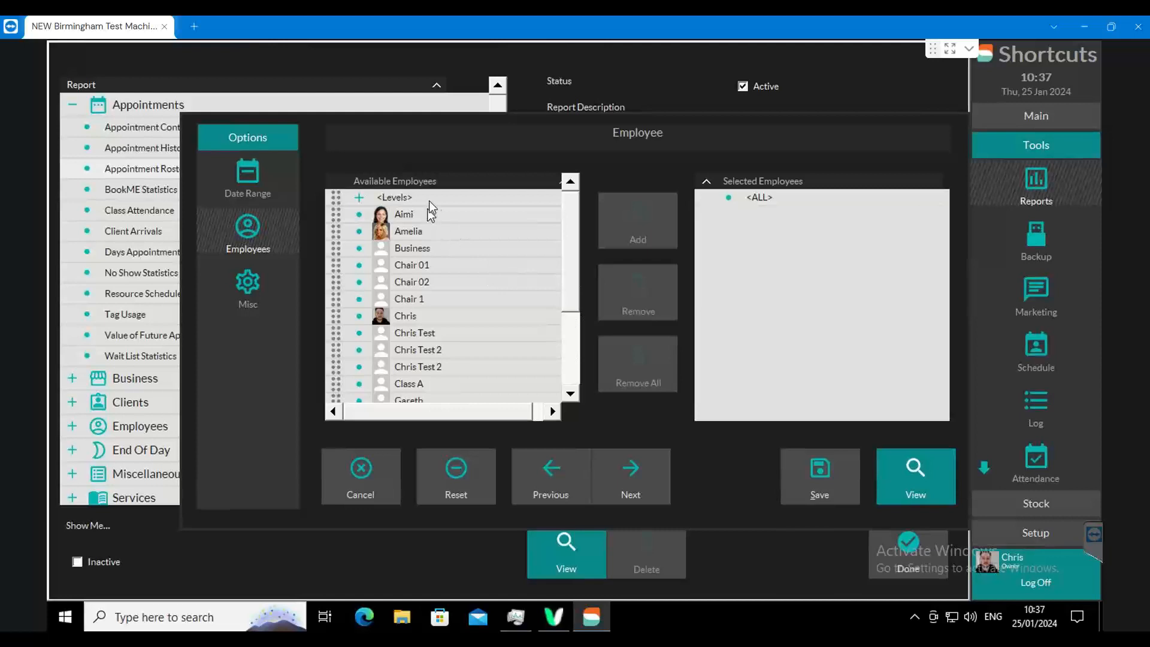
left_click(339, 219)
scroll(574, 242, "down", 3)
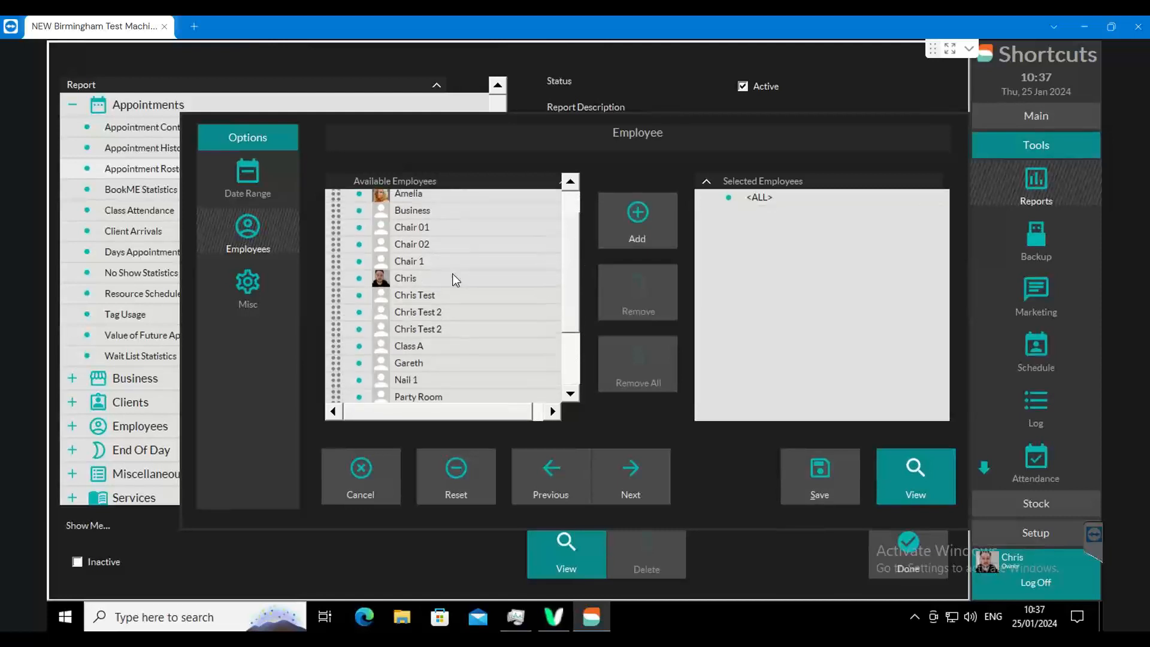
scroll(577, 291, "down", 4)
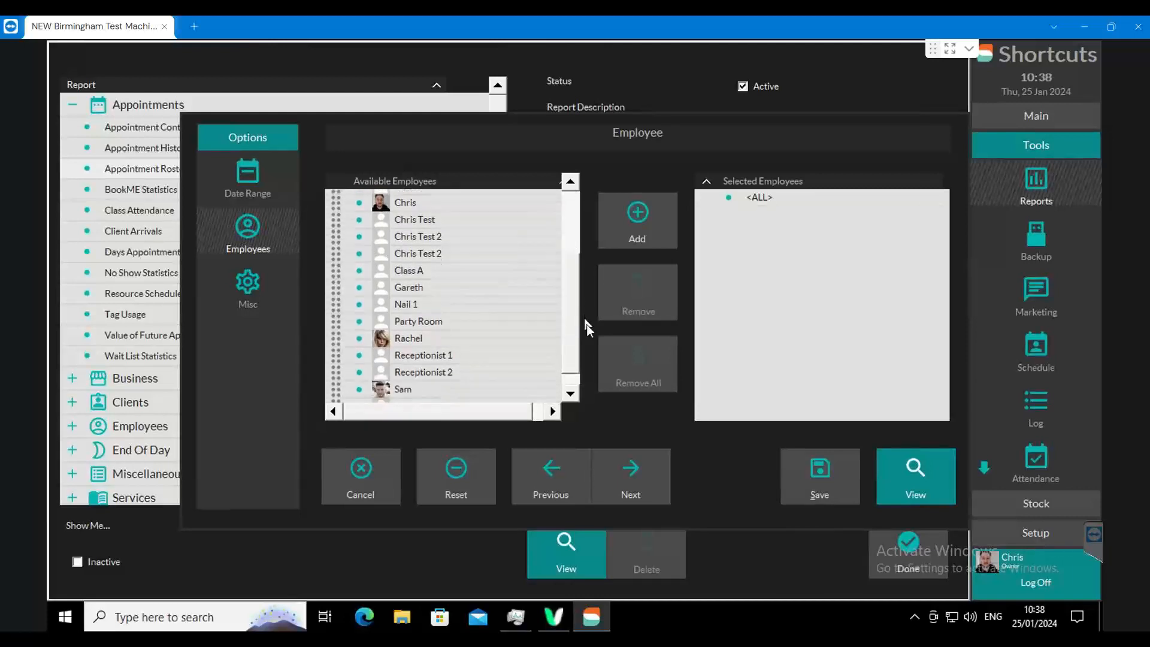
left_click(342, 337)
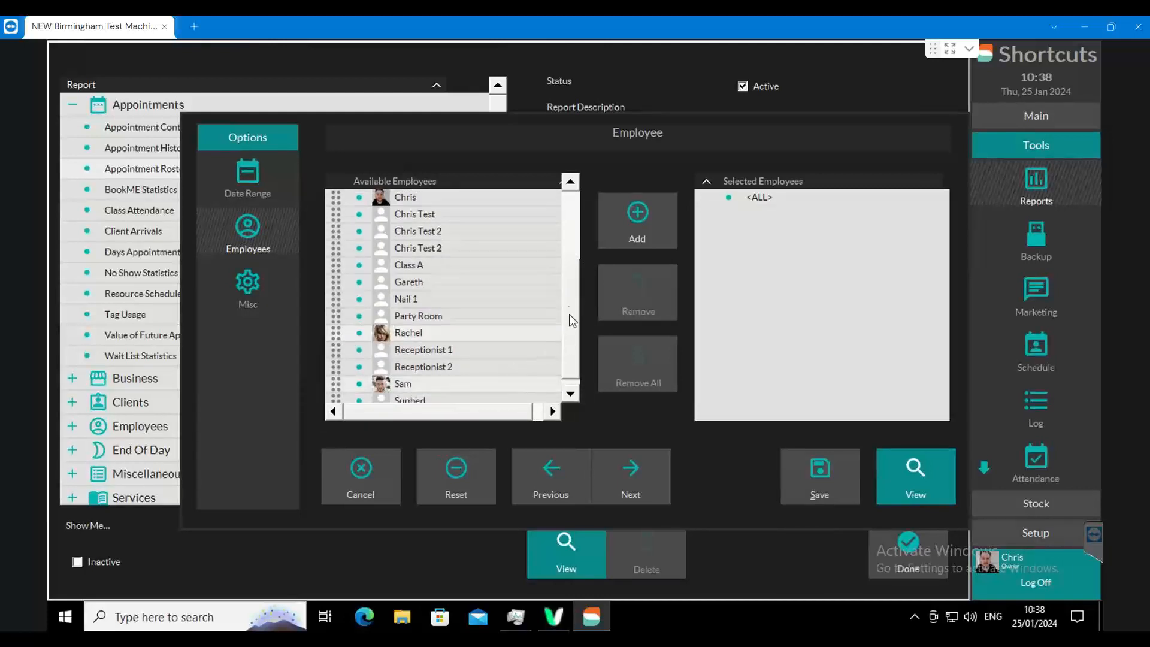
left_click_drag(573, 321, 574, 249)
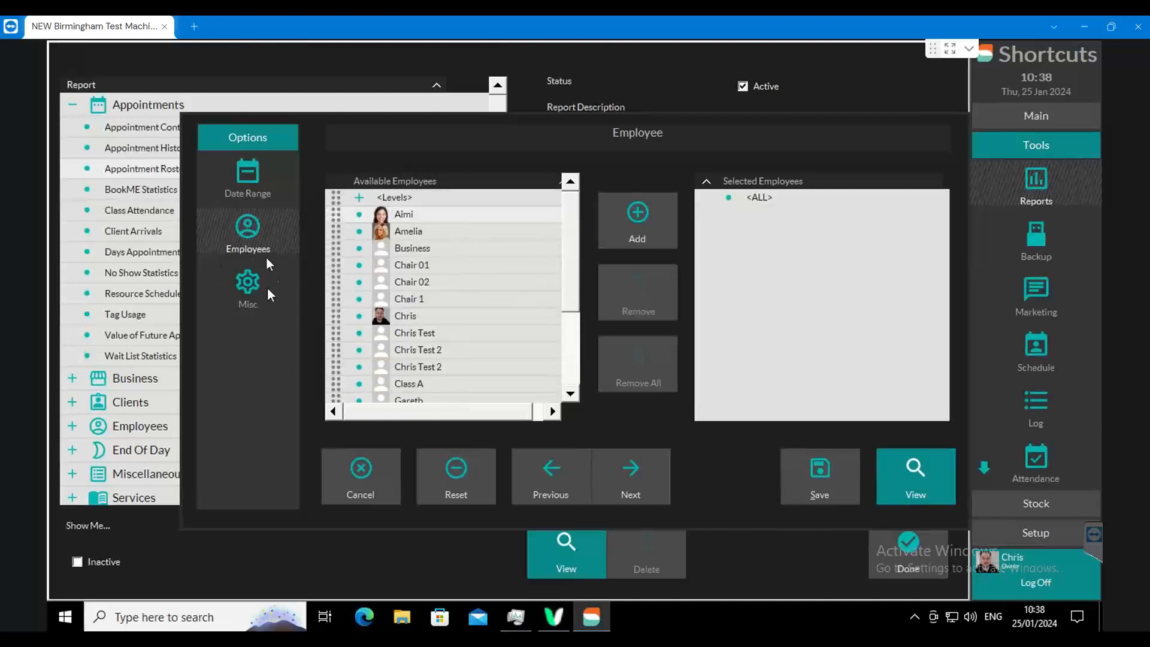
left_click(245, 288)
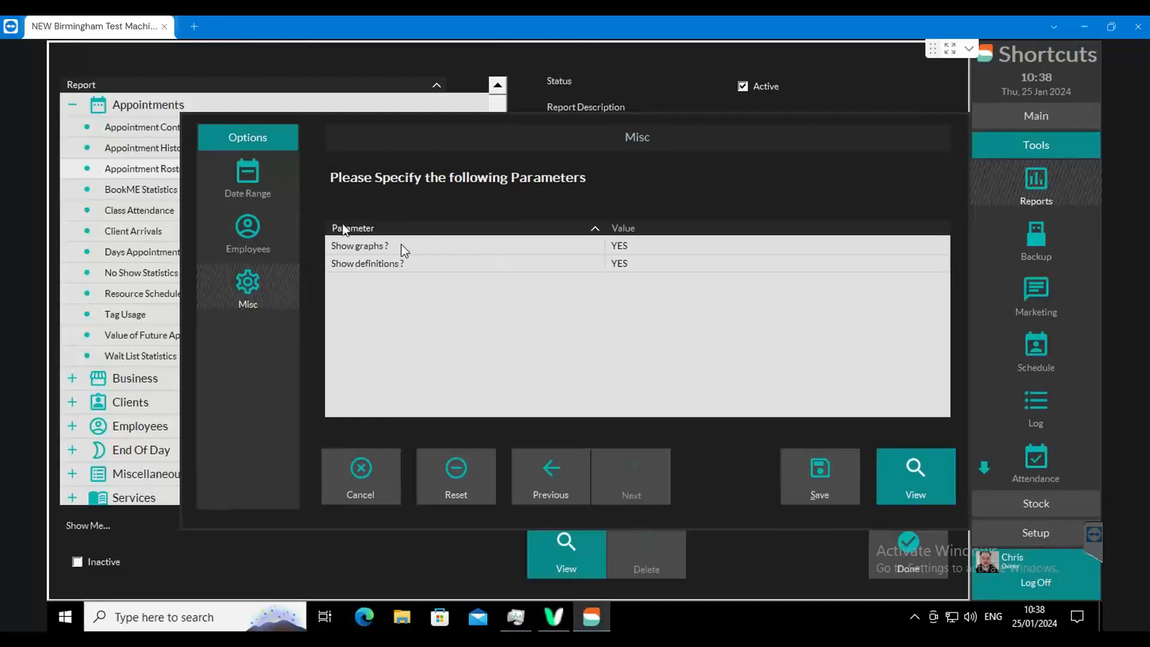
left_click(245, 183)
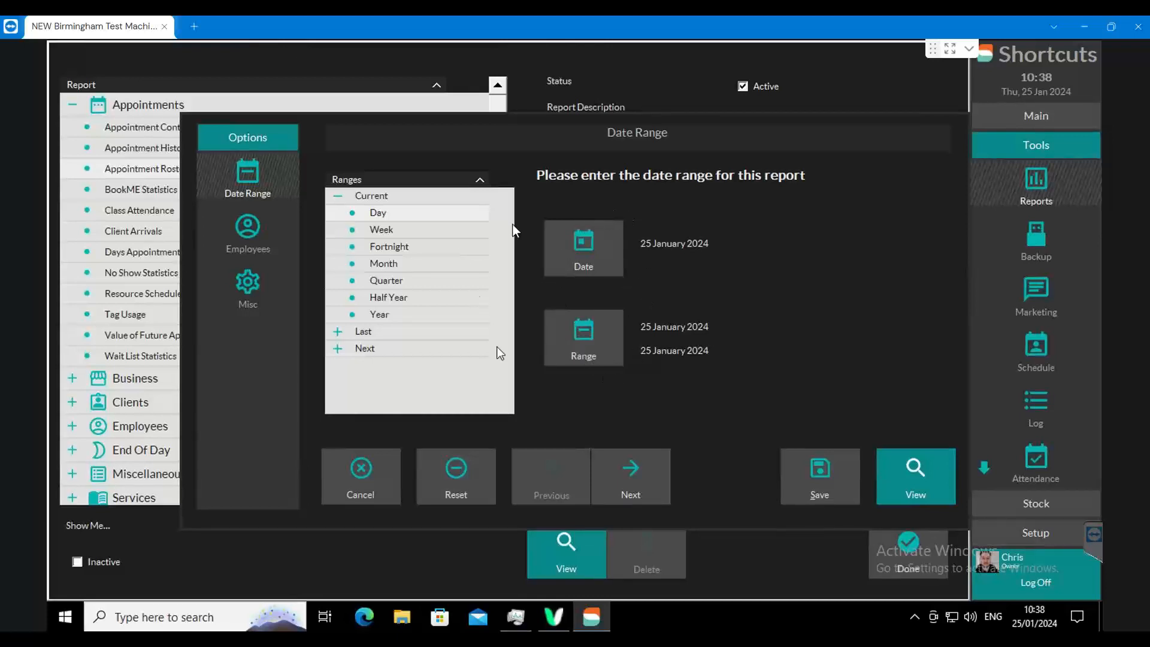
left_click(915, 469)
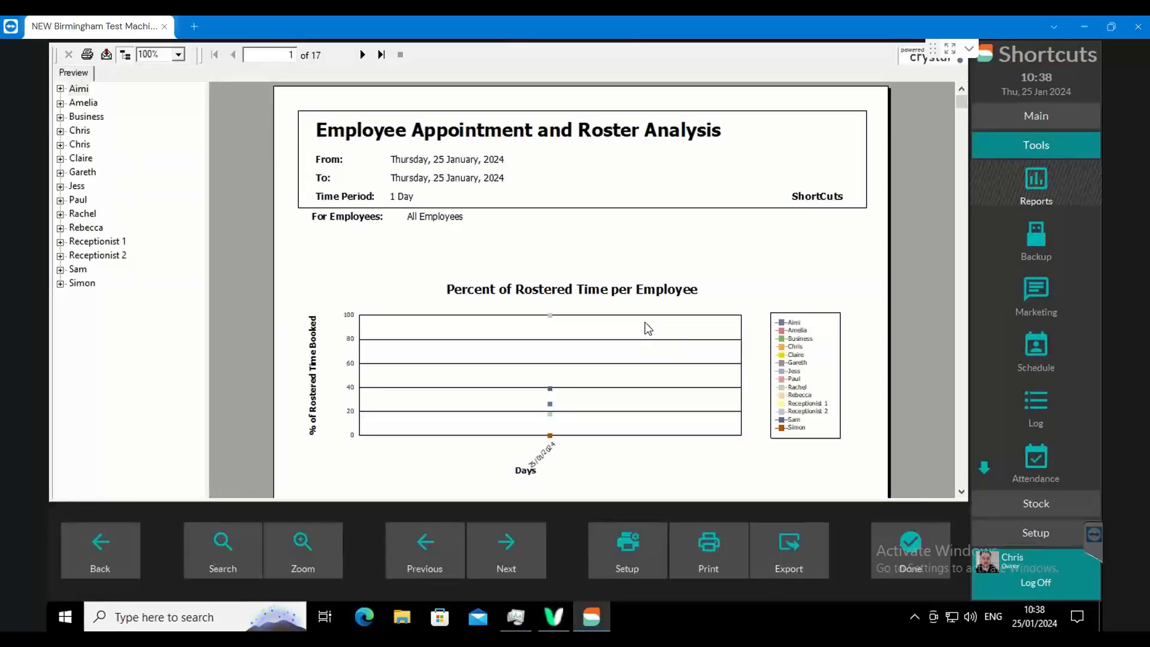
- Return to the report options, add three individual employees as the selection, and view the roster analysis for them only
left_click(102, 548)
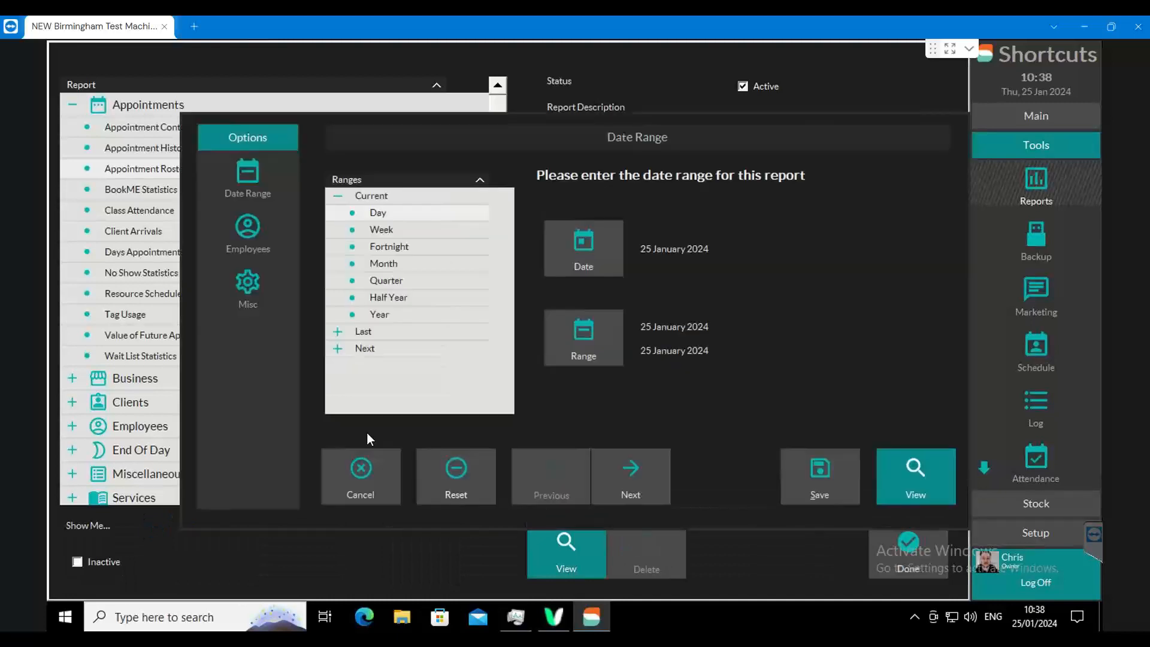
left_click(249, 226)
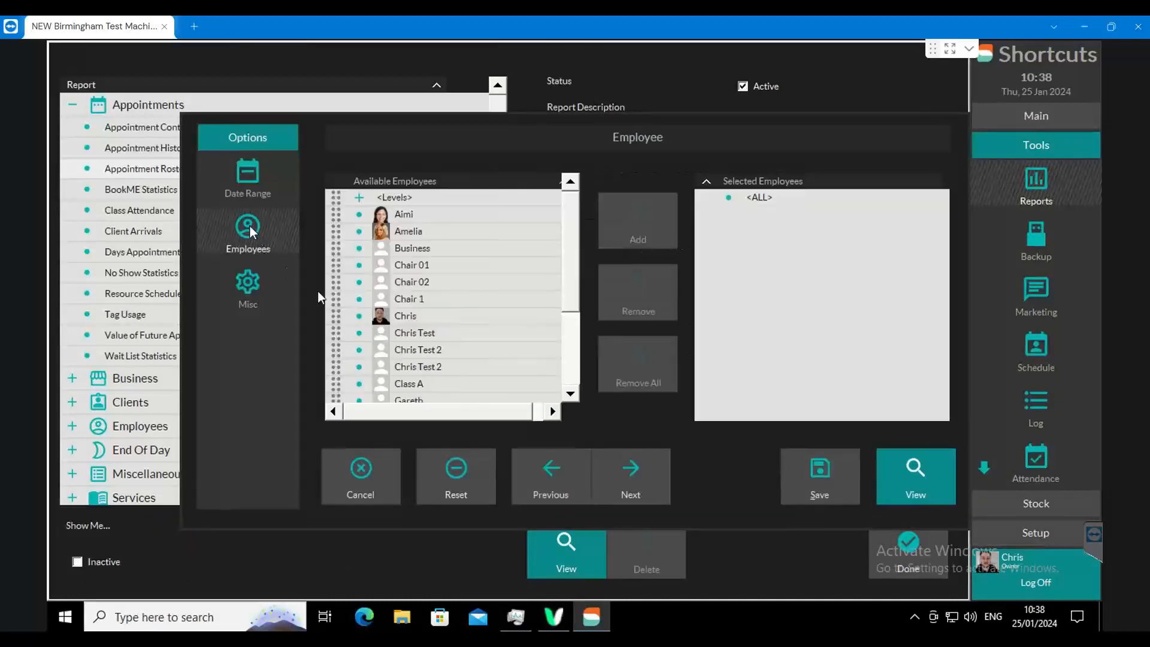
left_click(338, 215)
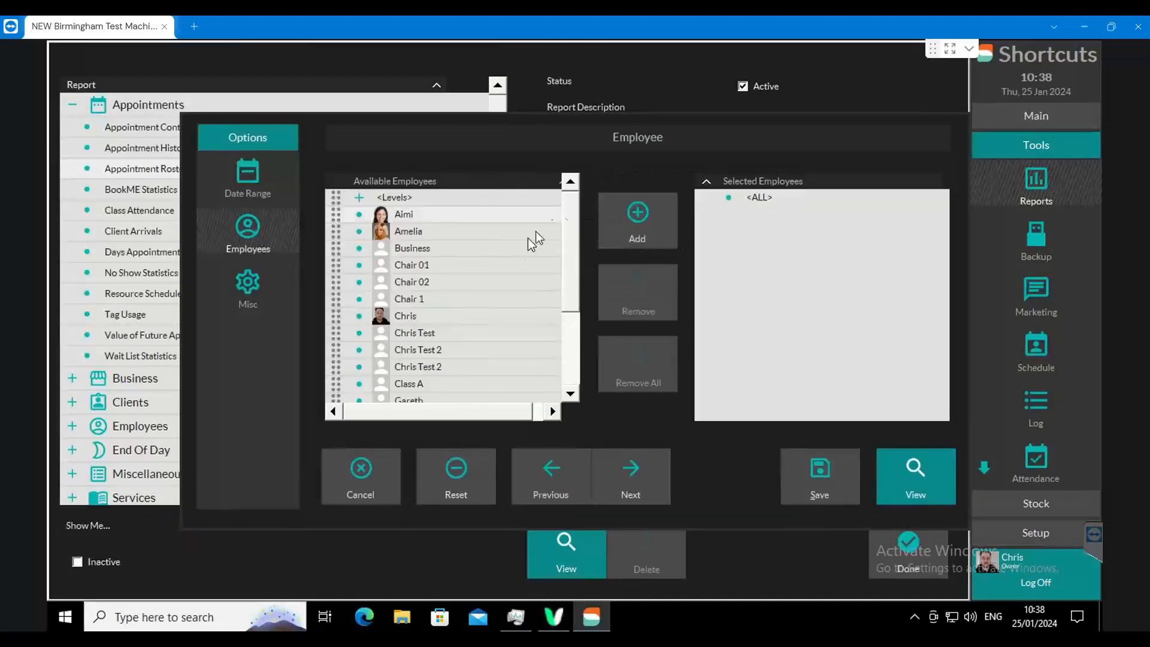
left_click_drag(569, 214, 574, 264)
left_click(527, 355)
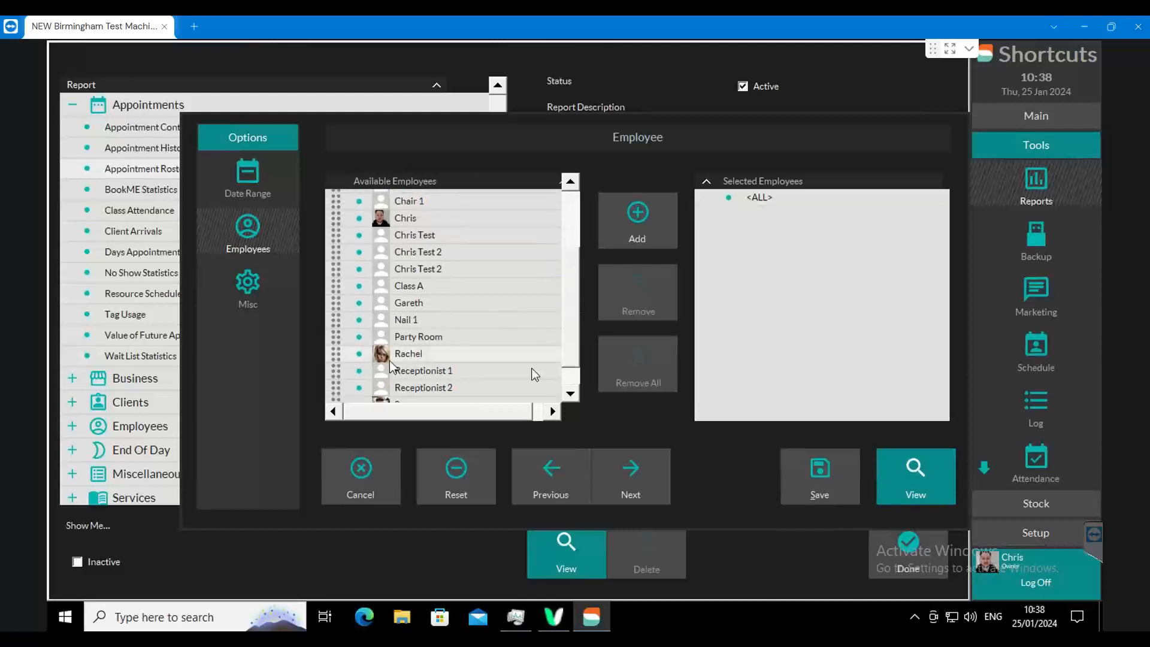
scroll(575, 357, "down", 1)
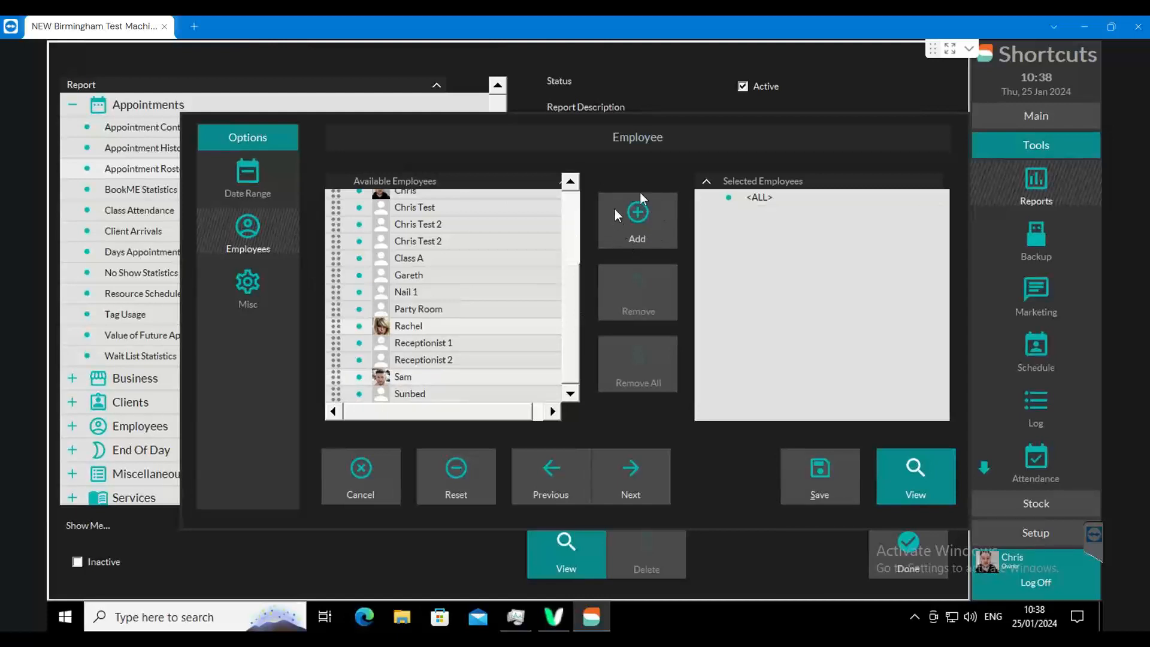
left_click(634, 216)
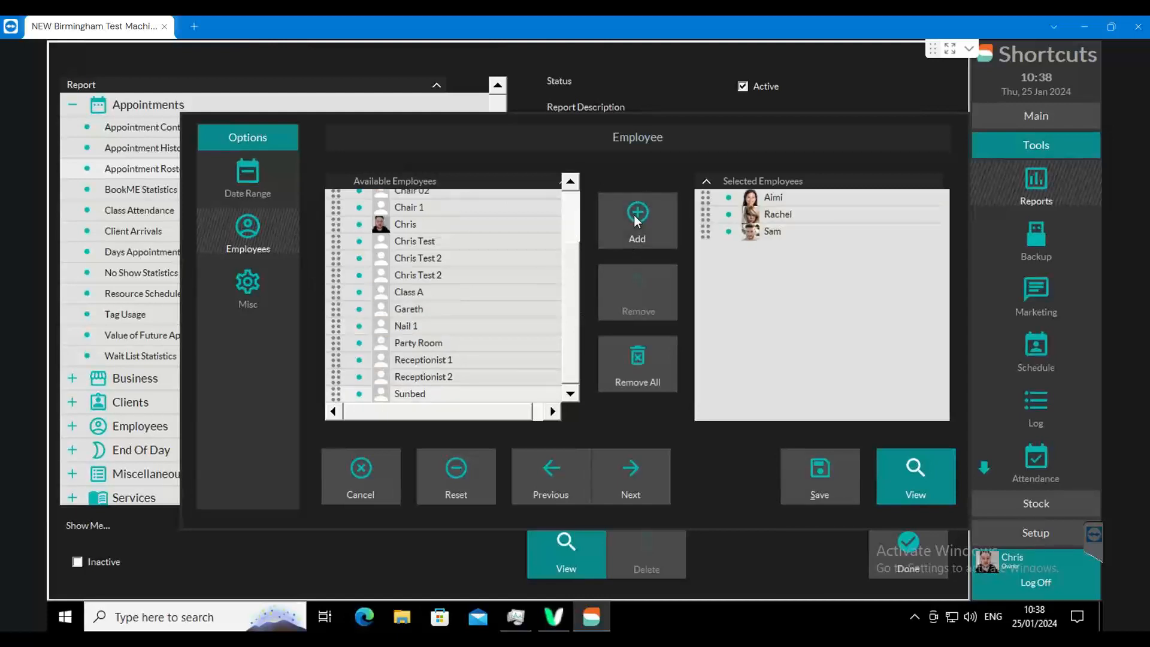
left_click(927, 476)
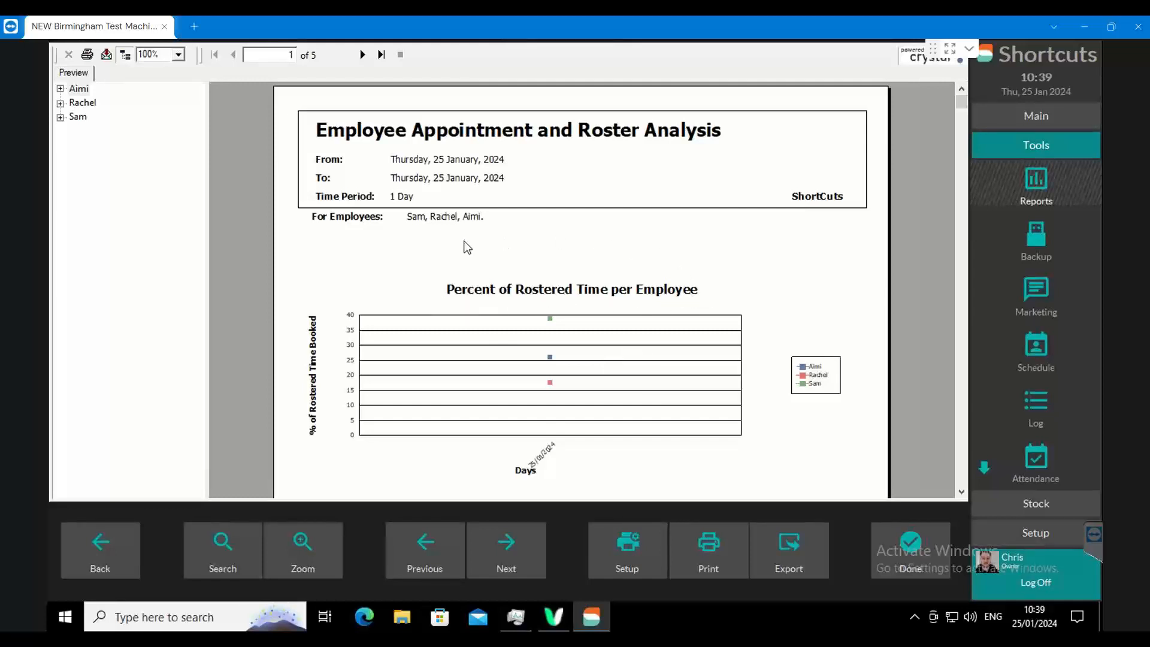
right_click(339, 363)
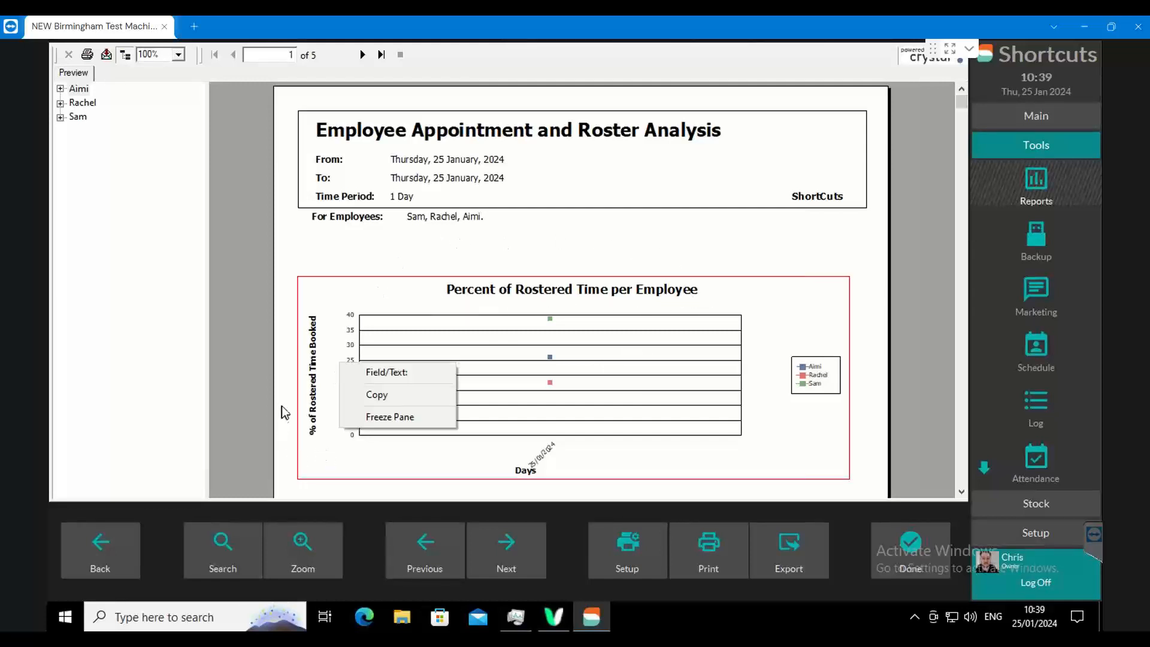
left_click(317, 257)
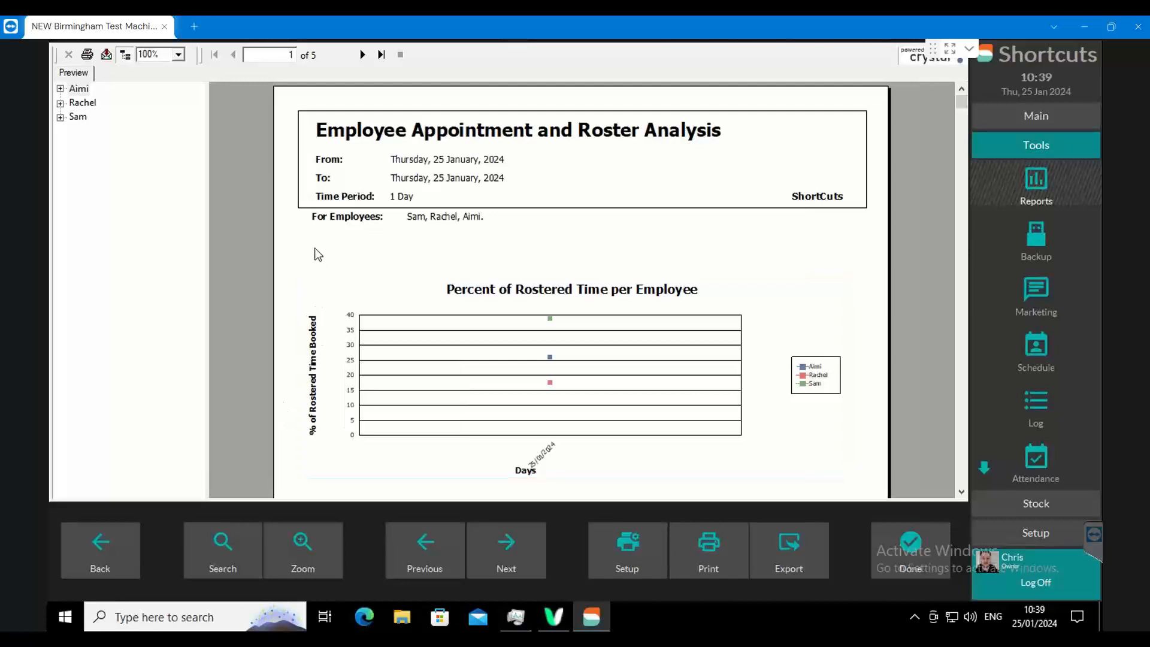
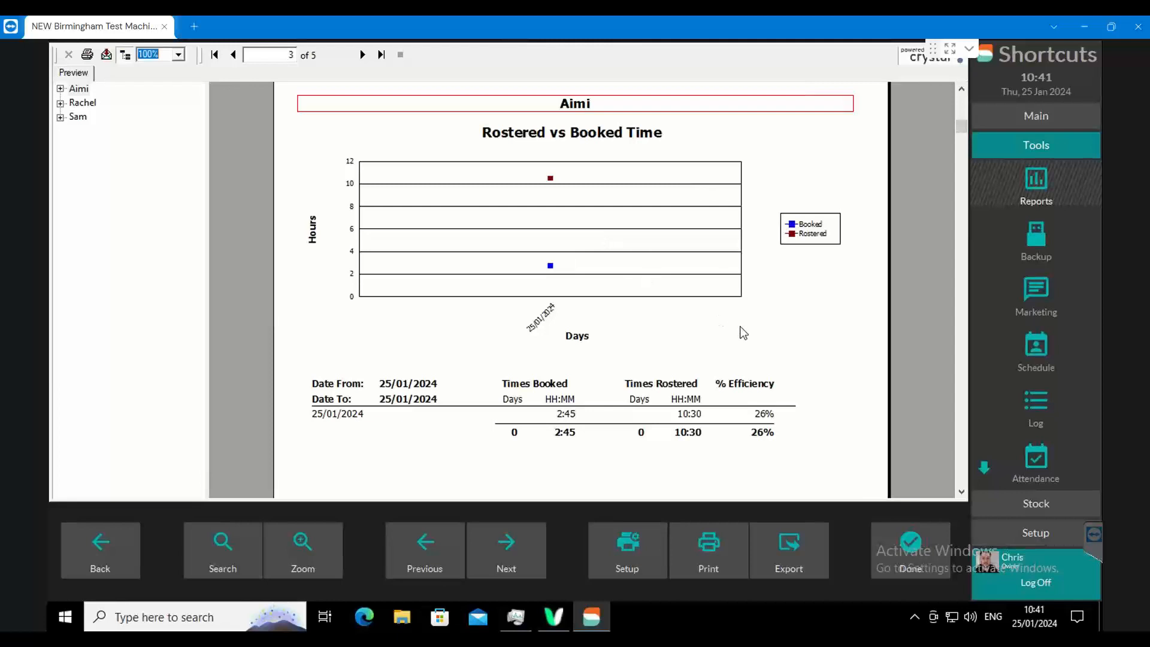
- Examine the booked time, rostered time and efficiency percentage for the first employee in the roster analysis
scroll(781, 339, "down", 3)
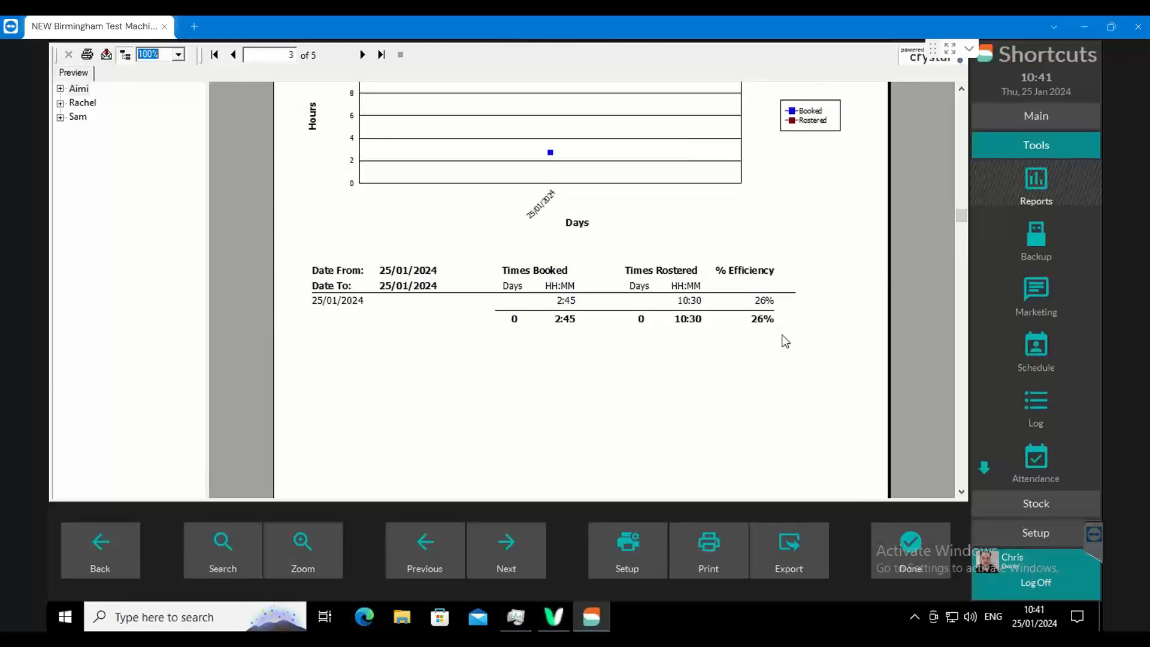
left_click(359, 302)
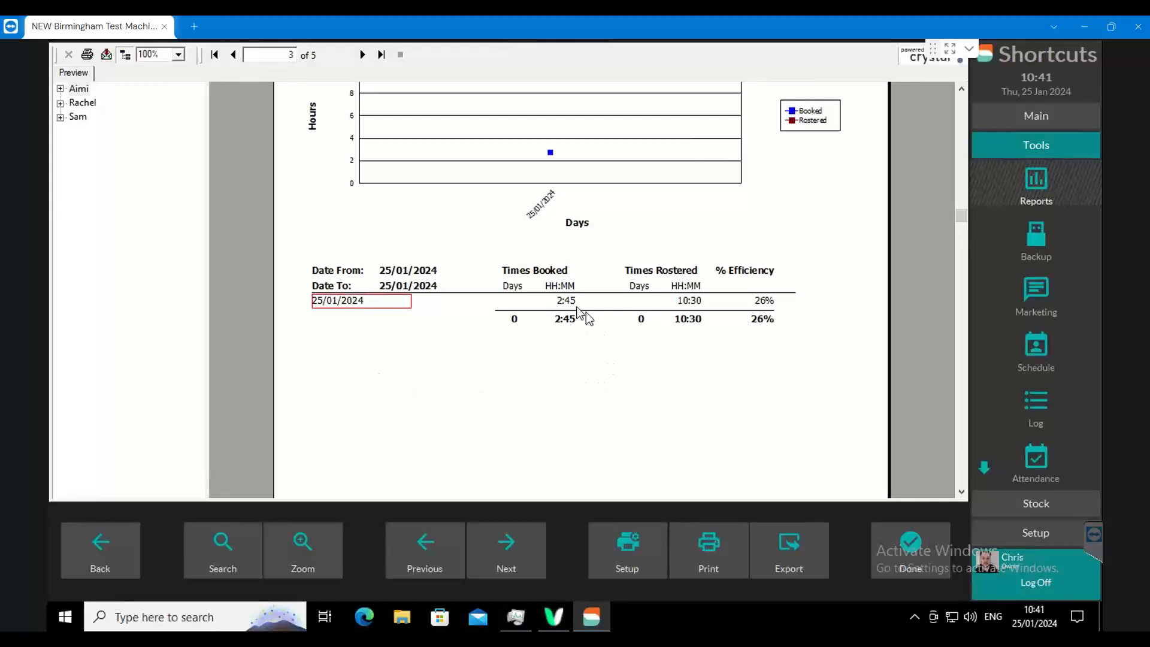
left_click(568, 302)
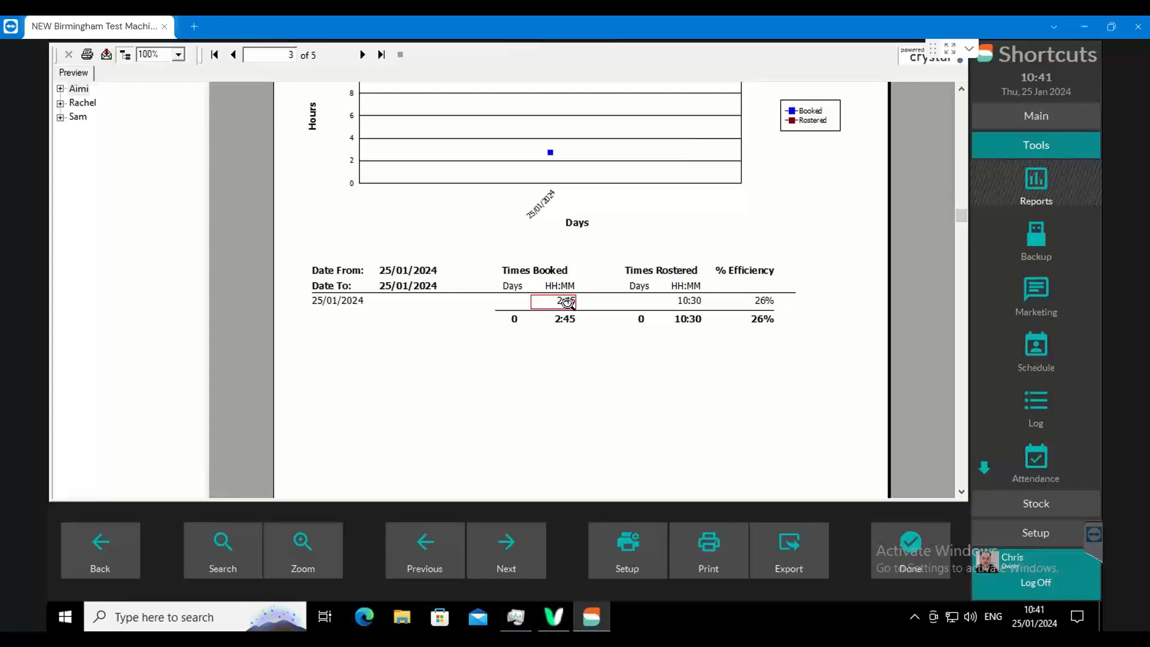
left_click(689, 301)
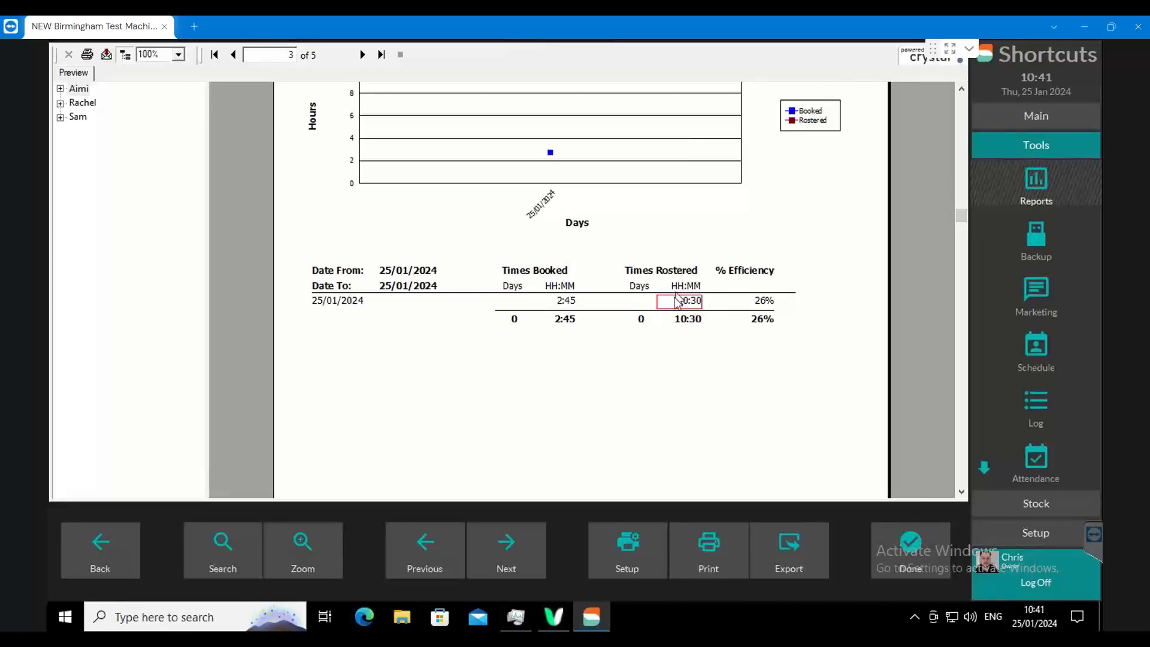
left_click(566, 303)
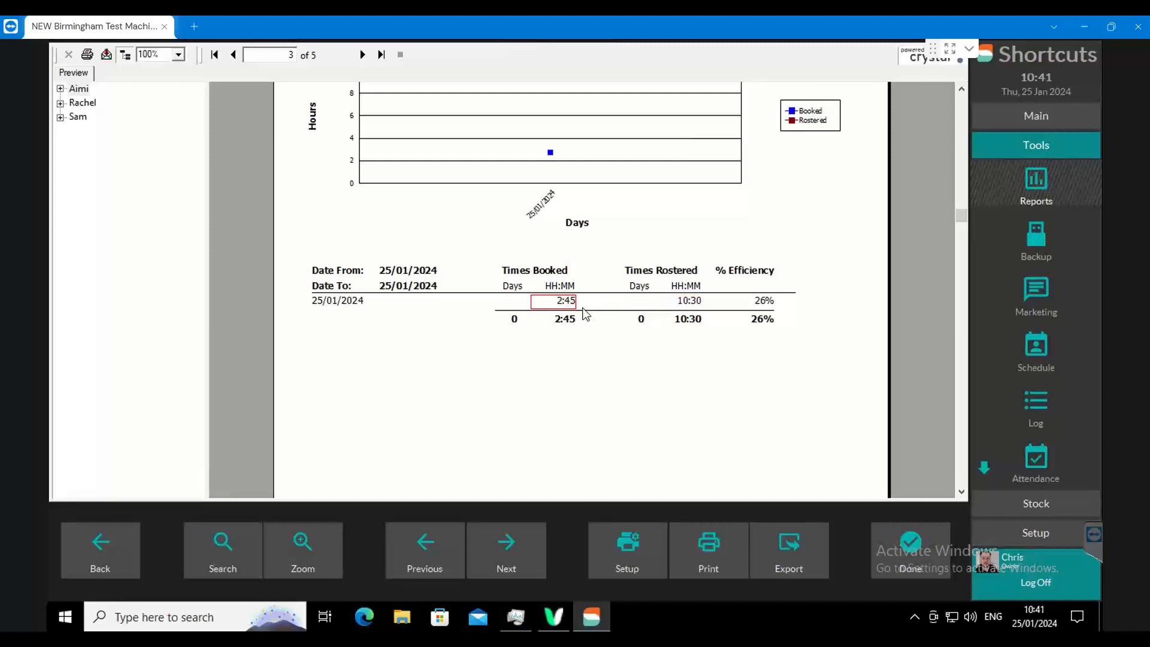
left_click(765, 300)
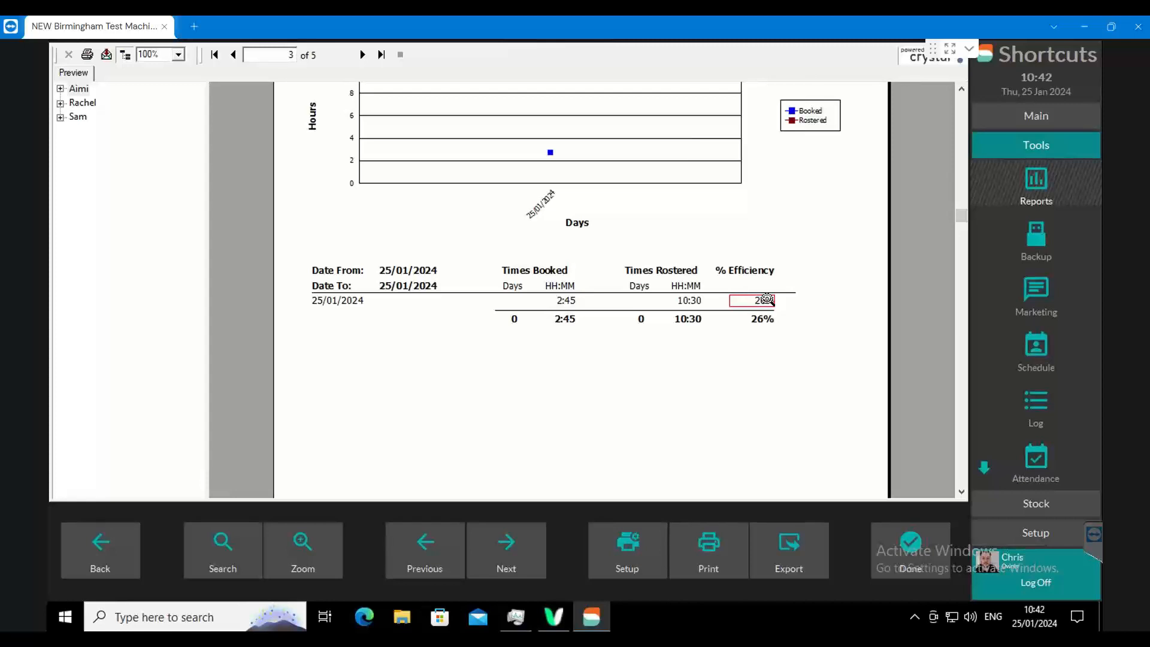
- View the roster analysis pages of the second and third employees, and go back to the first employee's page
left_click(82, 103)
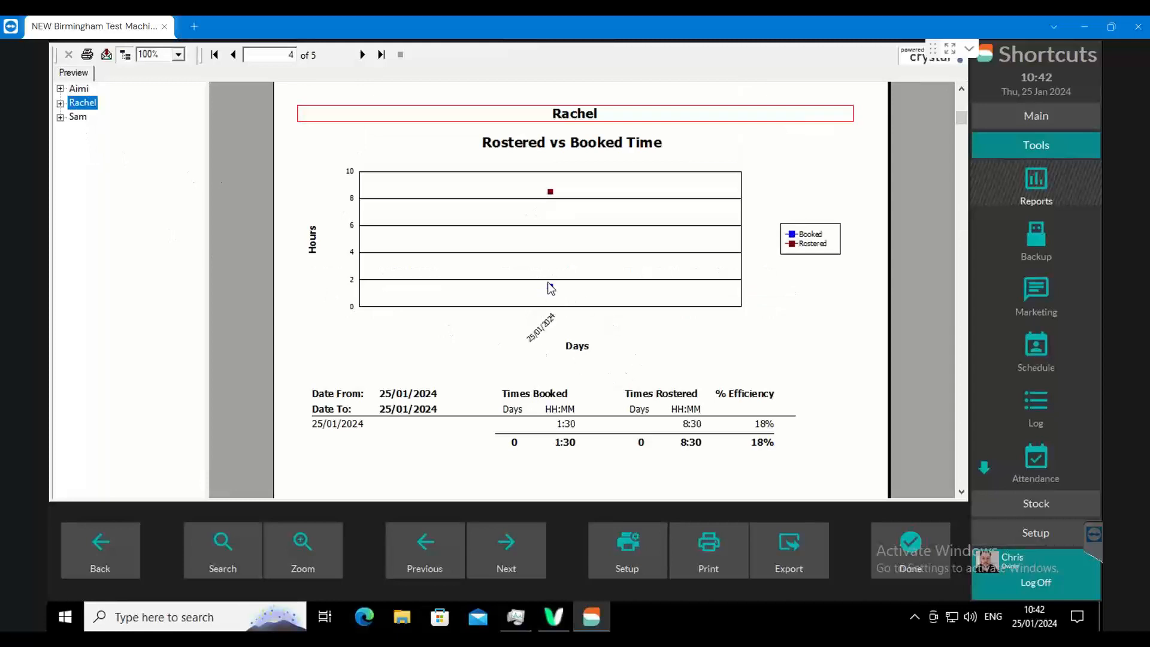
left_click(78, 117)
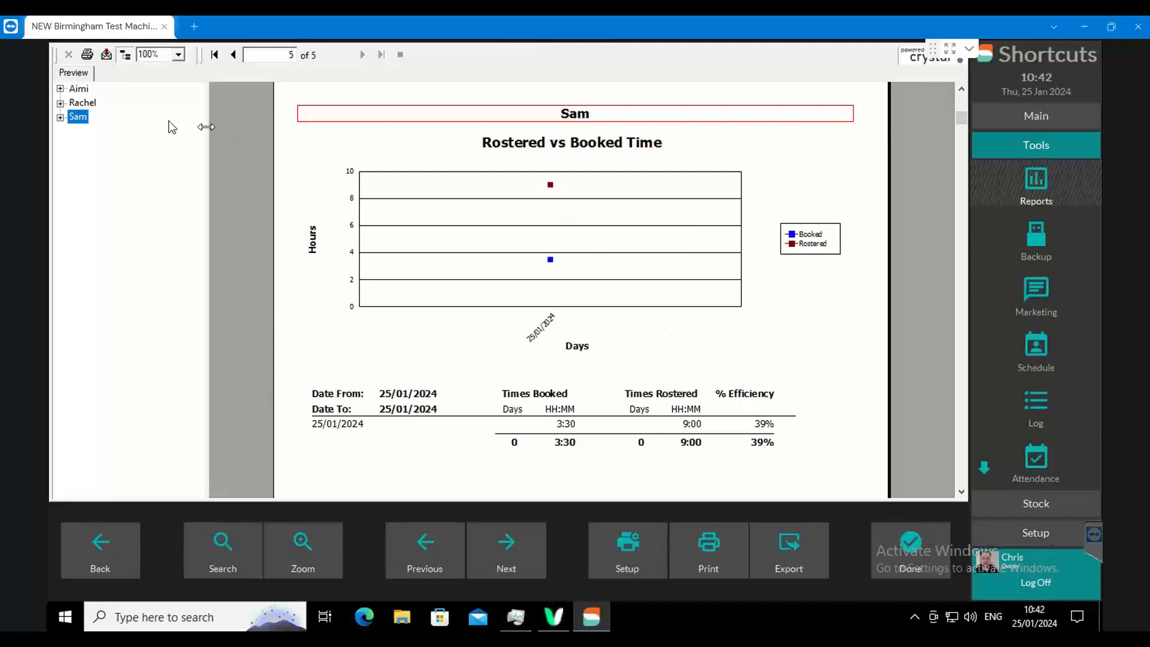
left_click(84, 91)
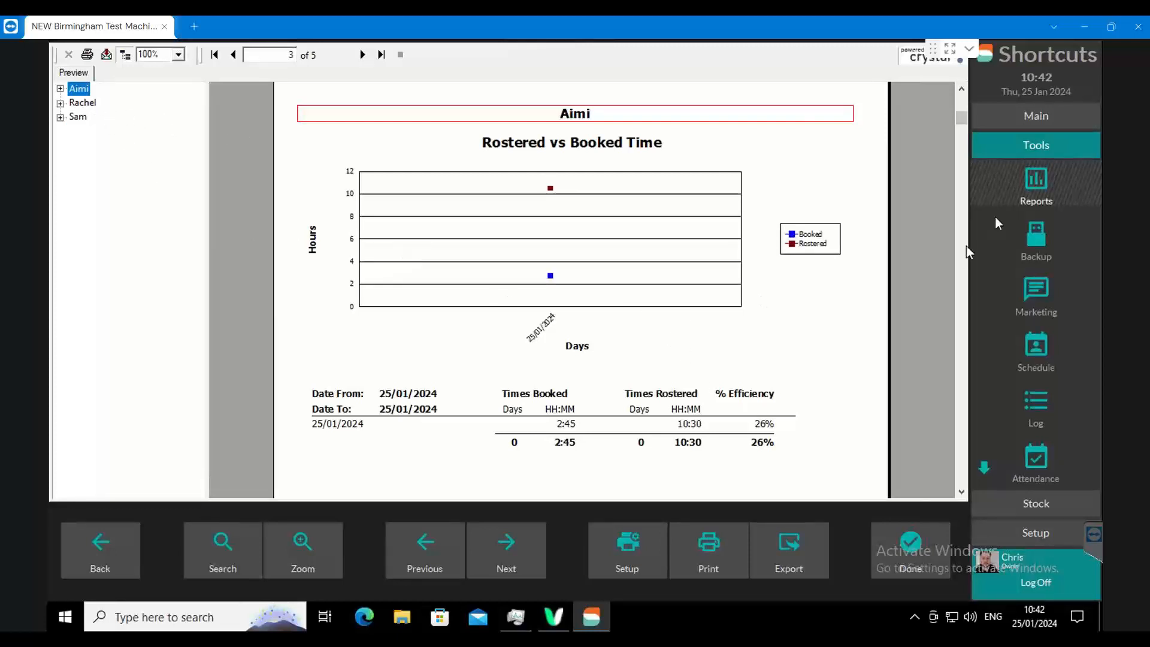
- Check the day's bookings and meetings in the appointment book, select the 12:00 row, and return to the roster analysis report
left_click(1028, 117)
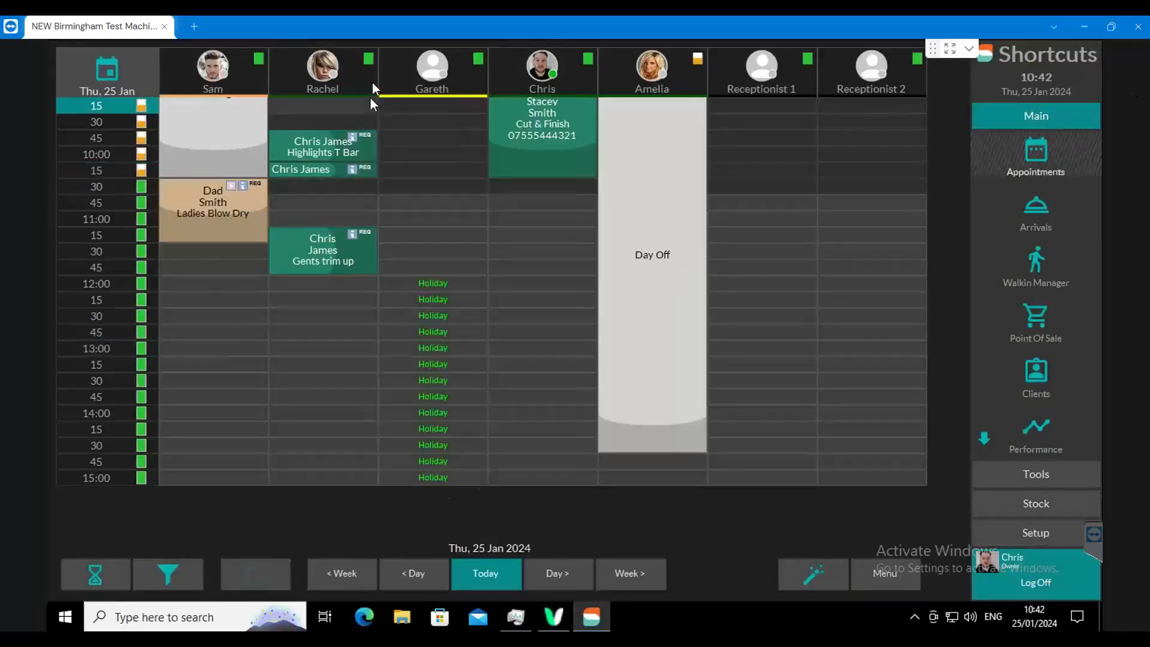
scroll(369, 96, "up", 3)
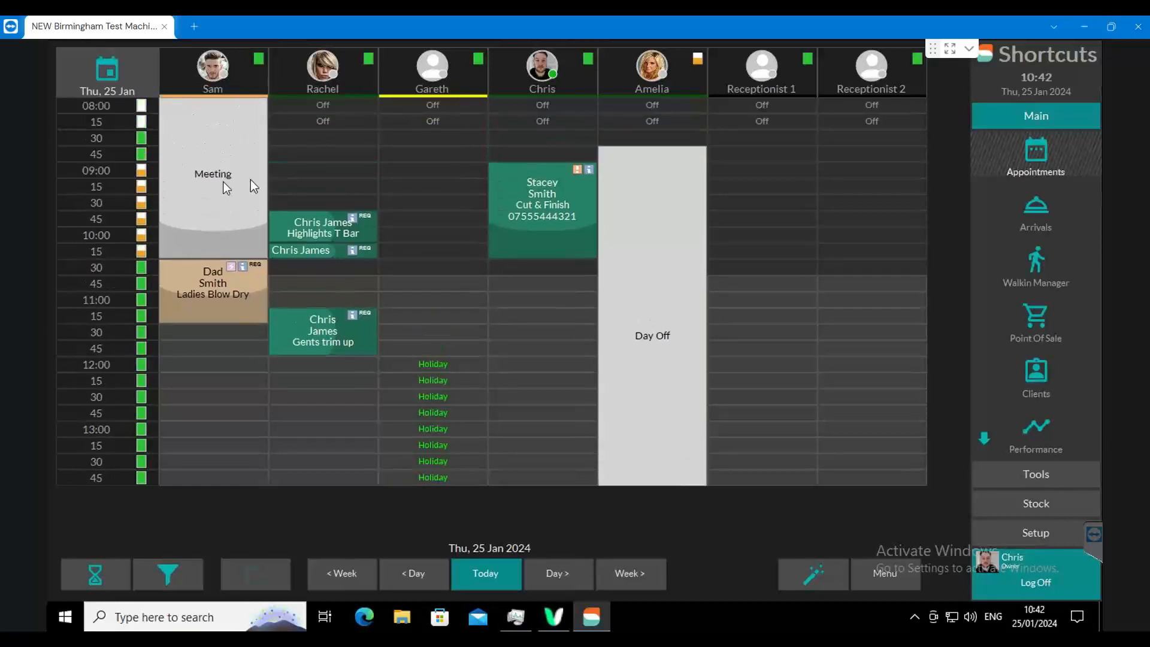
left_click(87, 369)
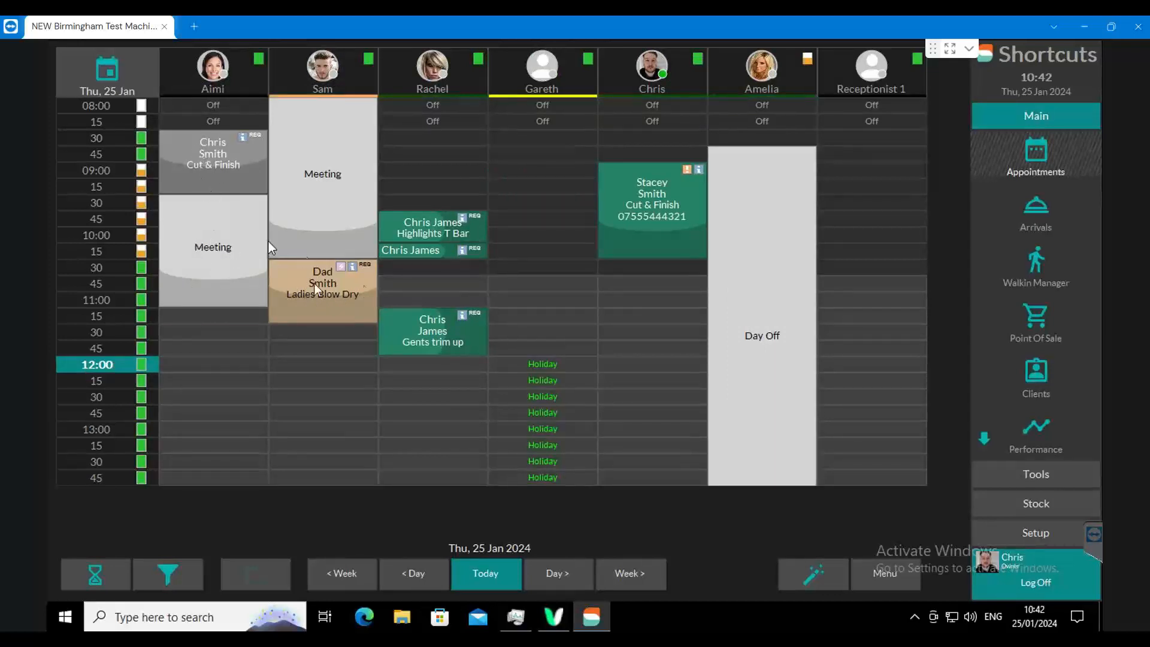
left_click(1045, 472)
left_click(1026, 197)
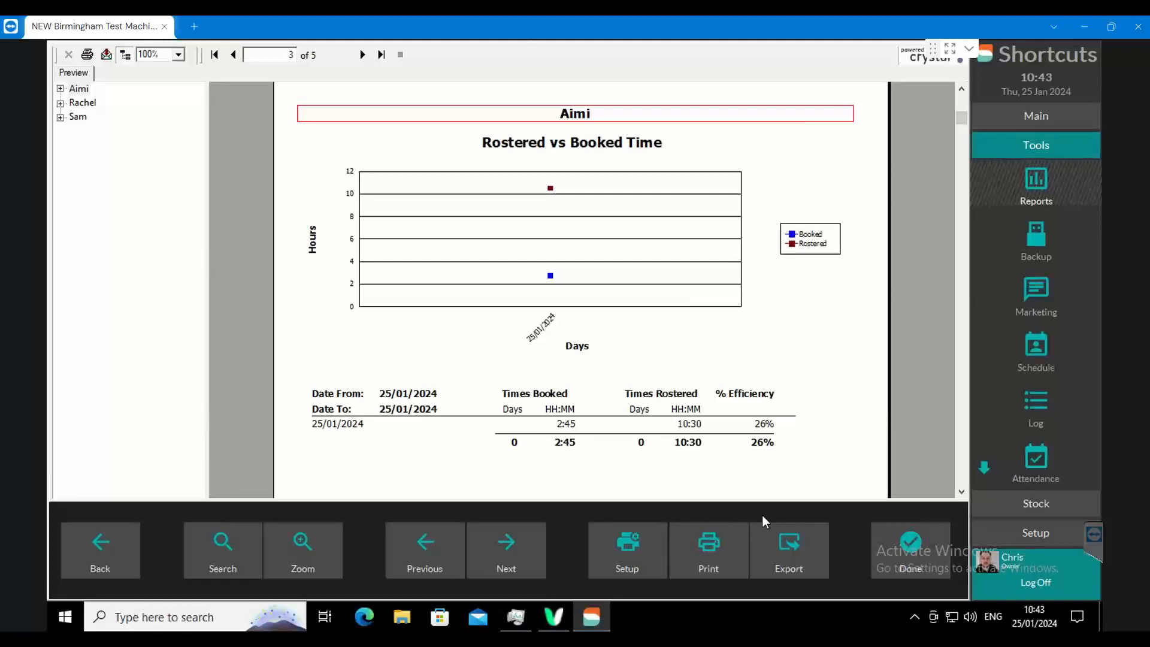
- Close the roster analysis and open the options of the Value of Future Appointments report
left_click(910, 539)
left_click_drag(494, 159, 507, 196)
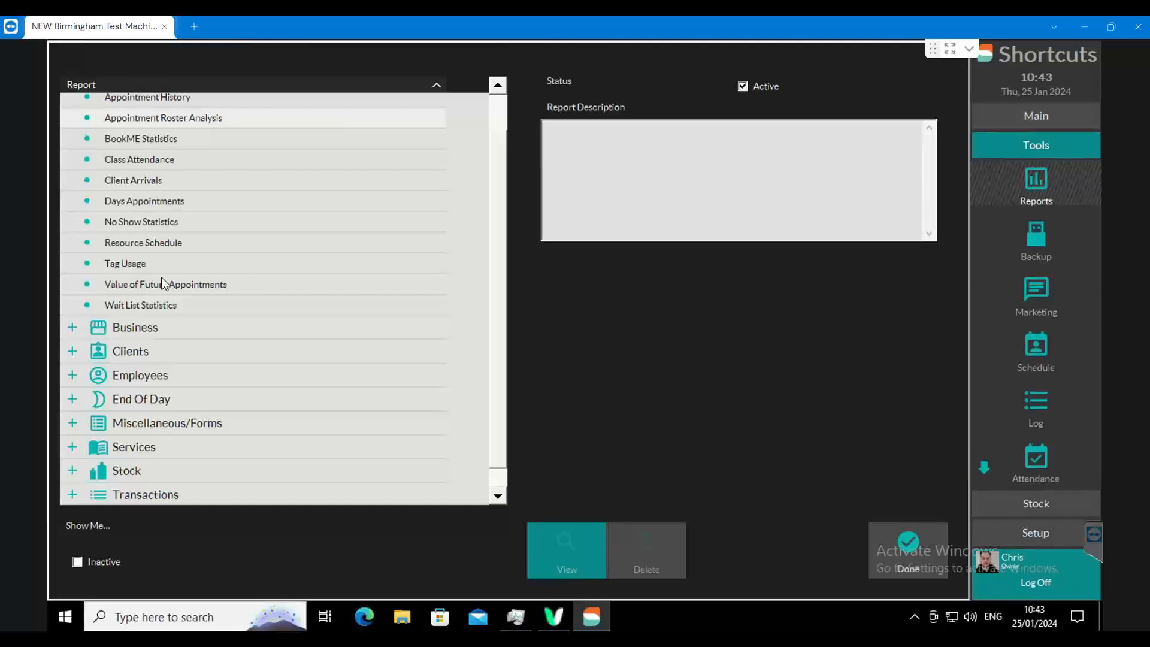
left_click(162, 284)
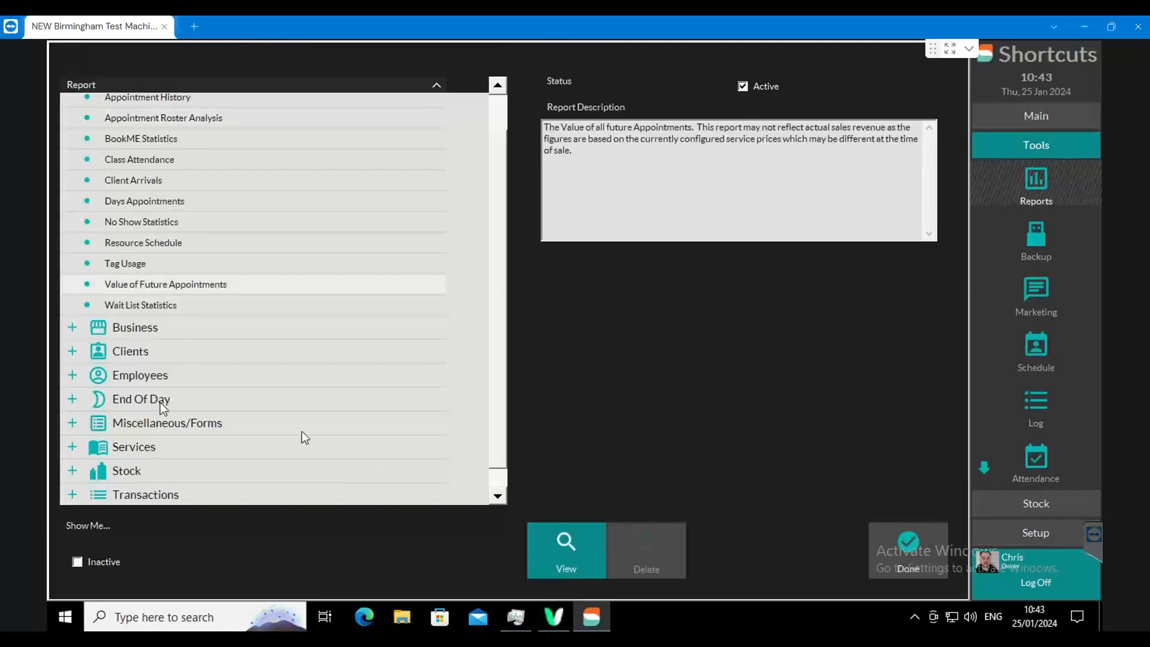
left_click(579, 558)
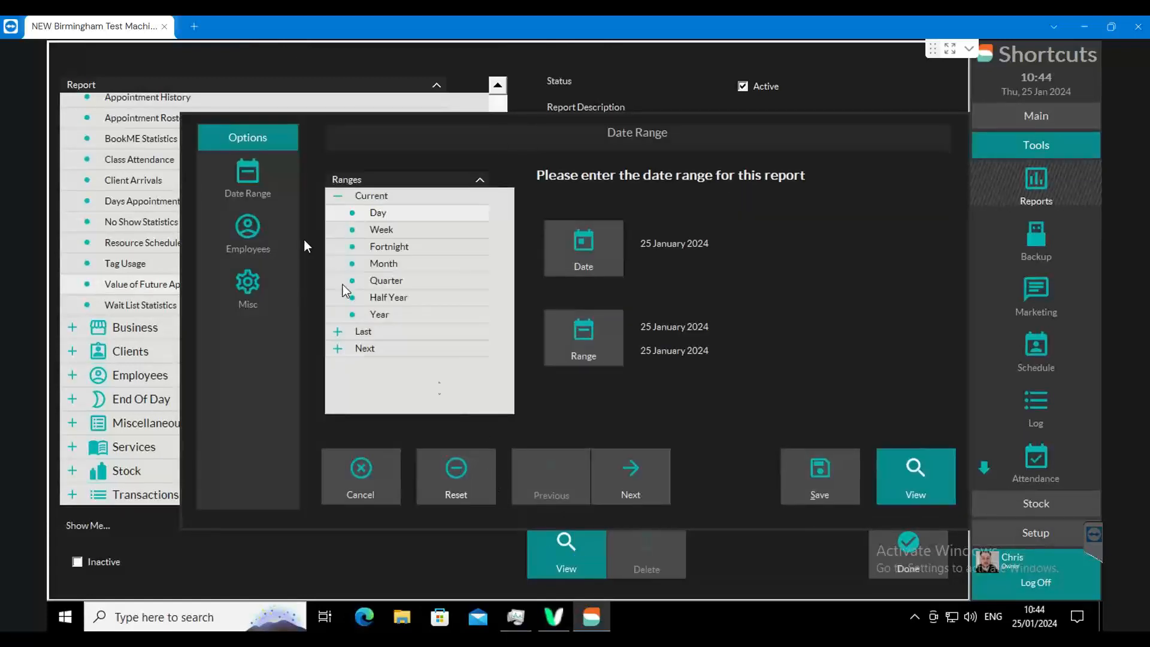
- Review the employee selection, the miscellaneous parameters and the date range options of the Value of Future Appointments report
left_click(249, 229)
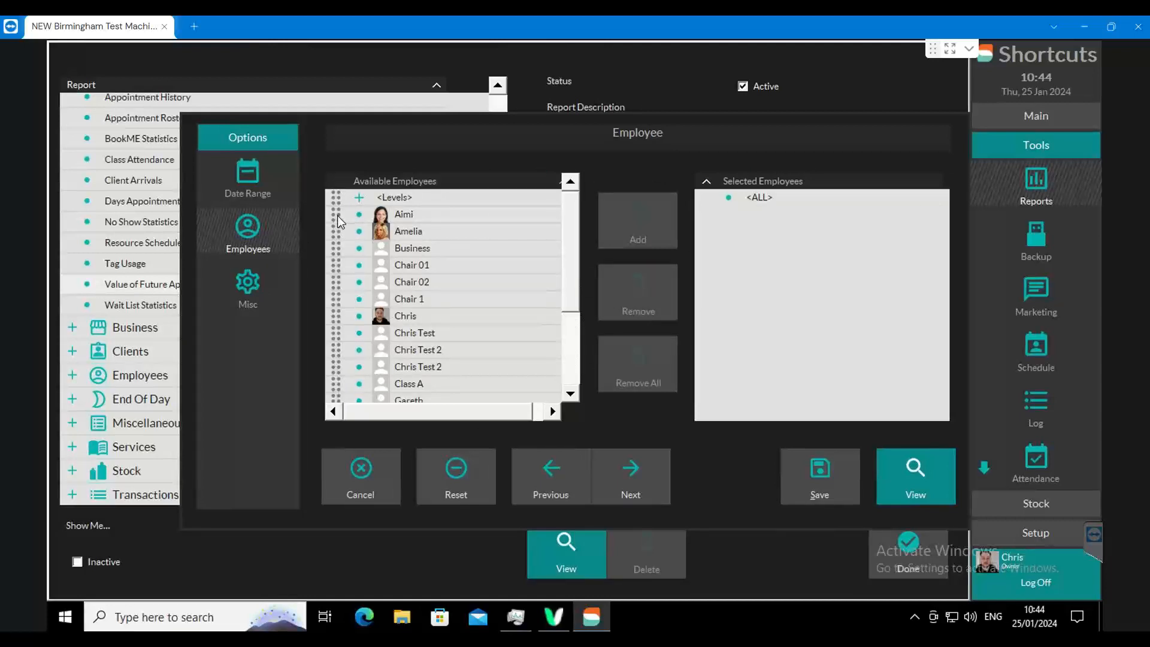
left_click(256, 286)
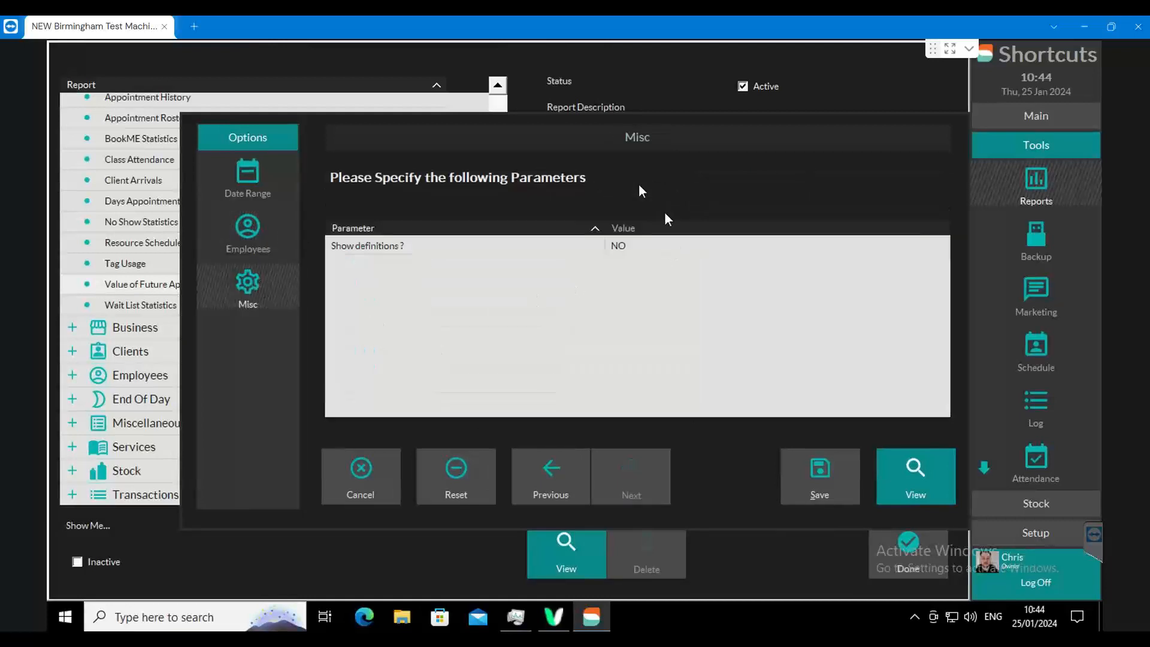
left_click(254, 173)
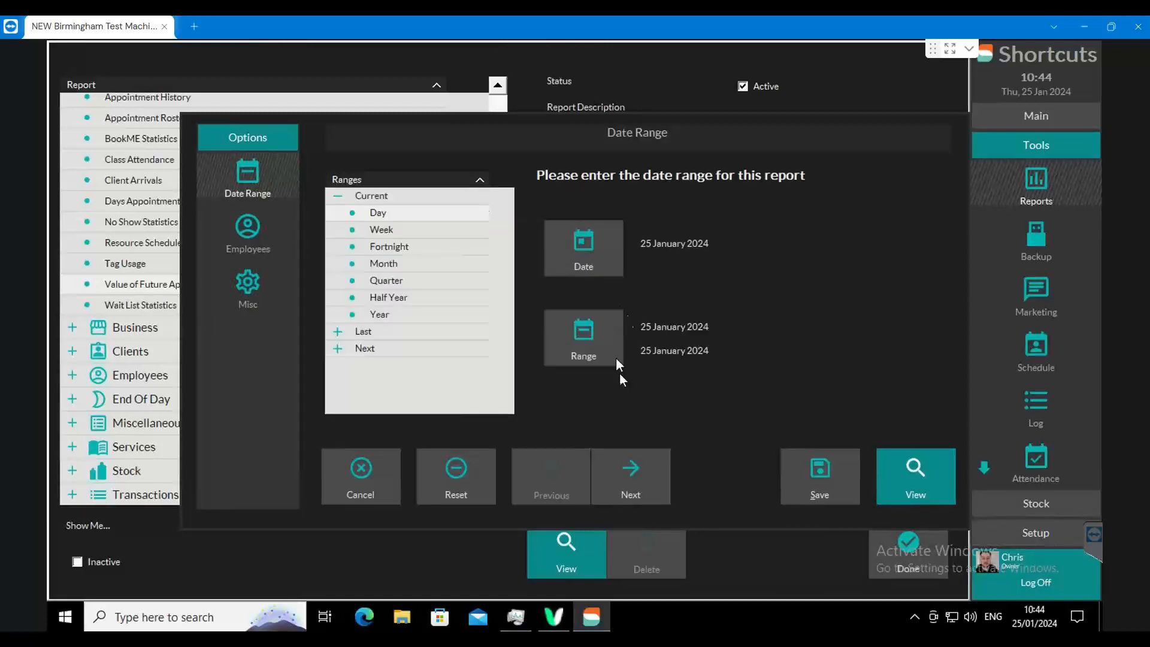
- Set the report's date range to 25 January 2024 through 15 February 2024 and view the report
left_click(594, 335)
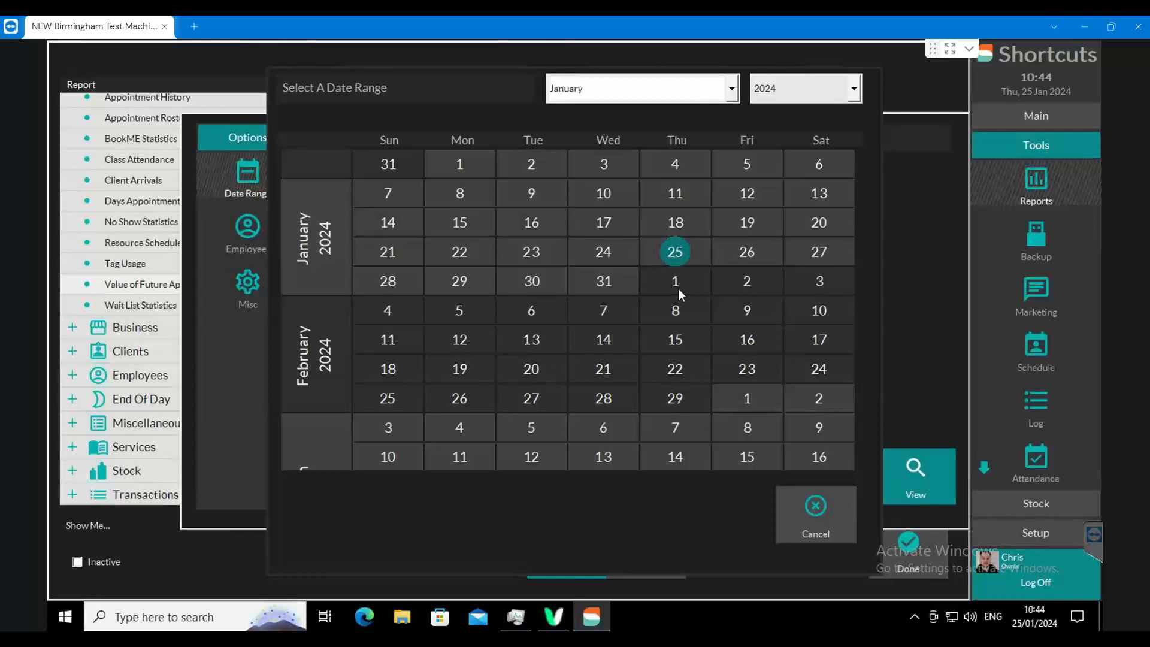
left_click(681, 340)
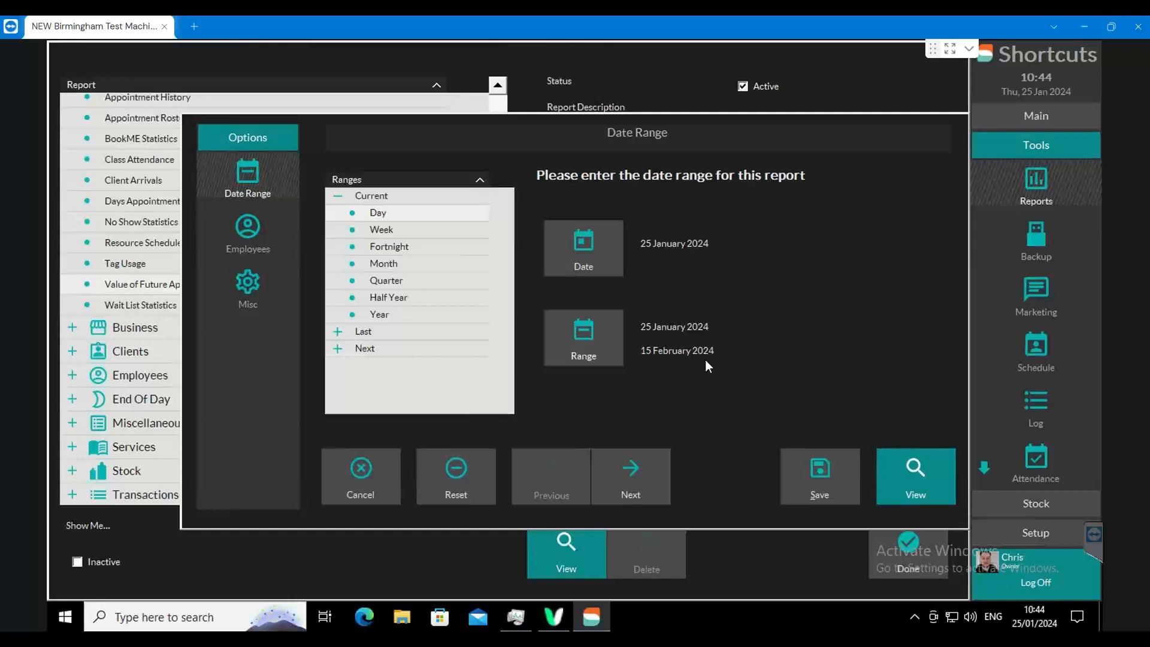
left_click(912, 473)
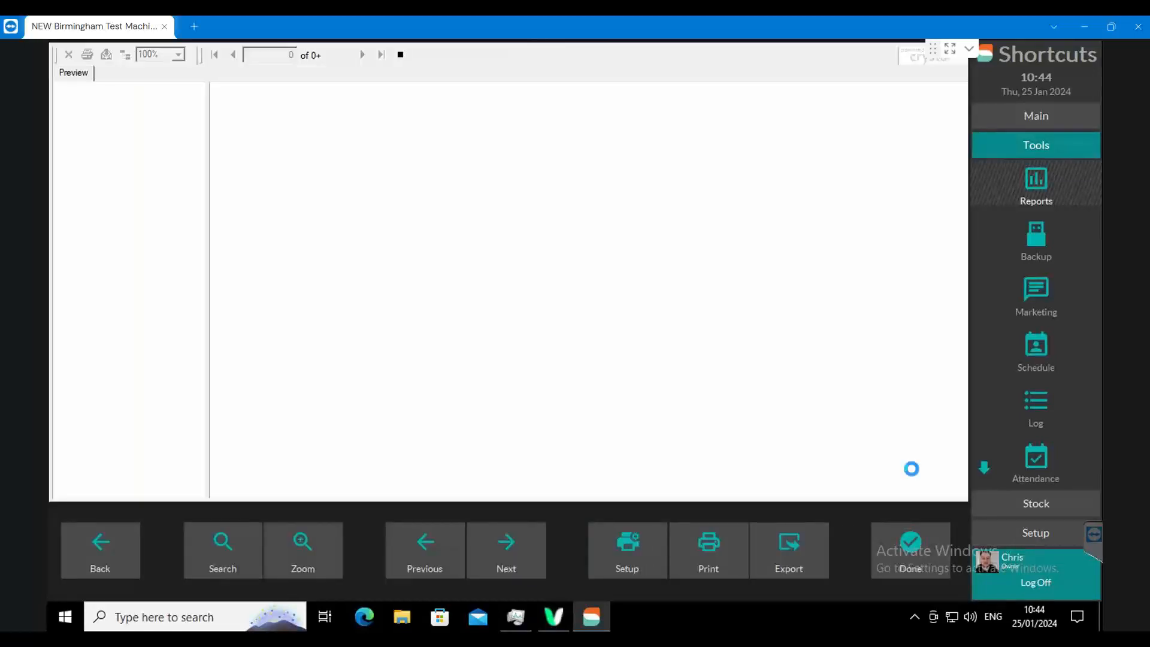
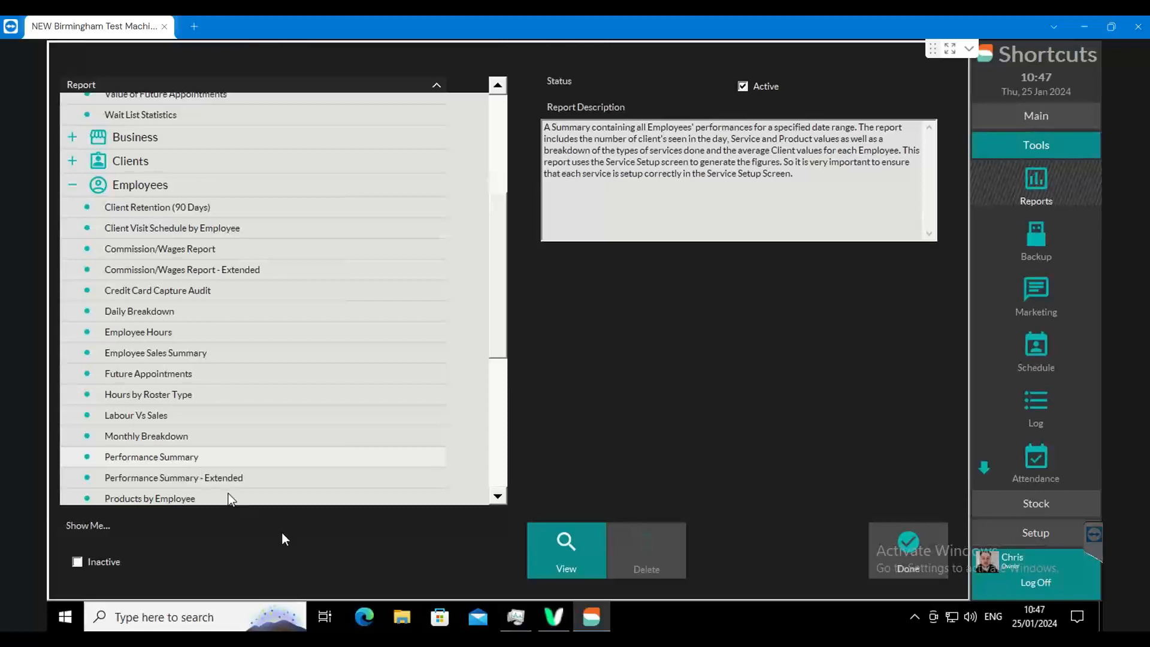
- Open the options of the Performance Summary report and set its date range to last week
left_click(570, 540)
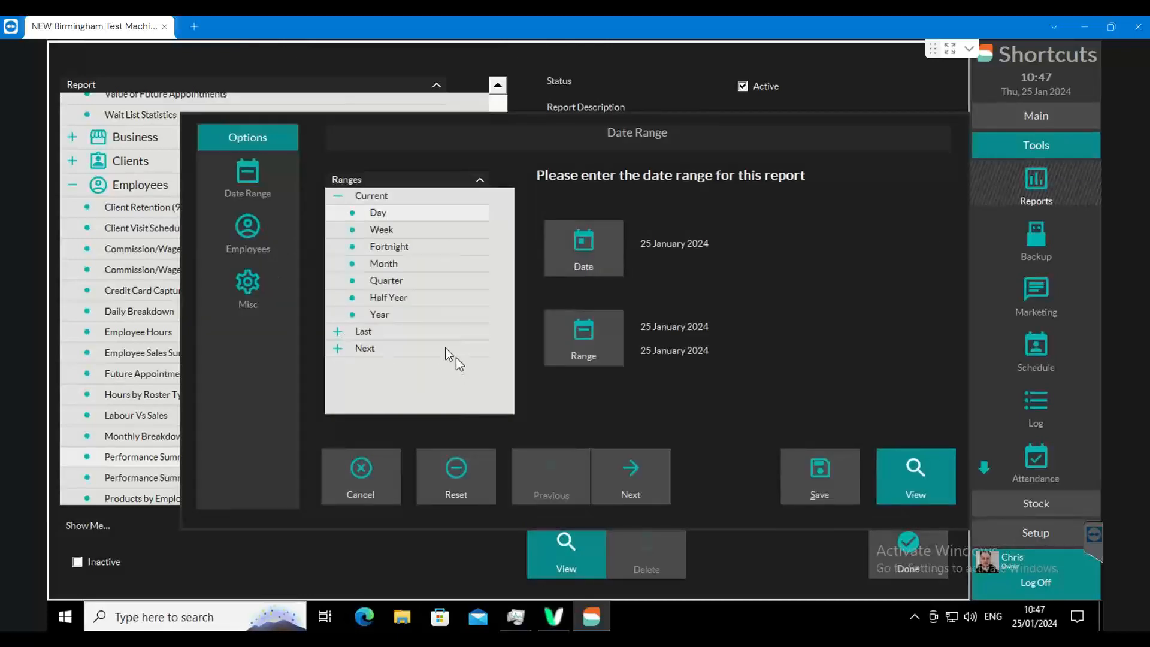
left_click(338, 331)
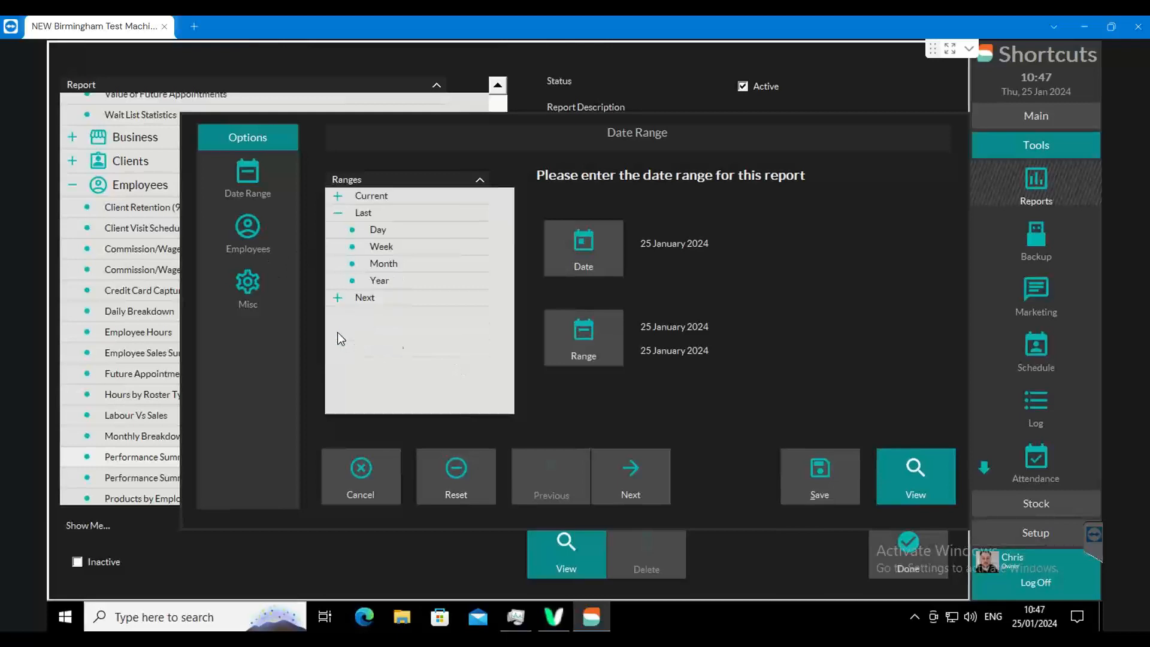
left_click(384, 247)
- Limit the Performance Summary to the five employees with profile photos and view the report
left_click(245, 232)
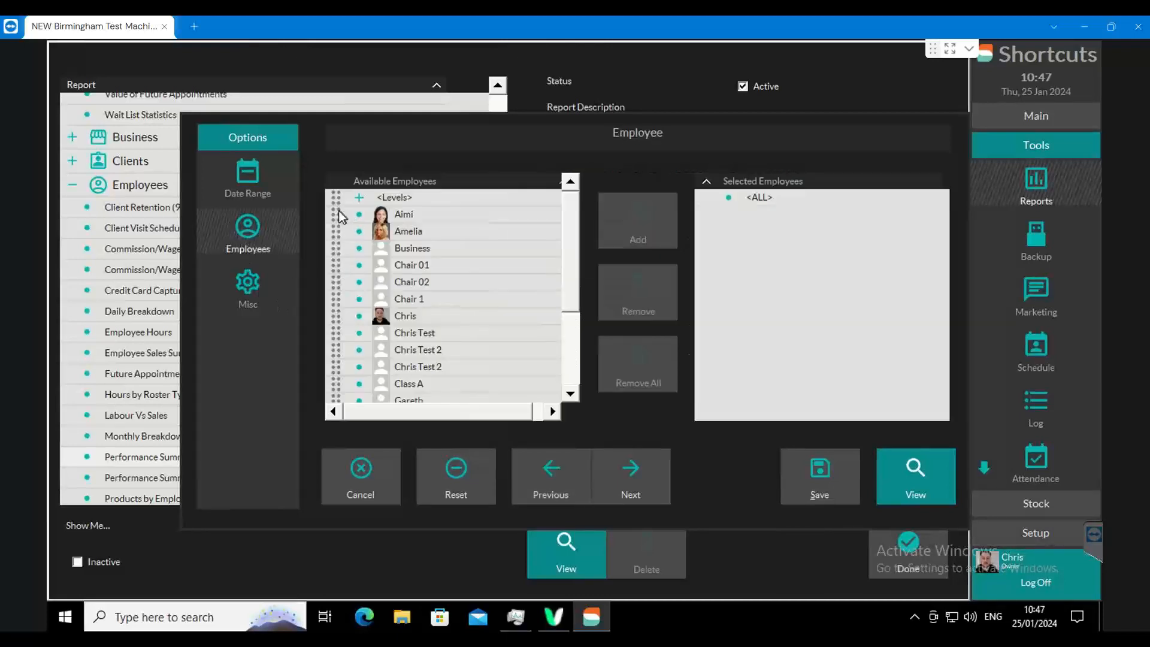
left_click(346, 316)
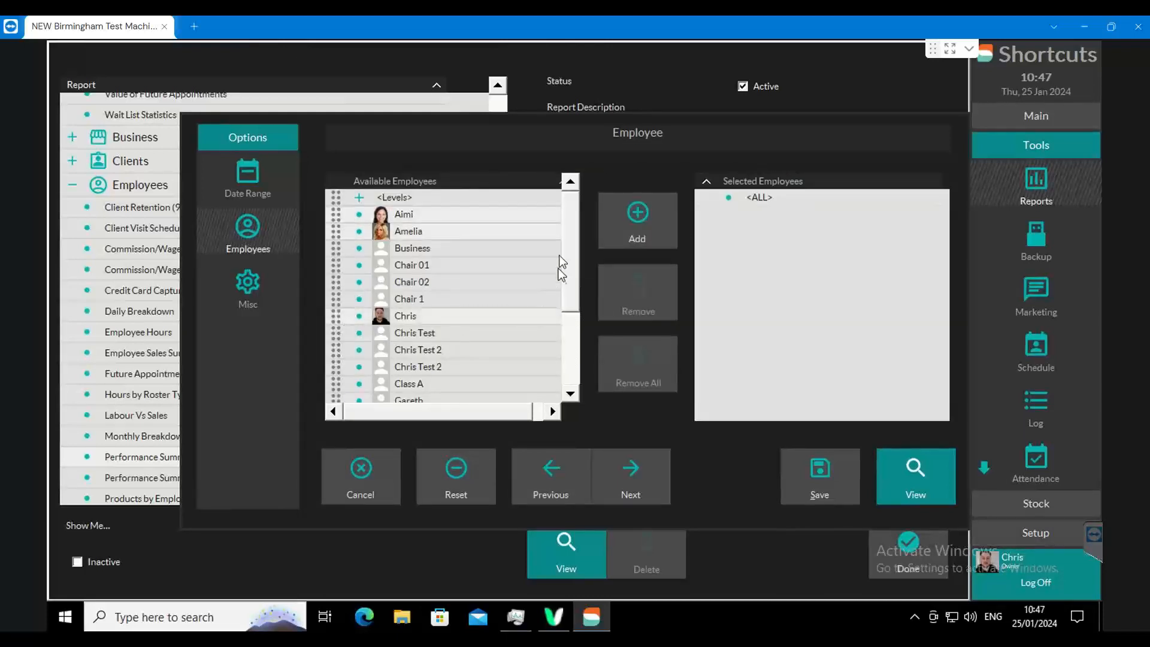
left_click_drag(566, 265, 569, 374)
left_click(336, 377)
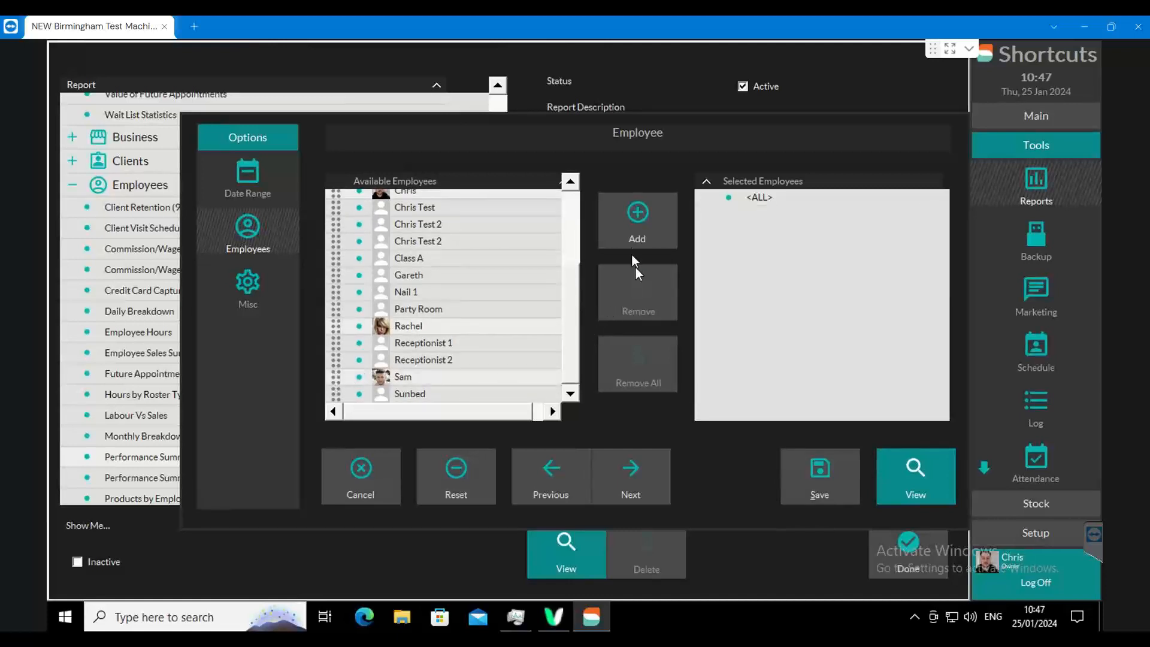
left_click(642, 227)
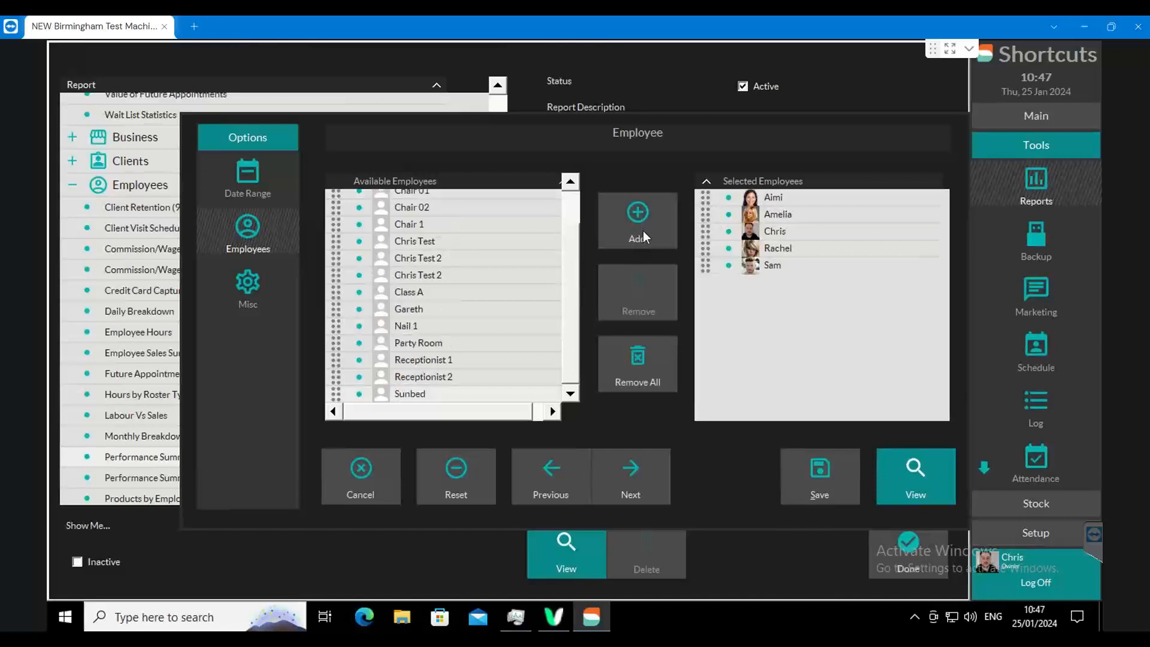
left_click(903, 473)
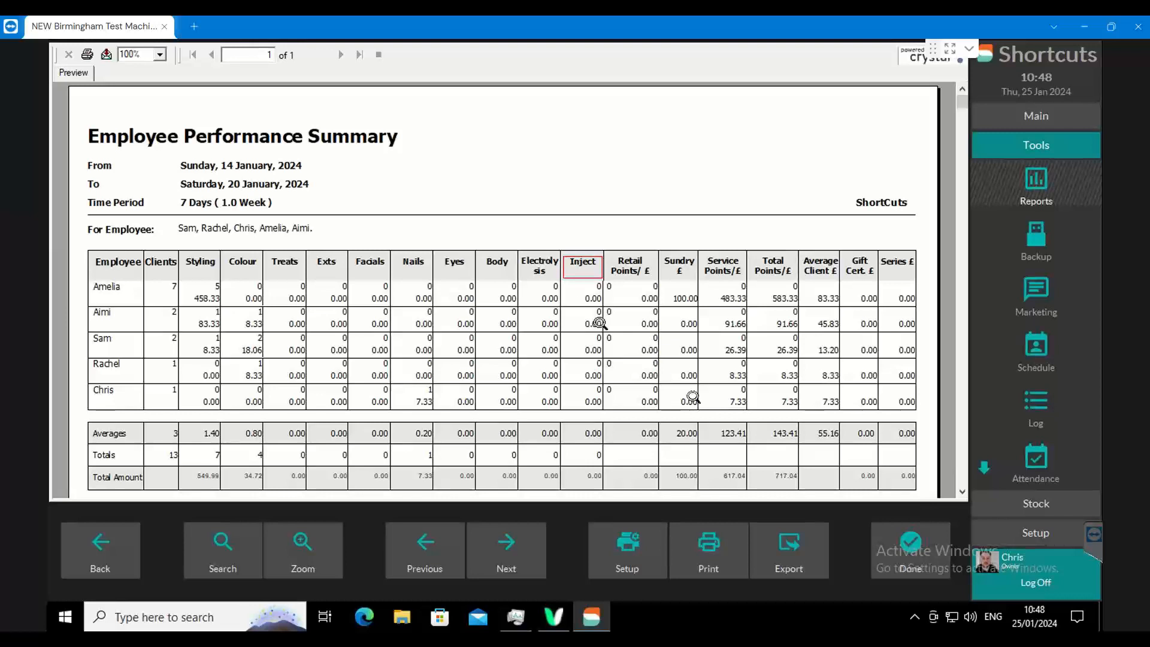
- Check which category the Barber Cut & Finish service counts towards in its service details, and return to the report
left_click(1023, 536)
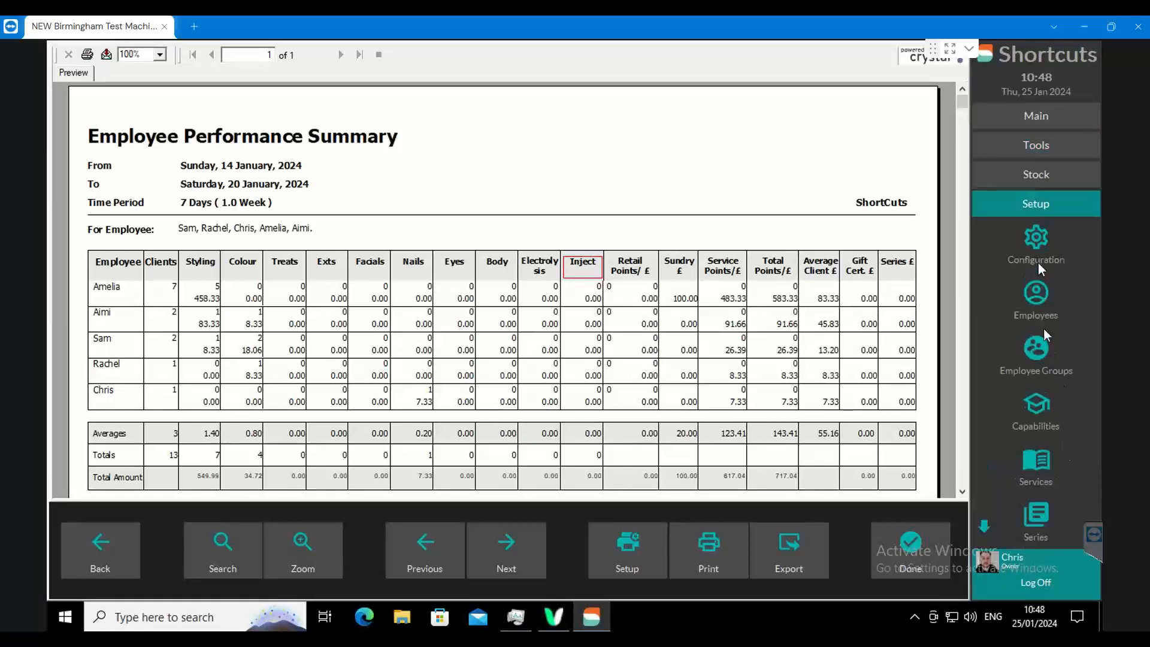
left_click(1044, 443)
double_click(167, 137)
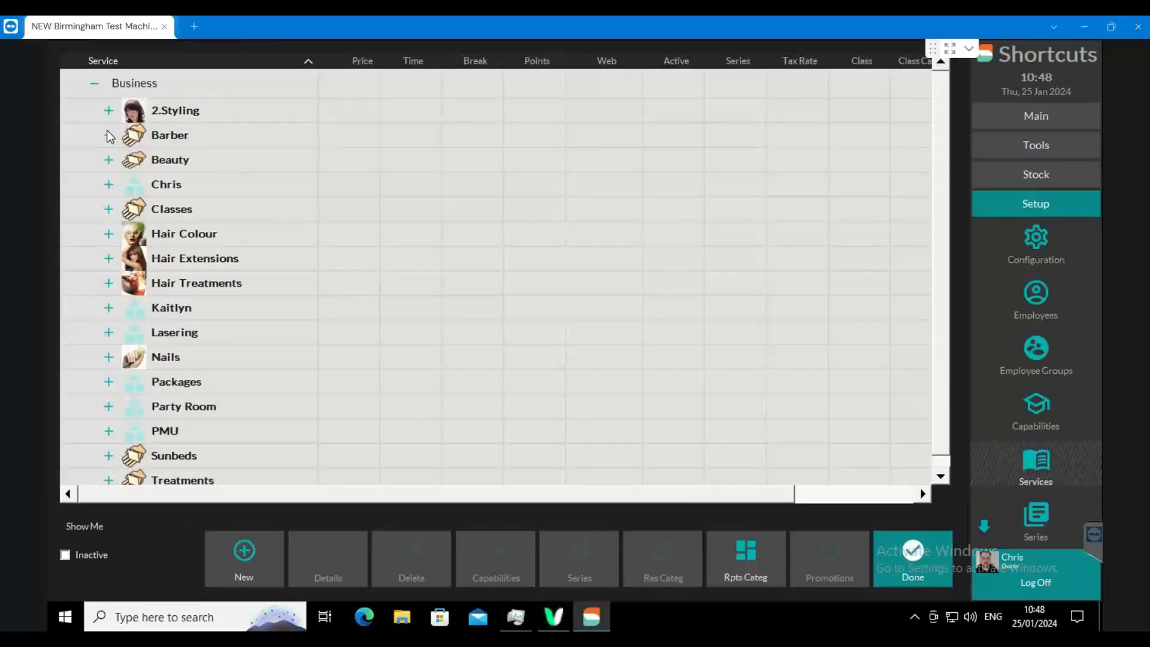
left_click(162, 157)
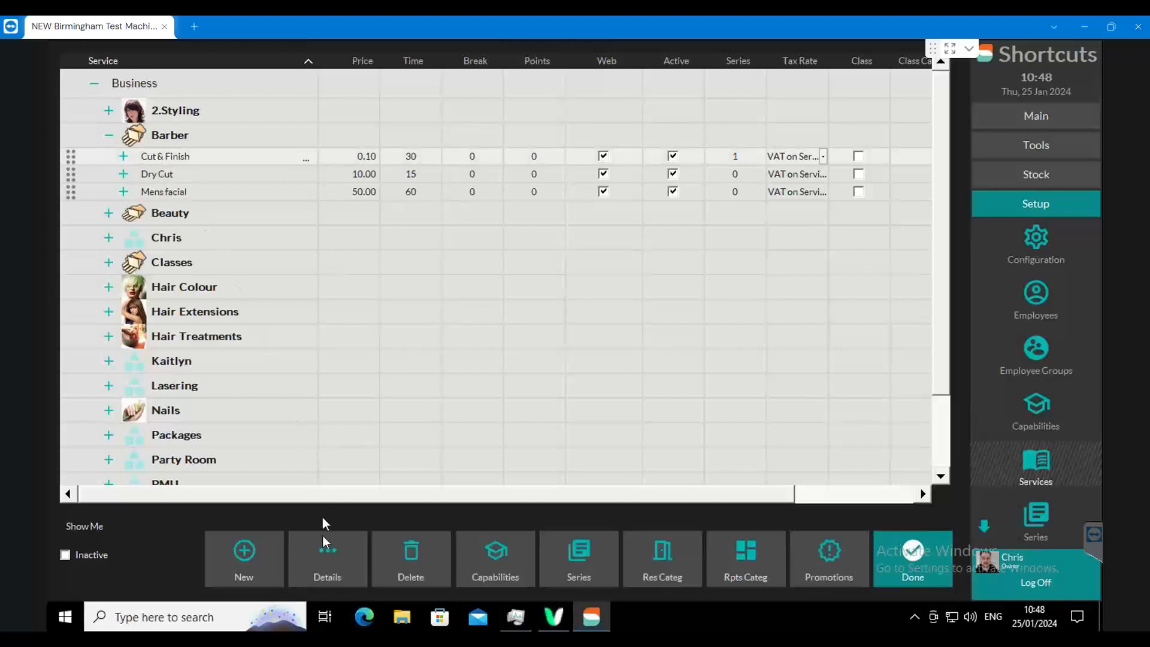
left_click(310, 566)
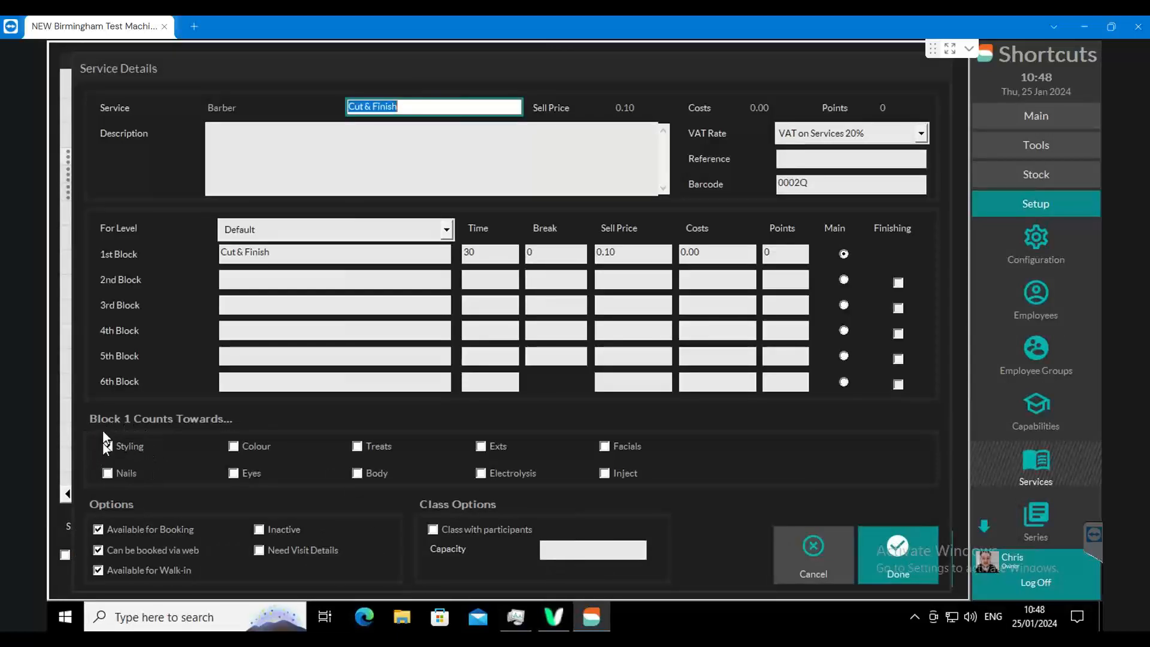
left_click(879, 544)
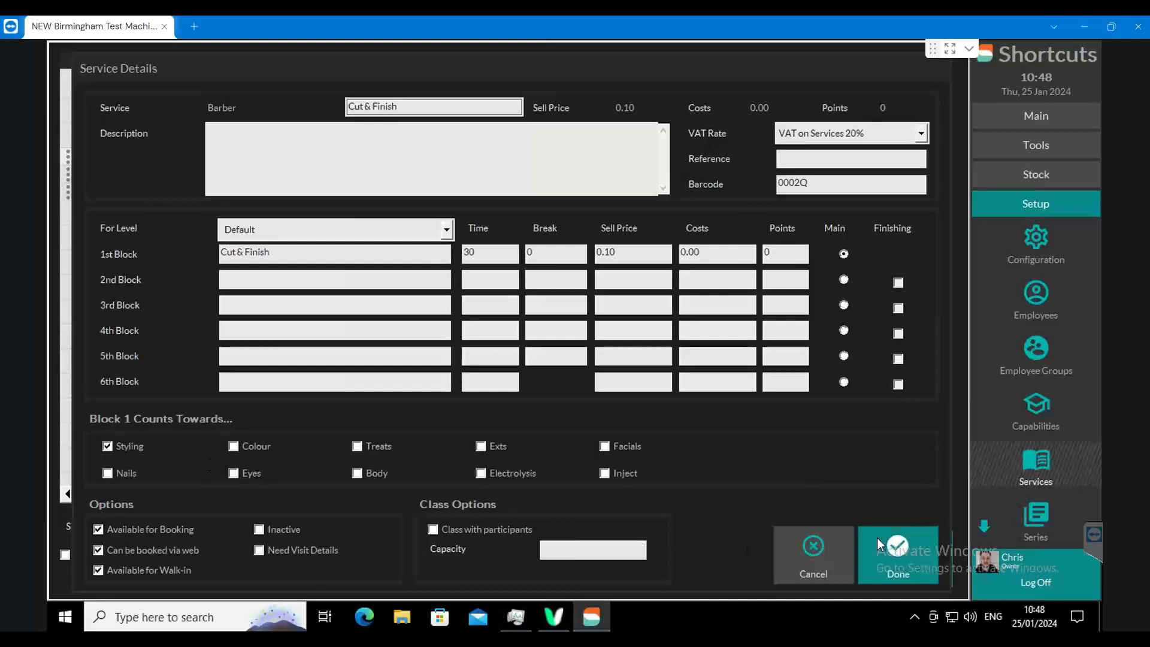
left_click(900, 548)
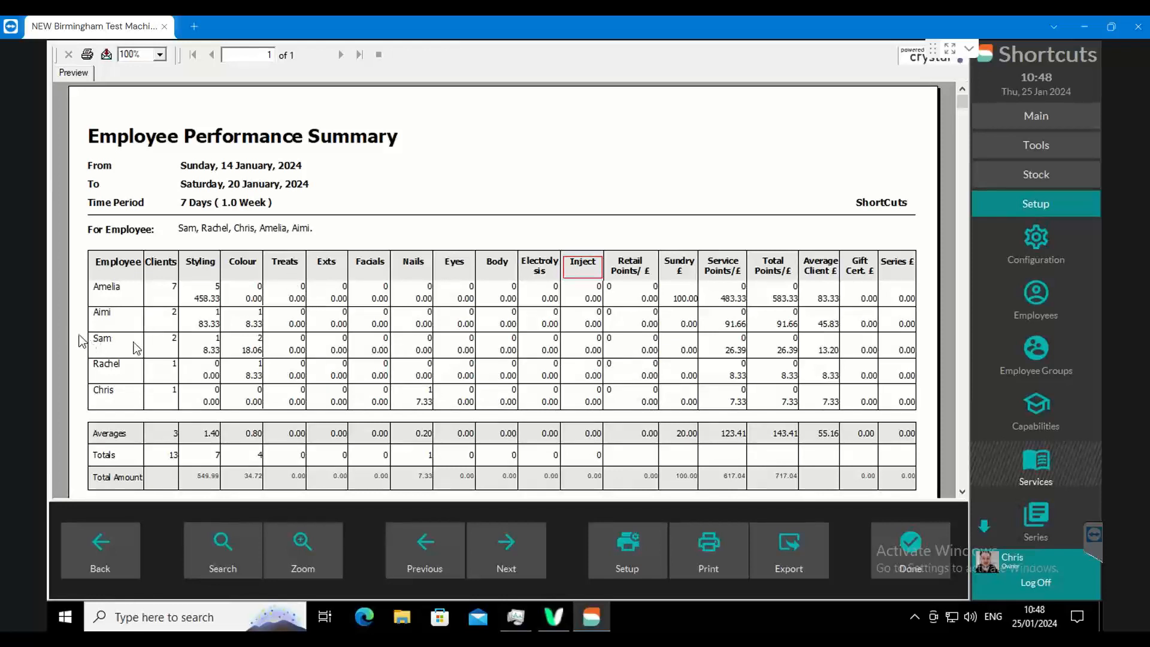
- Examine the first employee's client count, service value and number of services per category, from Styling through Electrolysis, in the Performance Summary
left_click(170, 289)
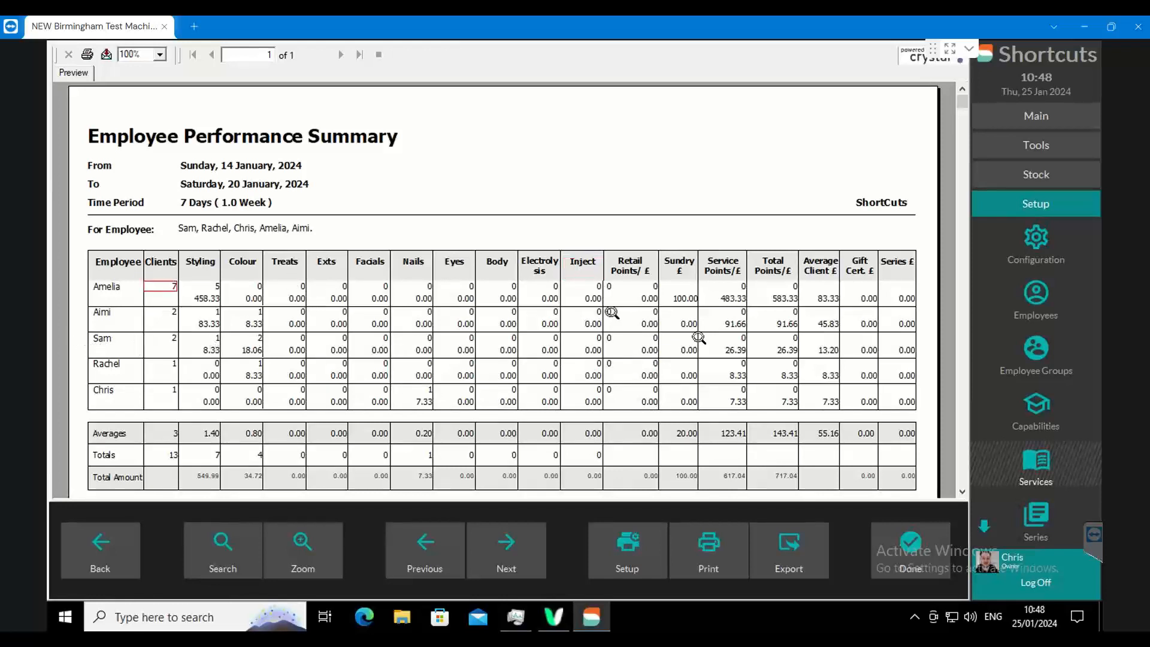
left_click(741, 297)
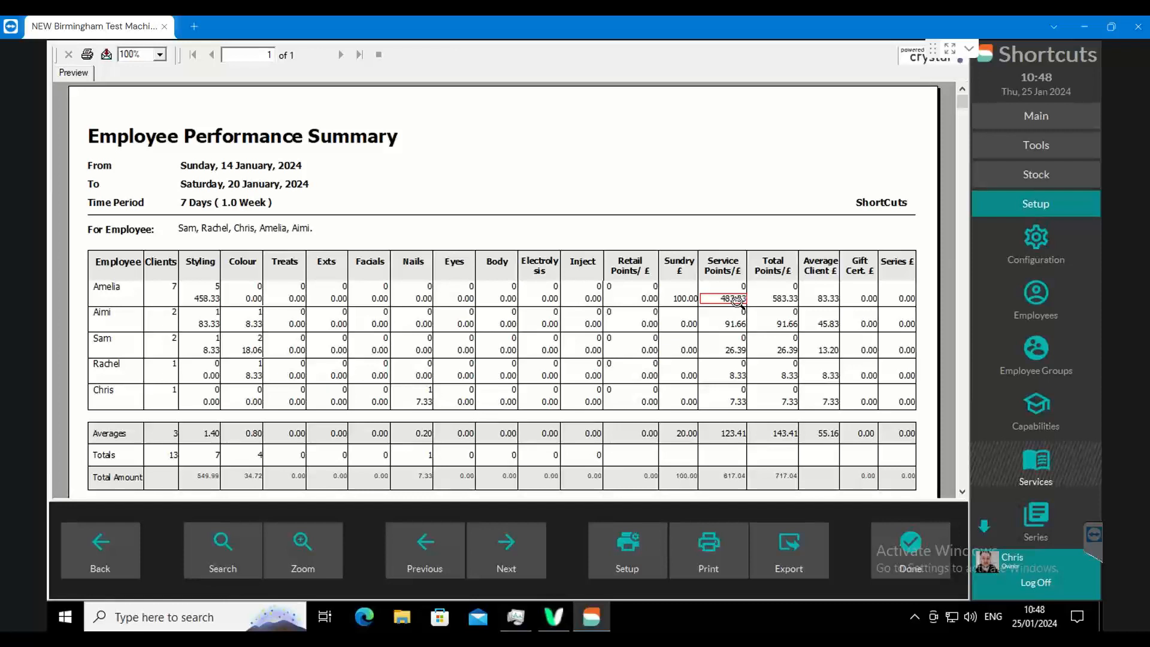
left_click(168, 295)
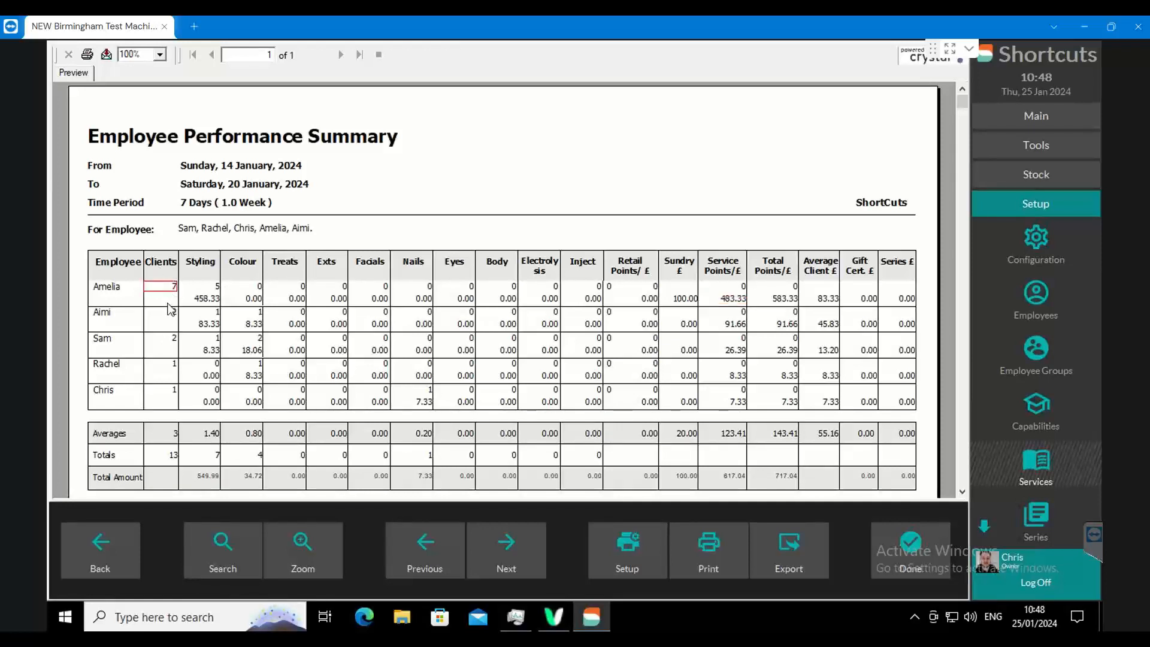
left_click(212, 291)
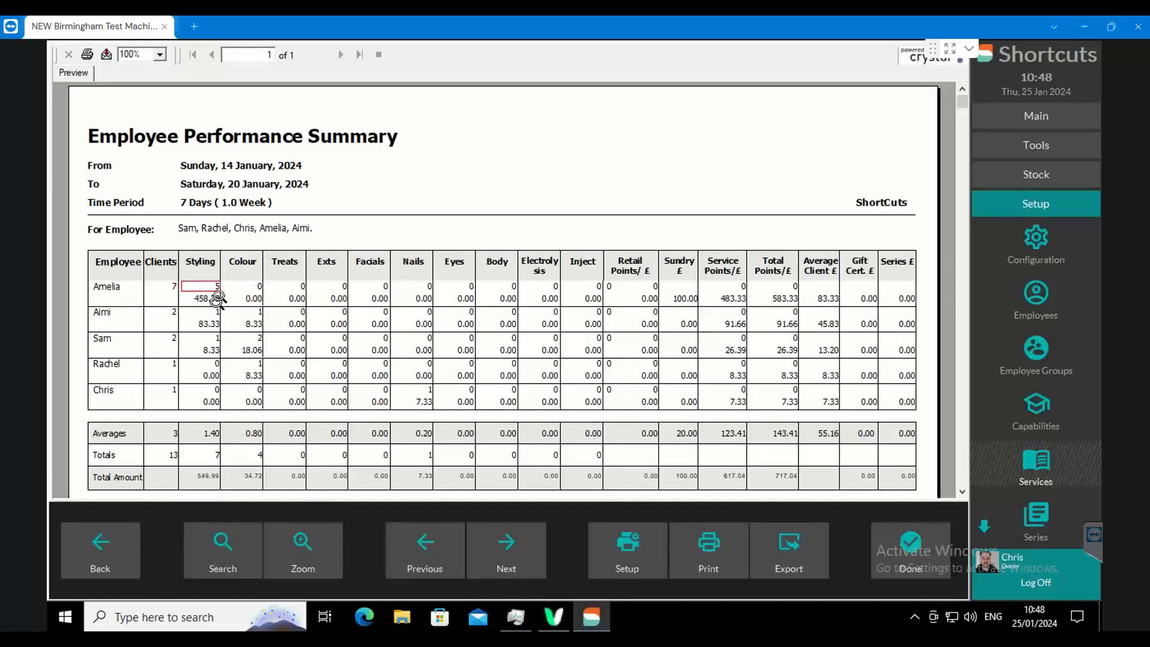
left_click(171, 292)
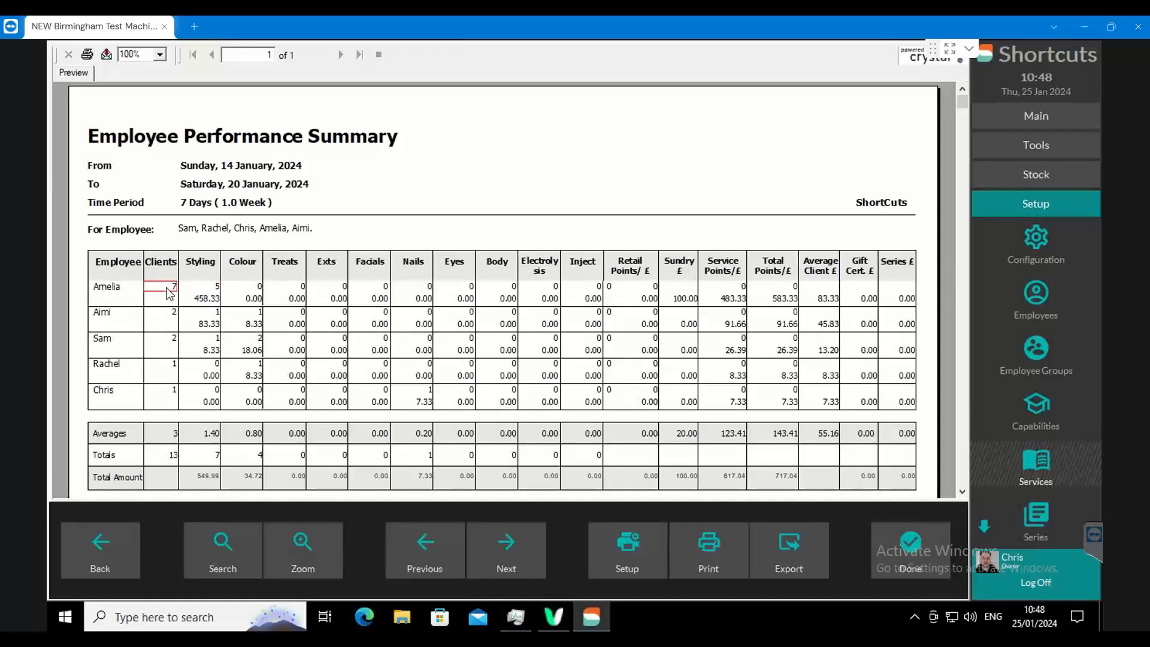
left_click(212, 290)
left_click(254, 290)
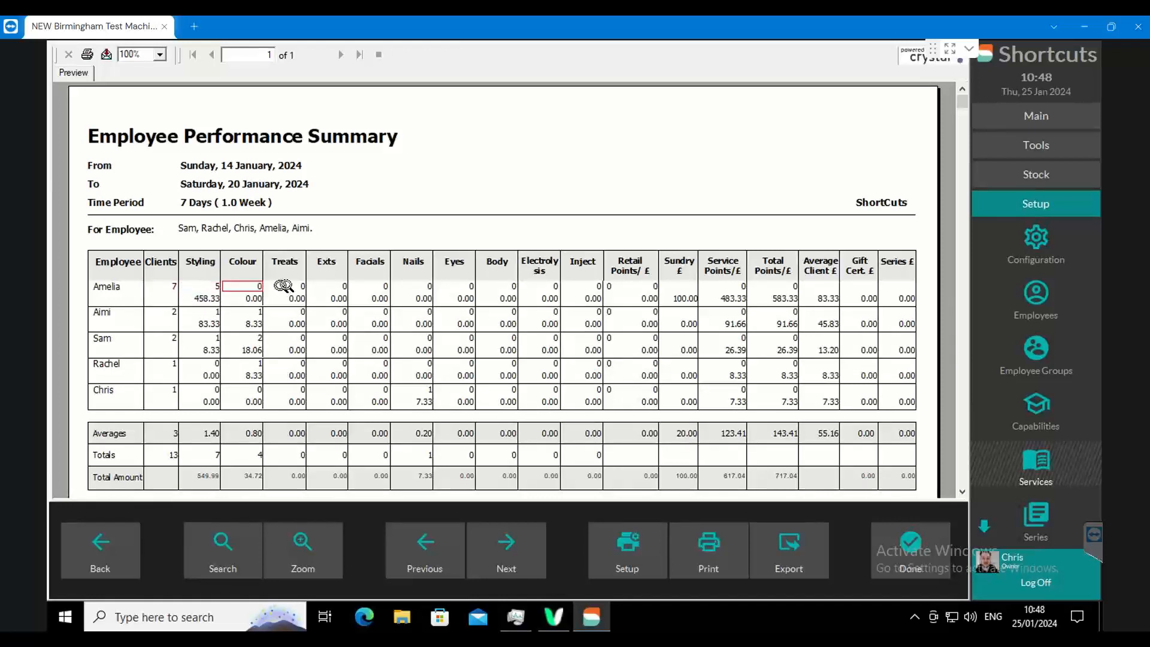
left_click(304, 290)
left_click(378, 289)
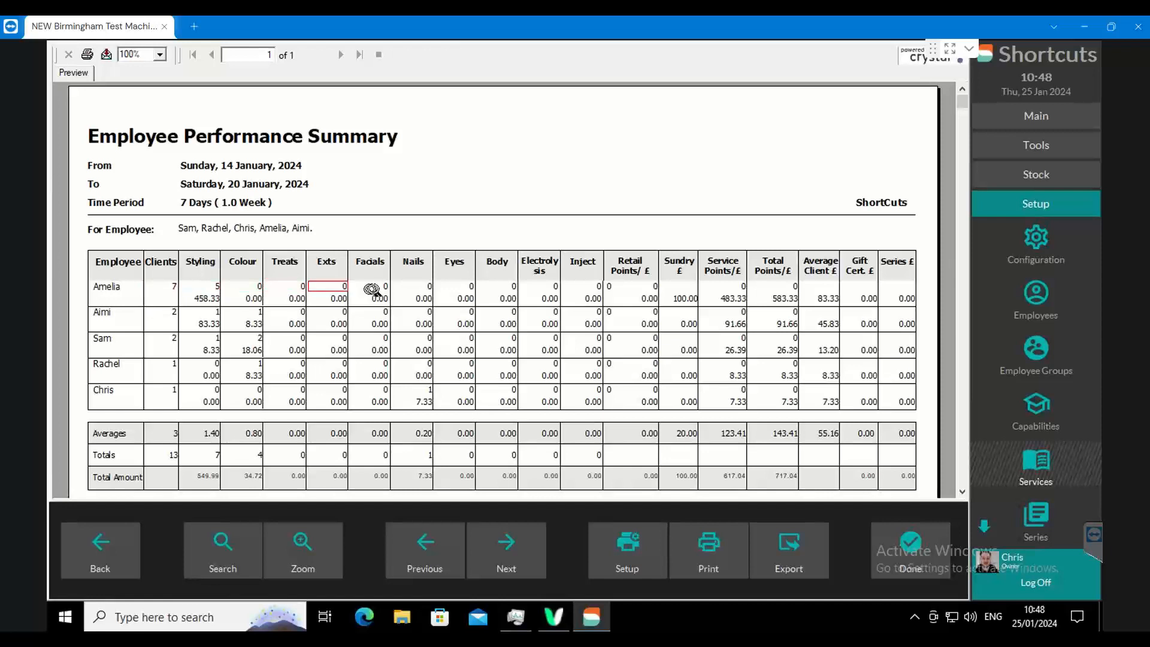
left_click(422, 288)
left_click(465, 288)
left_click(506, 289)
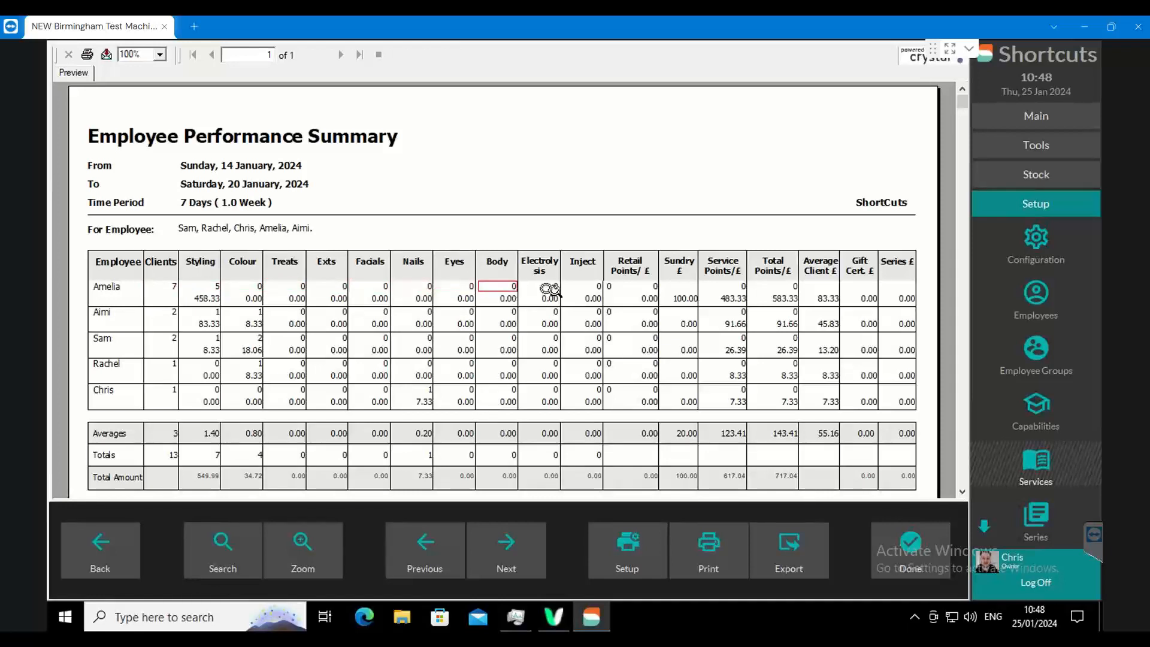
left_click(551, 290)
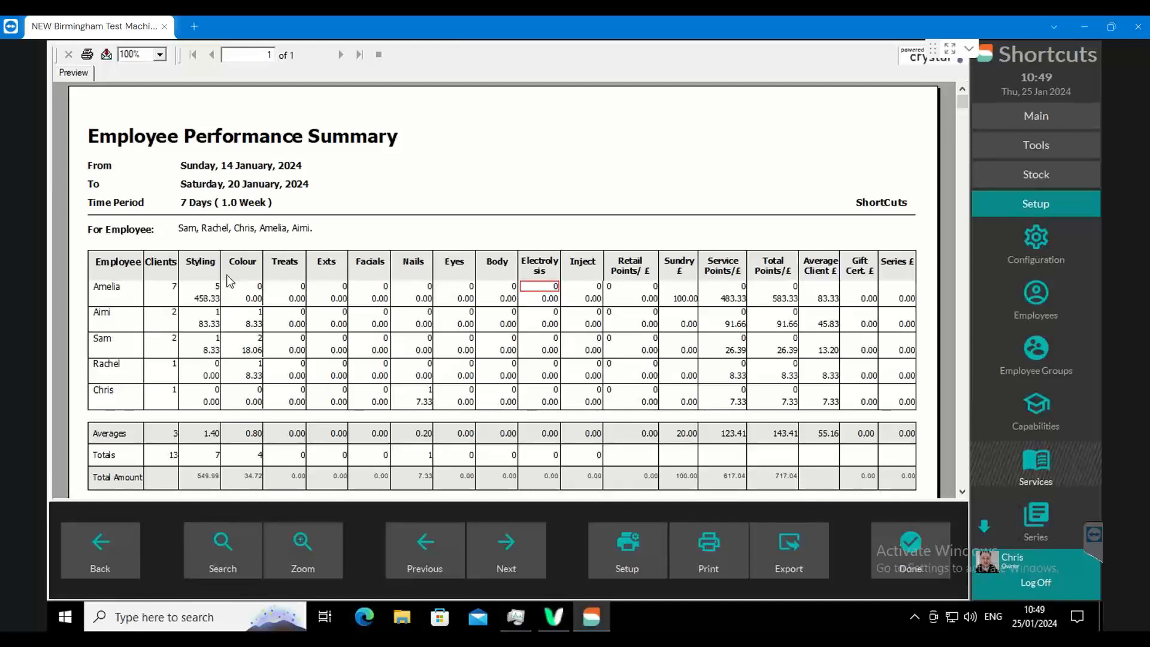
- Compare the first employee's Styling, Colour and Treats amounts in the Performance Summary, and close the report
left_click(203, 298)
left_click(295, 298)
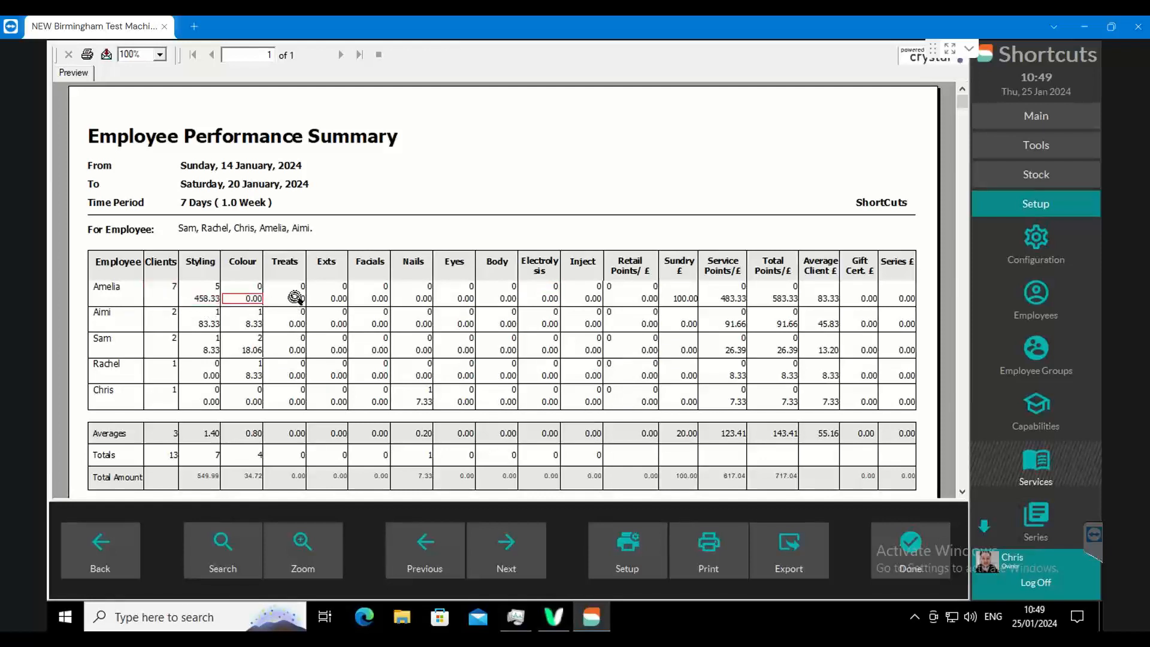
left_click(207, 298)
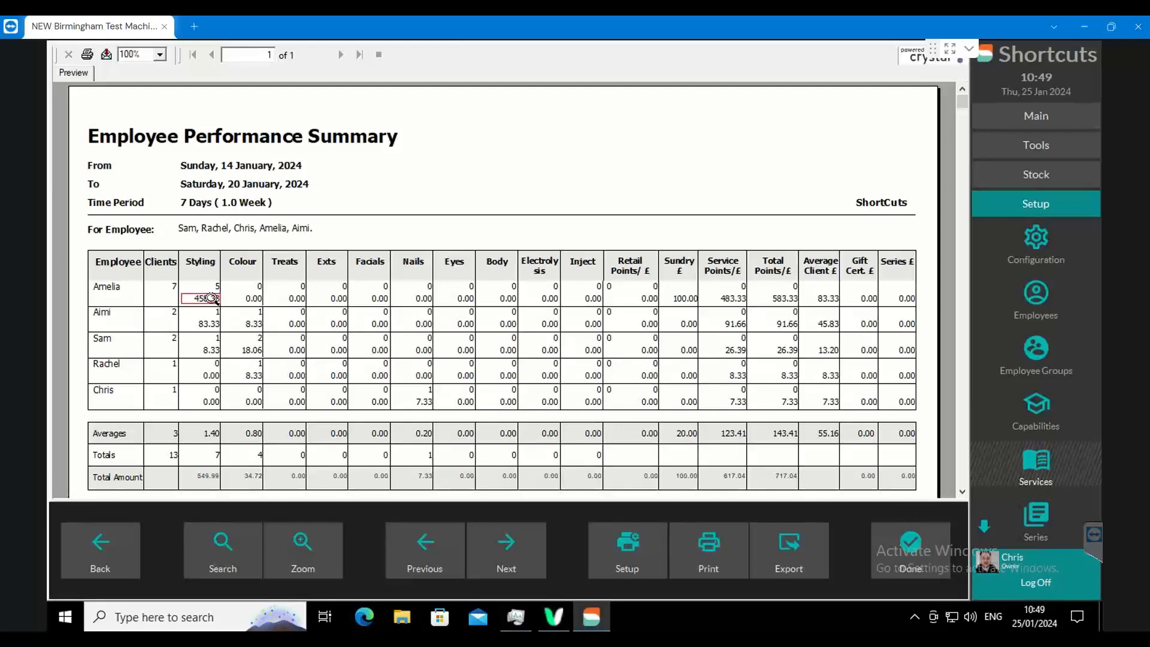
left_click(251, 298)
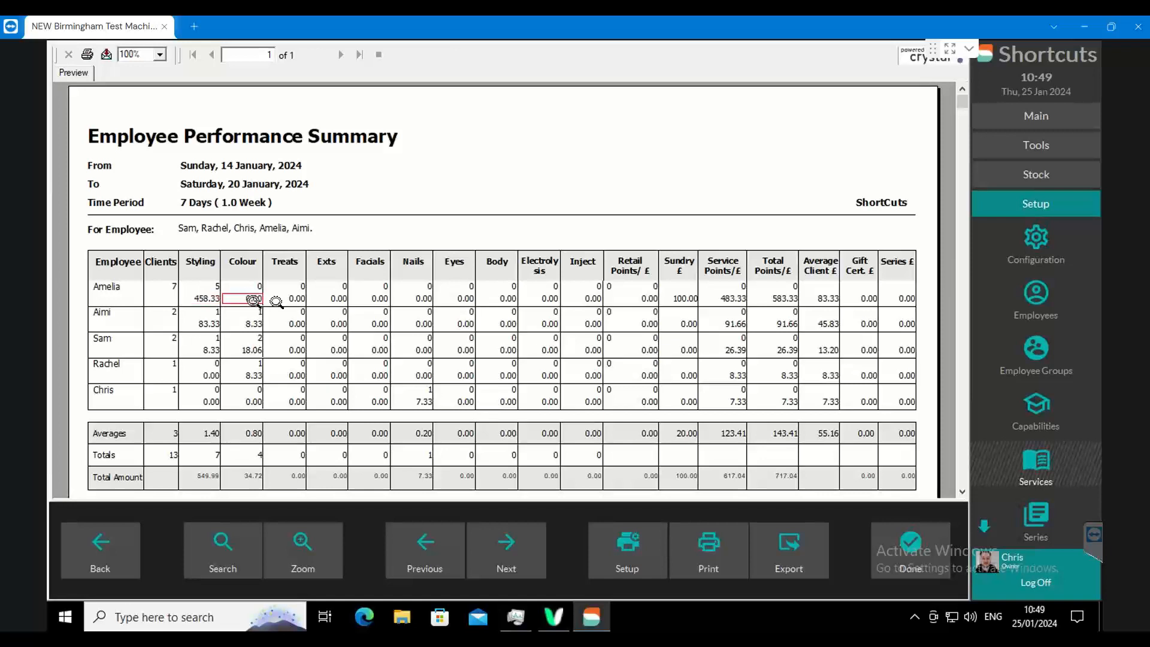
left_click(295, 290)
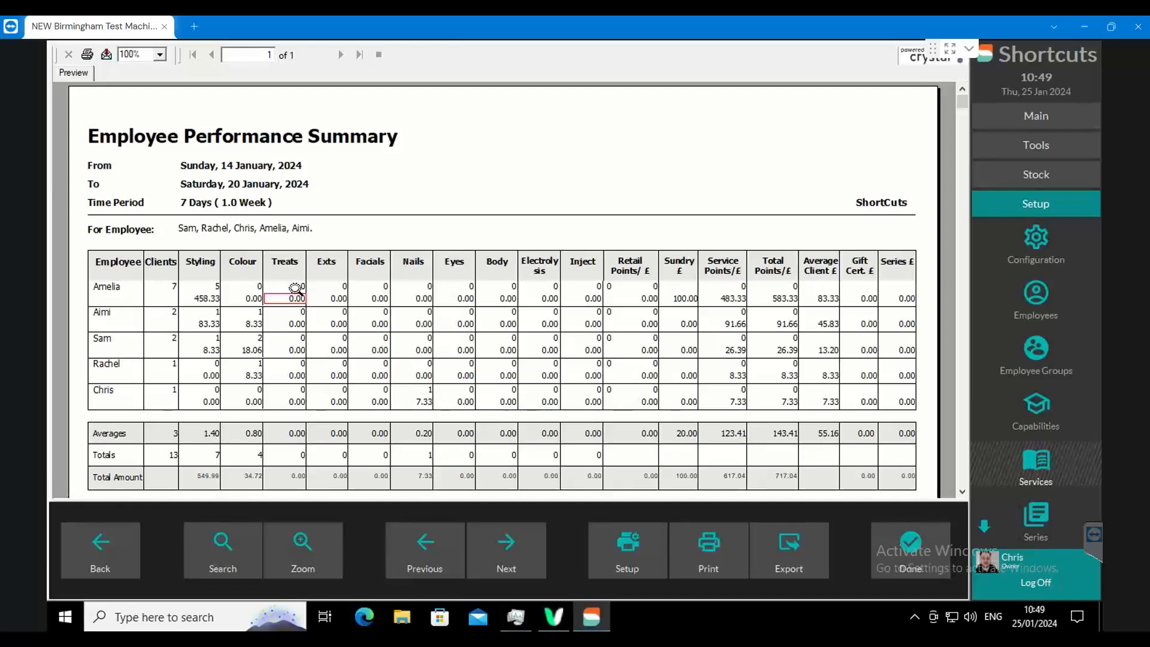
left_click(254, 299)
left_click(291, 299)
left_click(886, 555)
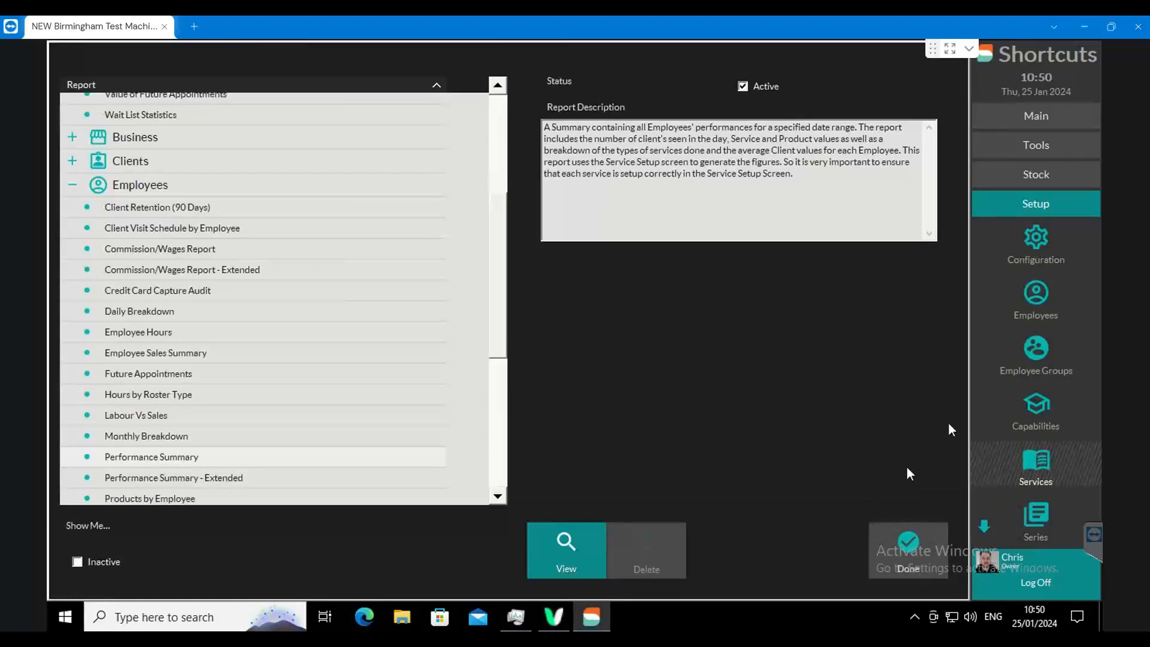
- Check the hourly rate in the first employee's pay details in the employee setup, and return to the report list
left_click(1038, 300)
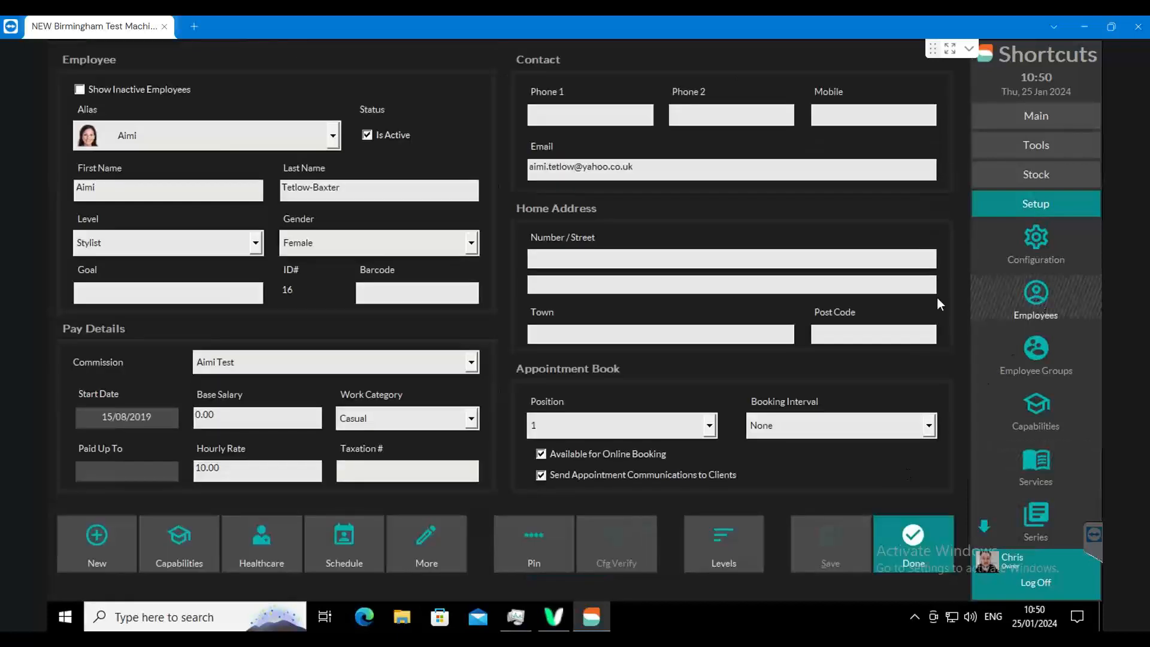
left_click(231, 473)
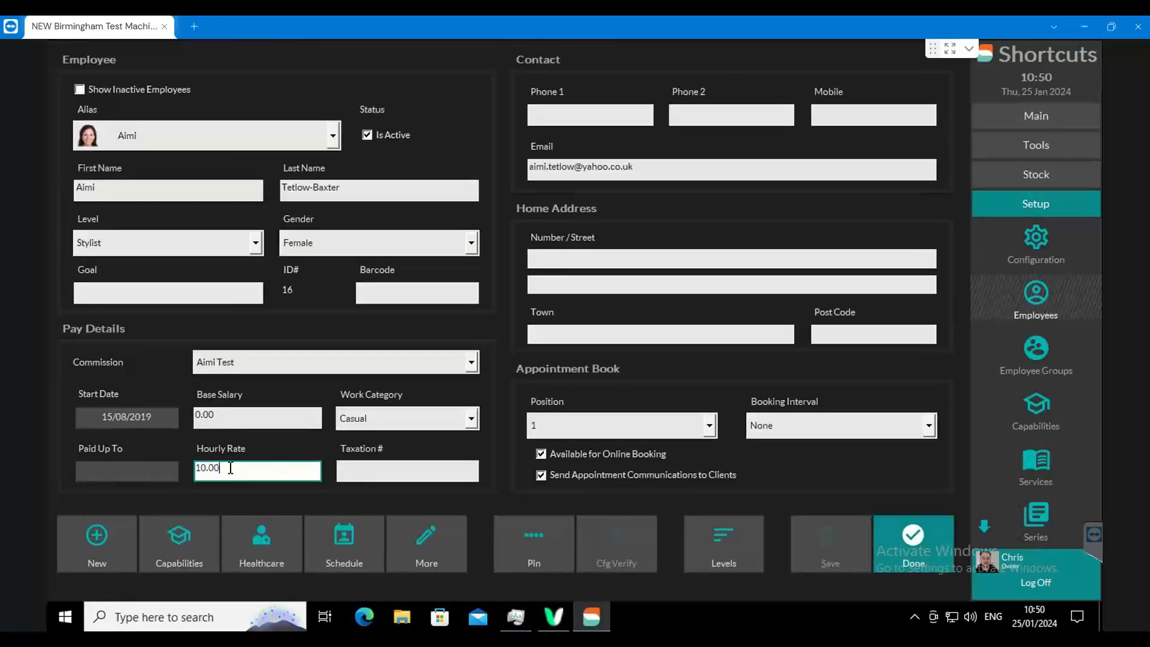
left_click_drag(231, 468, 167, 460)
left_click(892, 553)
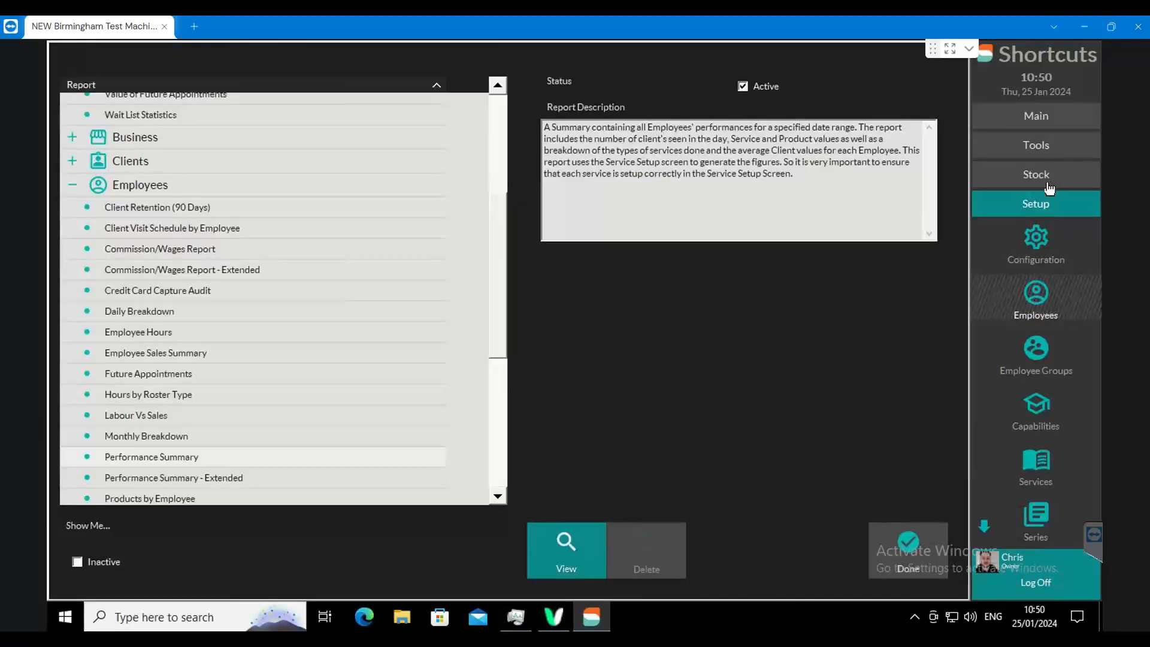
- Open the options of the Labour Vs Sales report and go through the available employees
left_click(159, 413)
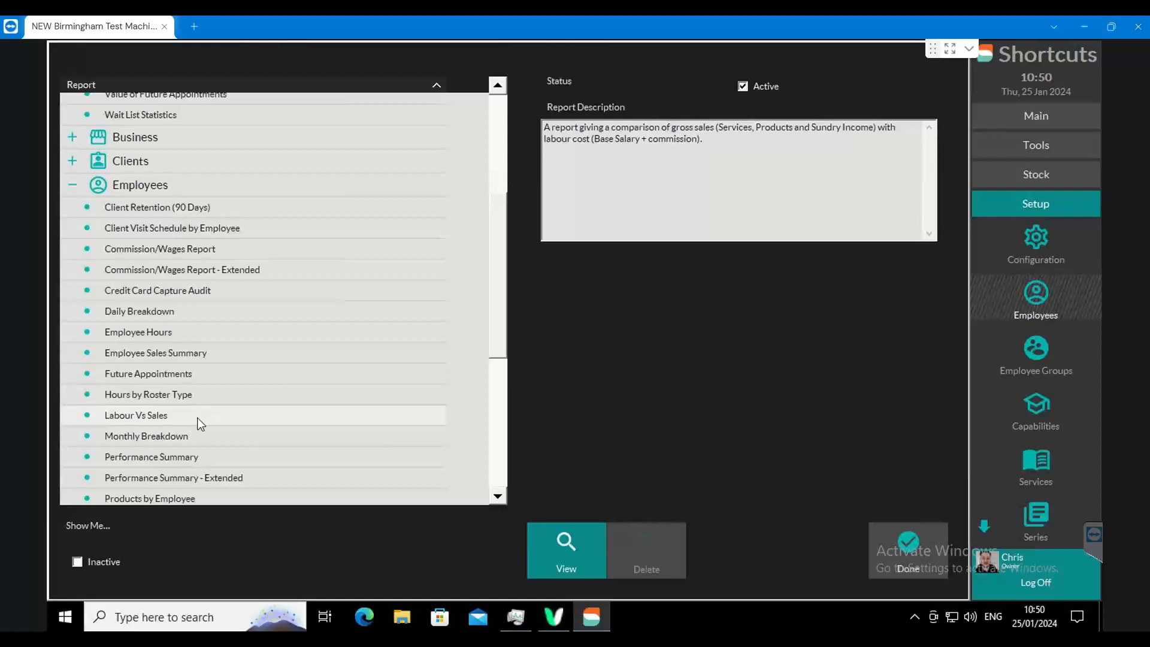
left_click(558, 533)
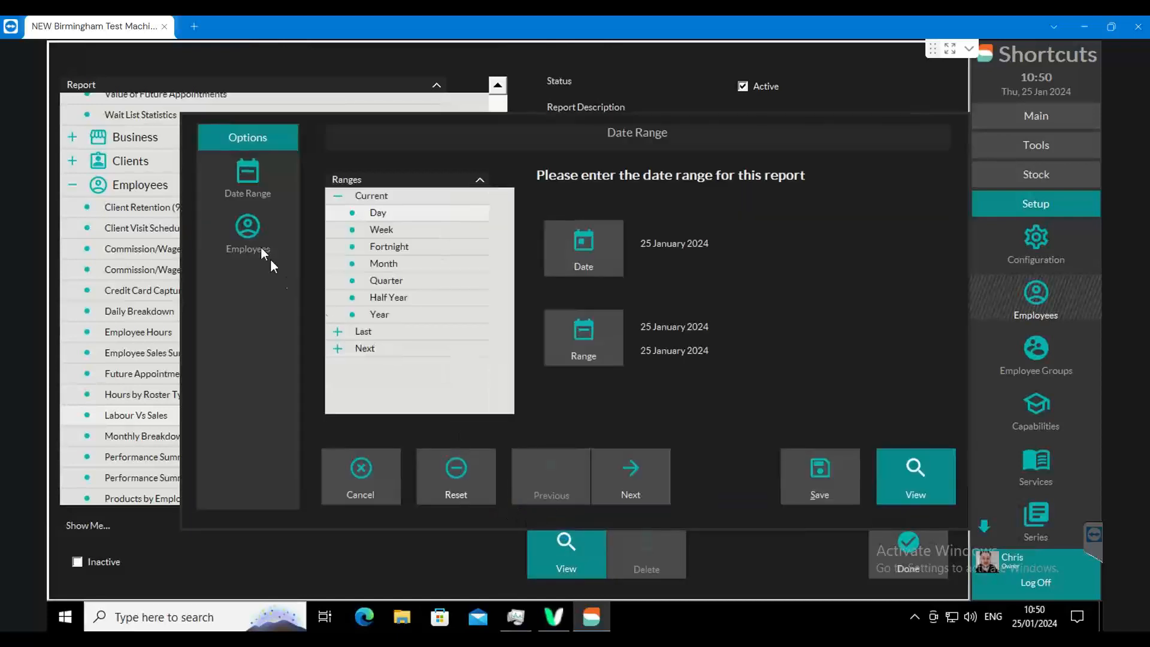
left_click(247, 228)
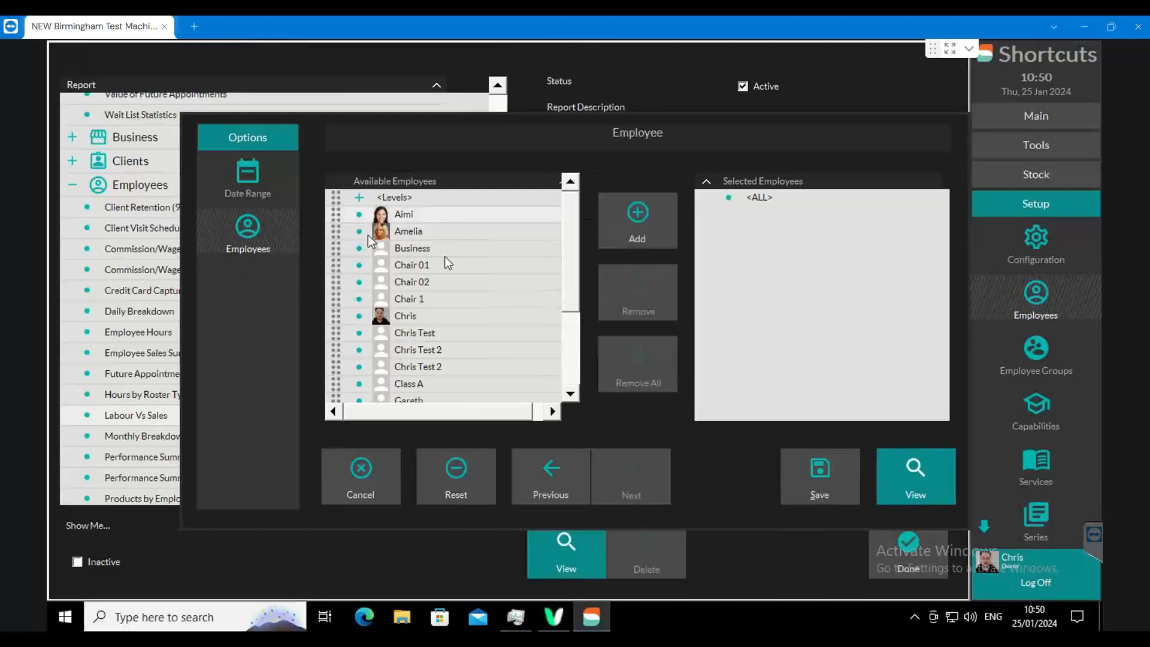
scroll(468, 300, "down", 3)
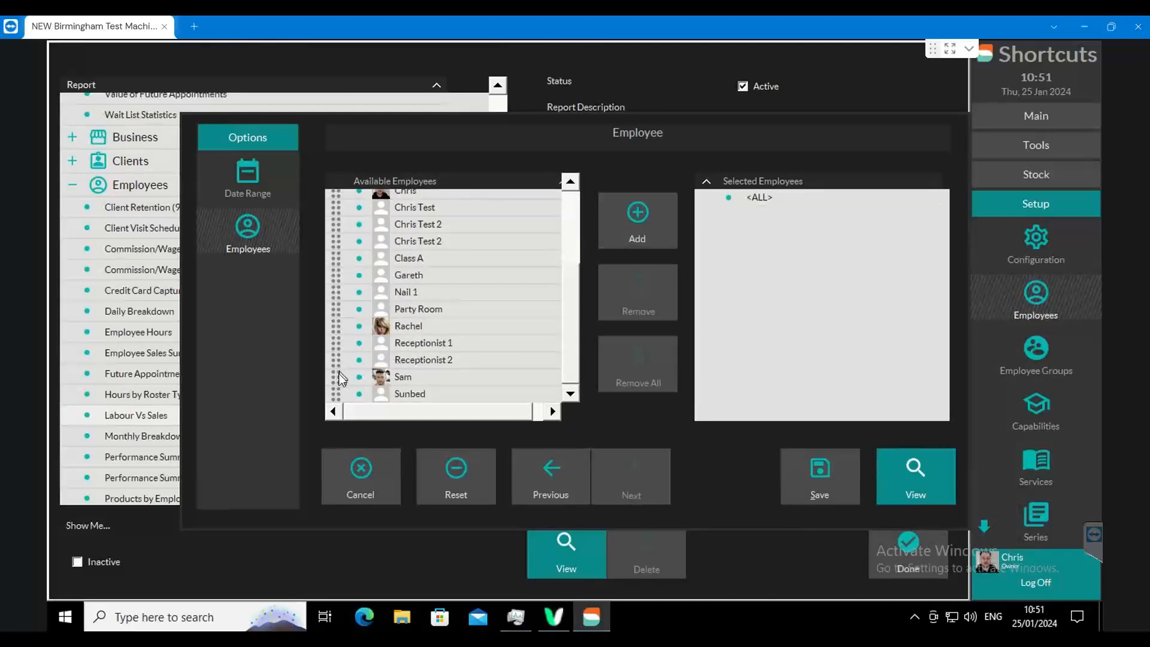
- Set the Labour Vs Sales report's date range to 24 January 2024 through 25 January 2024
left_click(247, 175)
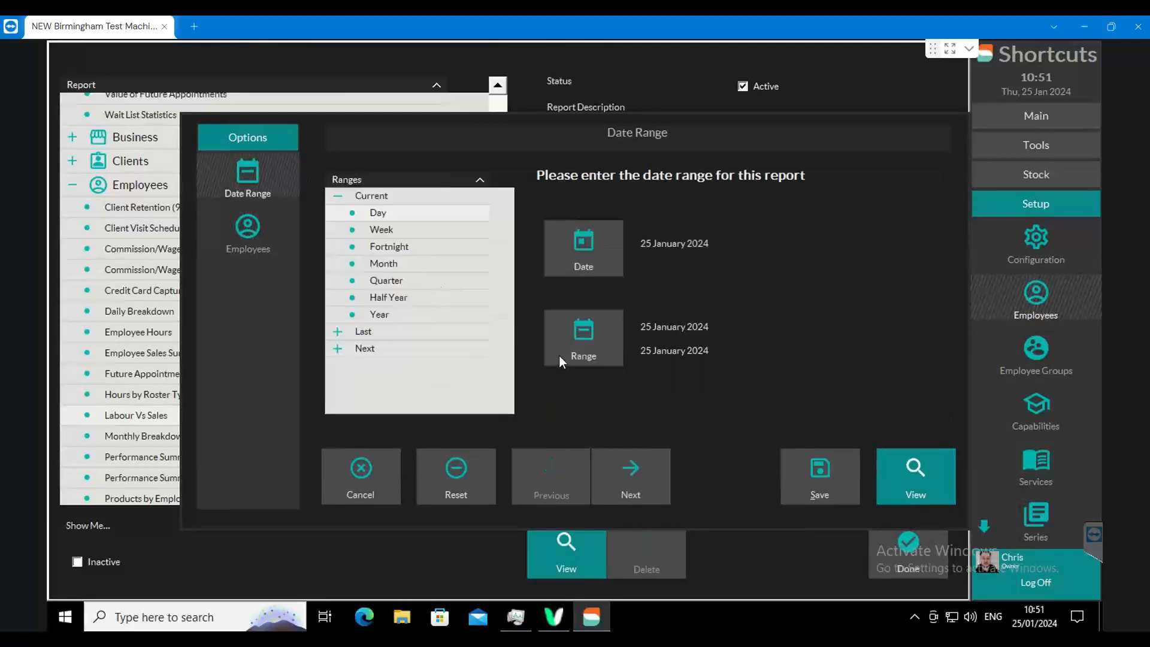
left_click(582, 346)
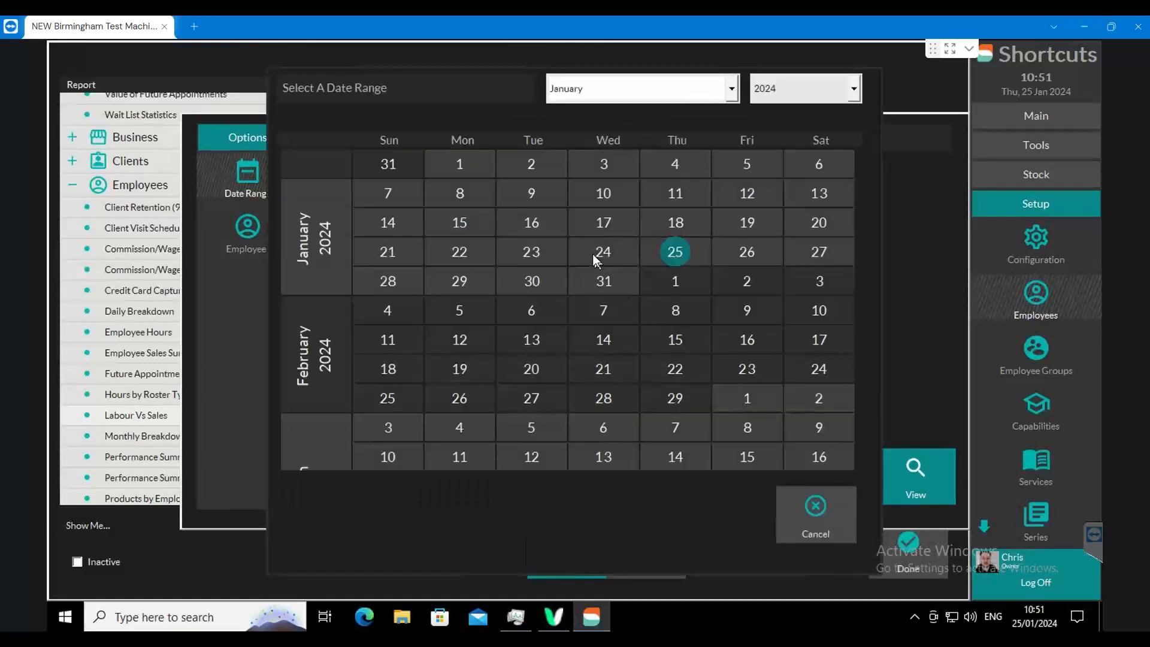
left_click(675, 253)
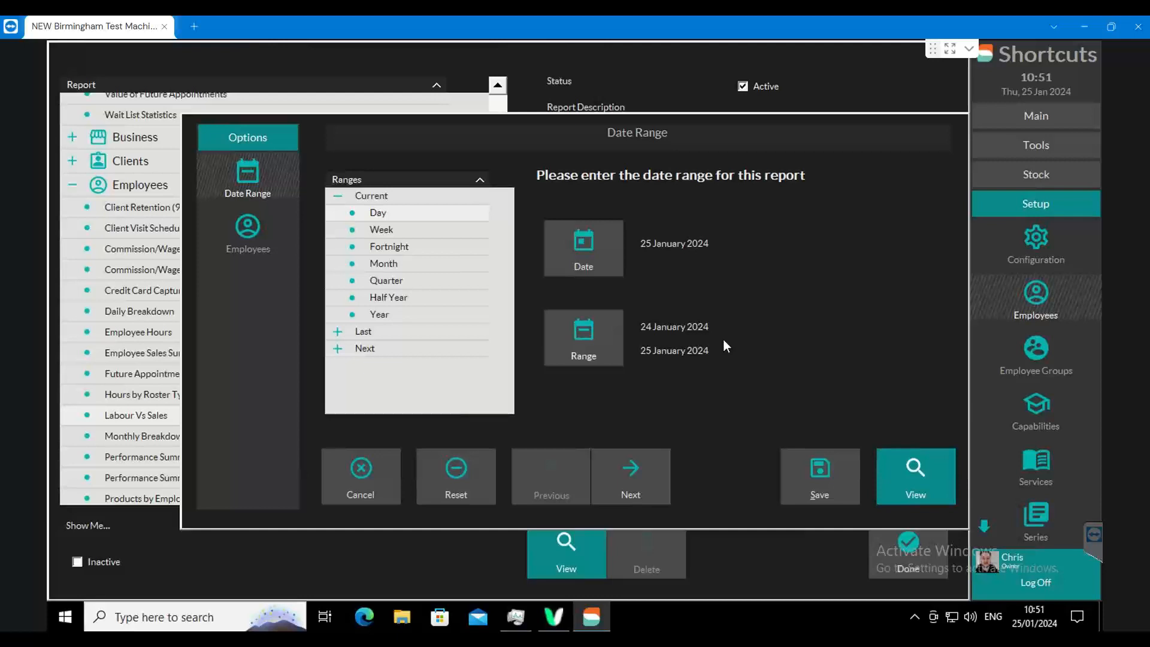
- Run the Labour Vs Sales report for all employees, and return to the report options
left_click(914, 476)
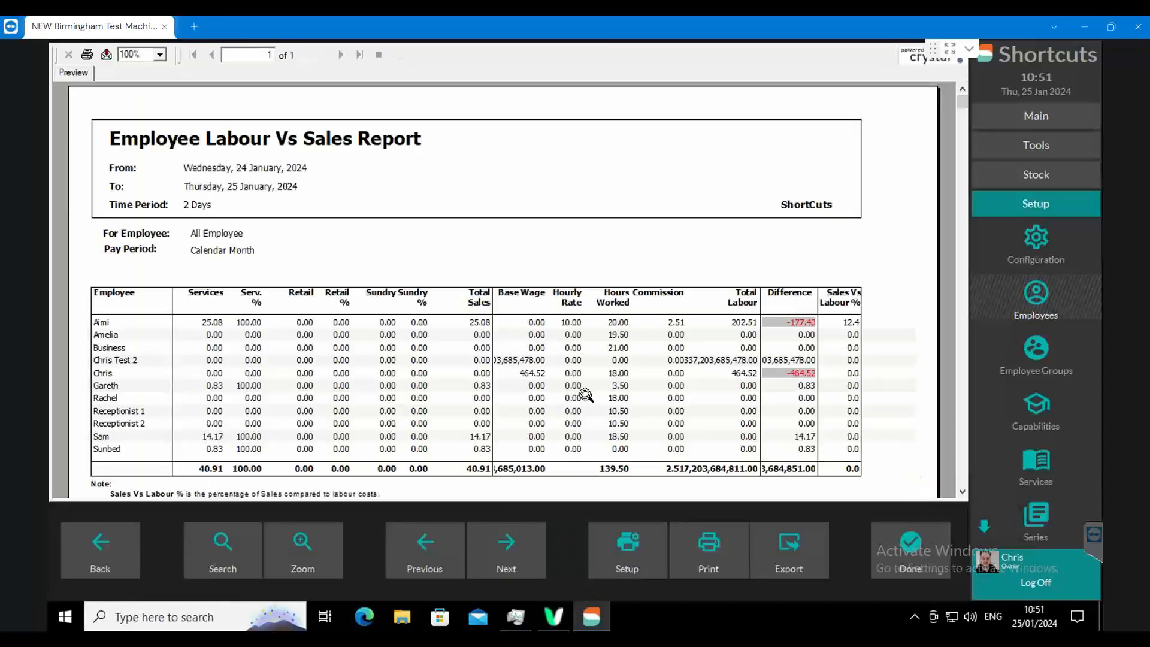
left_click(138, 546)
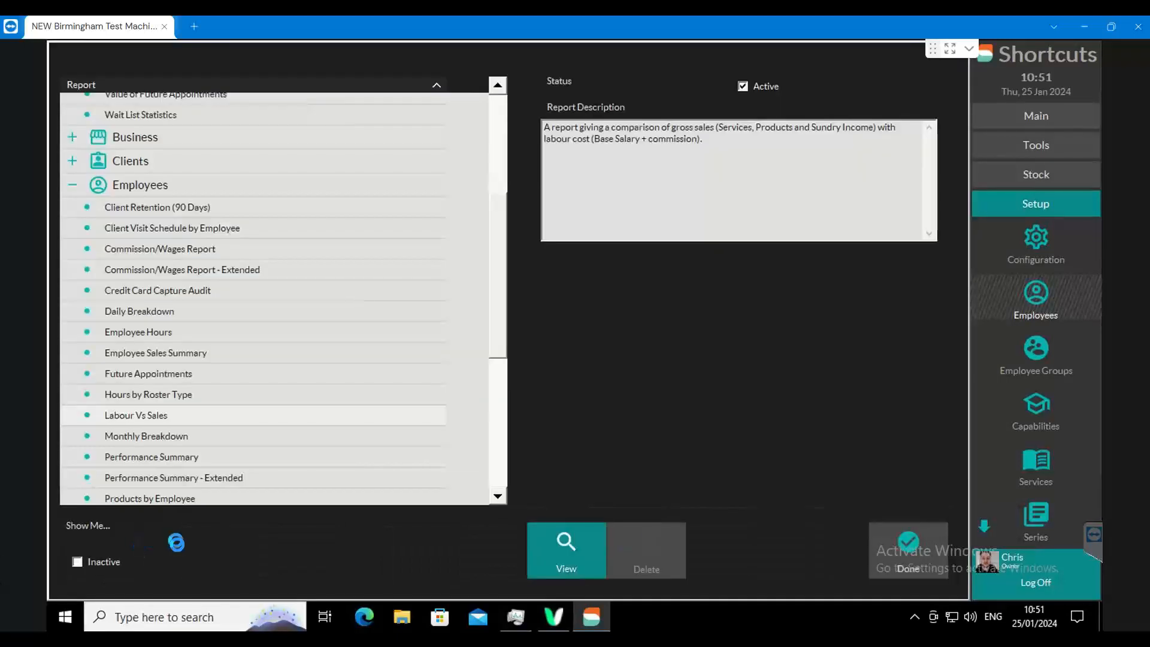
- Limit the Labour Vs Sales report to the first listed employee and the one just above Sunbed, and run it
left_click(269, 247)
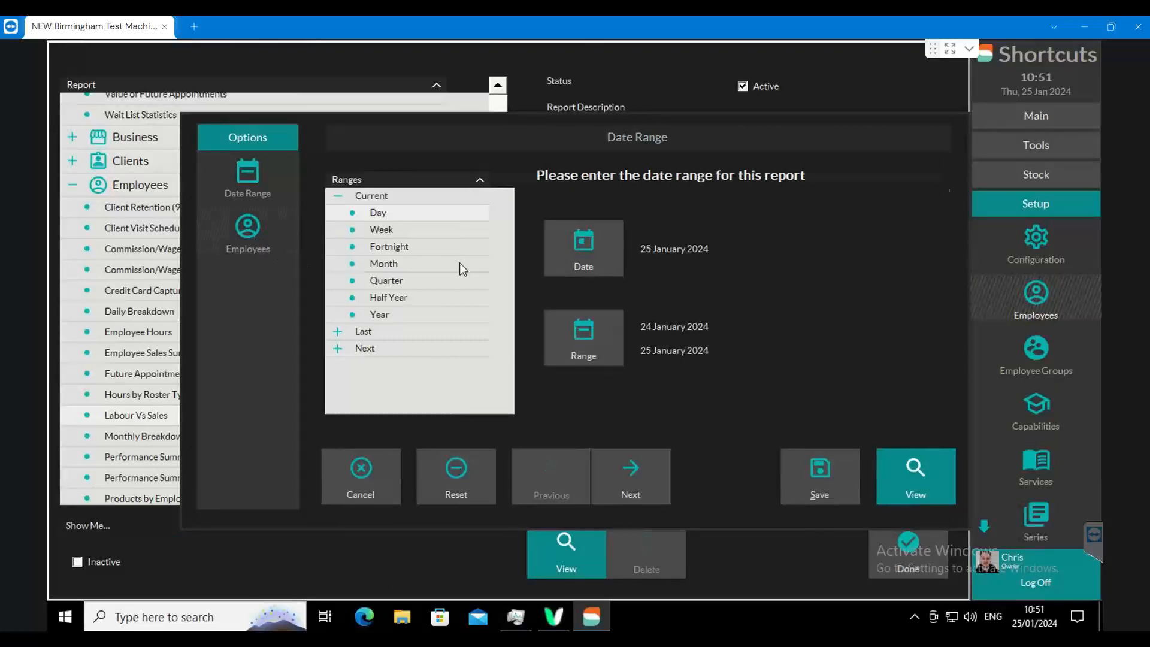
left_click(354, 221)
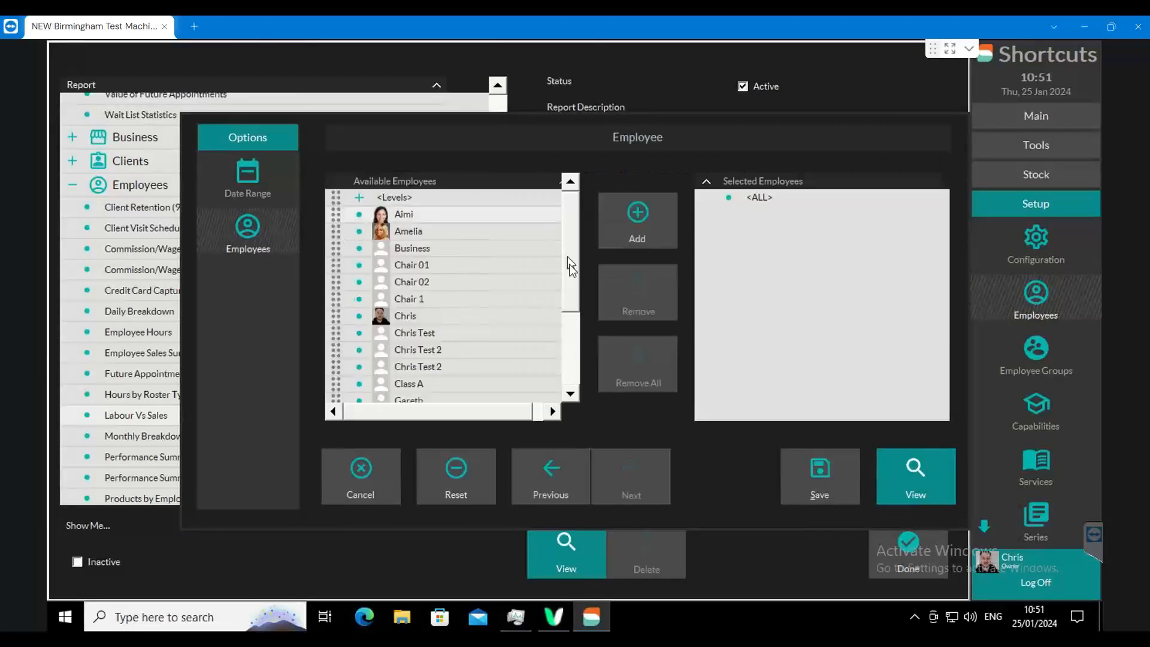
left_click_drag(569, 257, 574, 354)
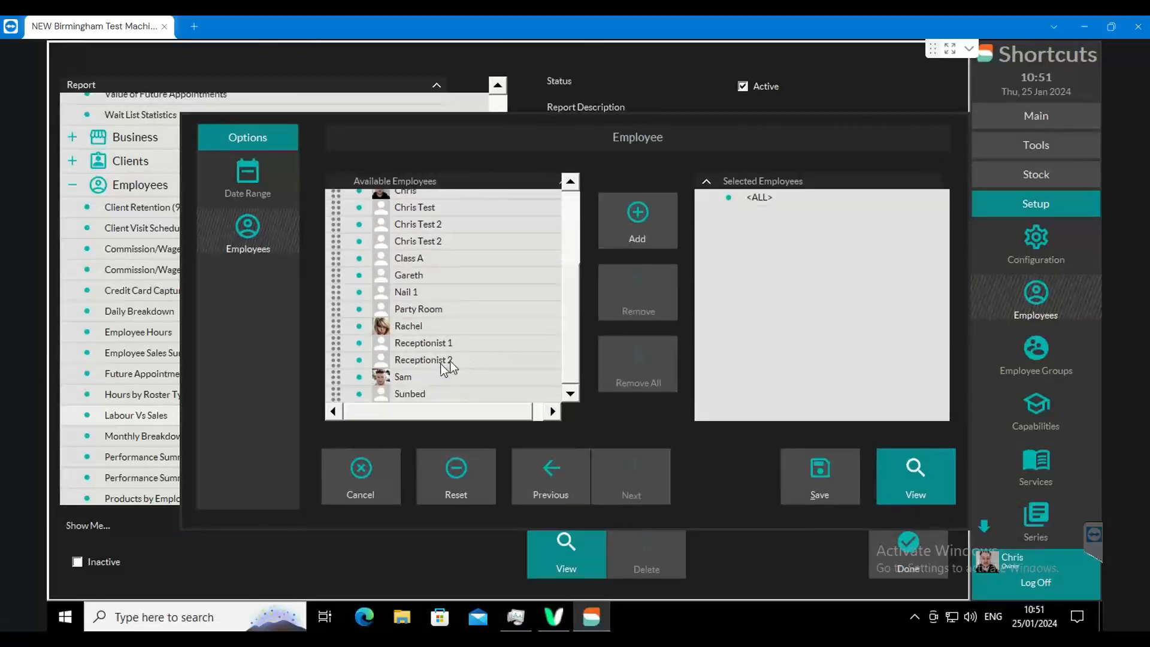
left_click(339, 382, "ctrl")
left_click(638, 221)
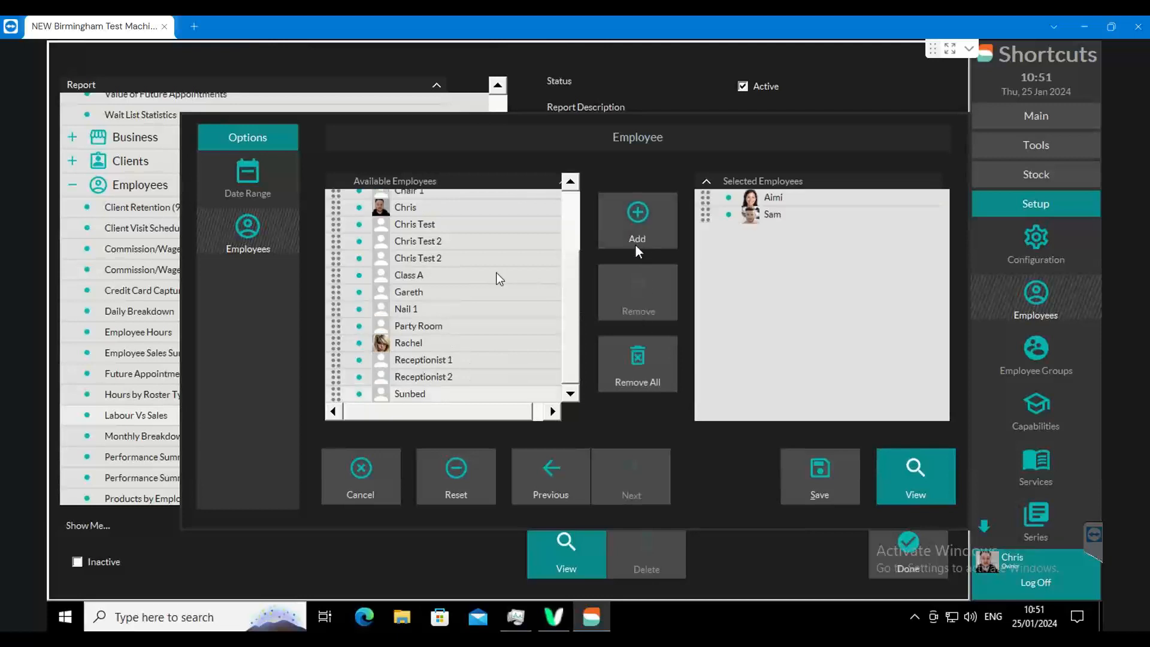
left_click(244, 177)
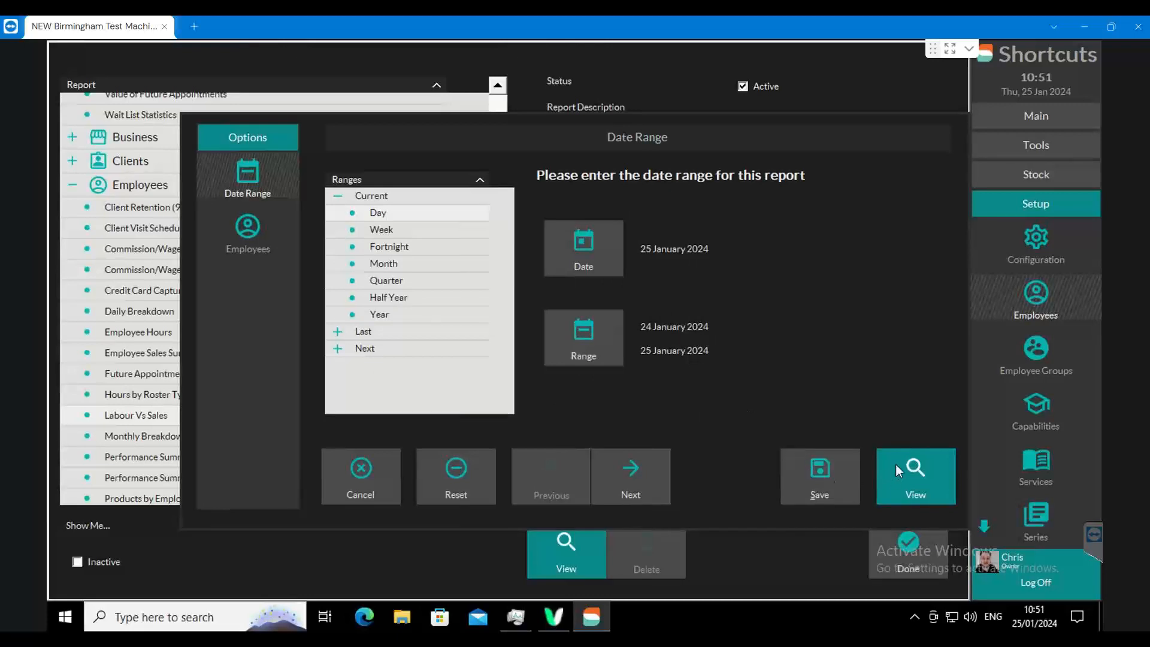
left_click(911, 472)
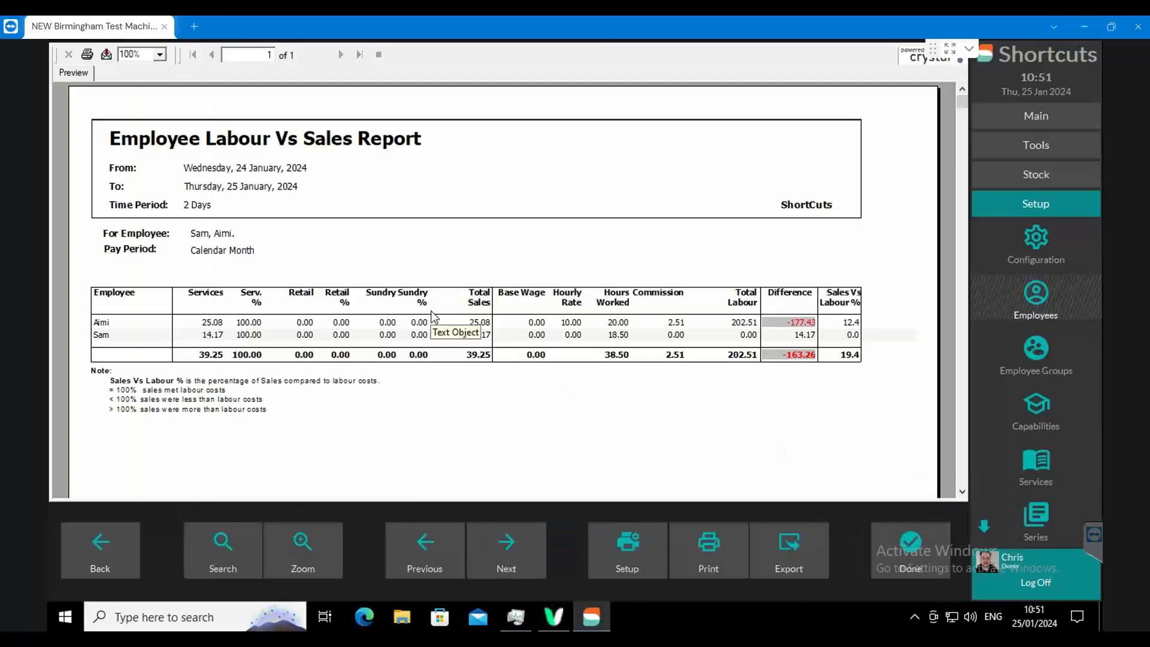
- Compare the two employees' service sales and service percentages in the Labour Vs Sales report
left_click(216, 325)
left_click(217, 335)
left_click(216, 324)
left_click(217, 335)
left_click(216, 324)
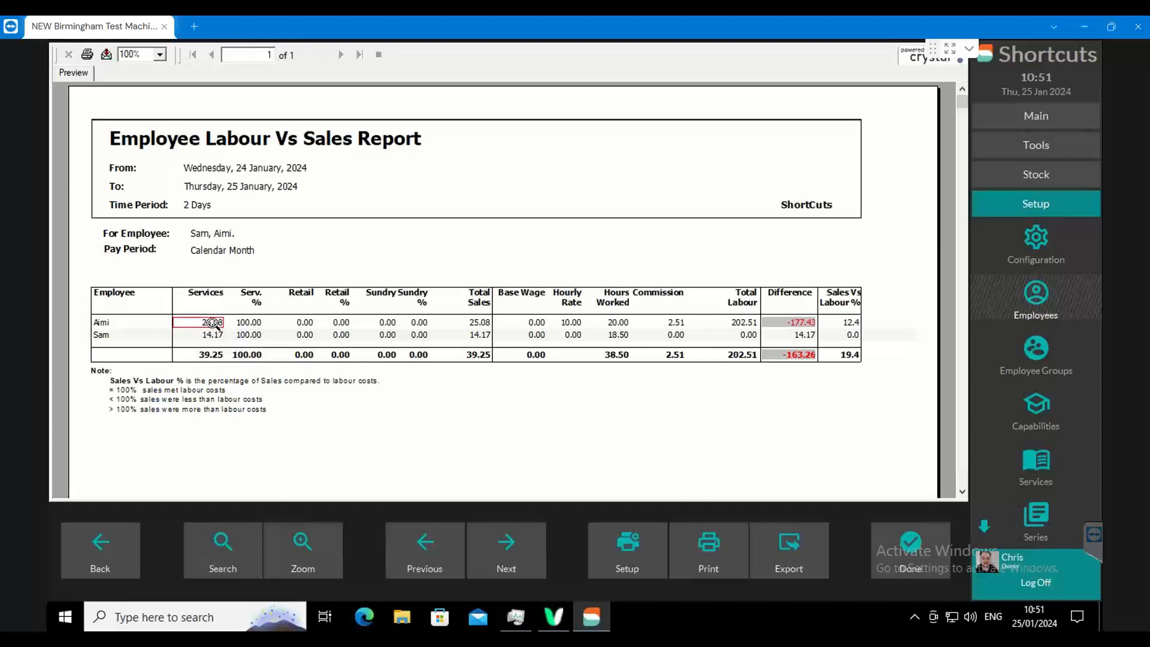
left_click(259, 322)
left_click(255, 335)
left_click(253, 324)
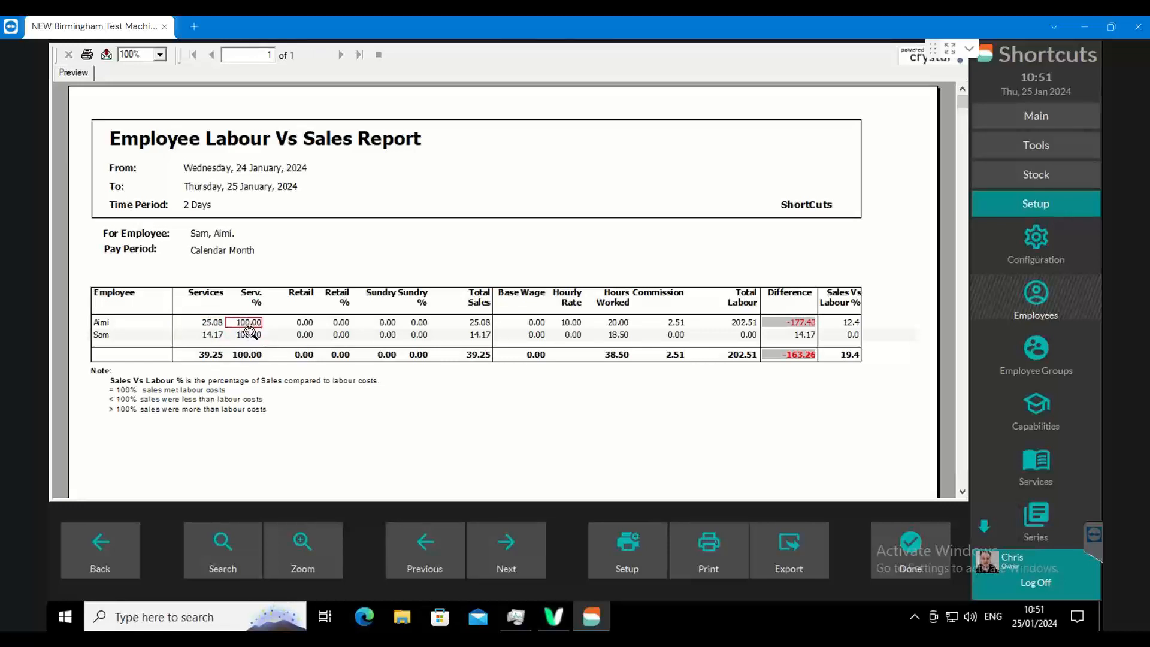
left_click(246, 334)
left_click(212, 323)
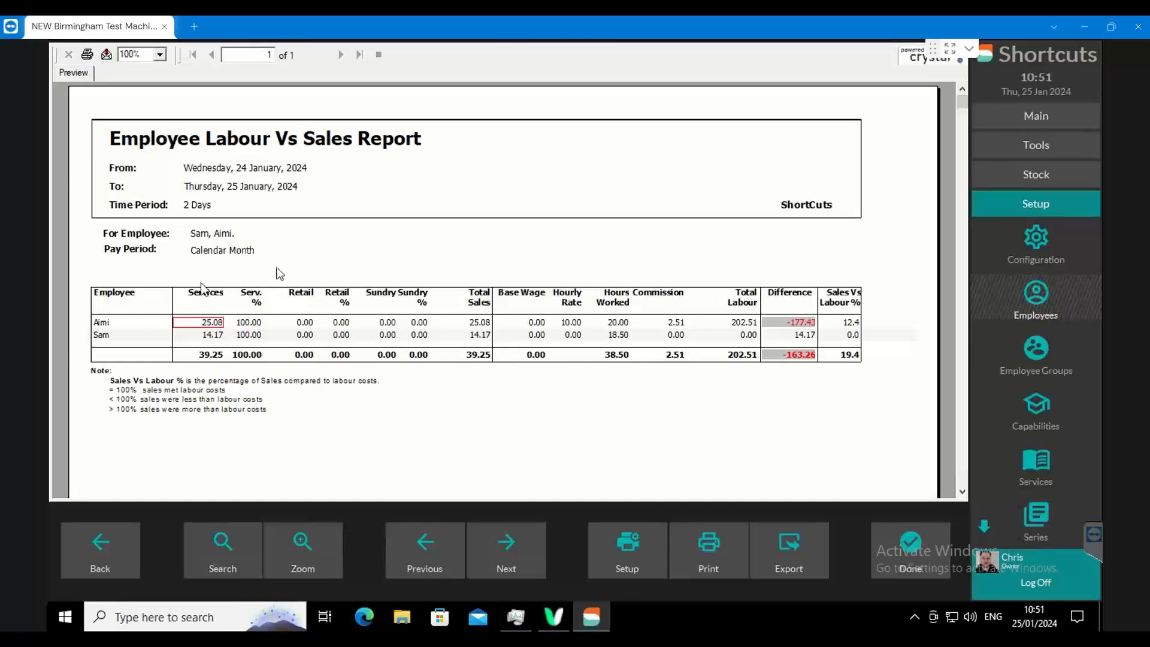
- Review the retail and sundry figures alongside the service figures for both employees in the report
left_click(303, 327)
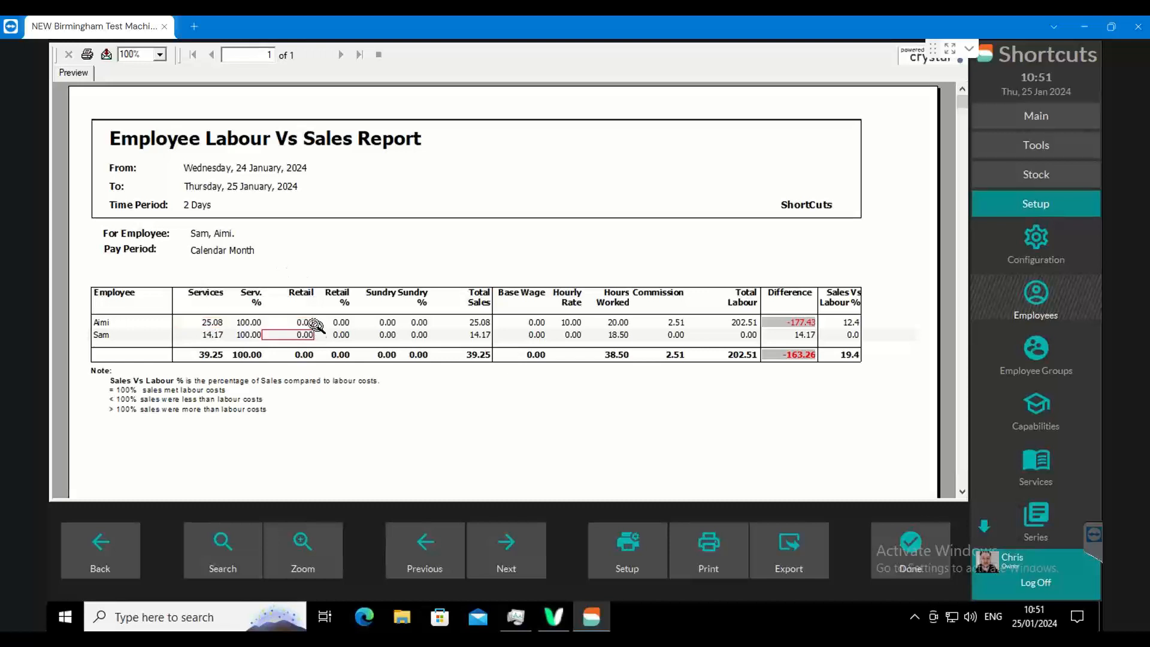
left_click(385, 322)
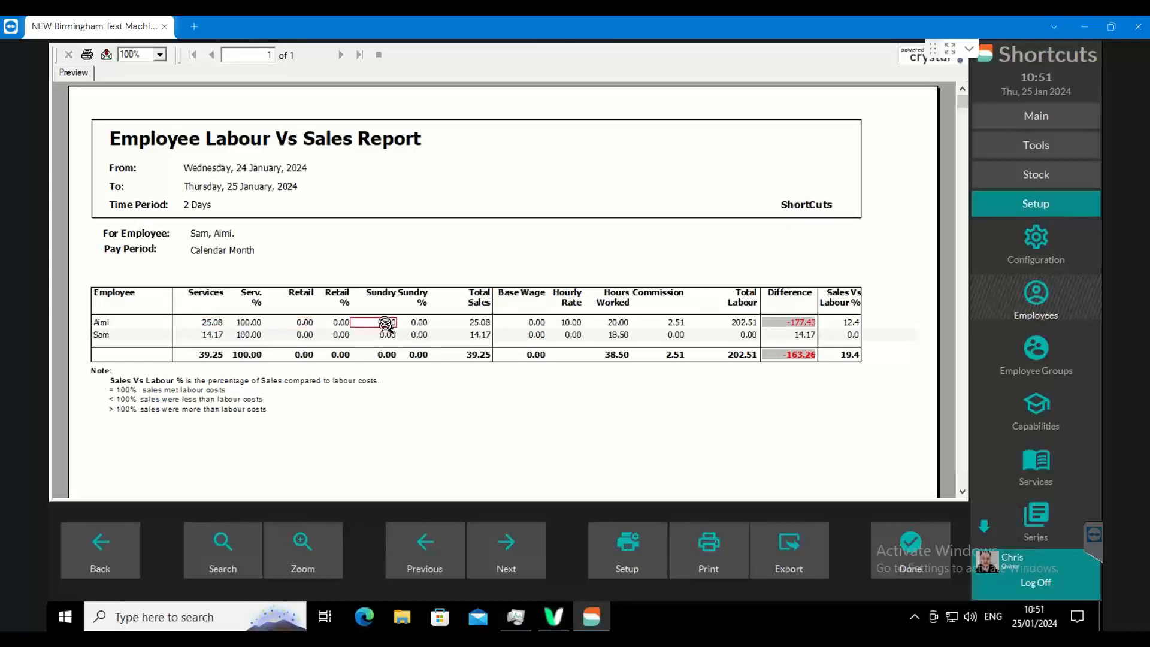
left_click(387, 334)
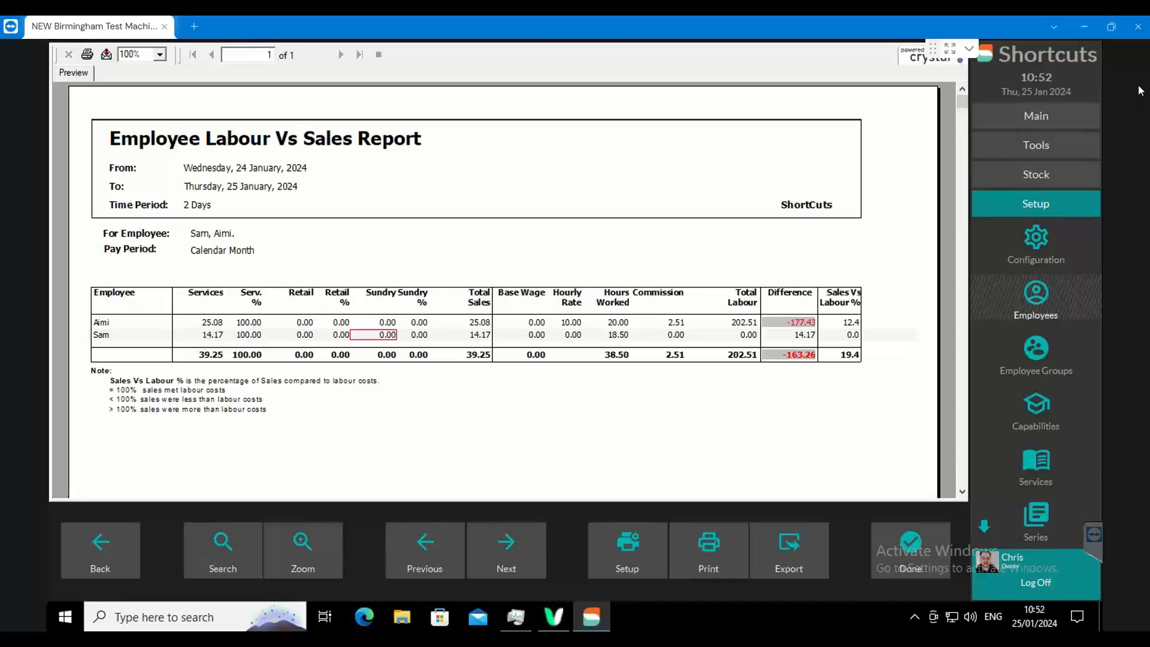
left_click(247, 323)
left_click(308, 323)
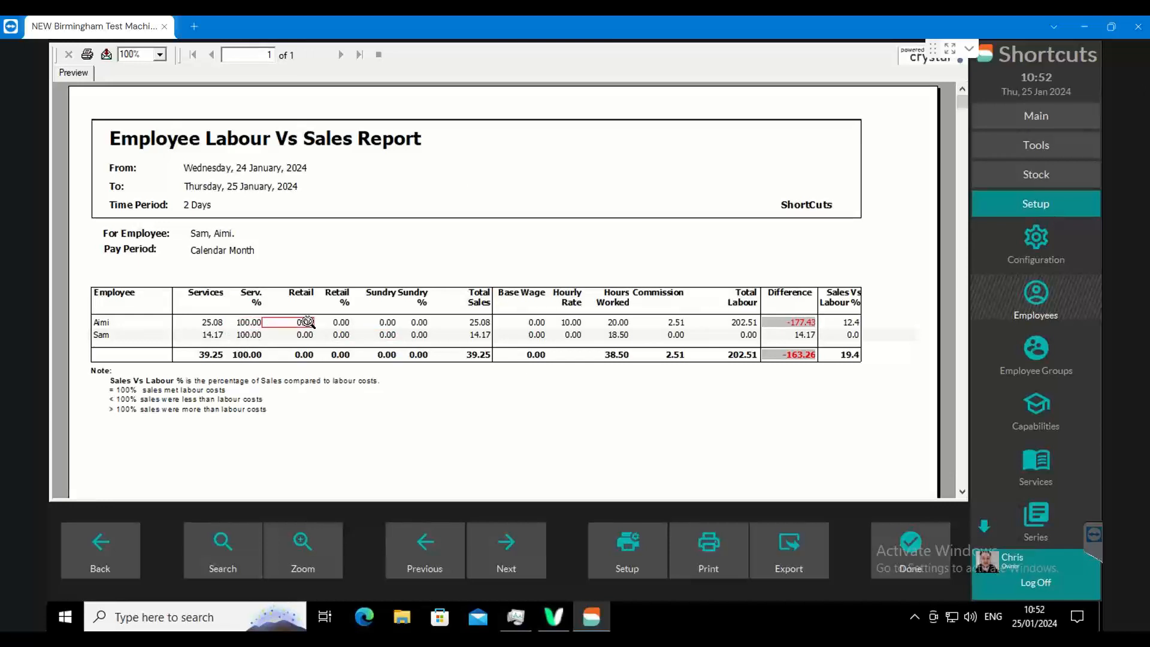
left_click(381, 323)
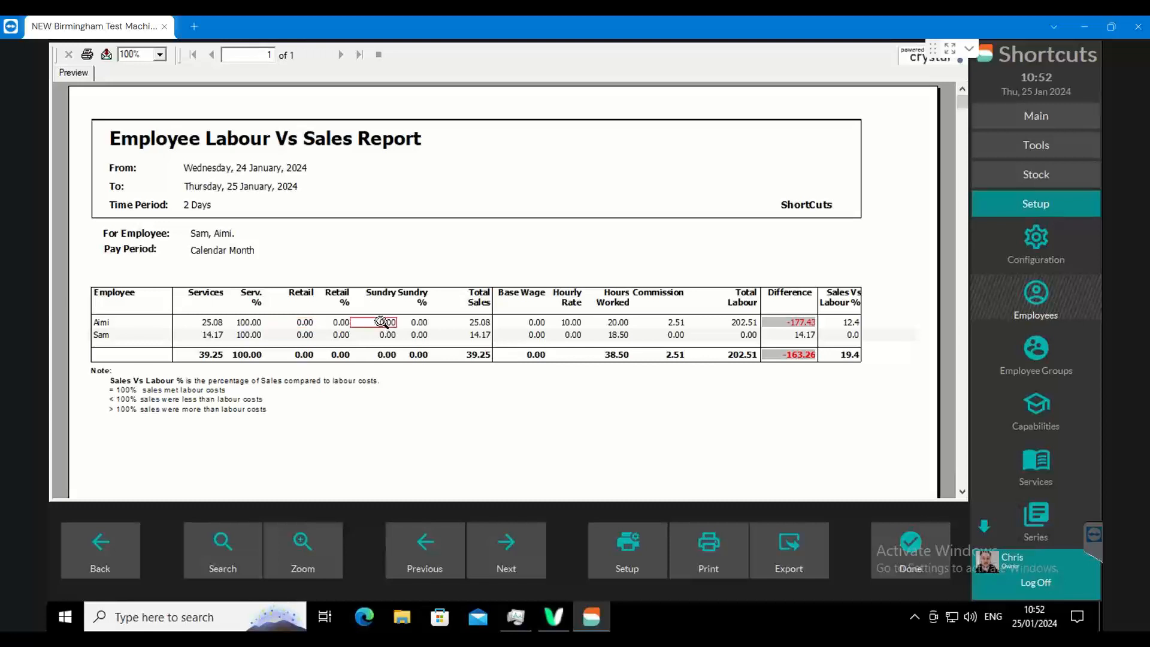
left_click(210, 324)
left_click(243, 323)
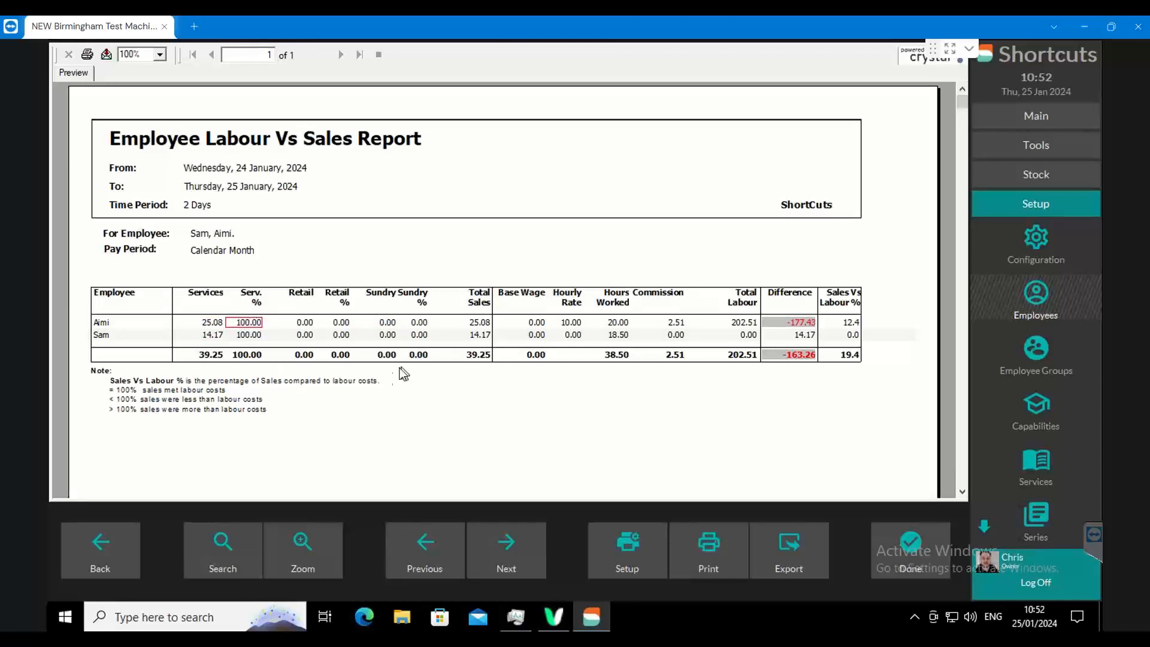
left_click(306, 334)
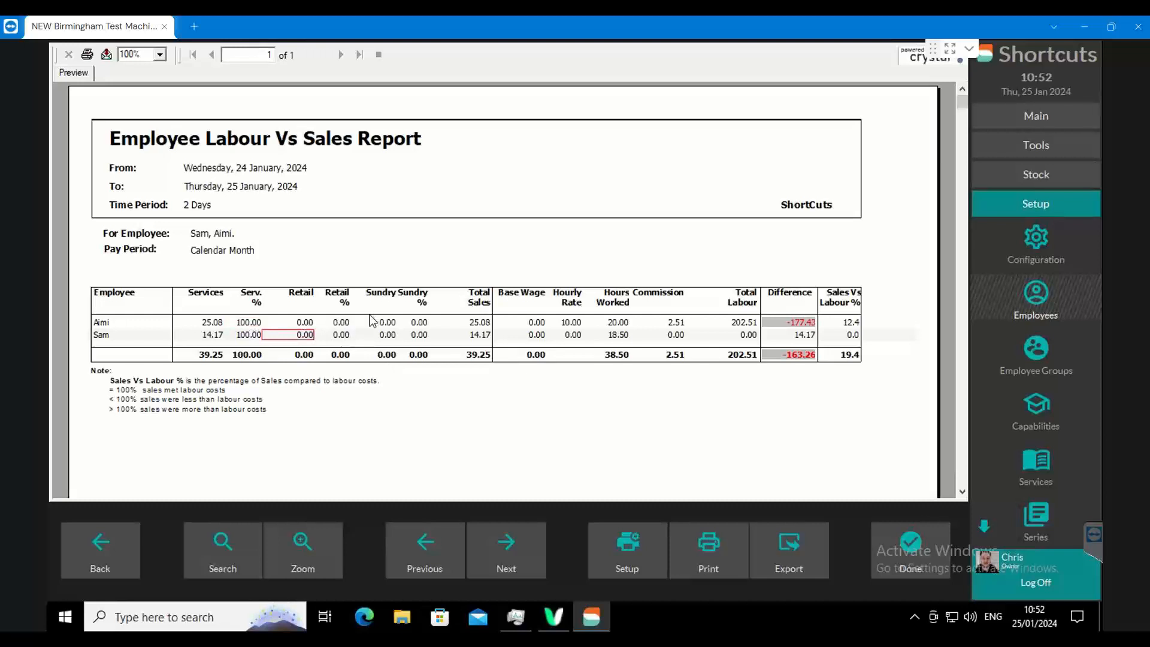
left_click(341, 324)
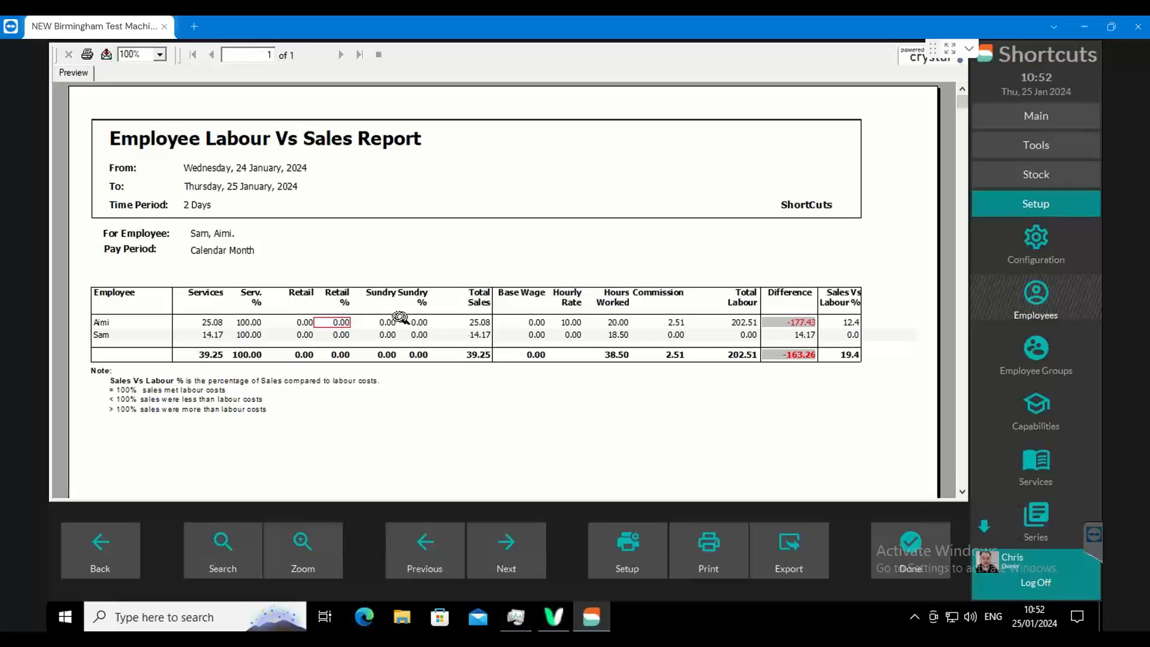
- Compare both employees' hourly rates in the report, and check the first employee's rate in the employee setup
left_click(573, 326)
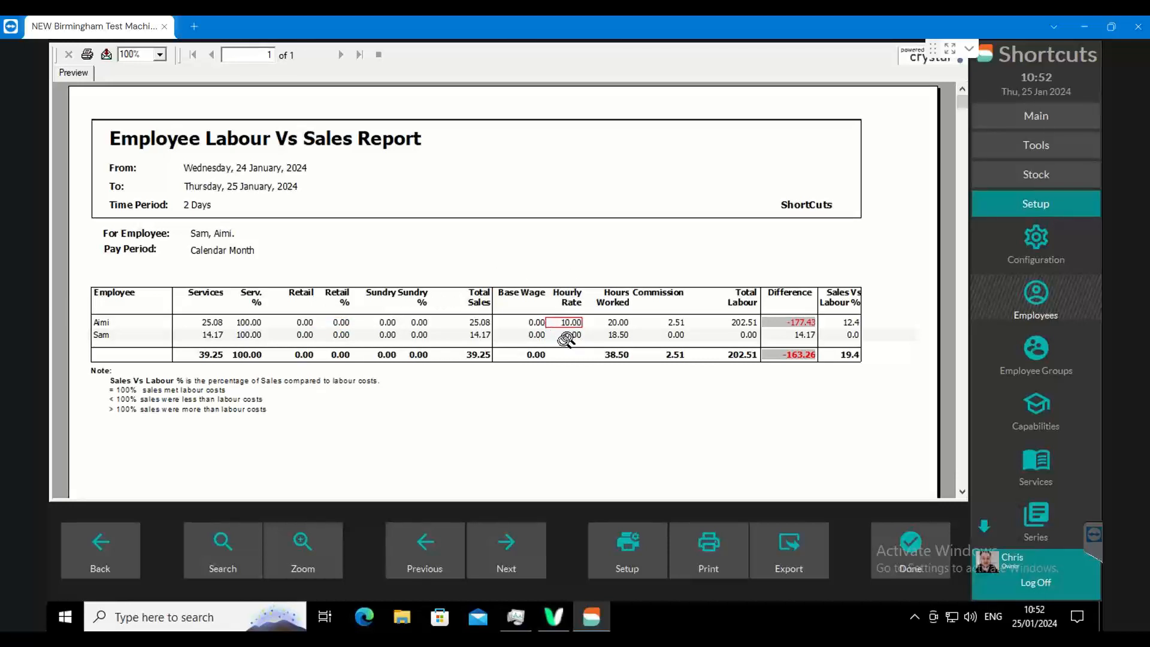
left_click(565, 335)
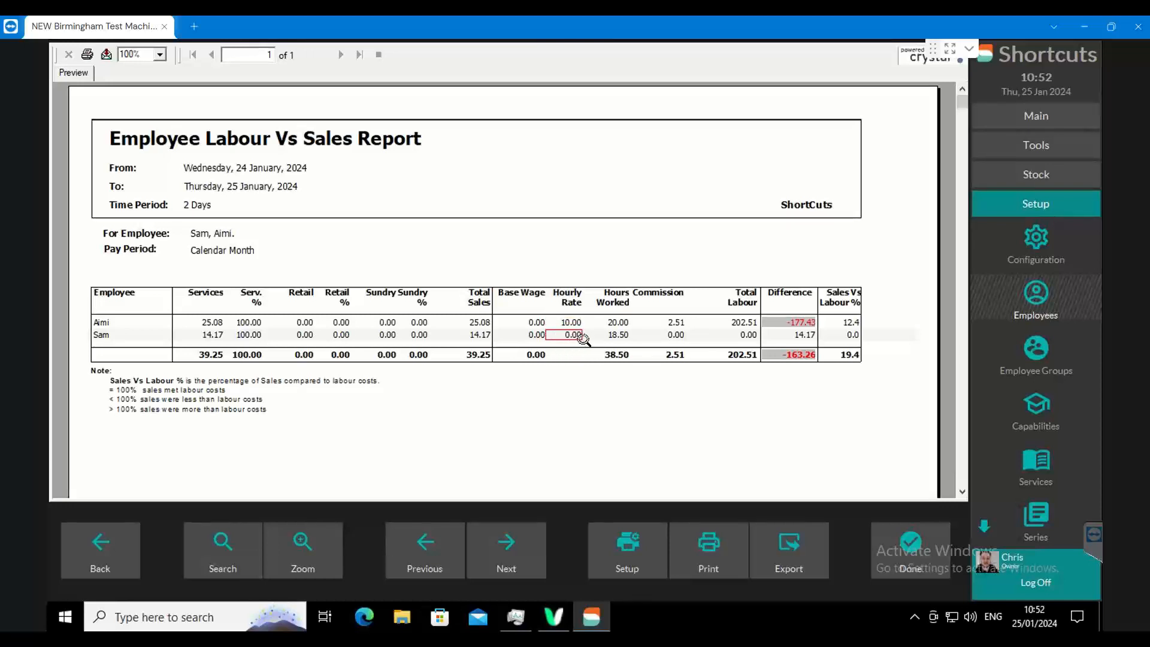
left_click(1037, 321)
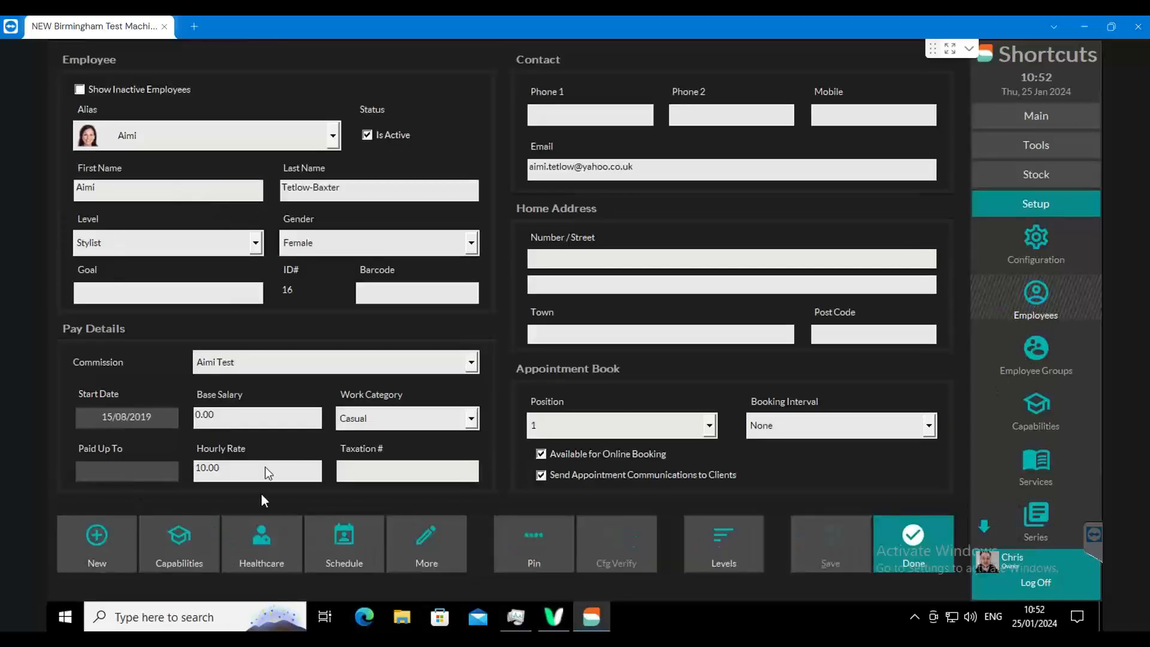
left_click(216, 473)
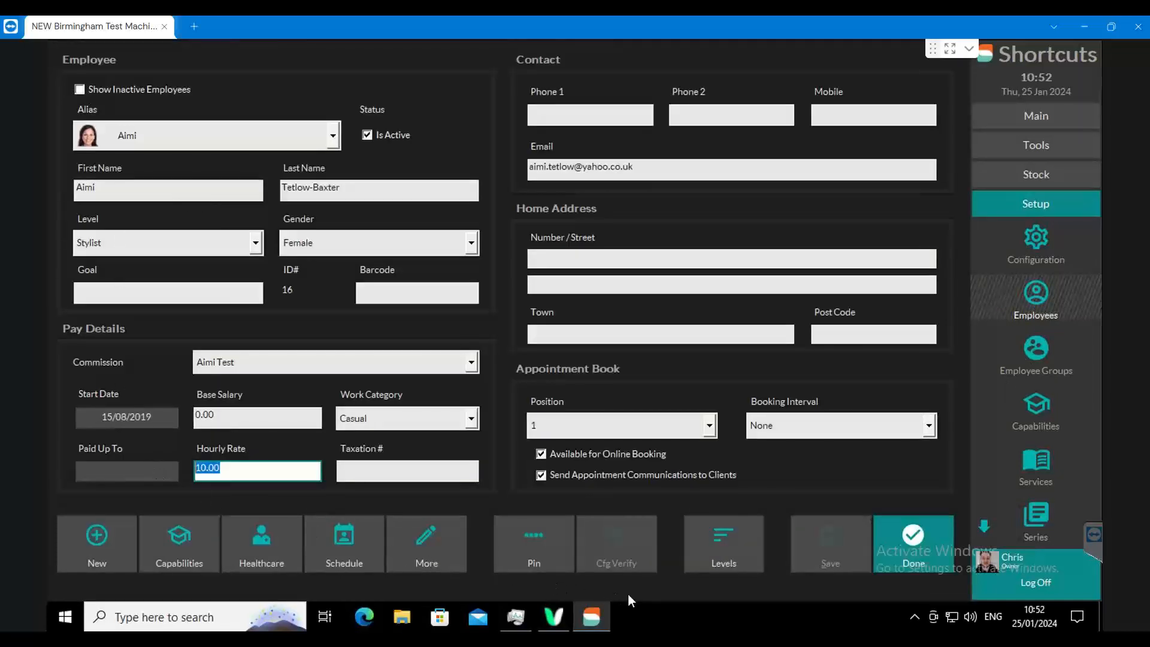
left_click(922, 554)
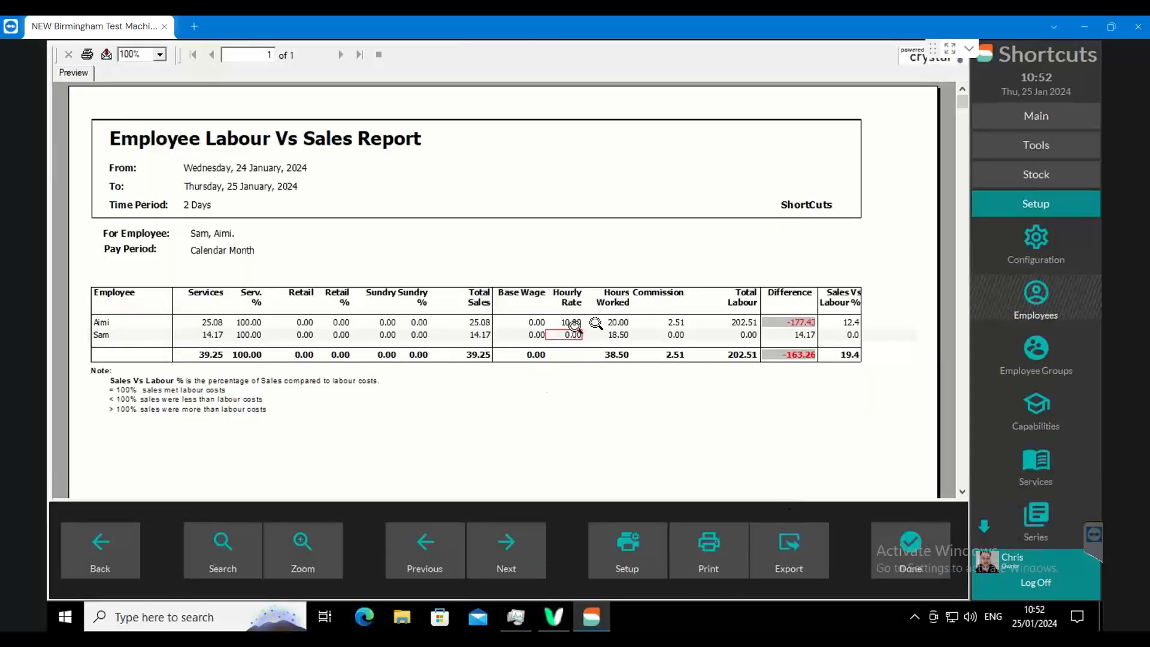
- Examine the first employee's hours worked, commission, total labour and difference in the Labour Vs Sales report
left_click(617, 322)
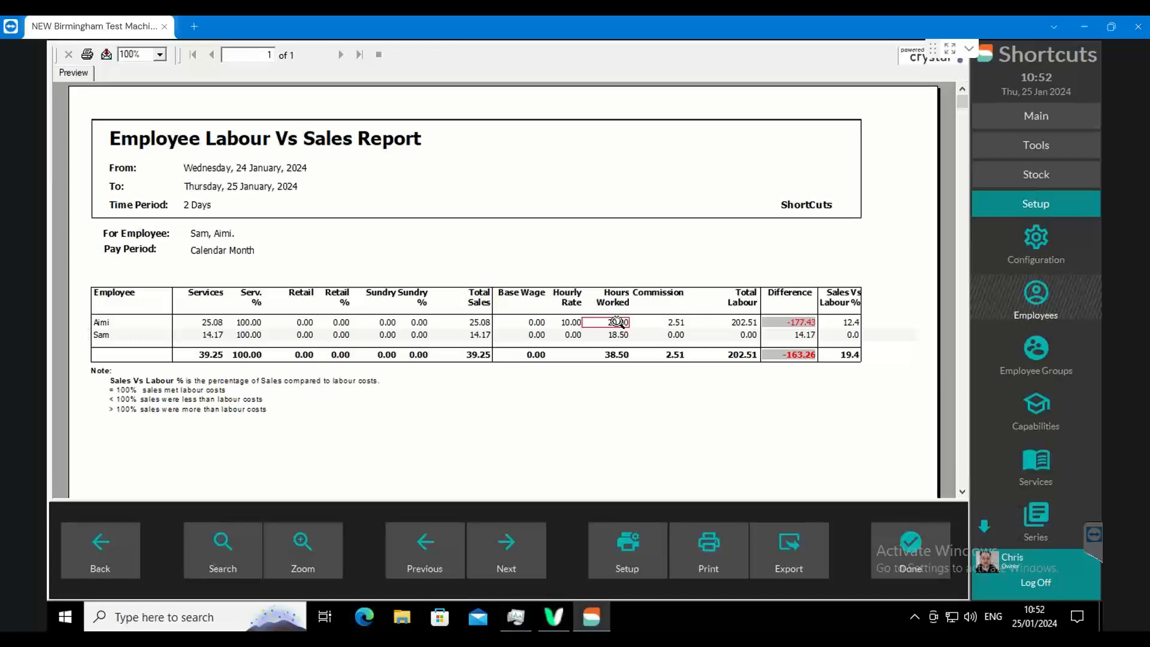
left_click(672, 322)
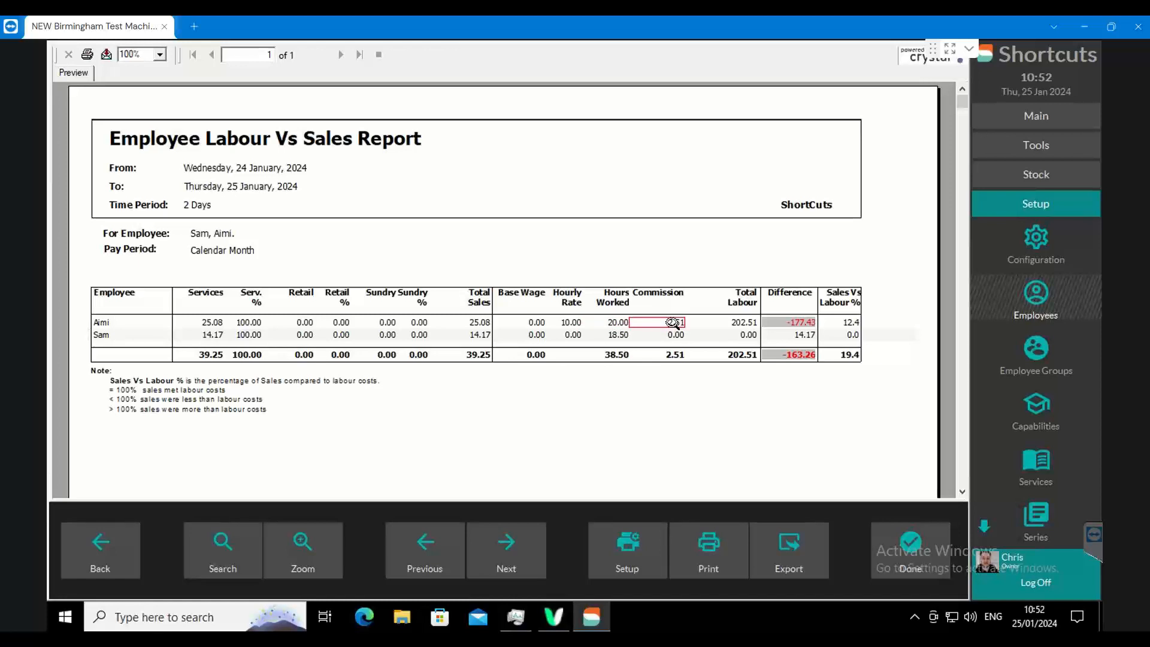
left_click(750, 324)
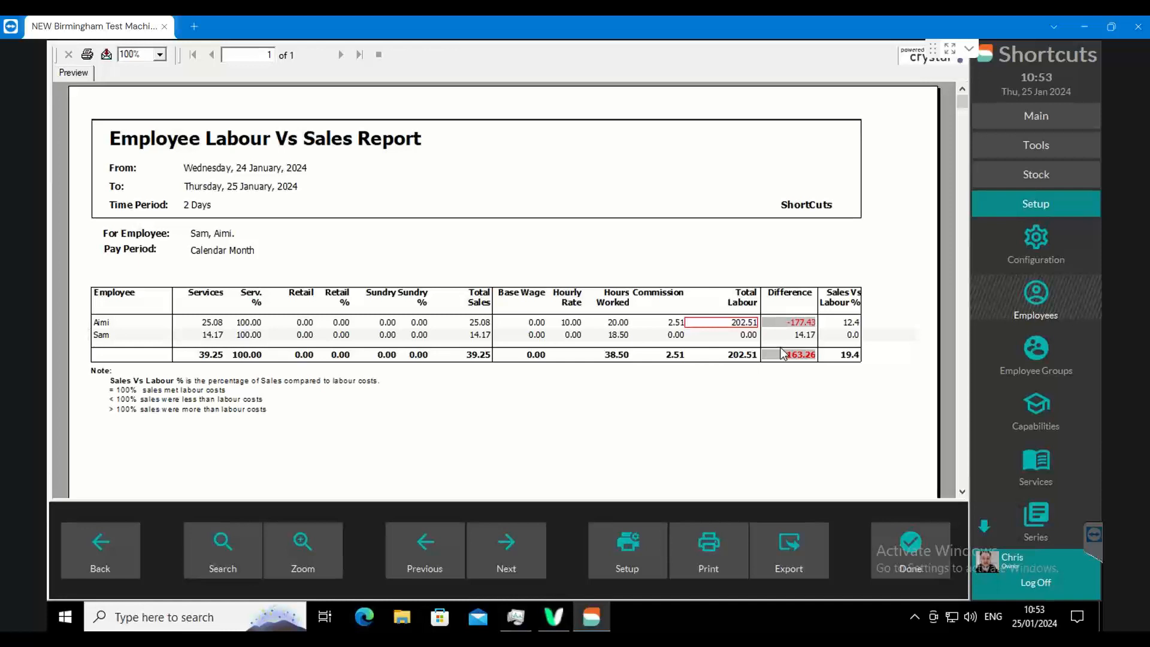
left_click(803, 324)
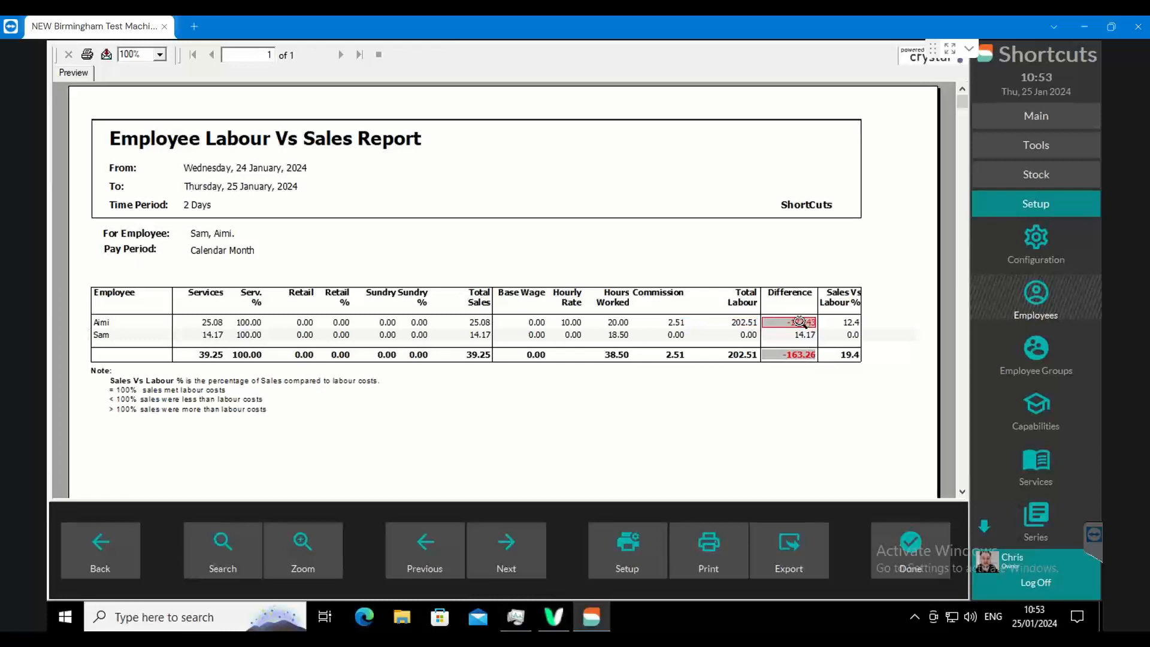
- Compare the first employee's total labour with their total sales and the resulting difference
left_click(746, 323)
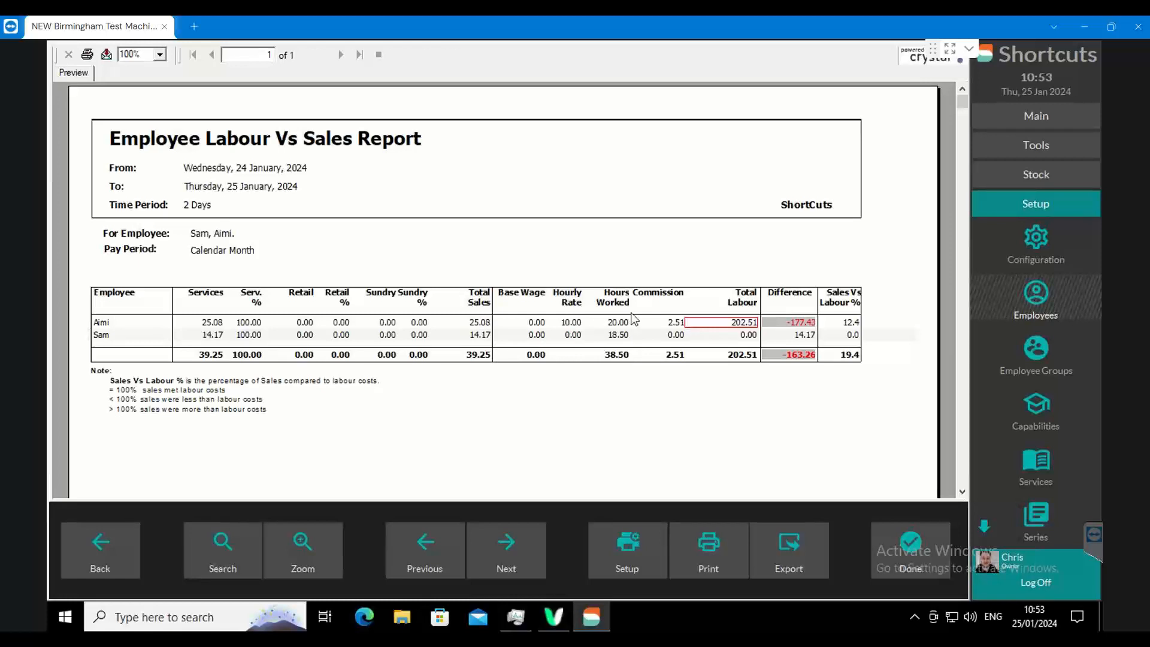
left_click(480, 322)
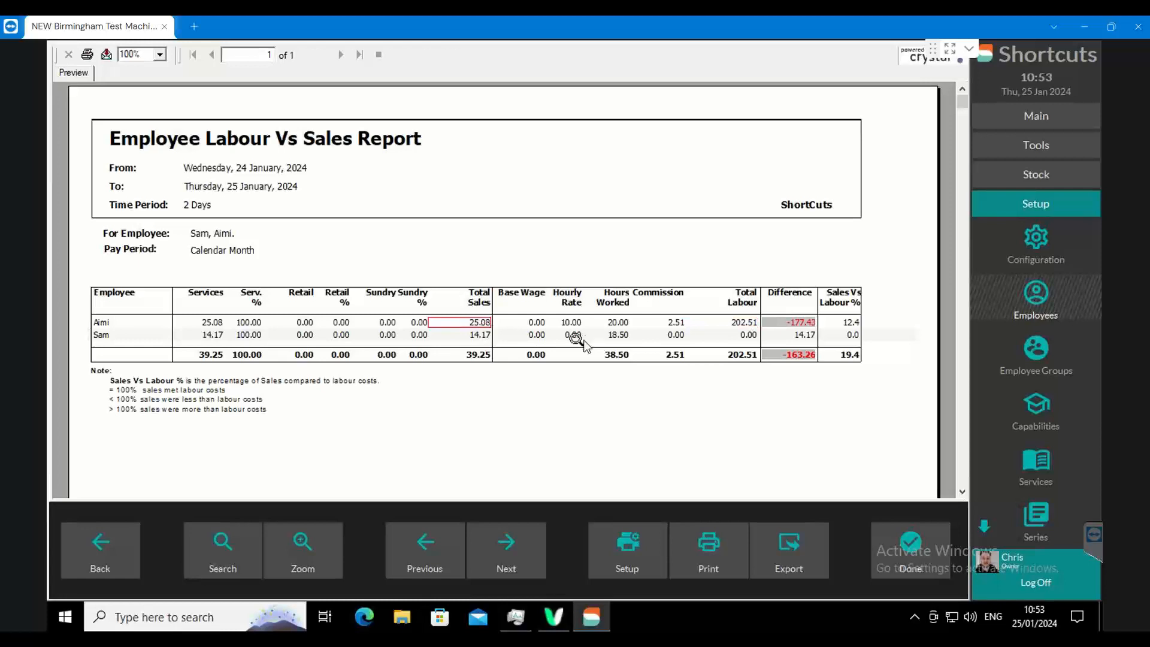
left_click(810, 322)
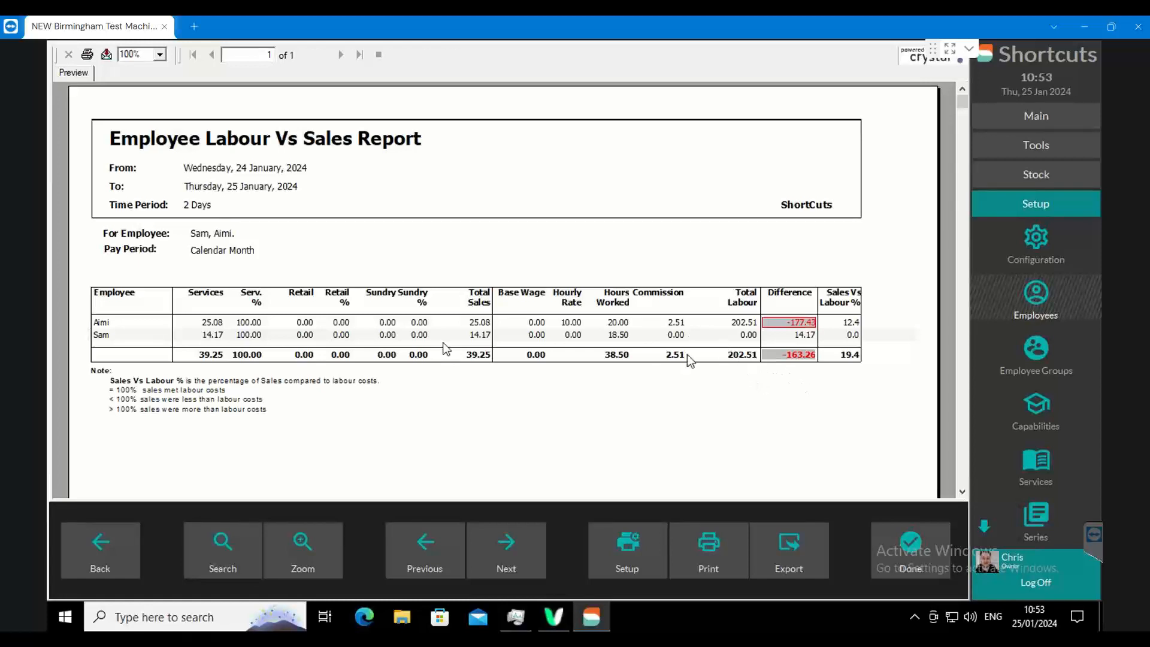
left_click(742, 323)
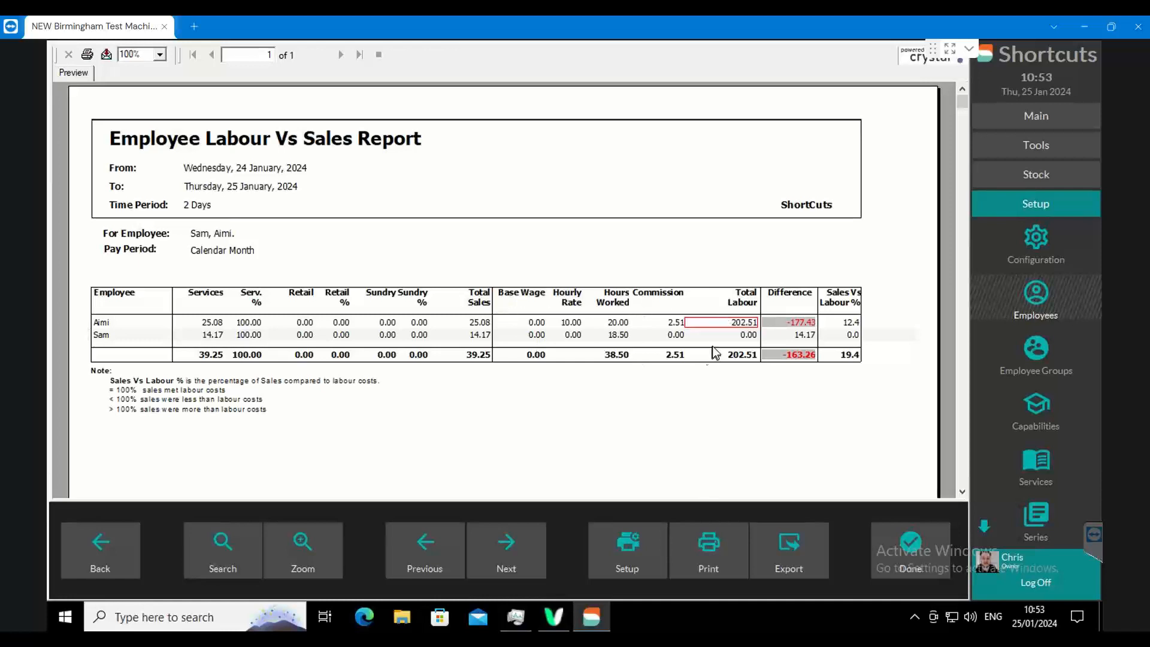
- Recheck the hourly rate in the first employee's pay details, and close the Labour Vs Sales report
left_click(1037, 293)
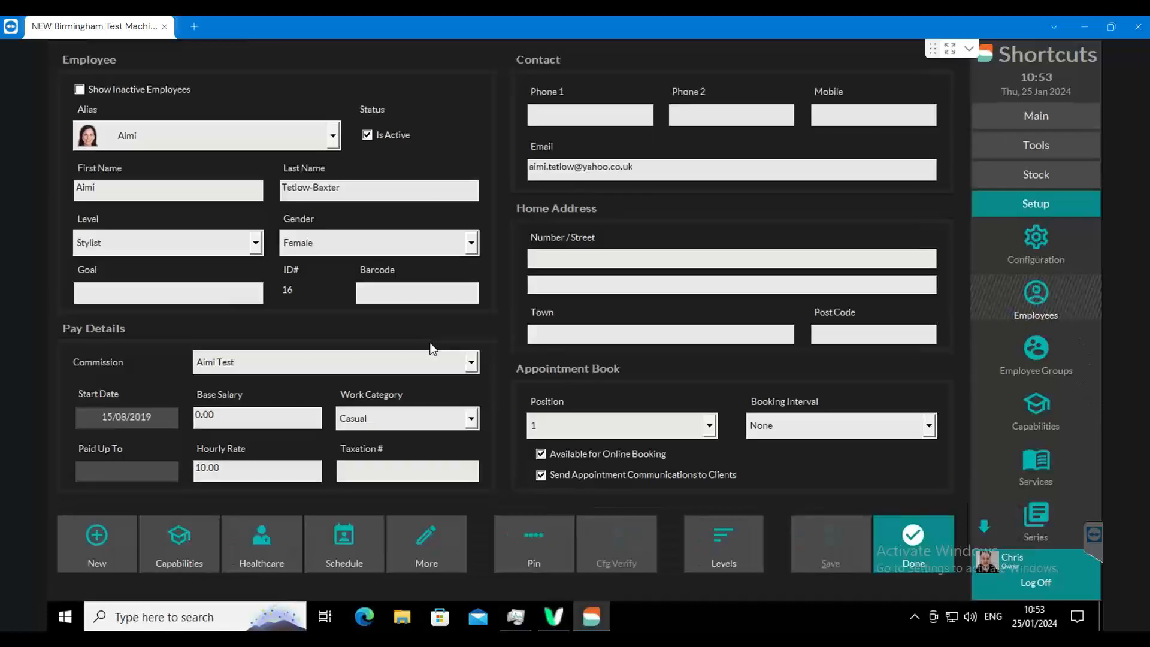
left_click(236, 465)
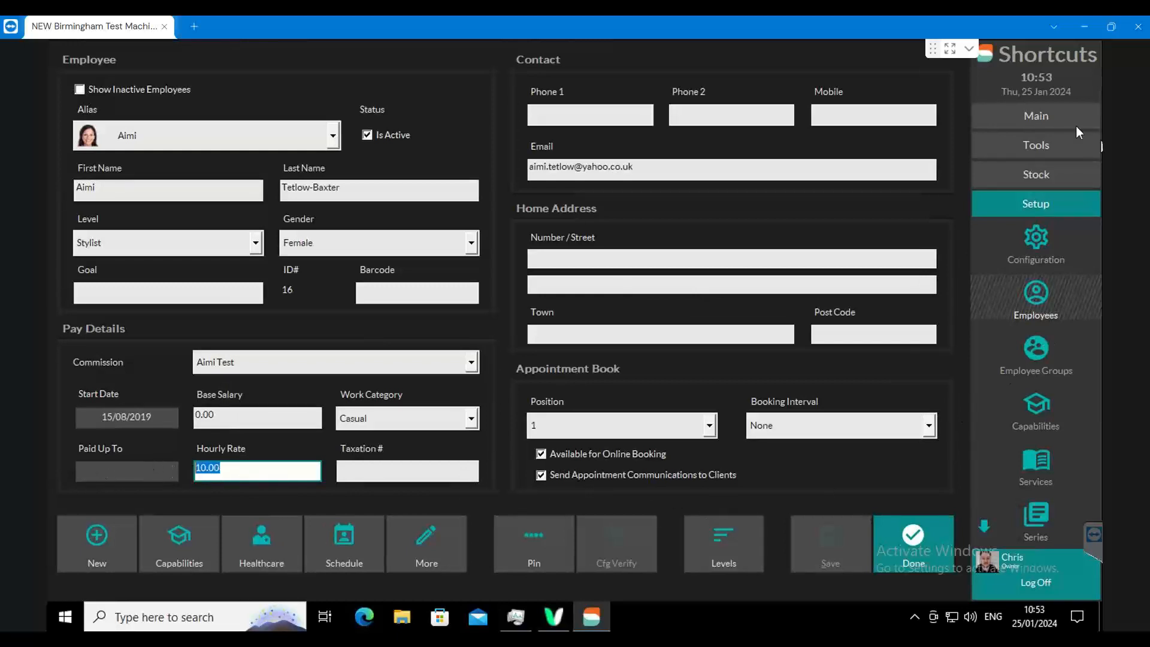
left_click(1039, 145)
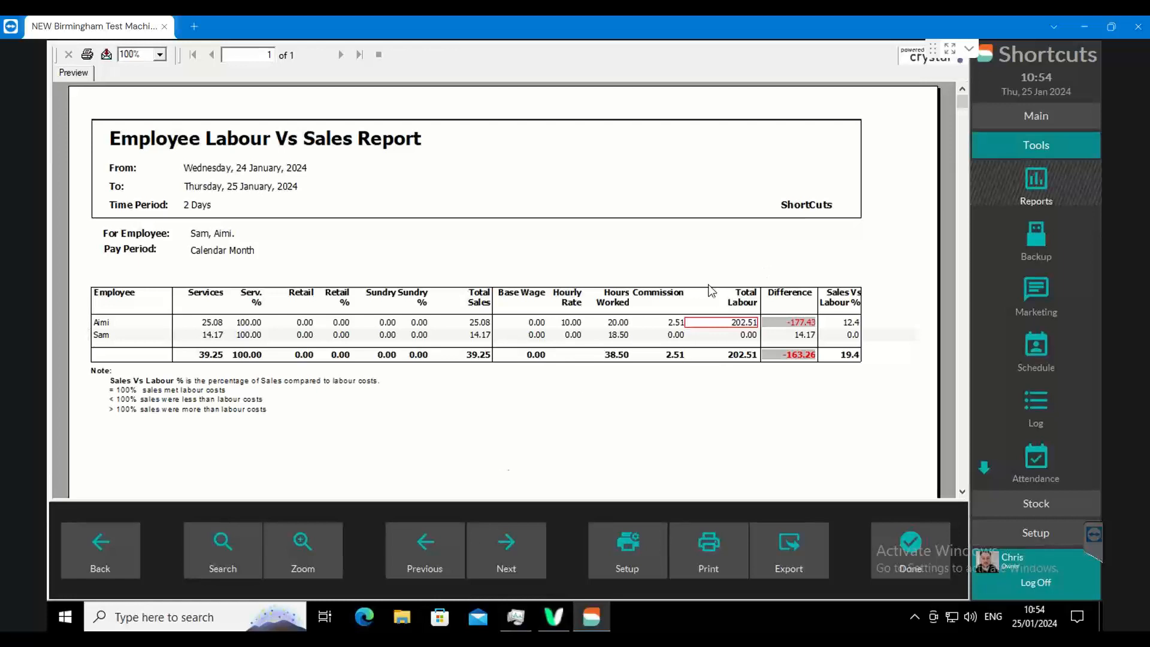
left_click(92, 541)
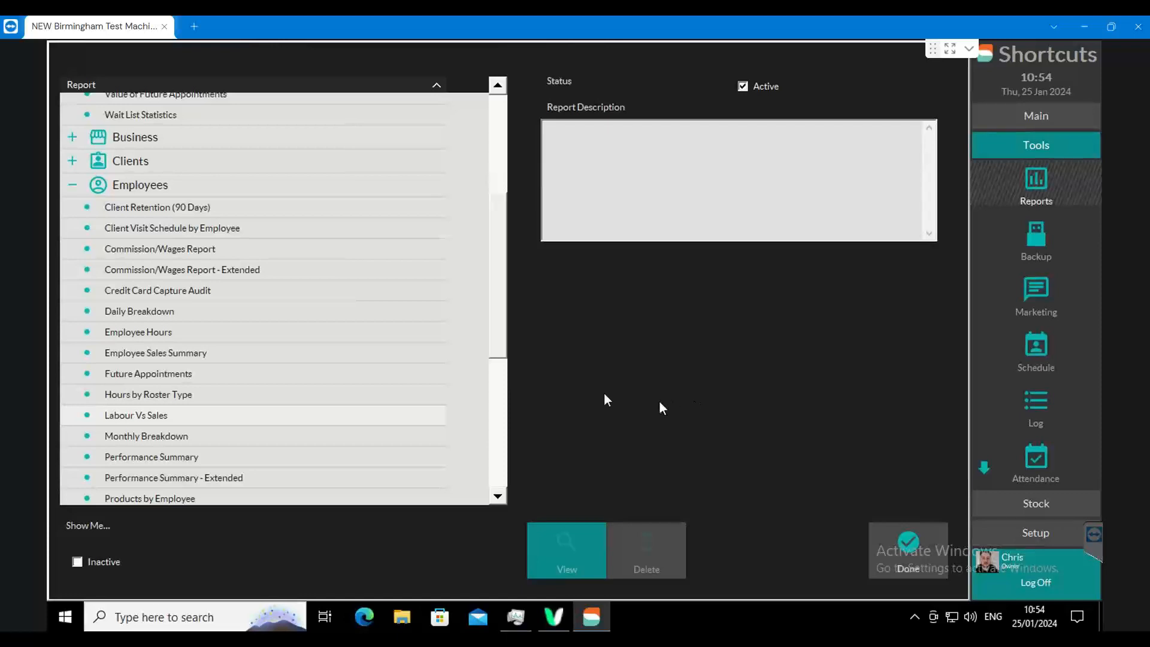
- Run the Hours by Roster Type report for the last year, 01 January 2023 through 31 December 2023
left_click(306, 395)
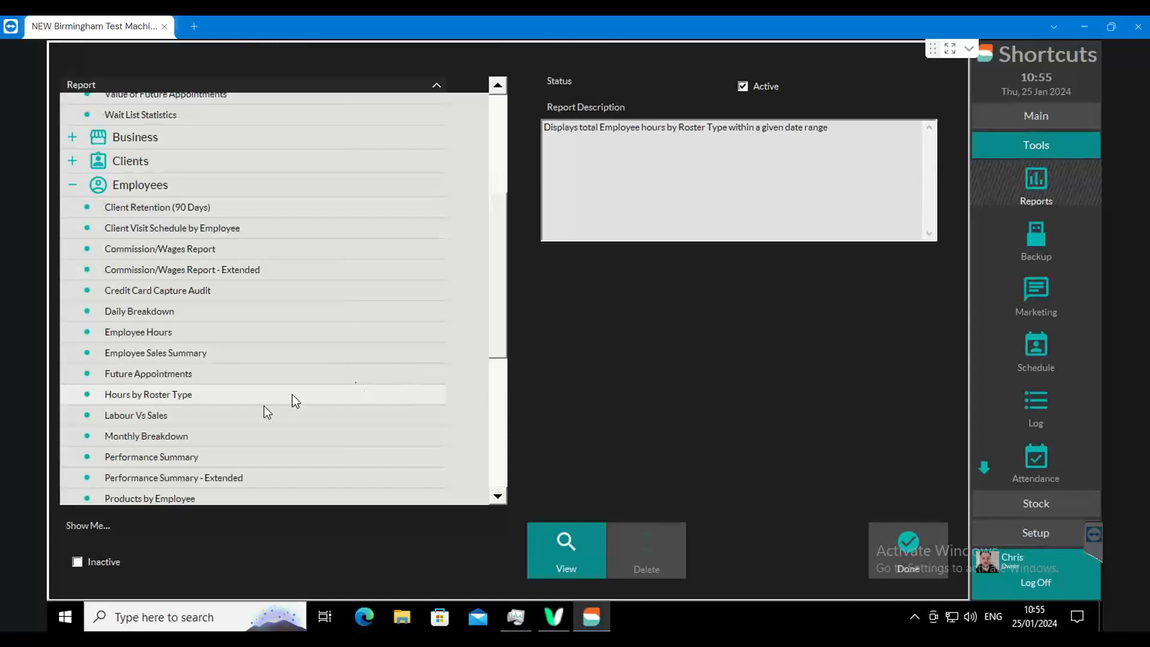
left_click(569, 540)
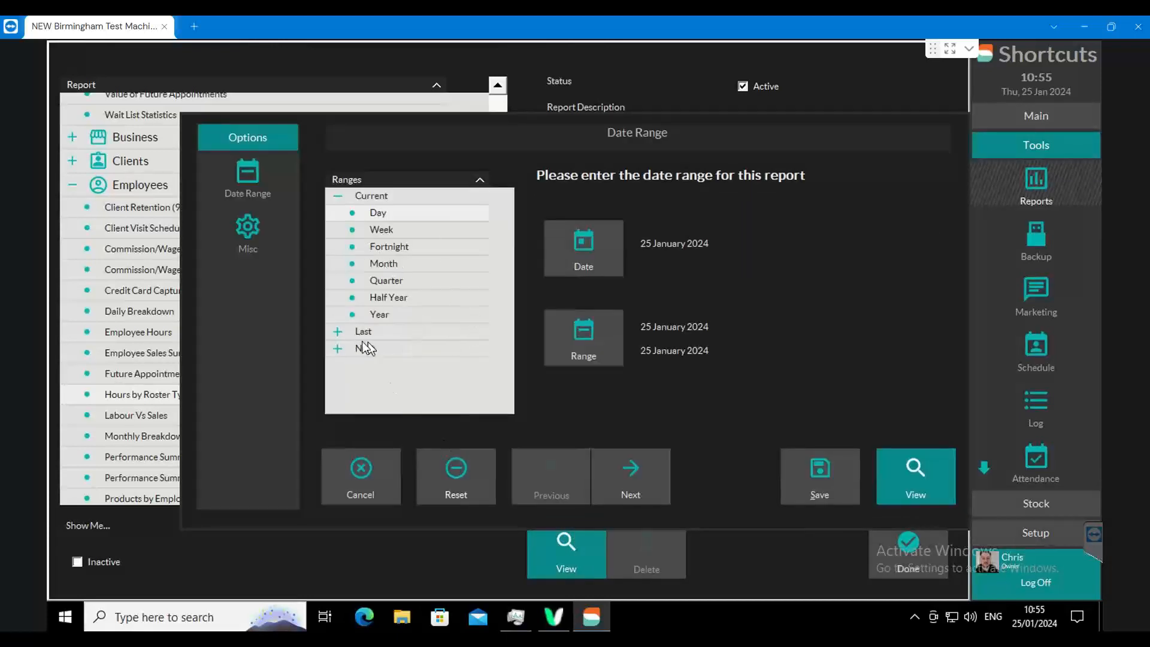
left_click(339, 332)
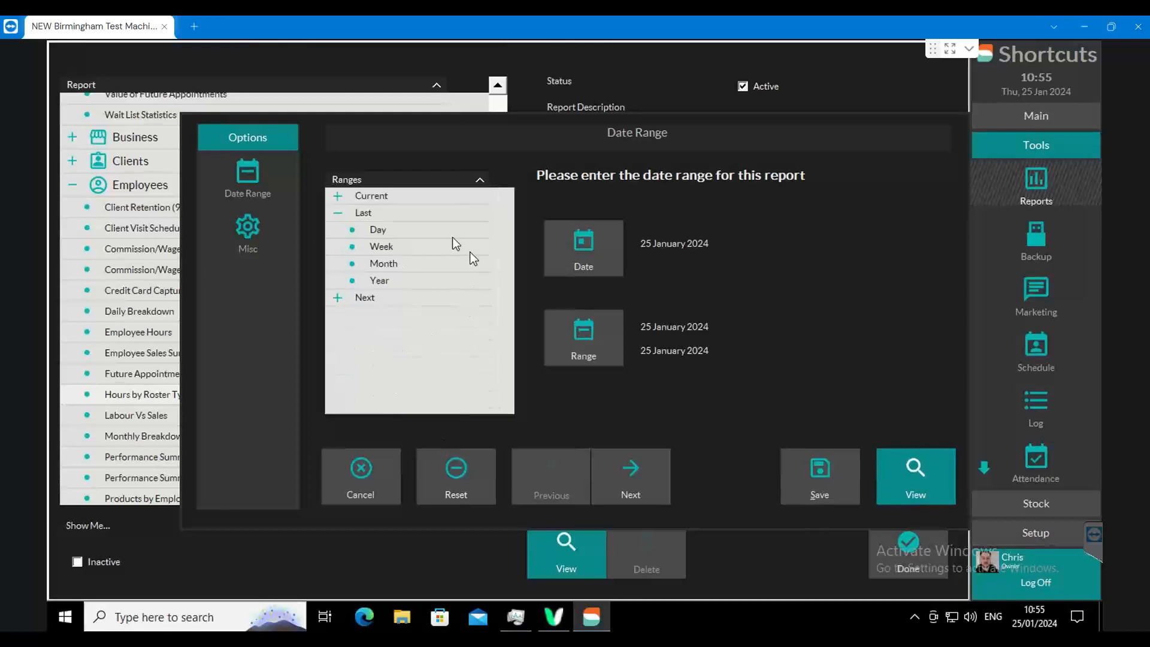
left_click(379, 281)
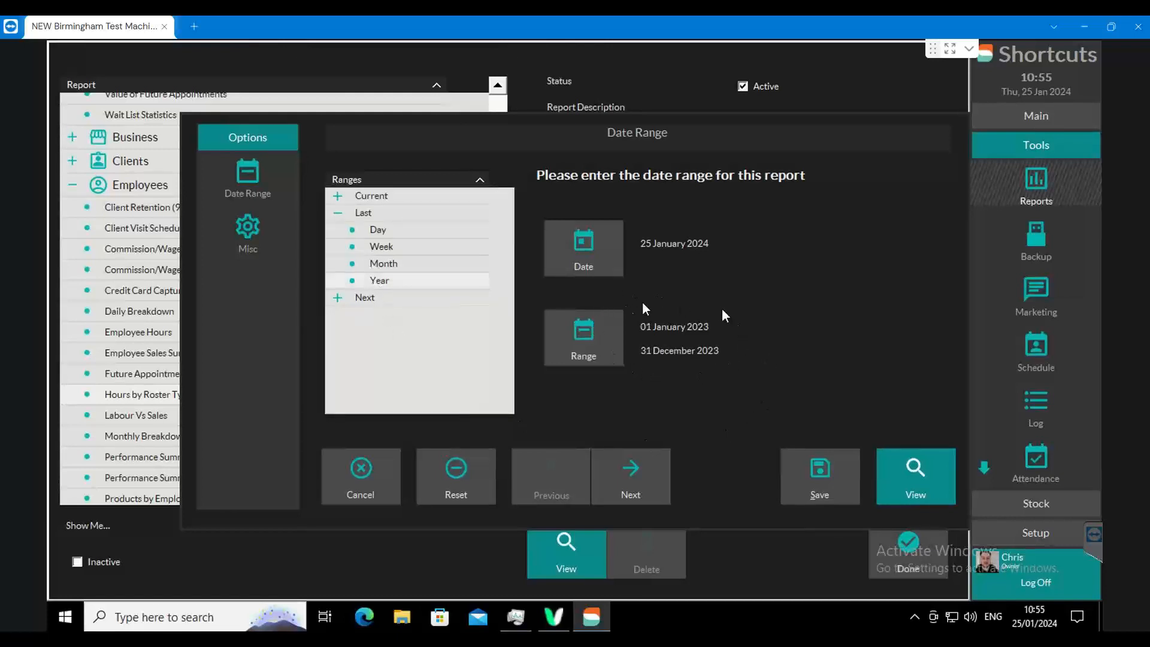
left_click(904, 461)
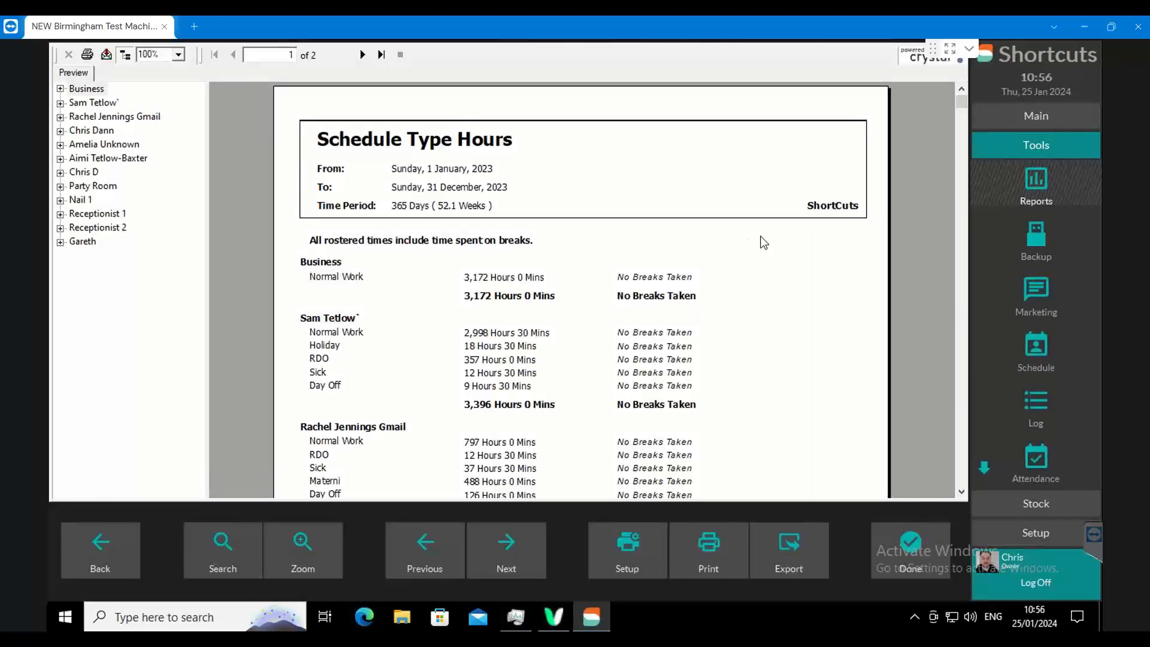
- Go through the individual employees' sections in the Schedule Type Hours report
left_click(104, 103)
left_click(102, 117)
left_click(99, 131)
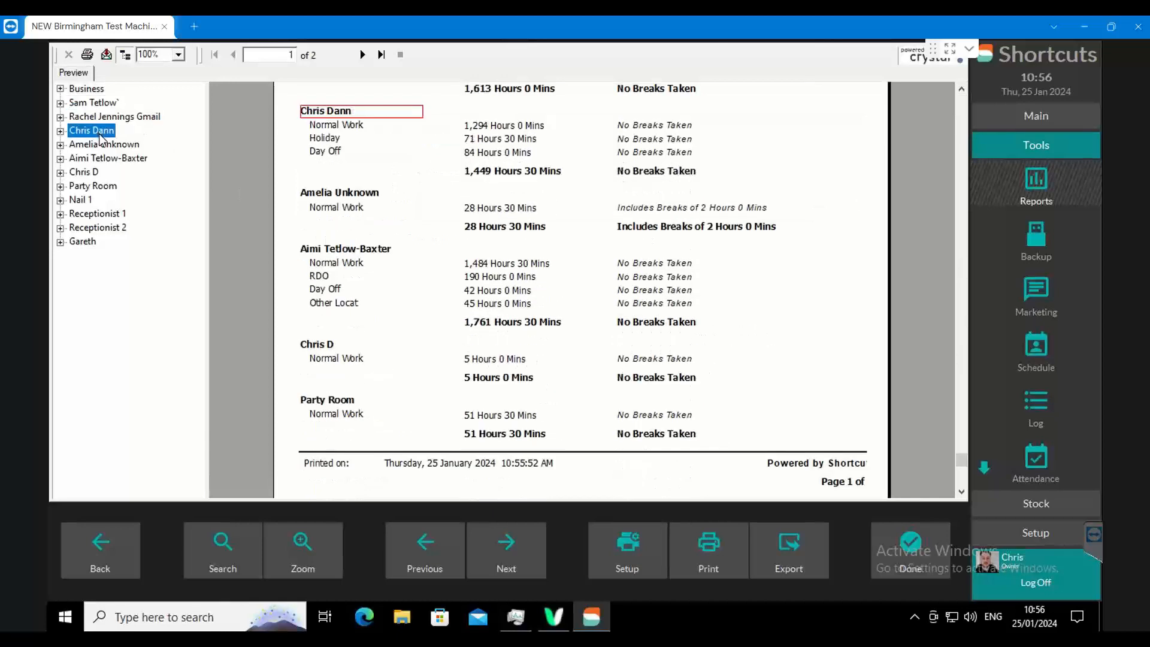
left_click(102, 159)
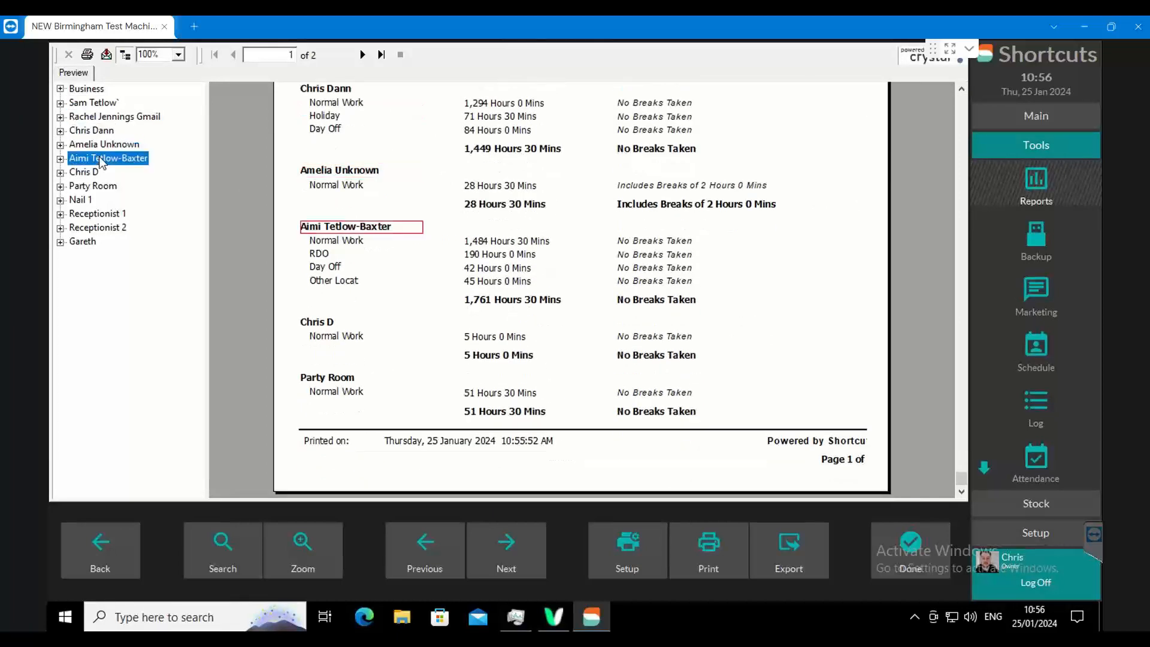
left_click(90, 173)
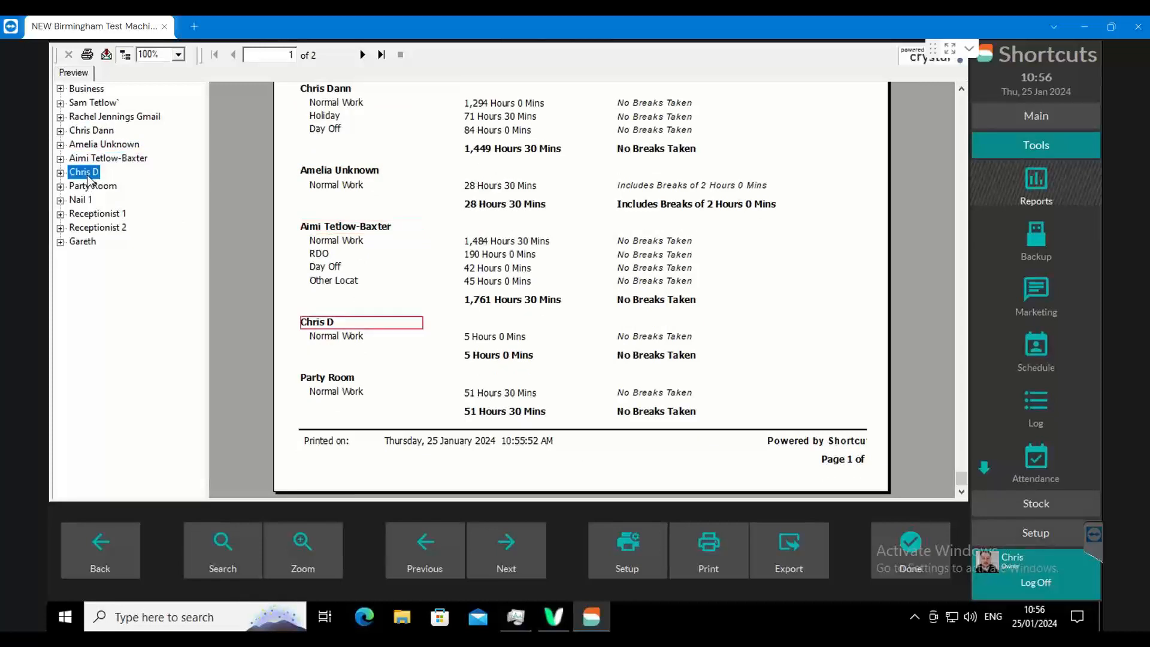
- Examine the Normal Work hours and the Normal Work and RDO roster types in the Schedule Type Hours report
left_click(501, 337)
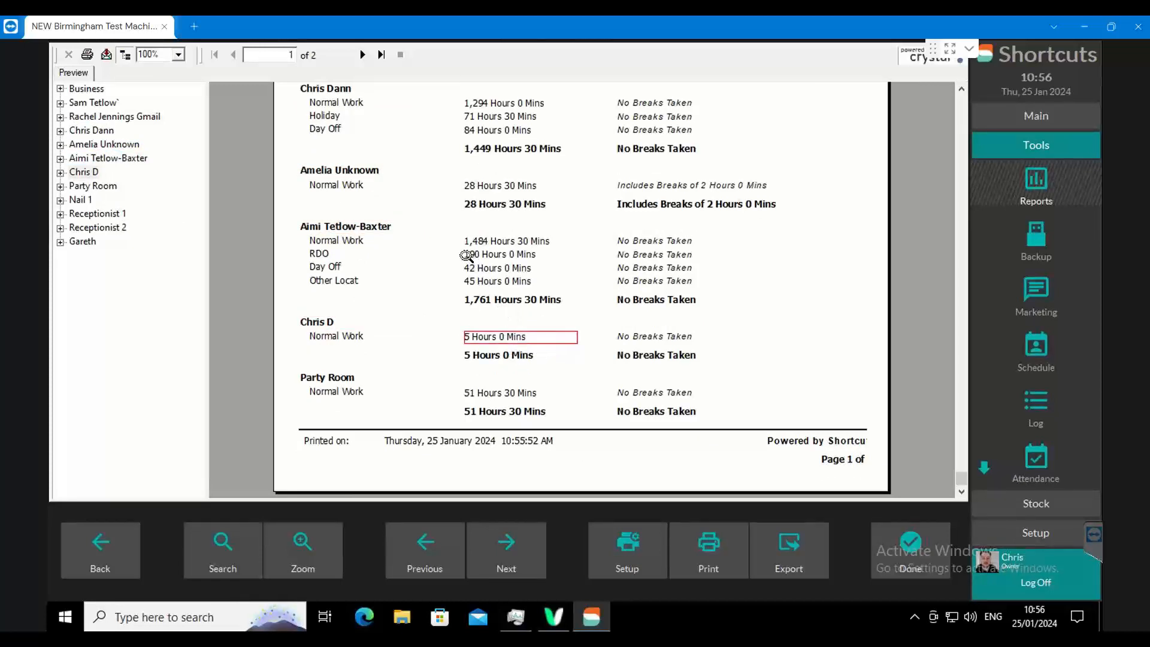
left_click(339, 336)
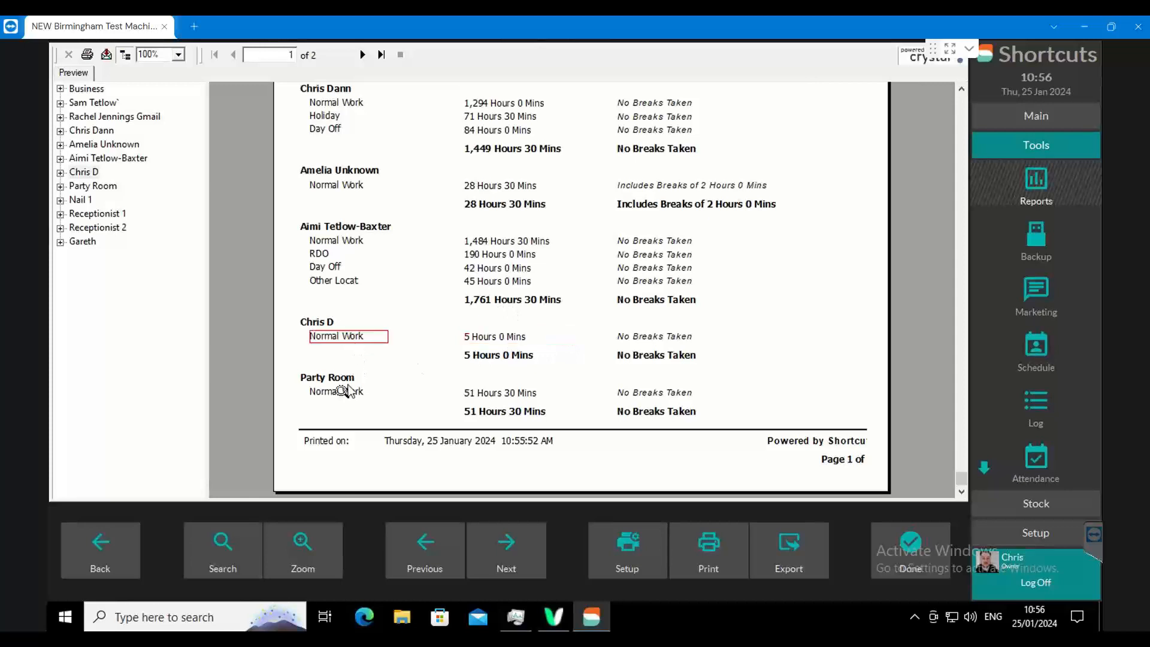
left_click(338, 391)
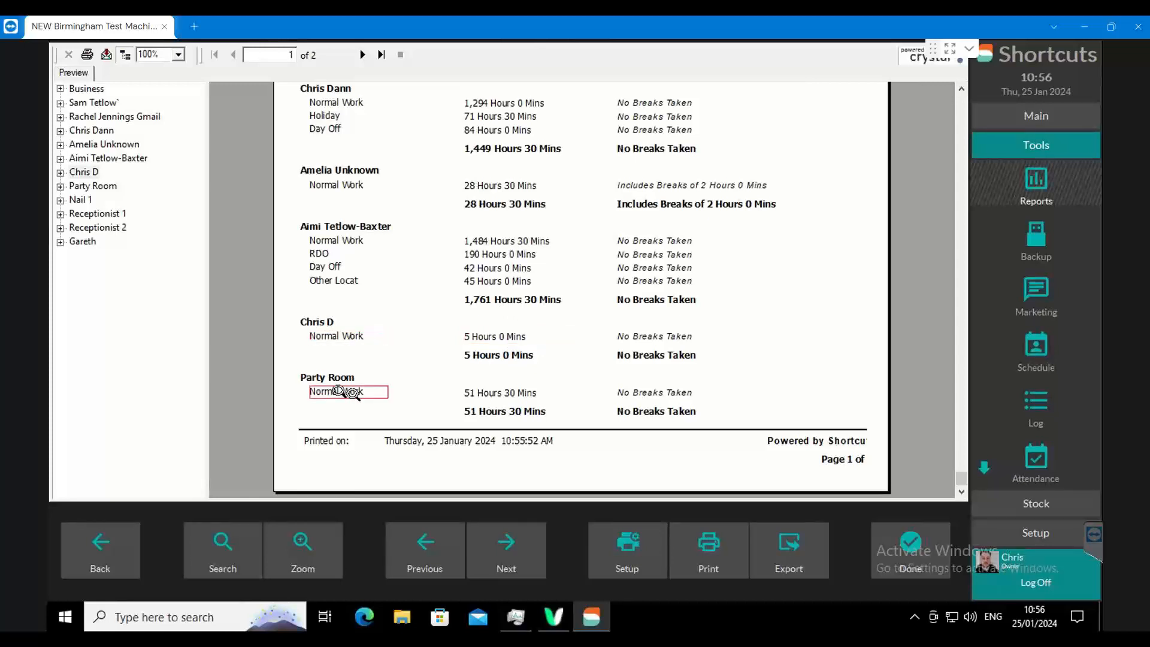
left_click(345, 243)
left_click(320, 257)
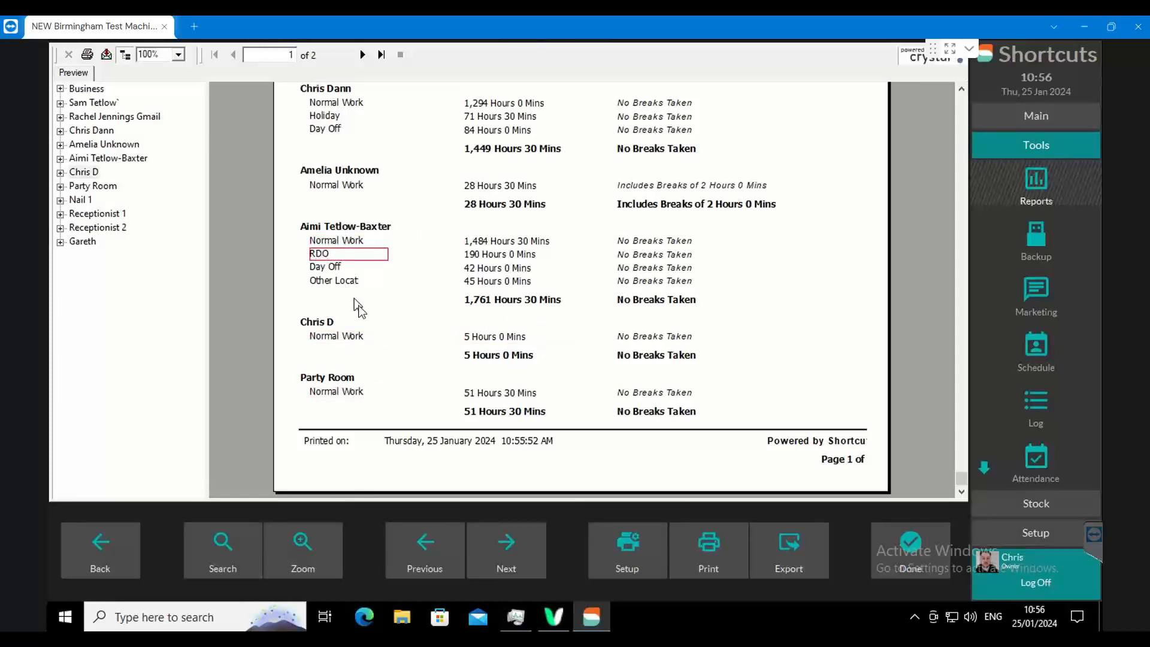
- Examine the RDO, Day Off and Other Location roster types near the end of the report's first page
left_click(329, 267)
left_click(334, 280)
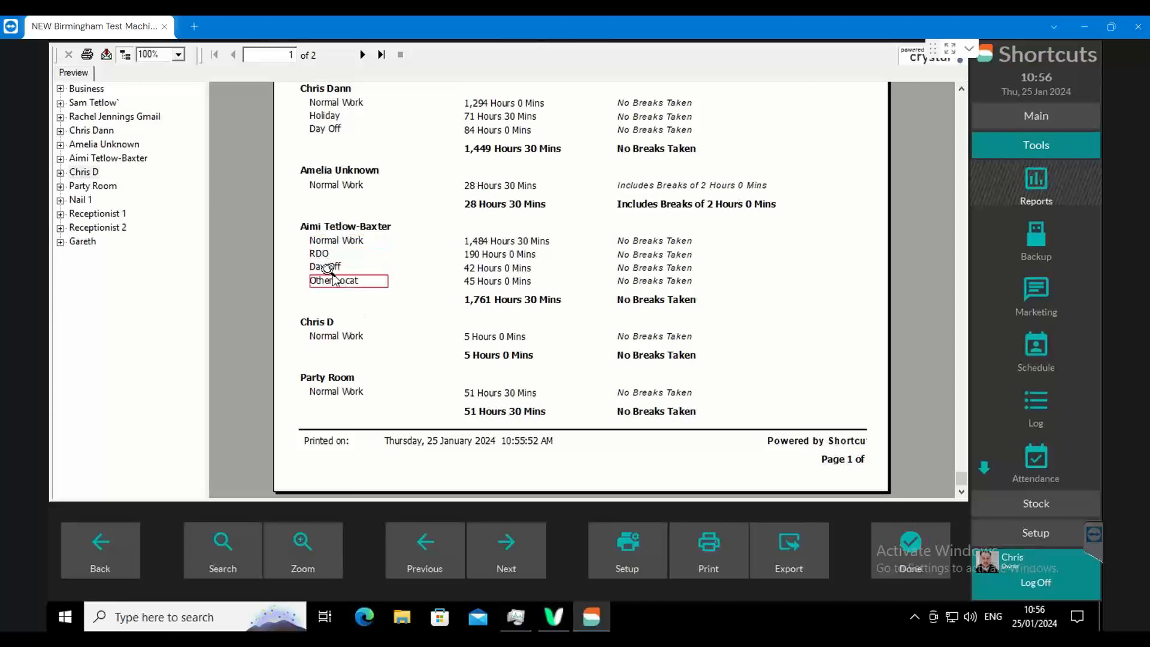
left_click(316, 255)
left_click(321, 267)
scroll(322, 267, "up", 3)
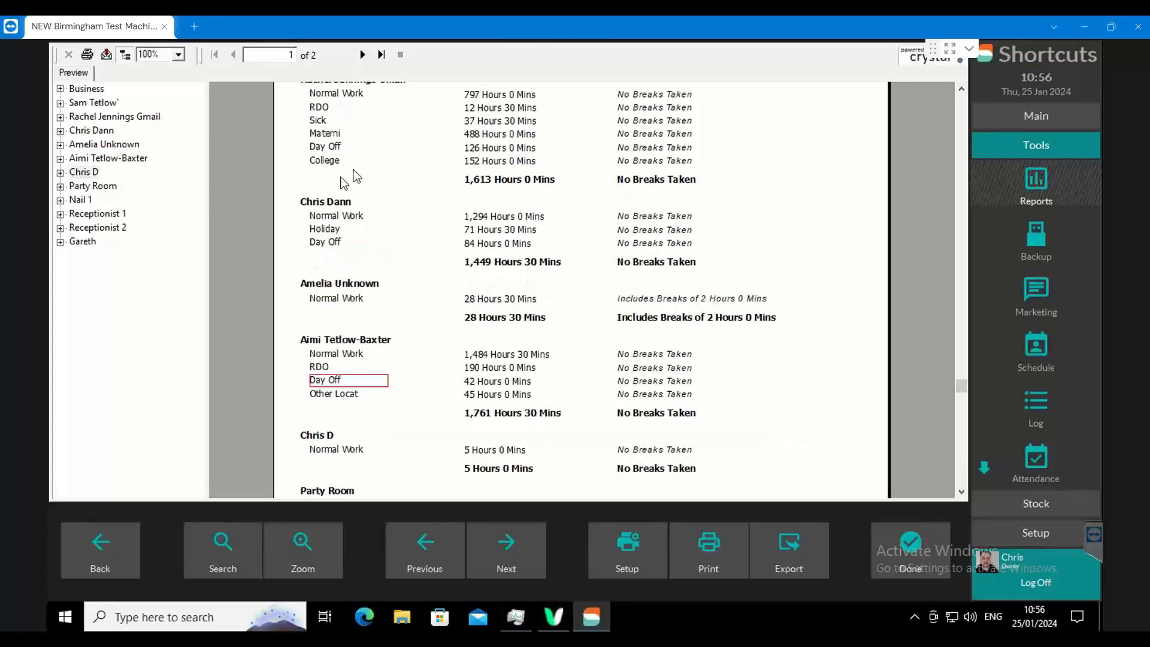
- Examine the College and Maternity roster types and the hours per type in the second employee's section below Business
left_click(325, 160)
scroll(324, 160, "up", 3)
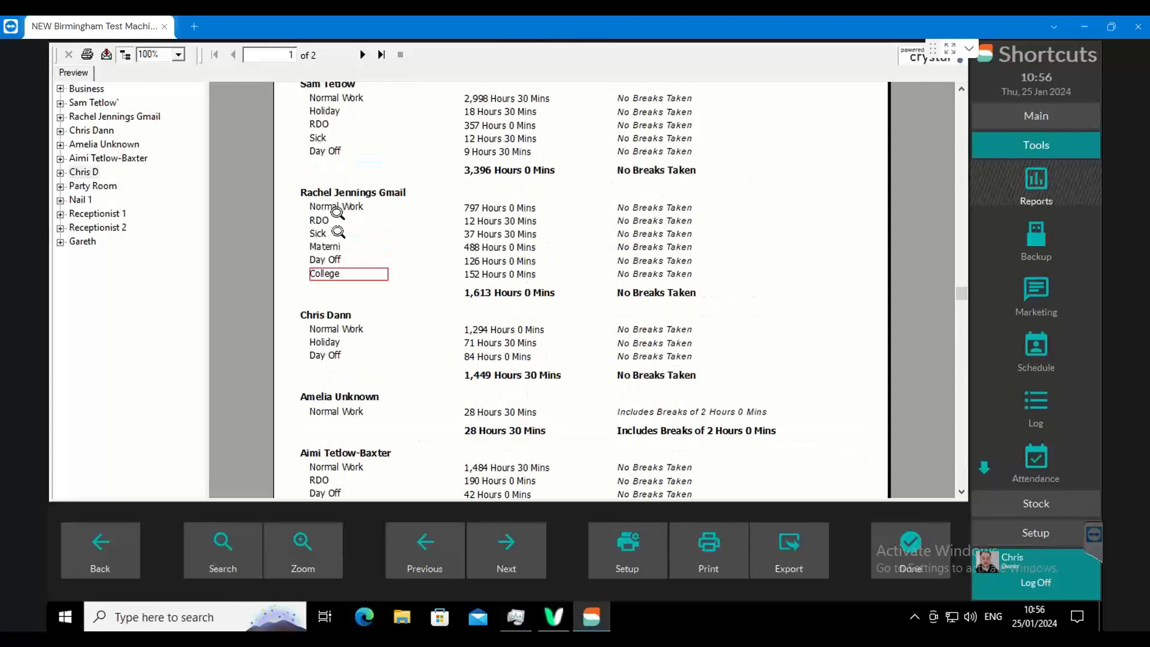
left_click(328, 249)
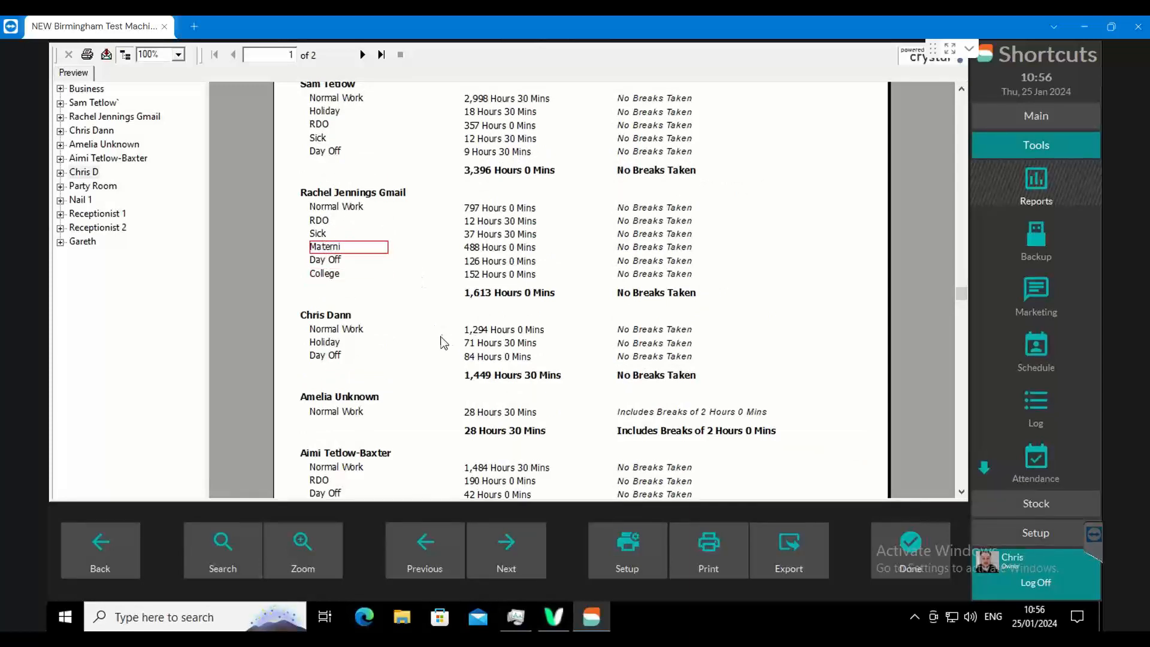
left_click(493, 222)
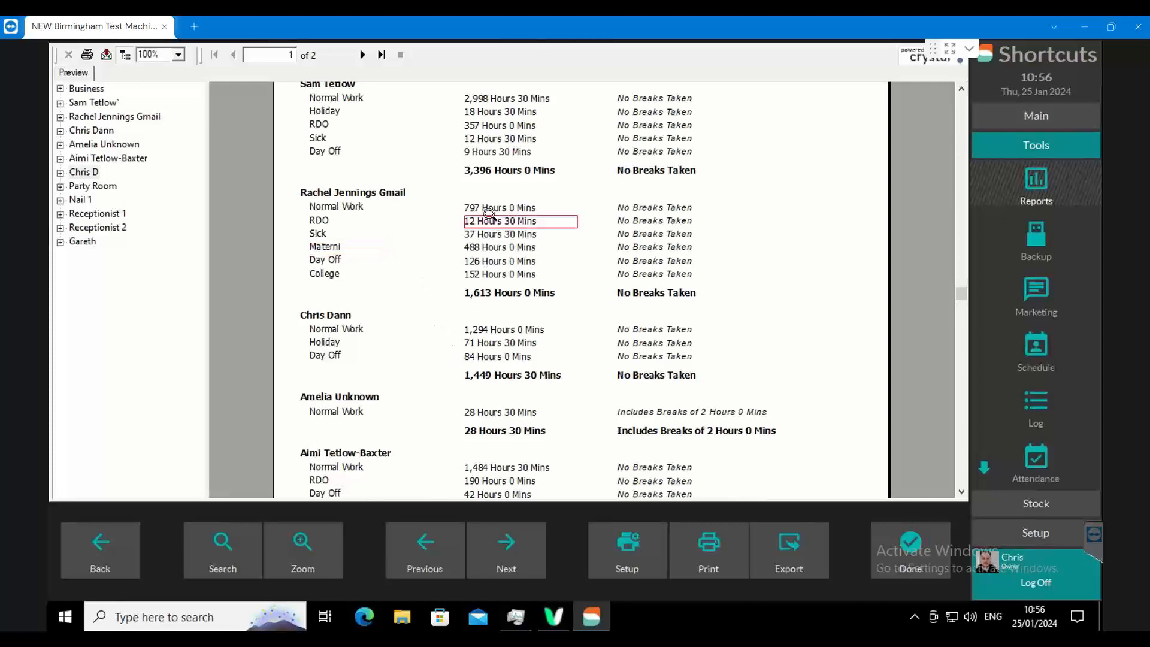
left_click(490, 209)
left_click(493, 234)
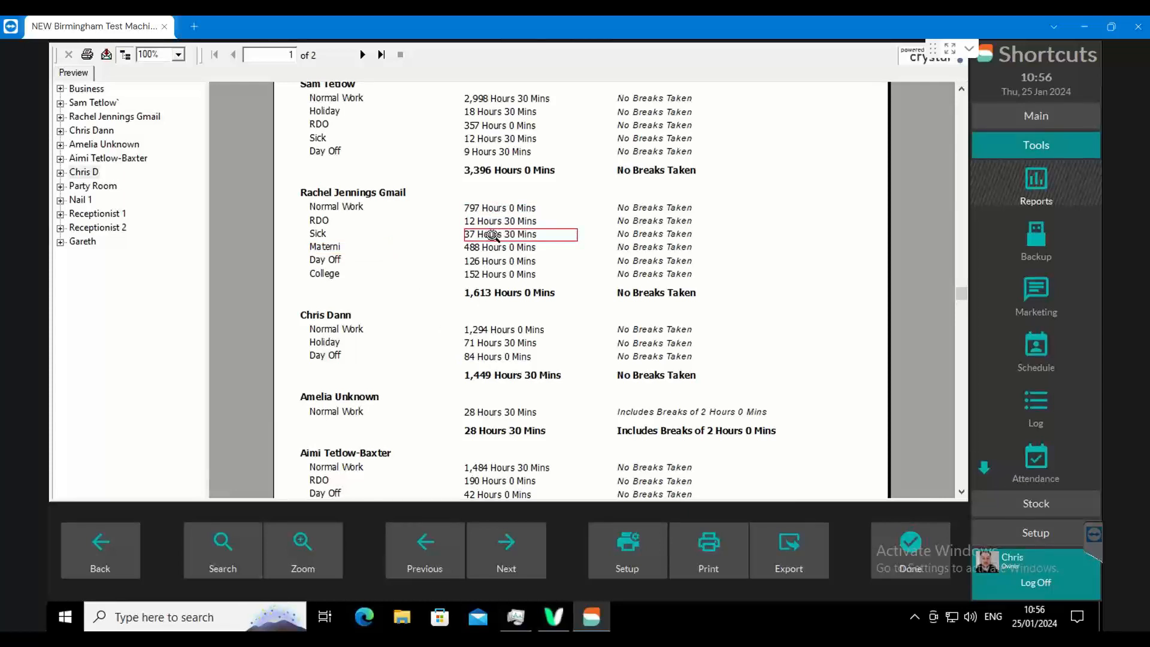
left_click(506, 261)
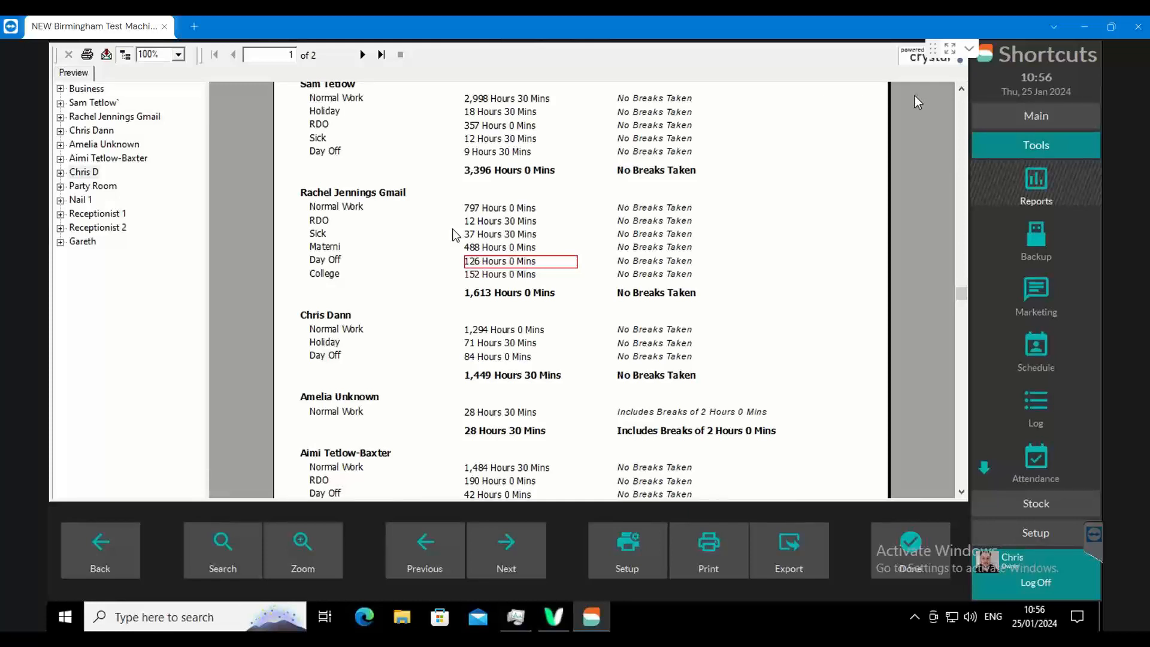
- Review the Day Off, Sick, Holiday, RDO and Normal Work entries, mainly in the first employee's section below Business
left_click(324, 260)
left_click(321, 235)
left_click(327, 151)
left_click(328, 111)
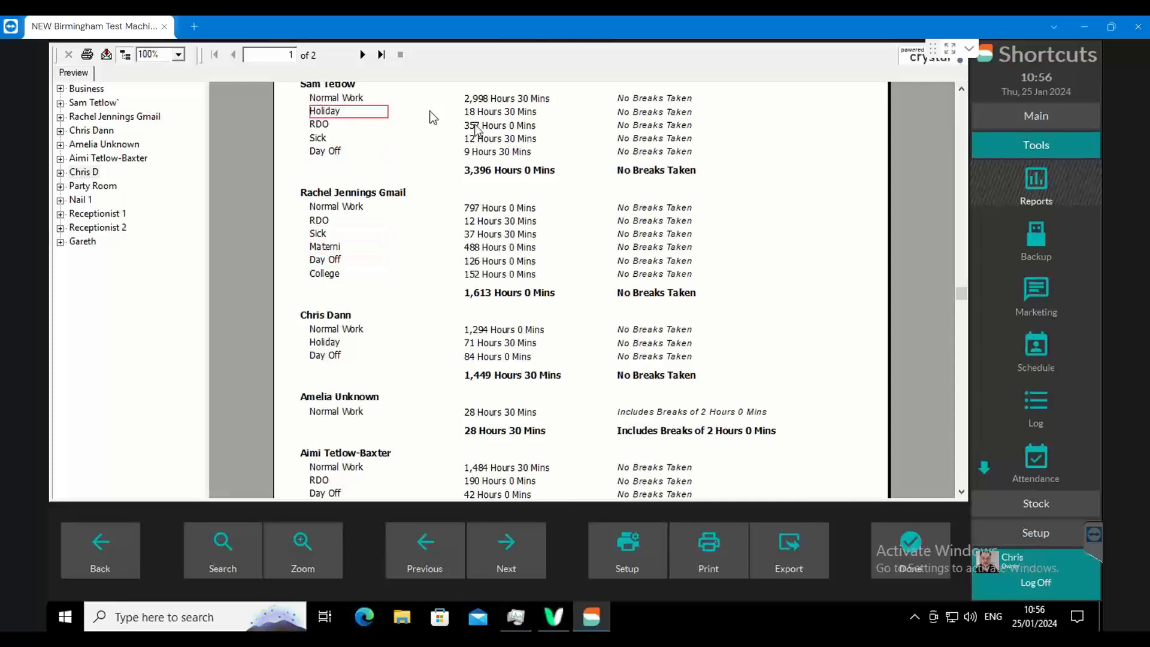
scroll(538, 168, "up", 3)
left_click(322, 238)
left_click(322, 251)
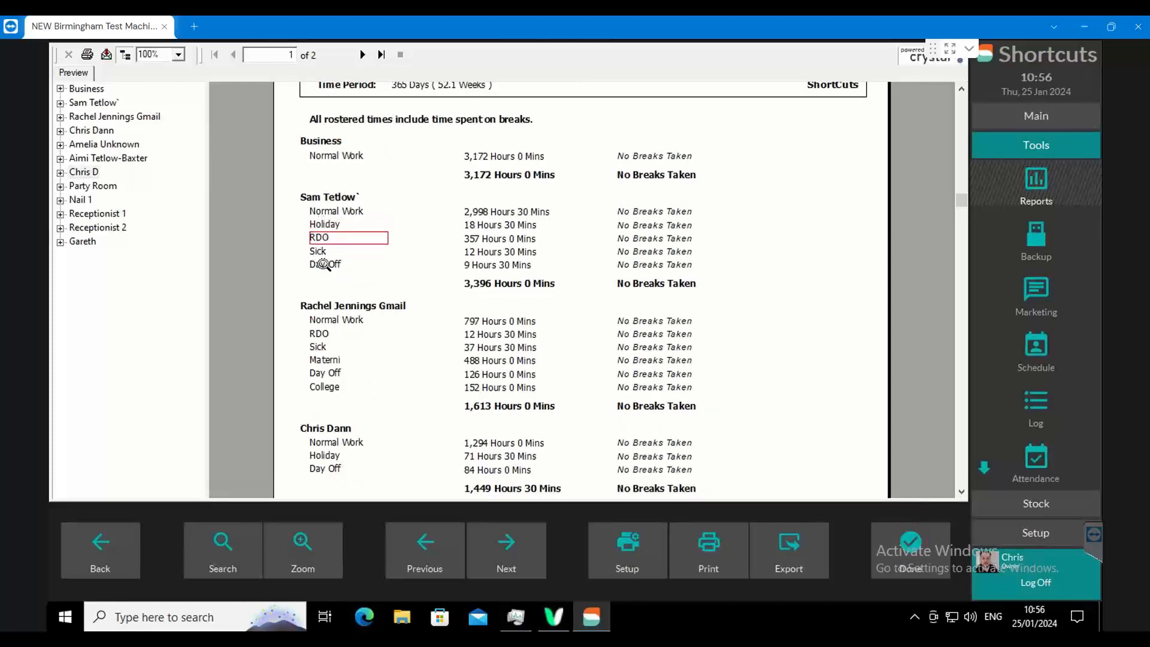
left_click(323, 263)
left_click(320, 252)
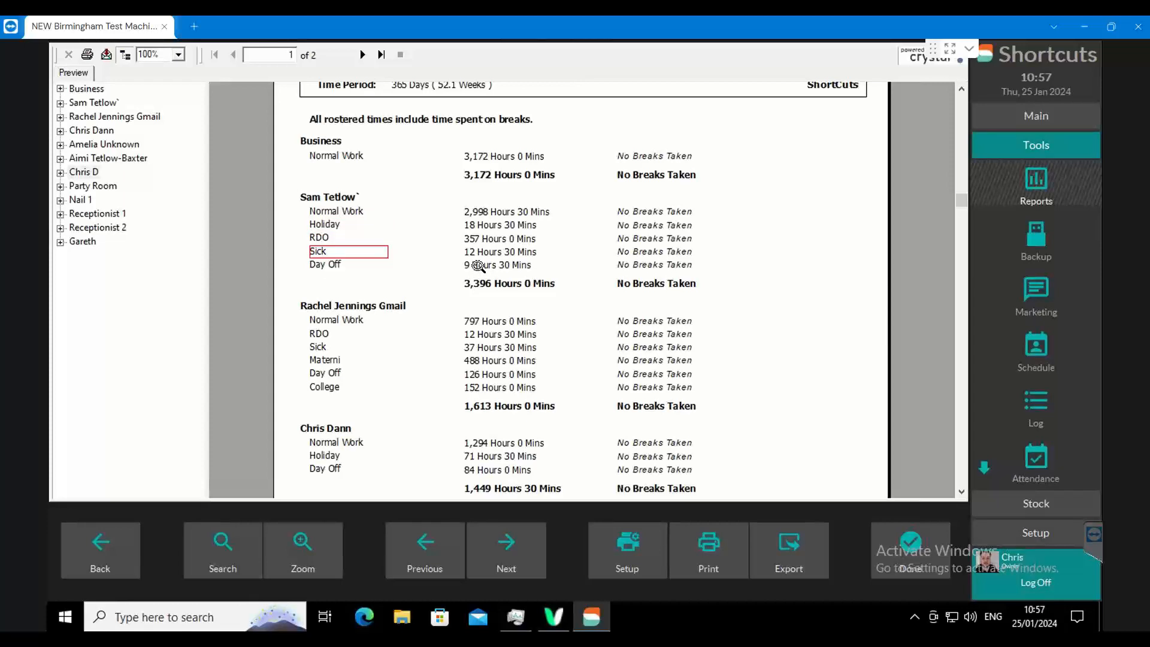
left_click(324, 211)
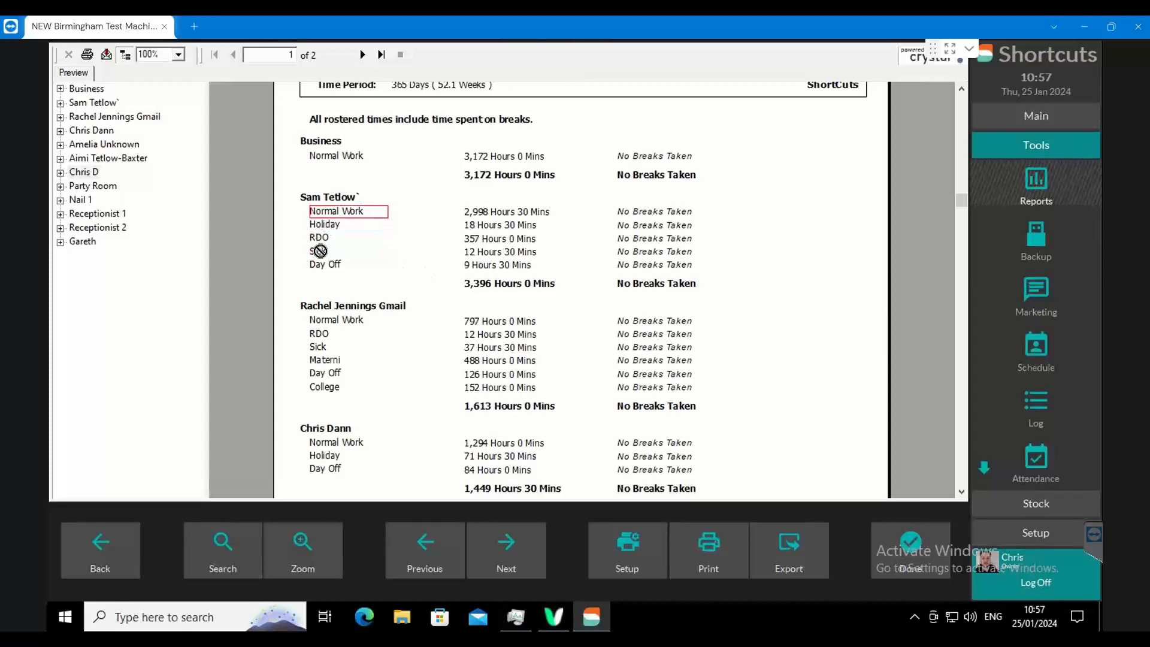
left_click(319, 238)
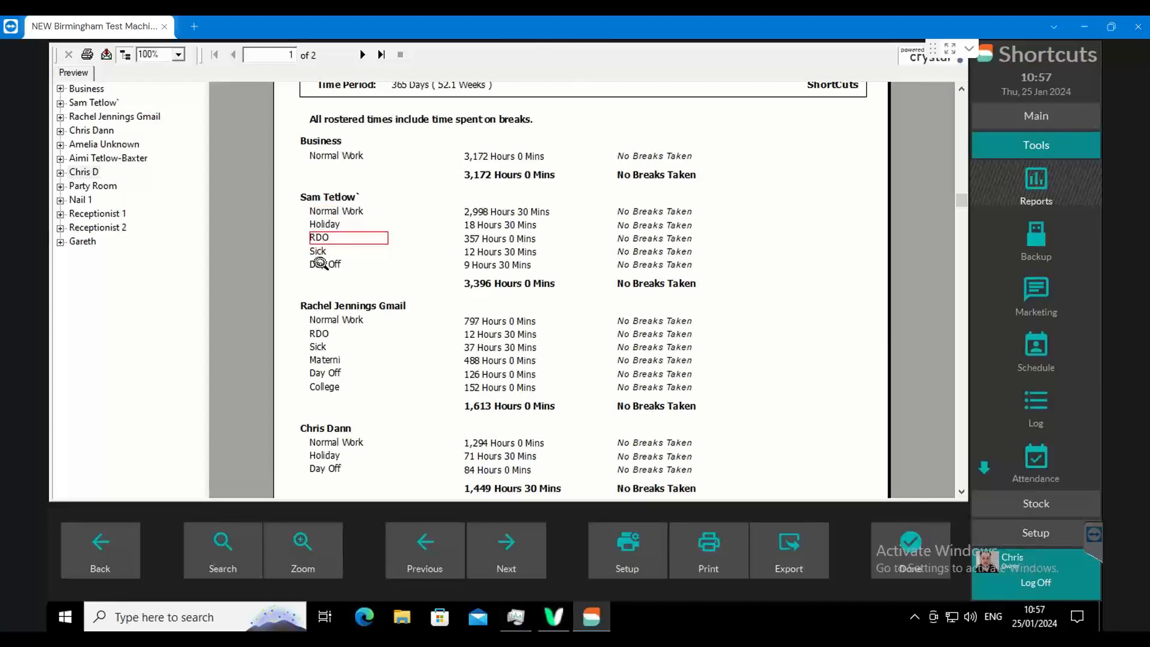
- Close the Hours by Roster Type report and the report list, and switch to the presentation's contact slide
left_click(910, 548)
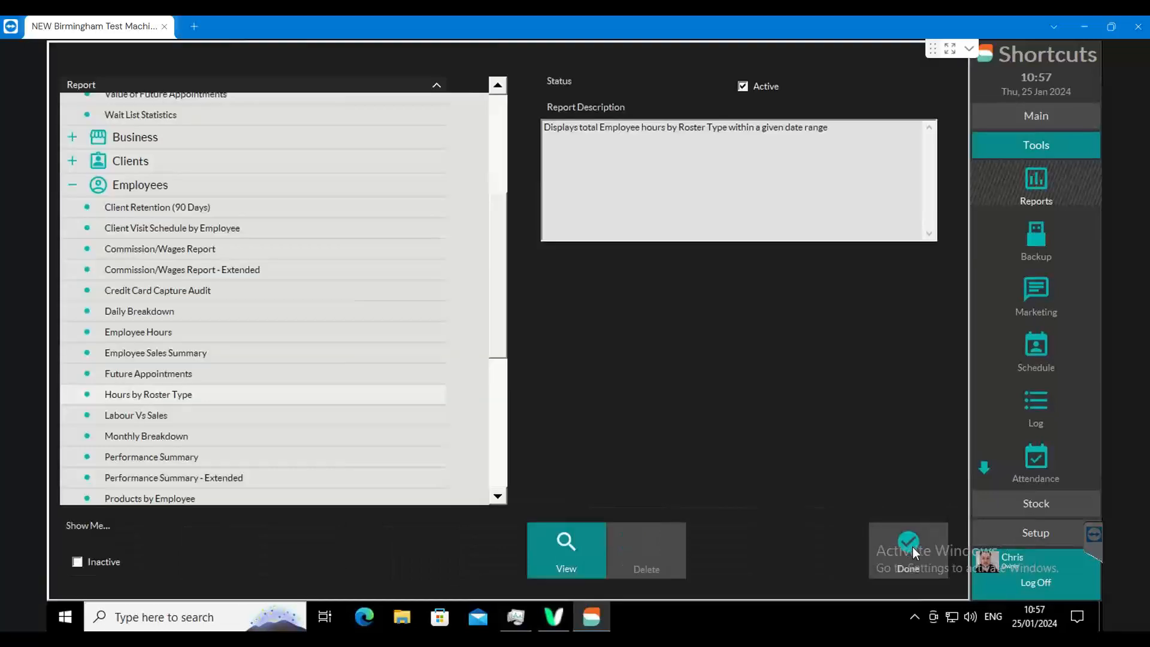
left_click(912, 533)
left_click(929, 537)
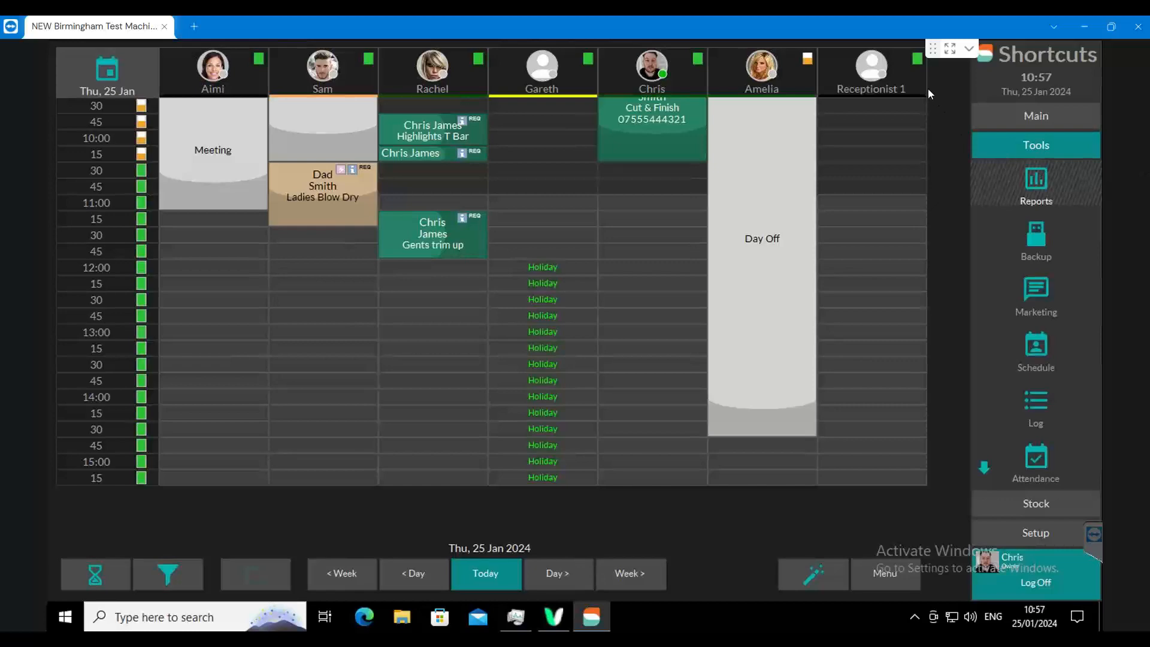
key("alt+Tab")
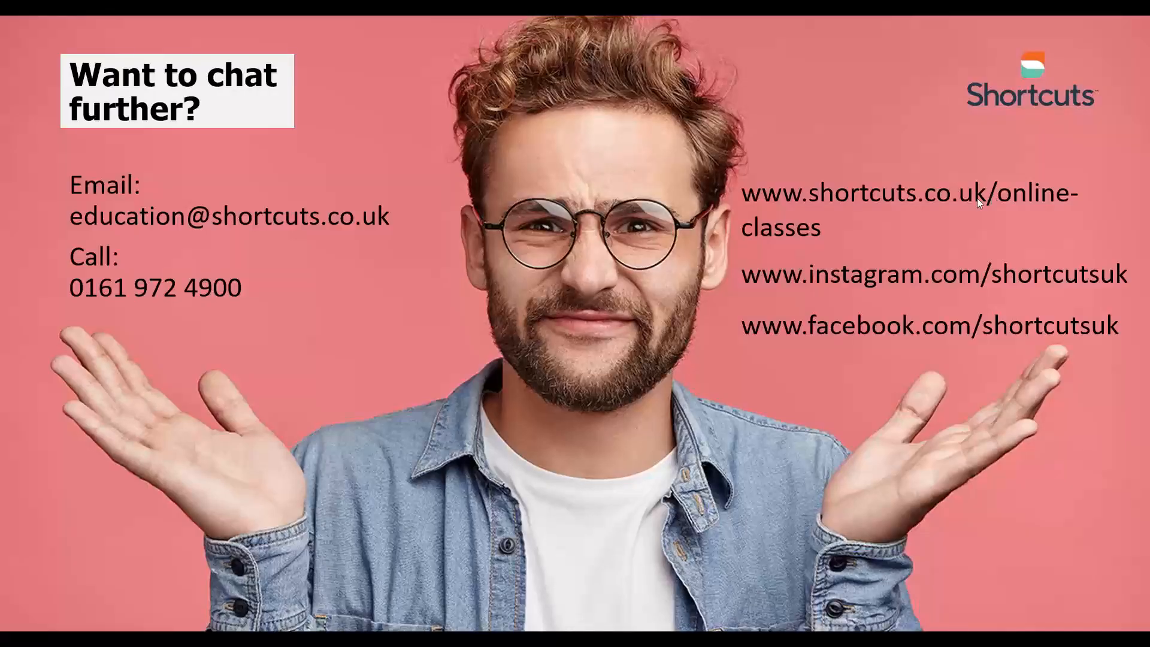